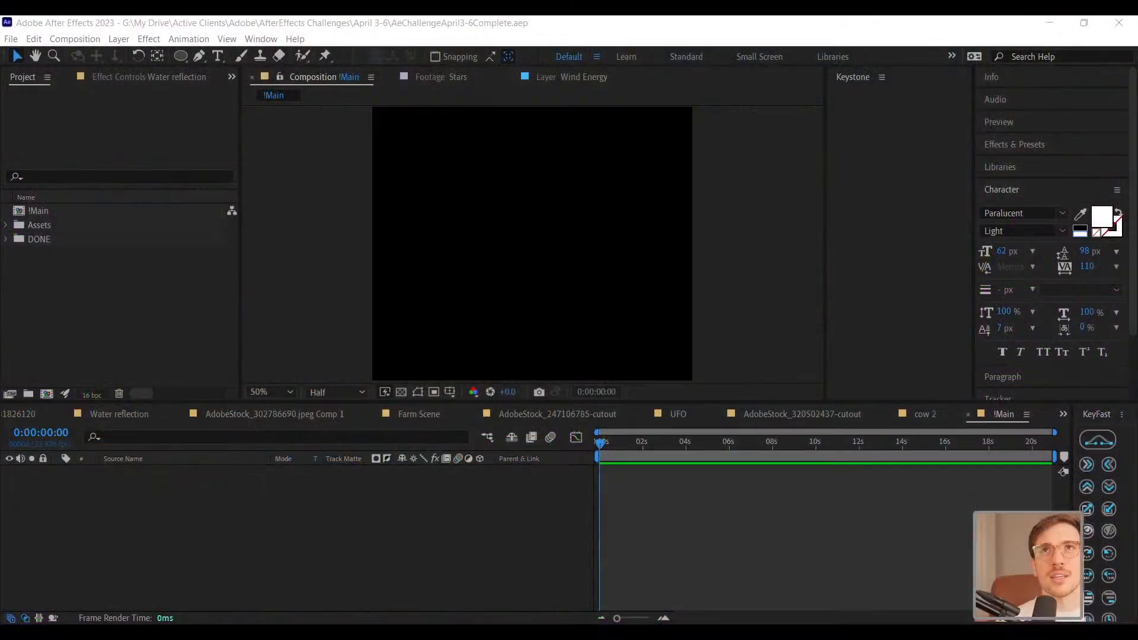
Examine the !Main composition's settings, including its dimensions, frame rate and duration
key("comma")
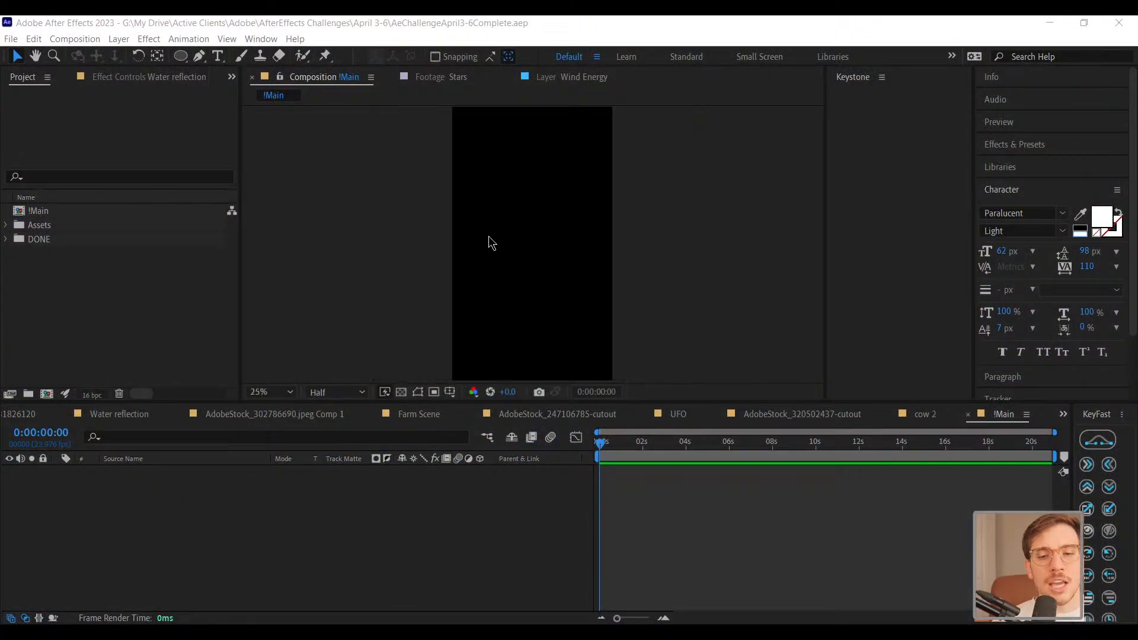
key("comma")
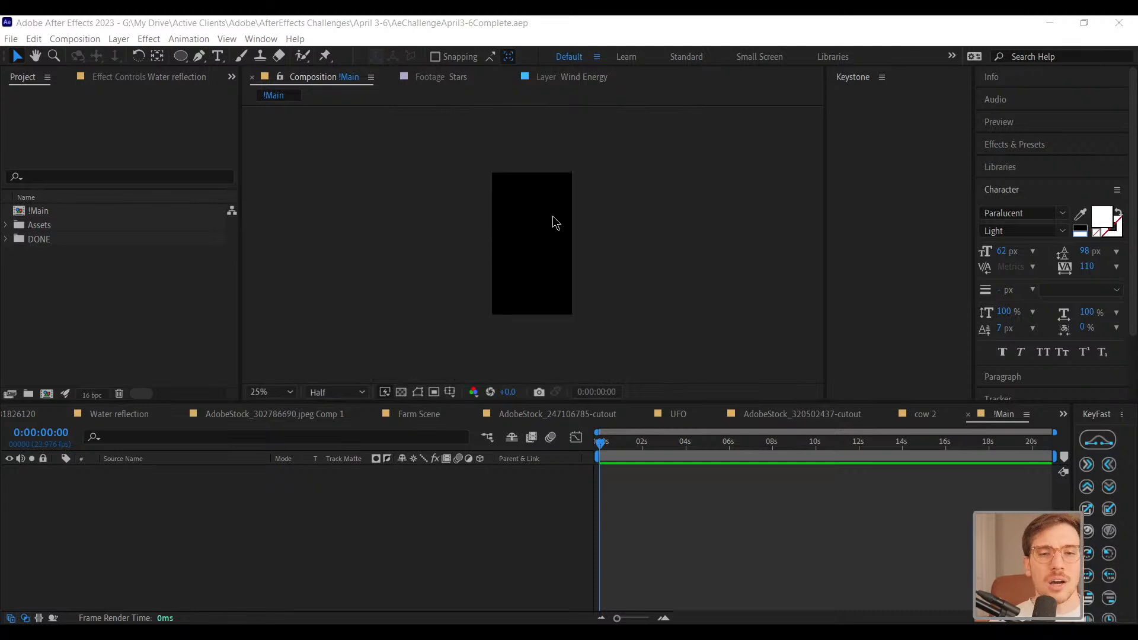
key("period")
key("period")
key("comma")
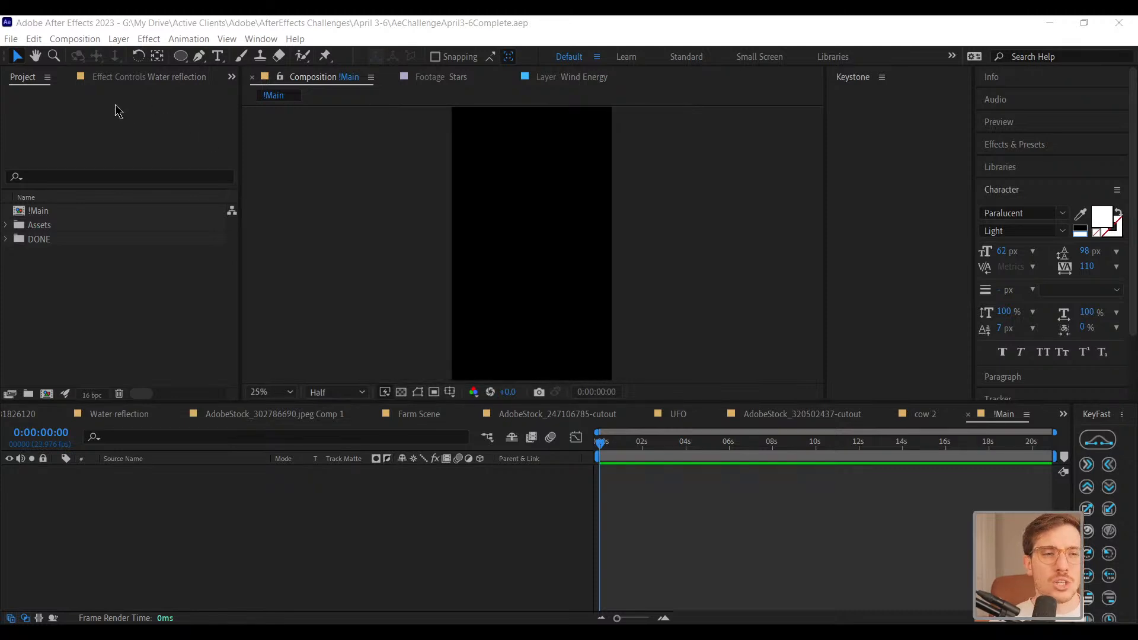
left_click(76, 40)
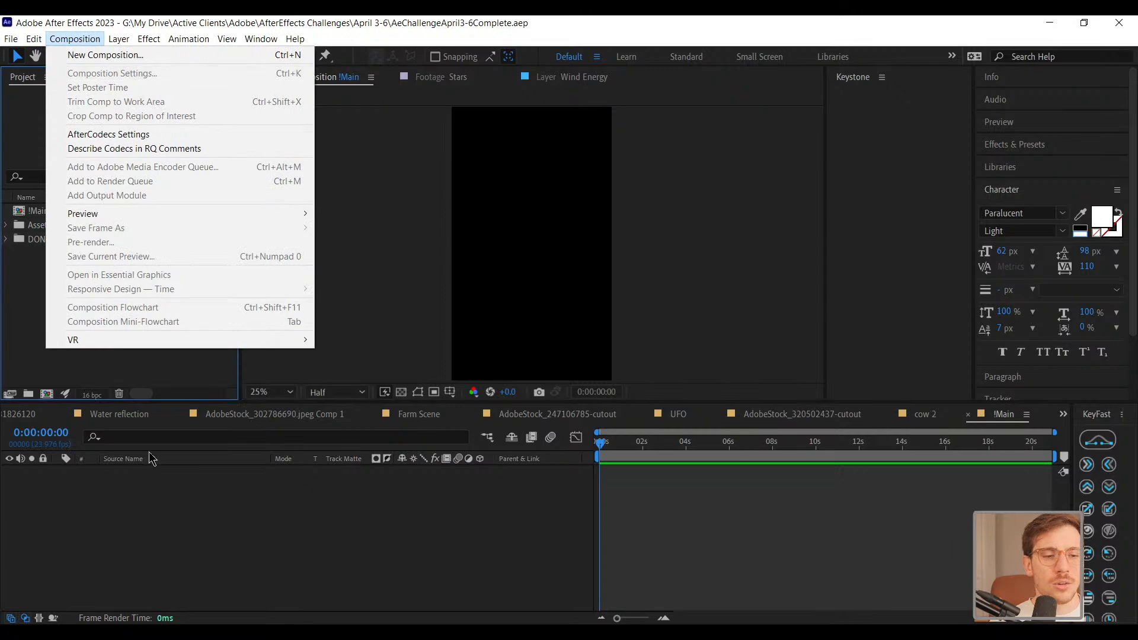
left_click(172, 527)
left_click(75, 38)
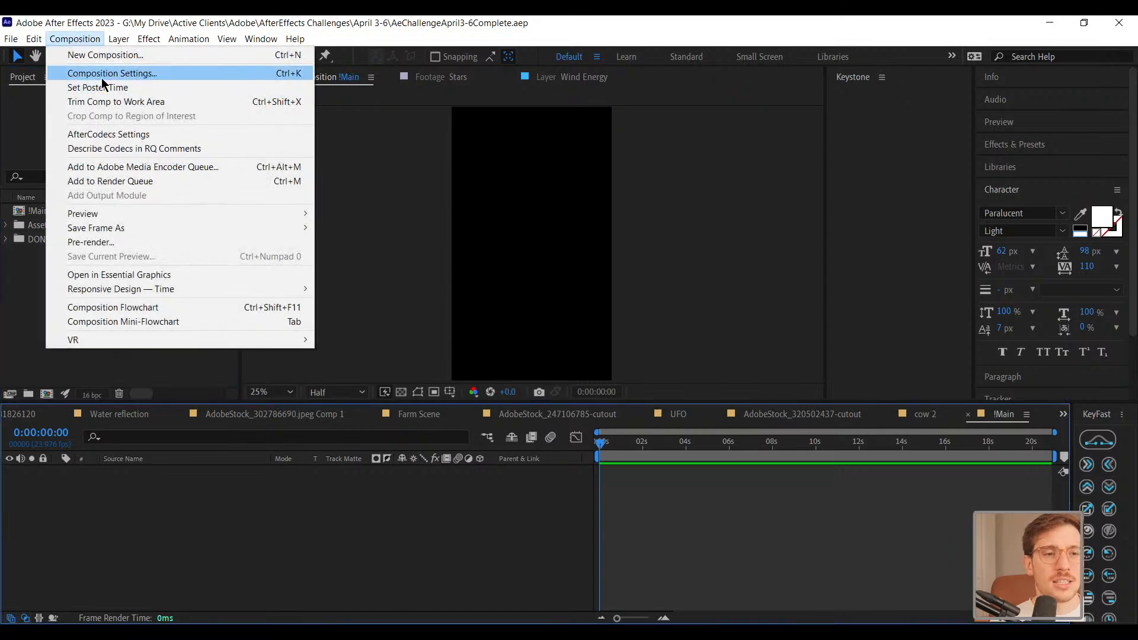
left_click(102, 76)
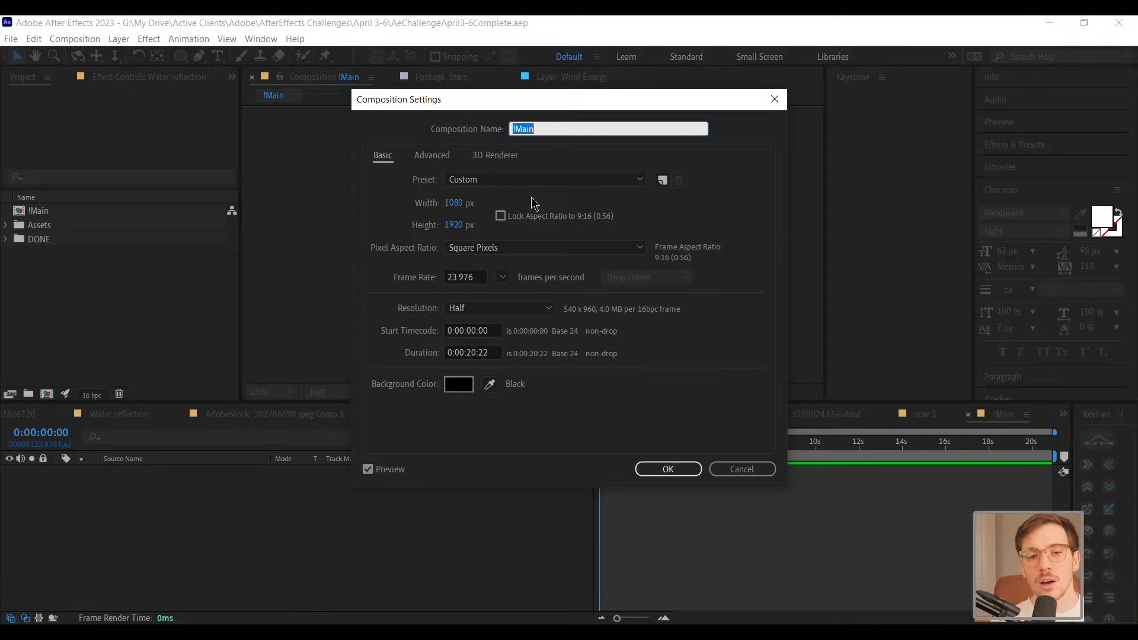
left_click(755, 471)
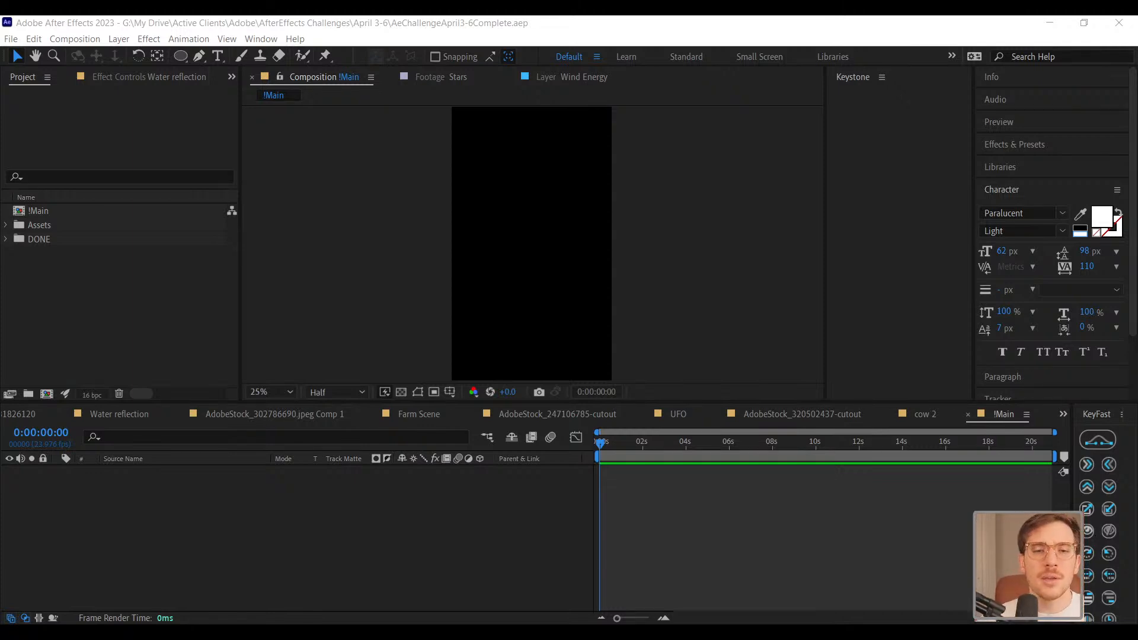
Create a new 1080 × 6000 px composition
left_click(556, 256)
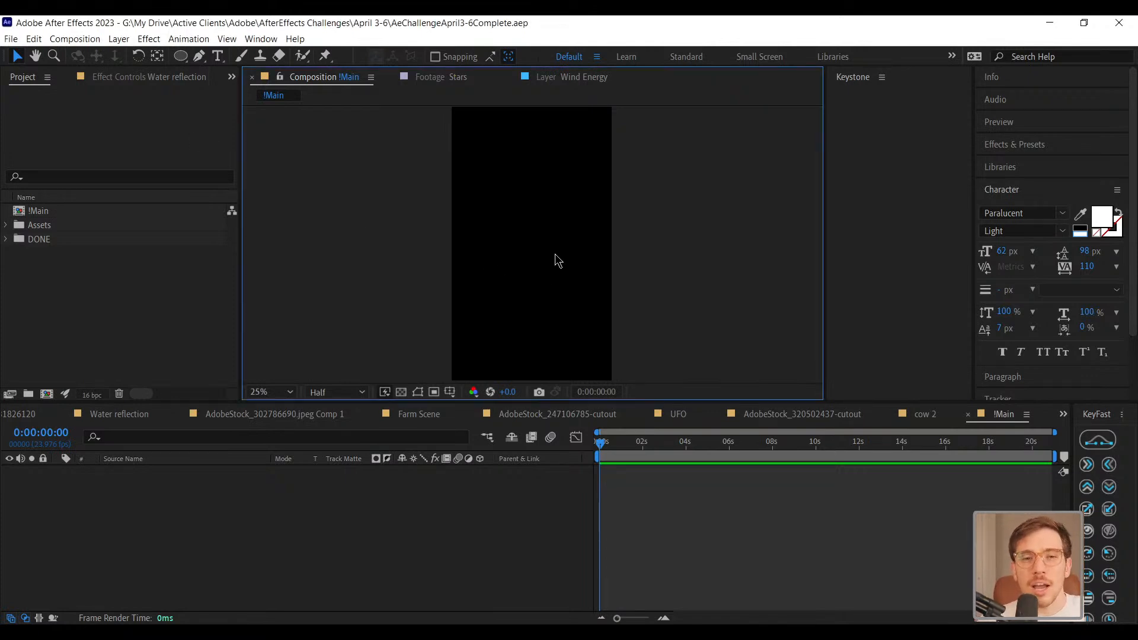
left_click(175, 490)
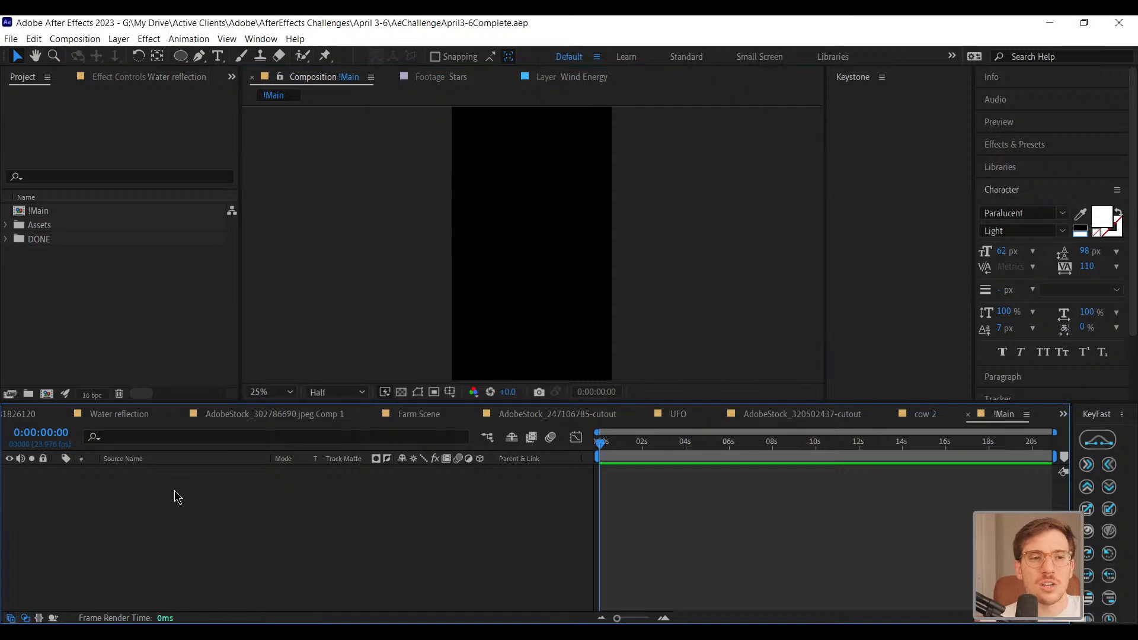
left_click(75, 38)
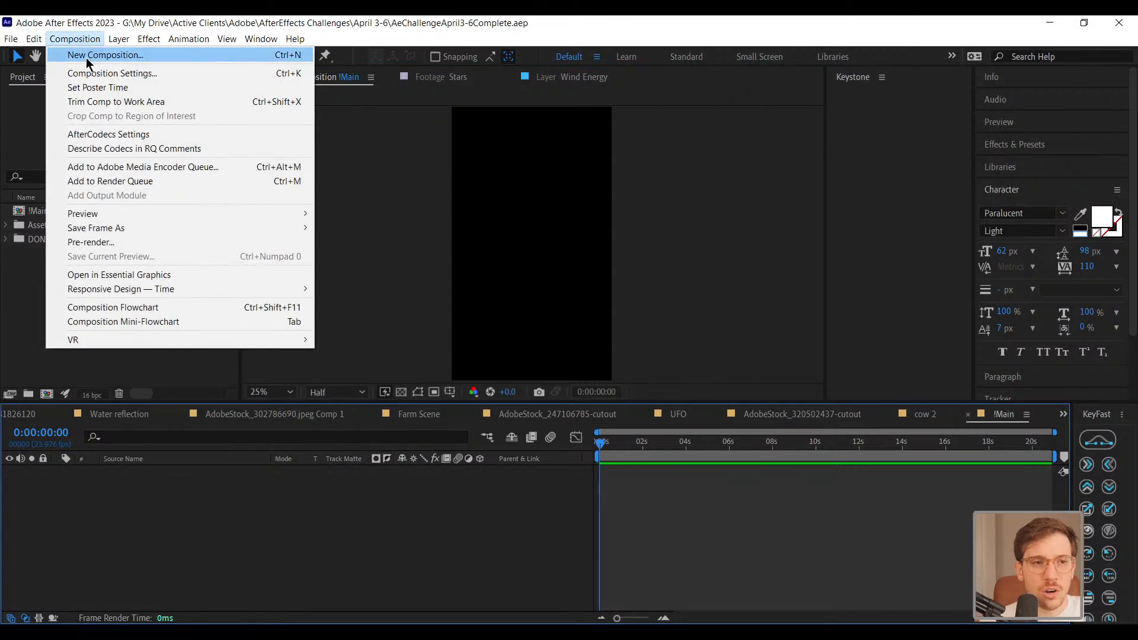
left_click(87, 57)
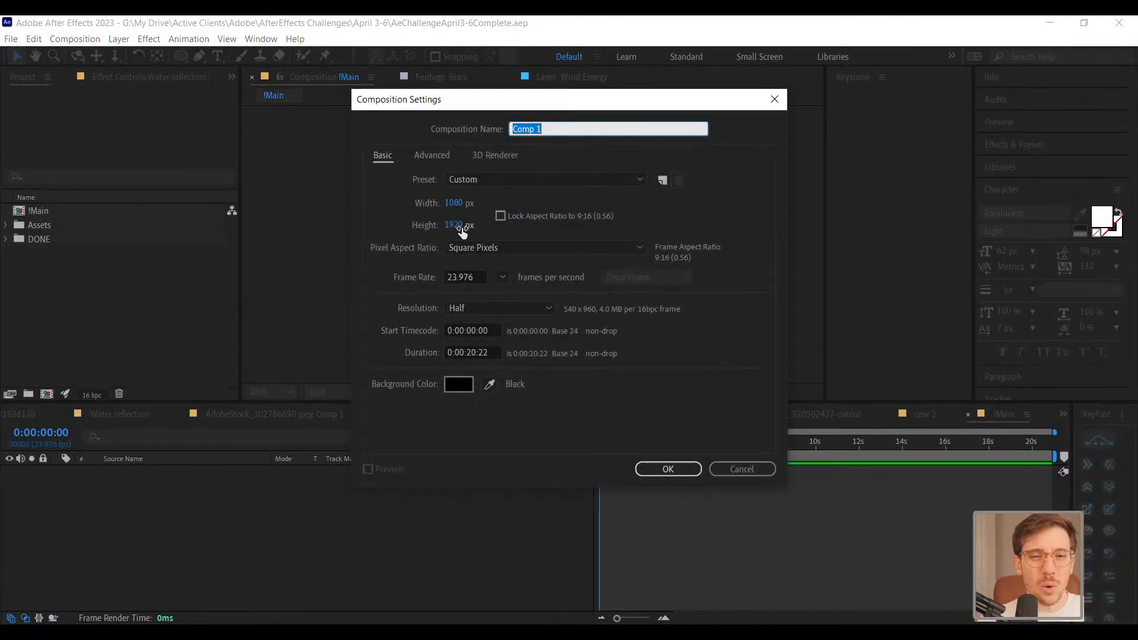
left_click(454, 226)
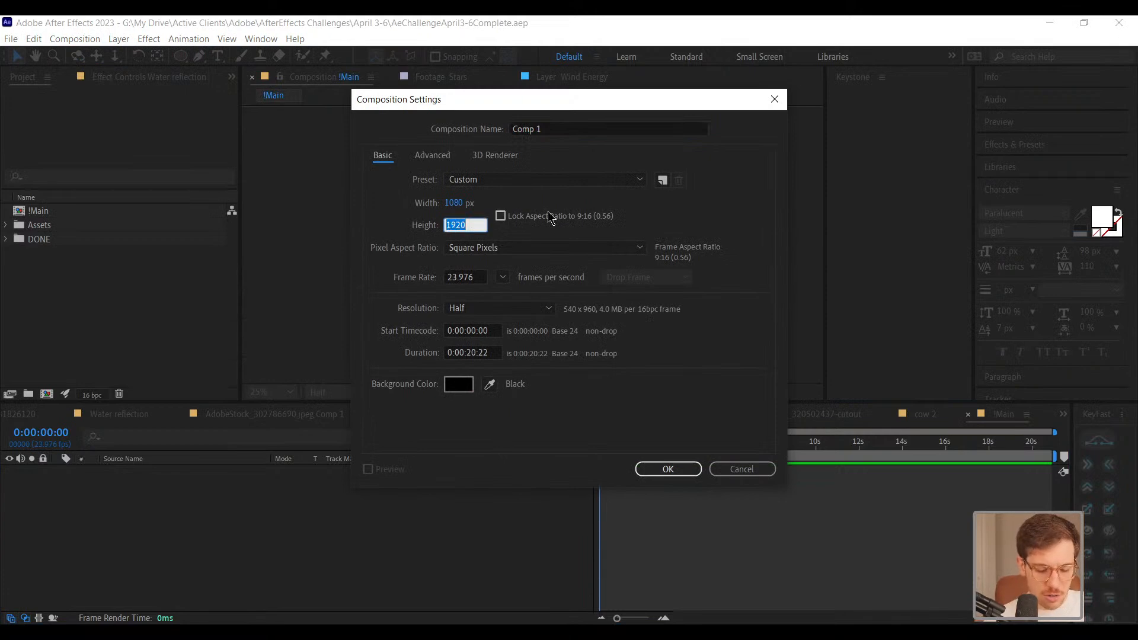
type("6000")
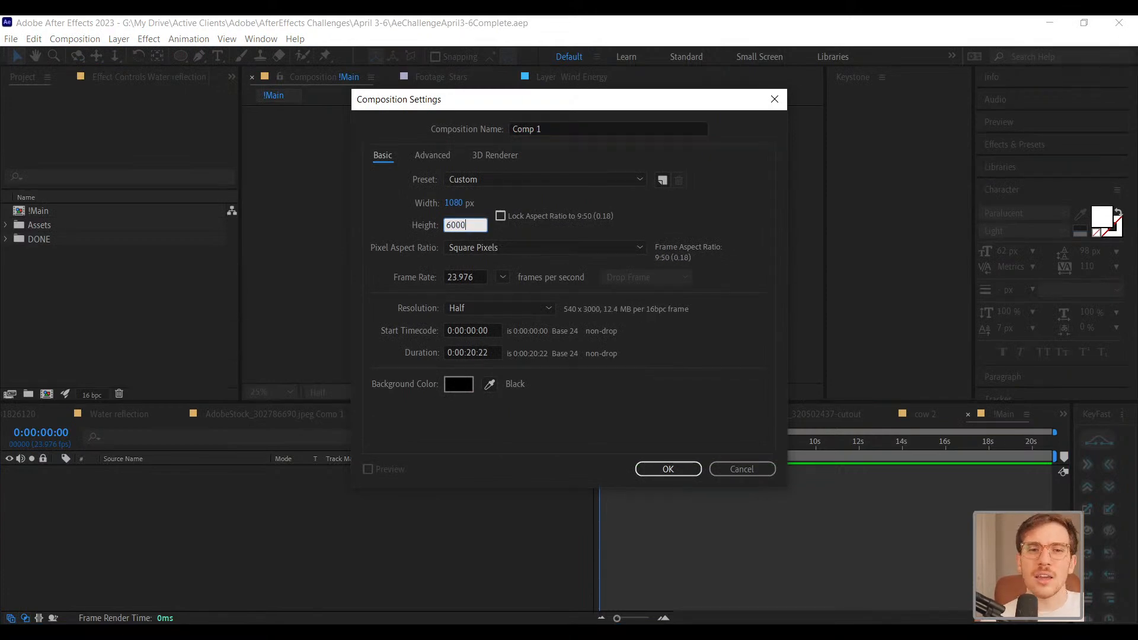
left_click(660, 471)
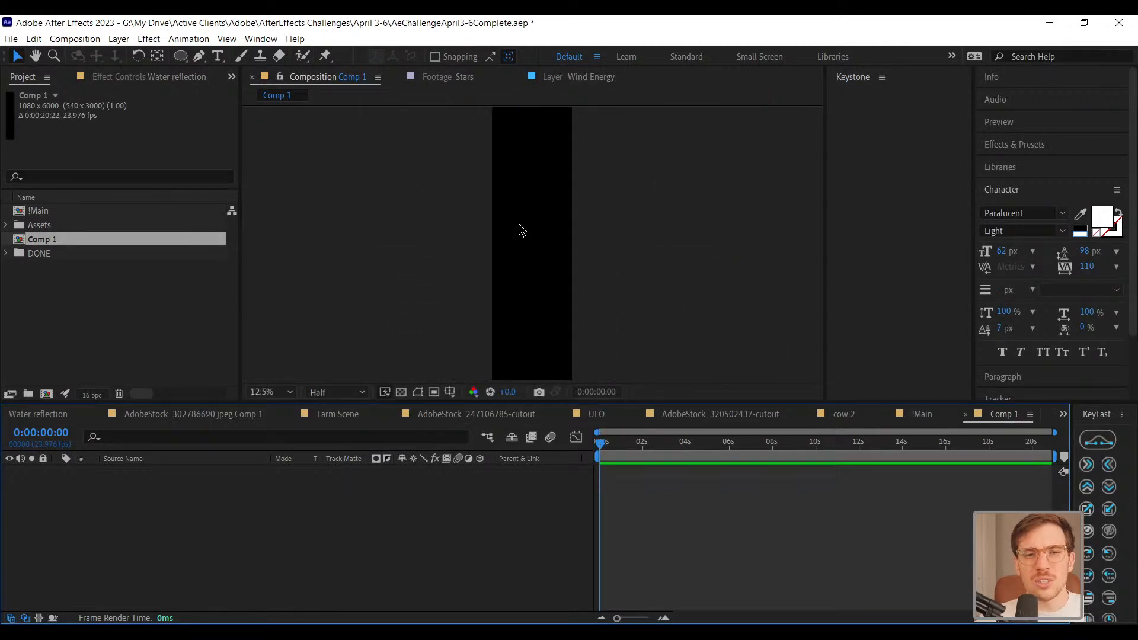
Compare the Fit and Fit up to 100% magnifications to view the whole tall composition
key("comma")
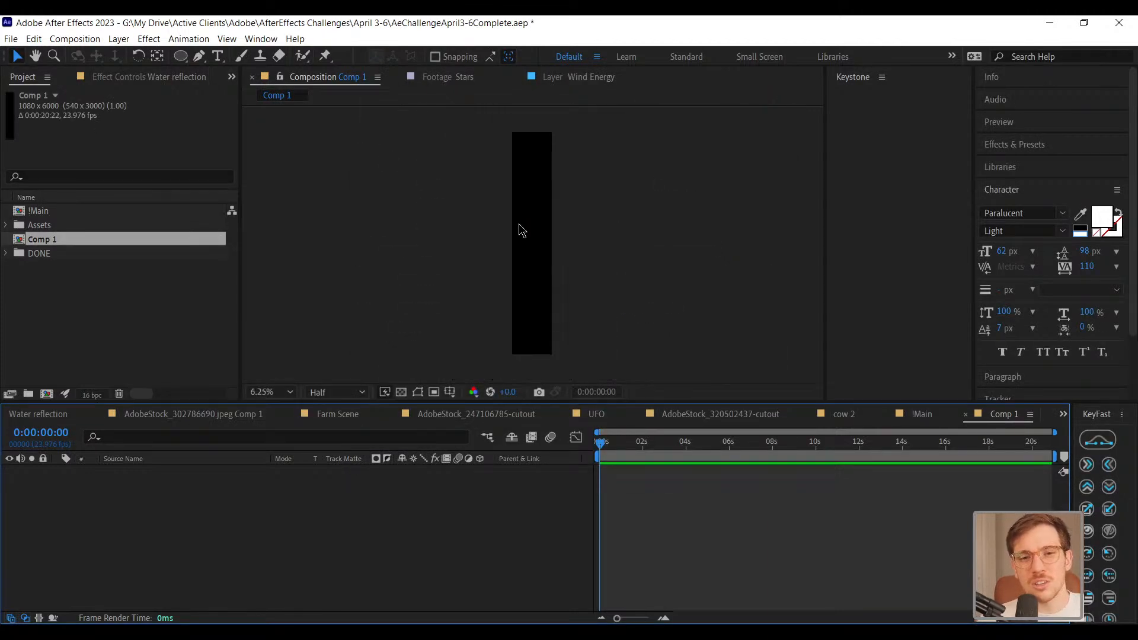
left_click(291, 393)
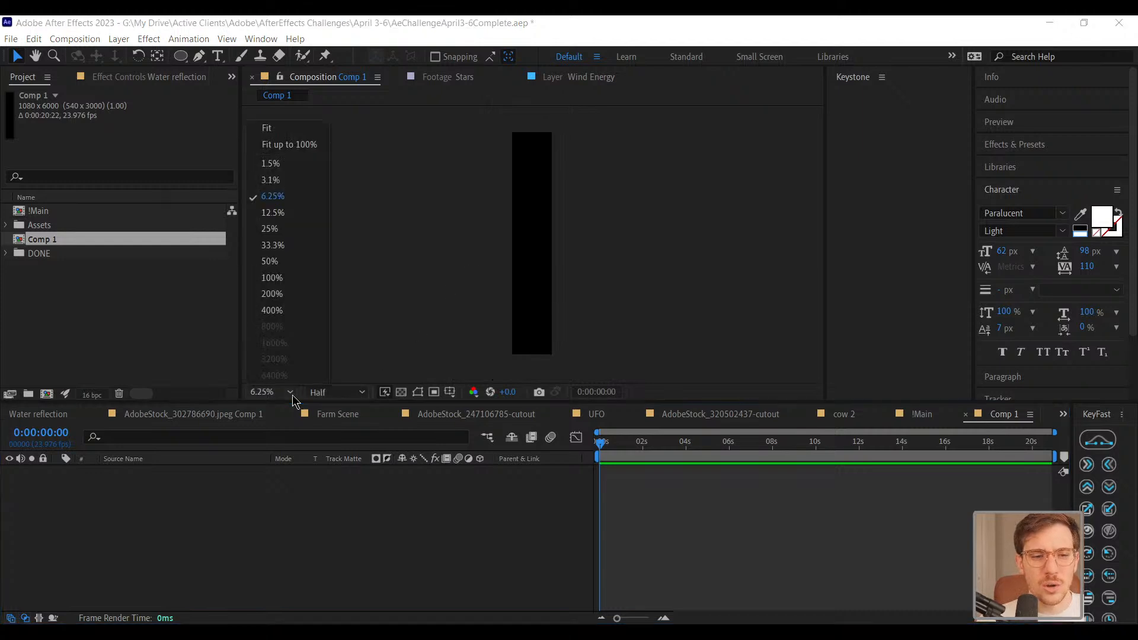
left_click(282, 134)
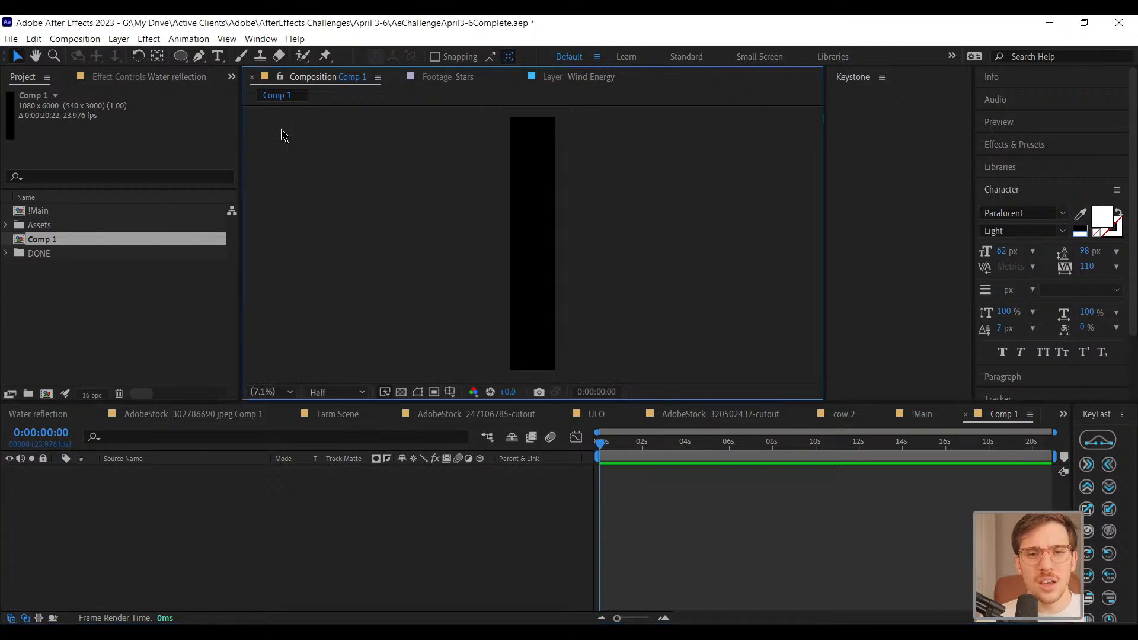
left_click(291, 393)
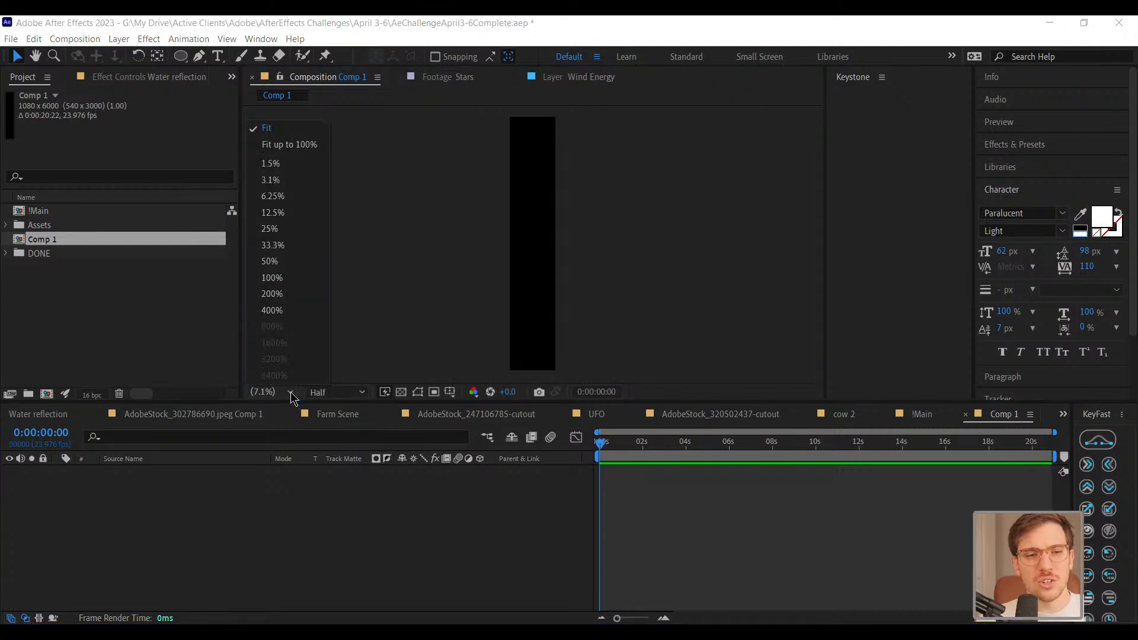
left_click(298, 148)
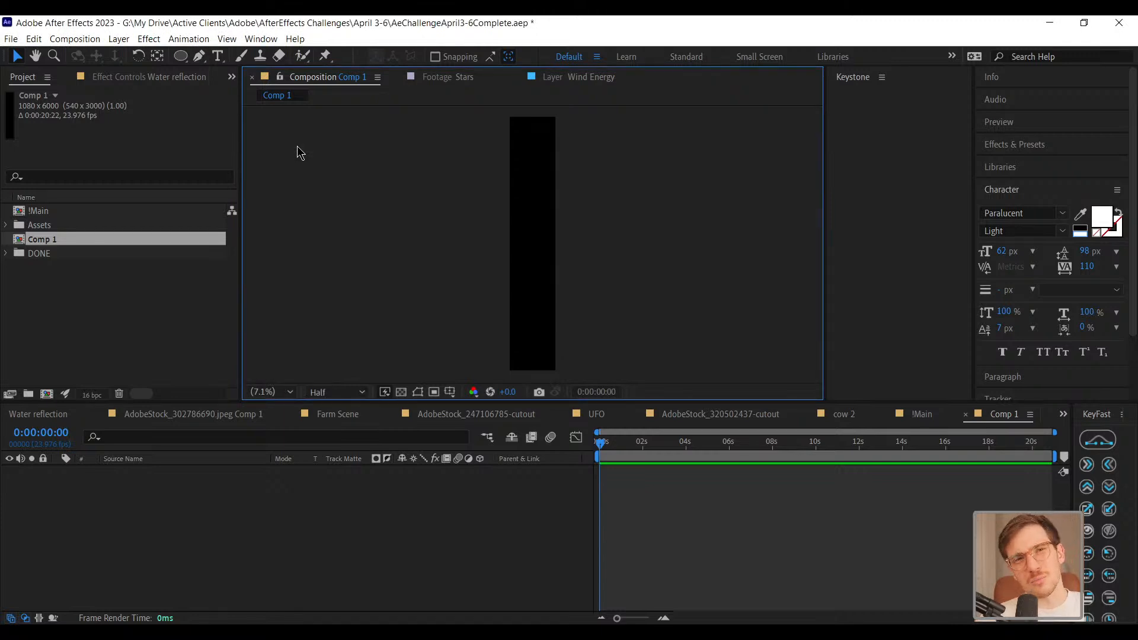
left_click(273, 393)
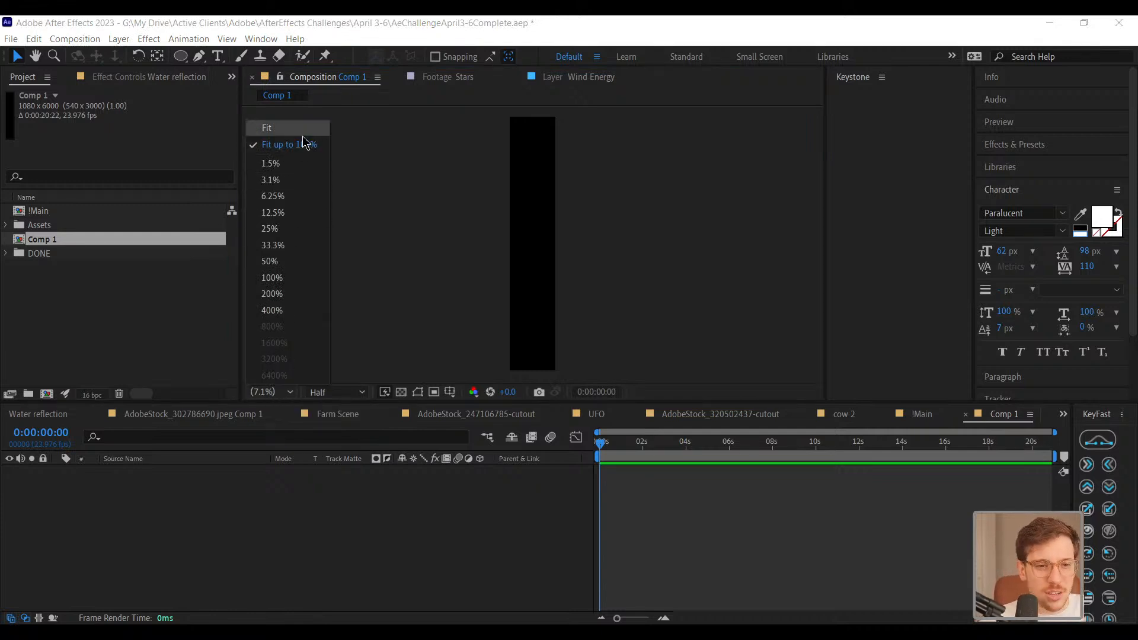
left_click(295, 281)
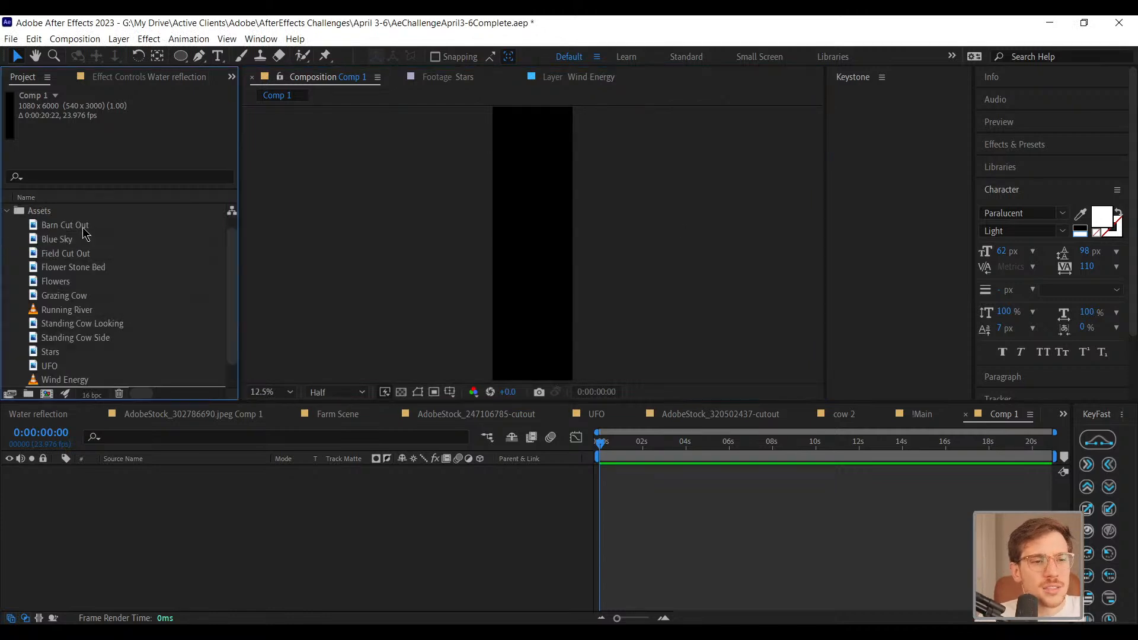
Add the Flower Stone Bed image from the Assets folder to the new composition as a layer
left_click(84, 229)
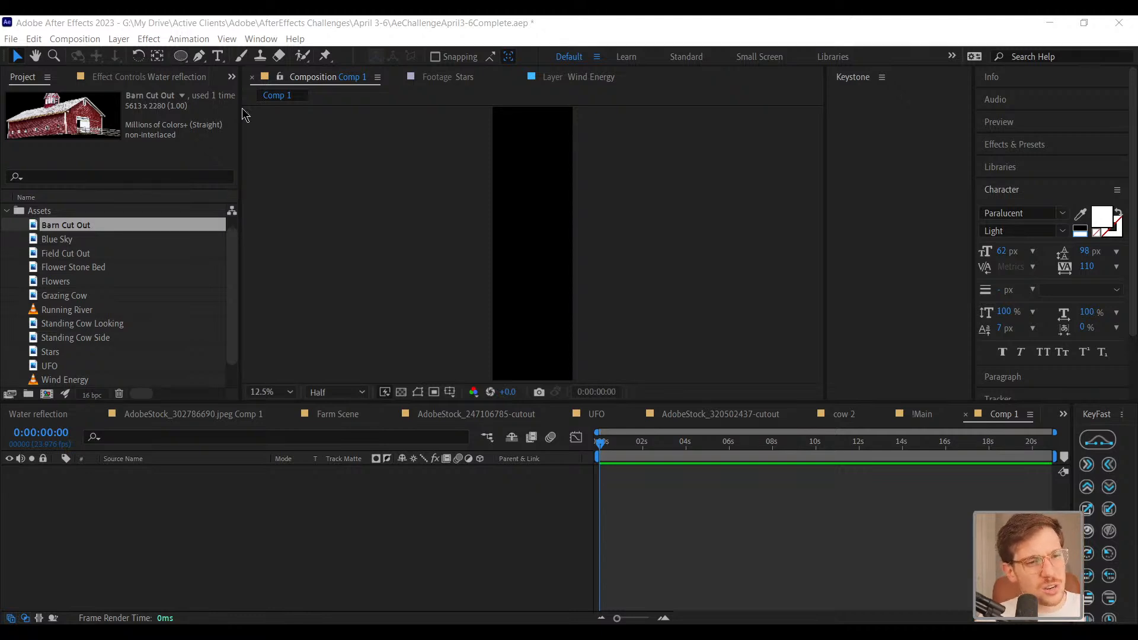
left_click(93, 272)
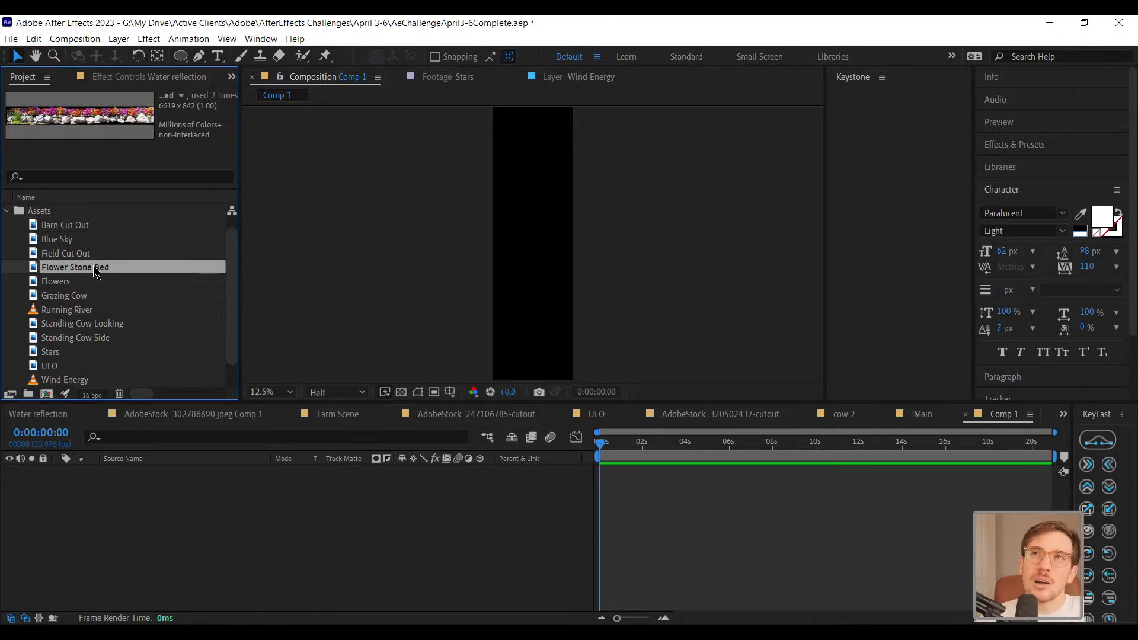
left_click_drag(145, 268, 194, 504)
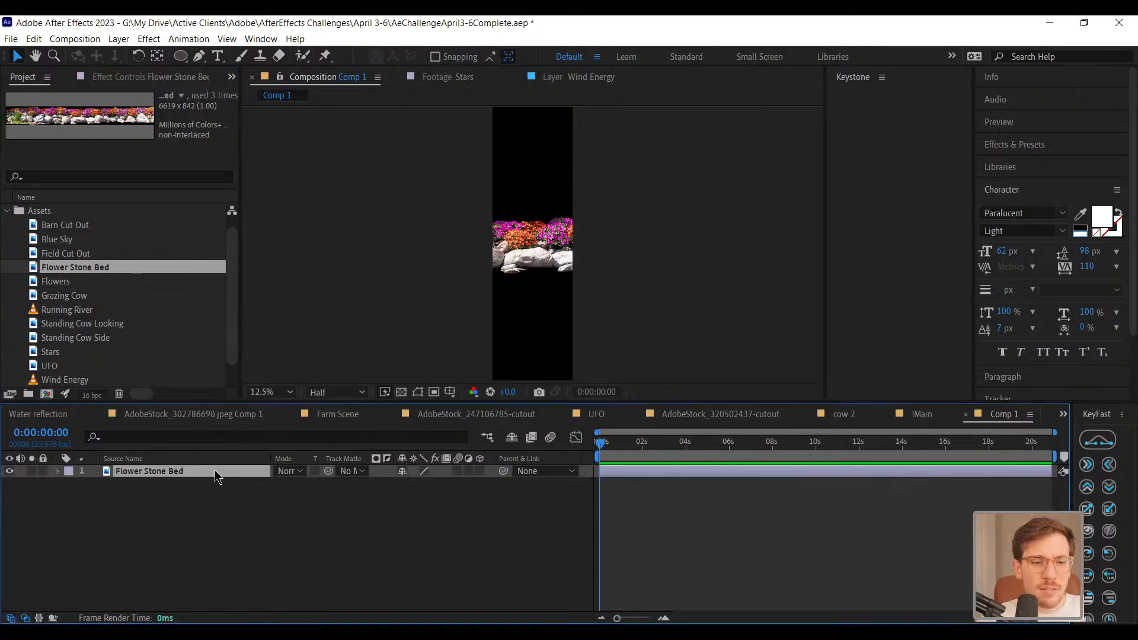
Show the layer outlines and scale the Flower Stone Bed layer down proportionally to 43.5%
key("s")
left_click_drag(445, 484, 407, 484)
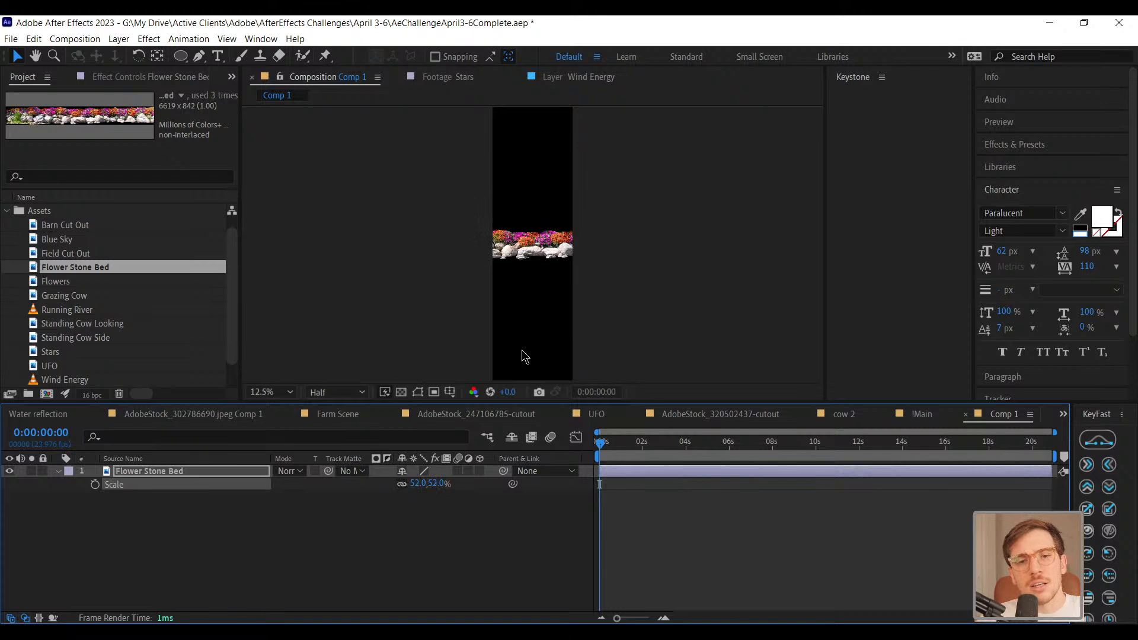
left_click(417, 392)
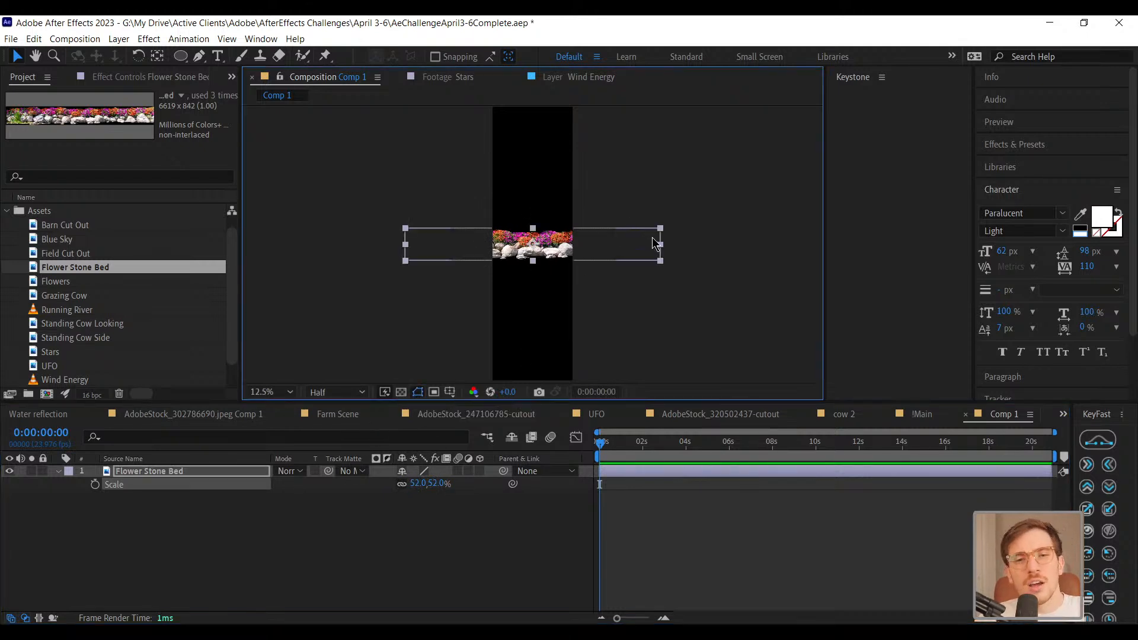
mouse_move(661, 244)
left_mouse_down()
mouse_move(630, 245)
mouse_move(640, 245)
left_mouse_up()
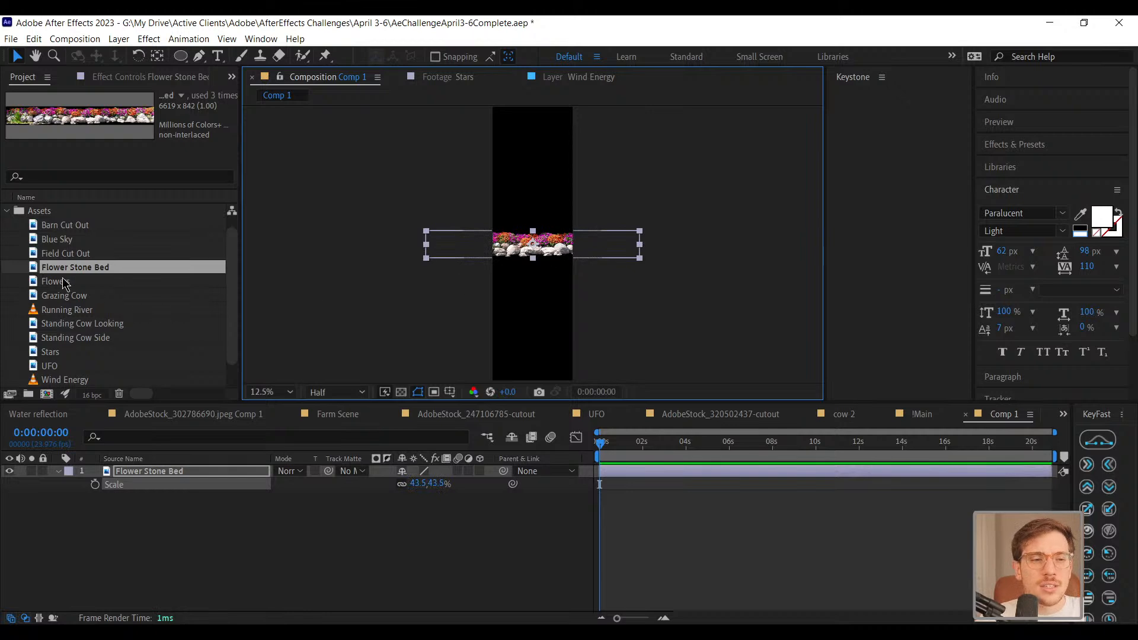
Examine the Flower Stone Bed source image on its own in the footage viewer
left_click(32, 268)
double_click(33, 269)
scroll(591, 249, "up", 4)
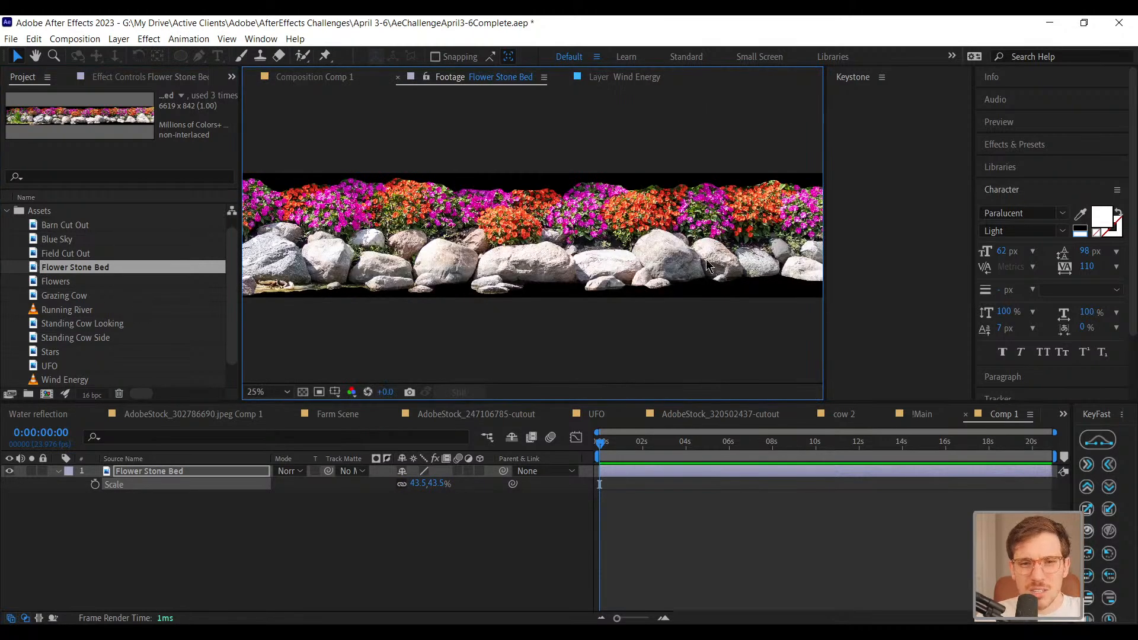
scroll(605, 231, "down", 1)
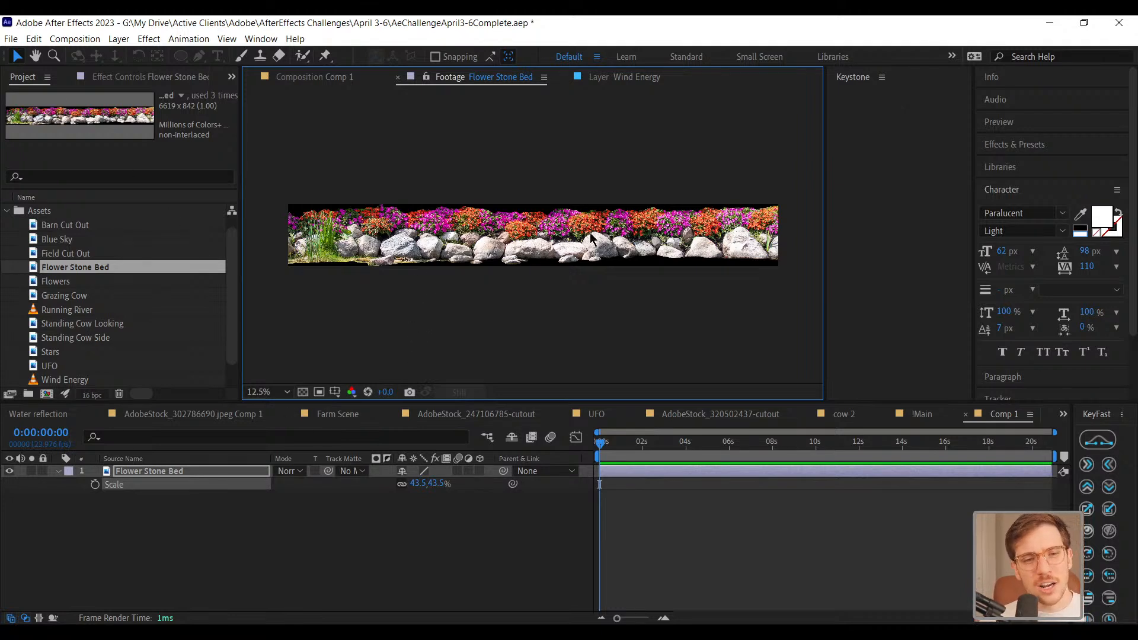
Move the Flower Stone Bed layer up to the top edge of Comp 1
left_click(311, 78)
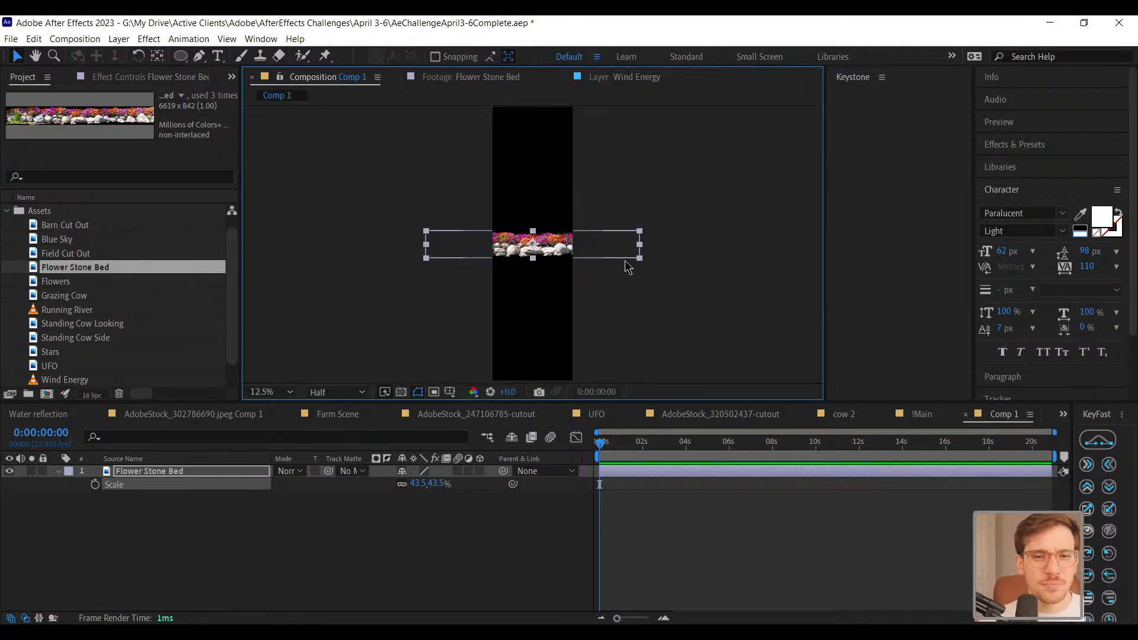
left_click_drag(576, 254, 559, 125)
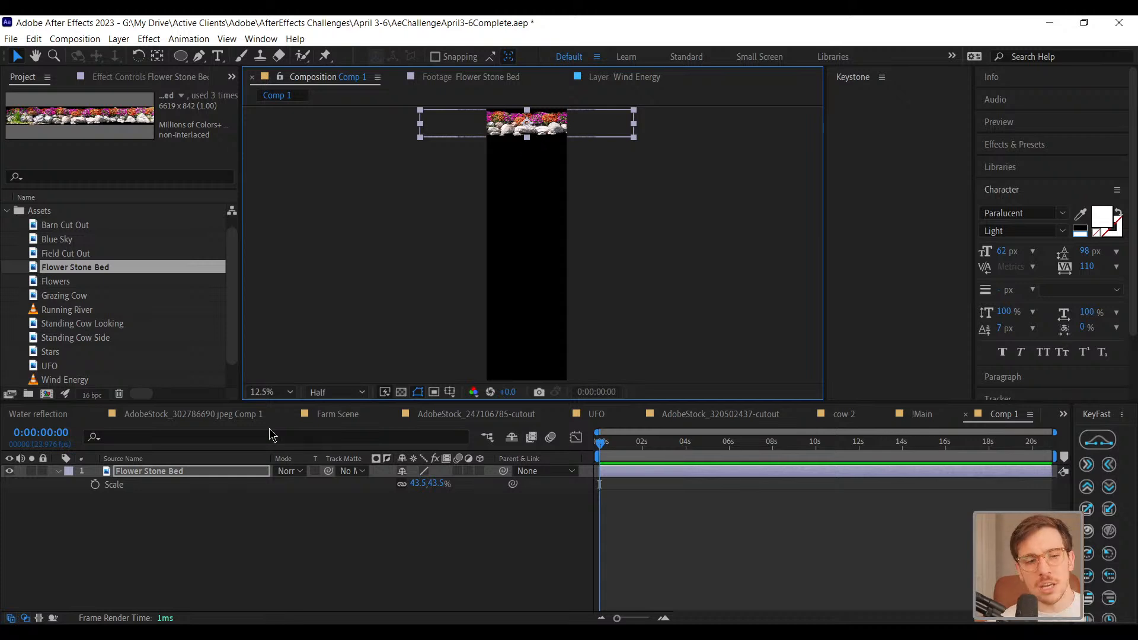
left_click(160, 477)
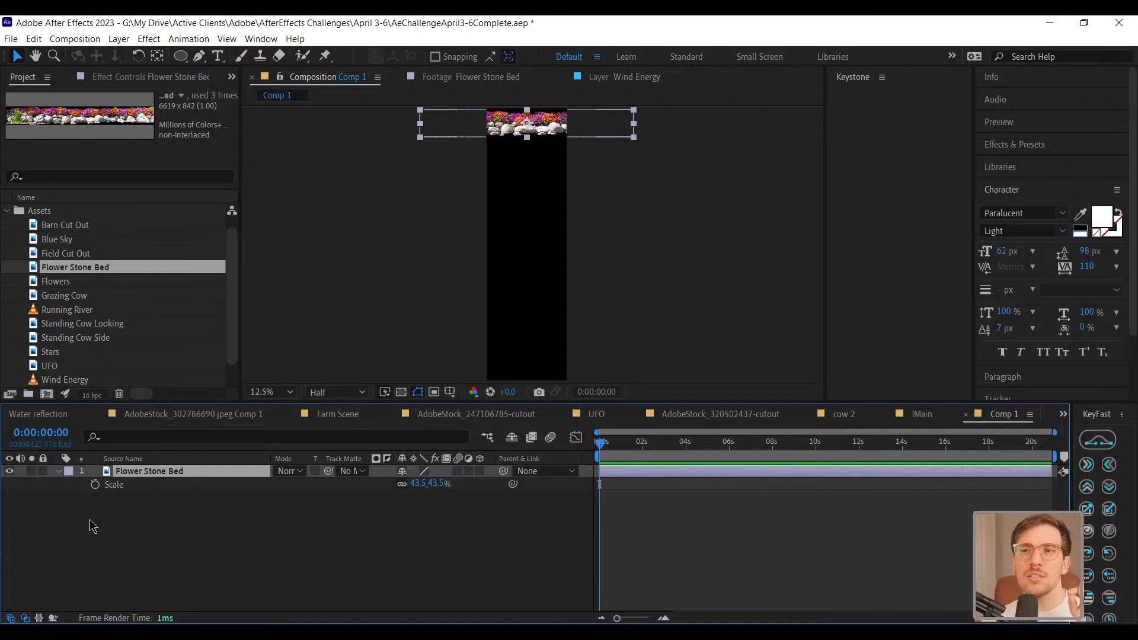
Add the Running River footage beneath the Flower Stone Bed layer and position it just below the composition's middle
left_click(86, 310)
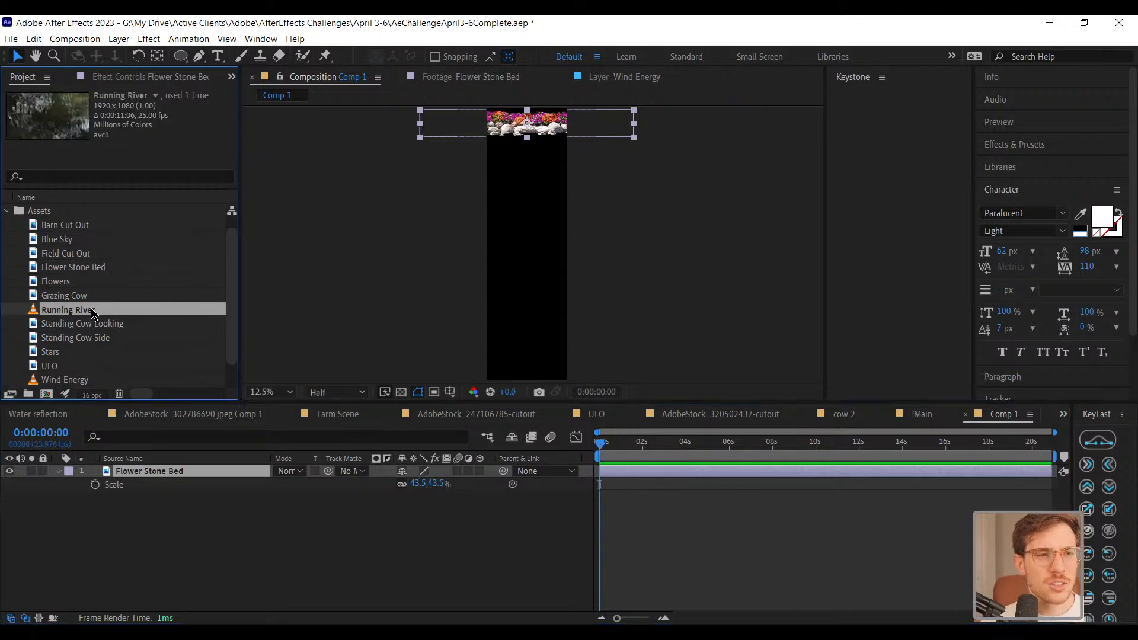
left_click_drag(93, 315, 177, 526)
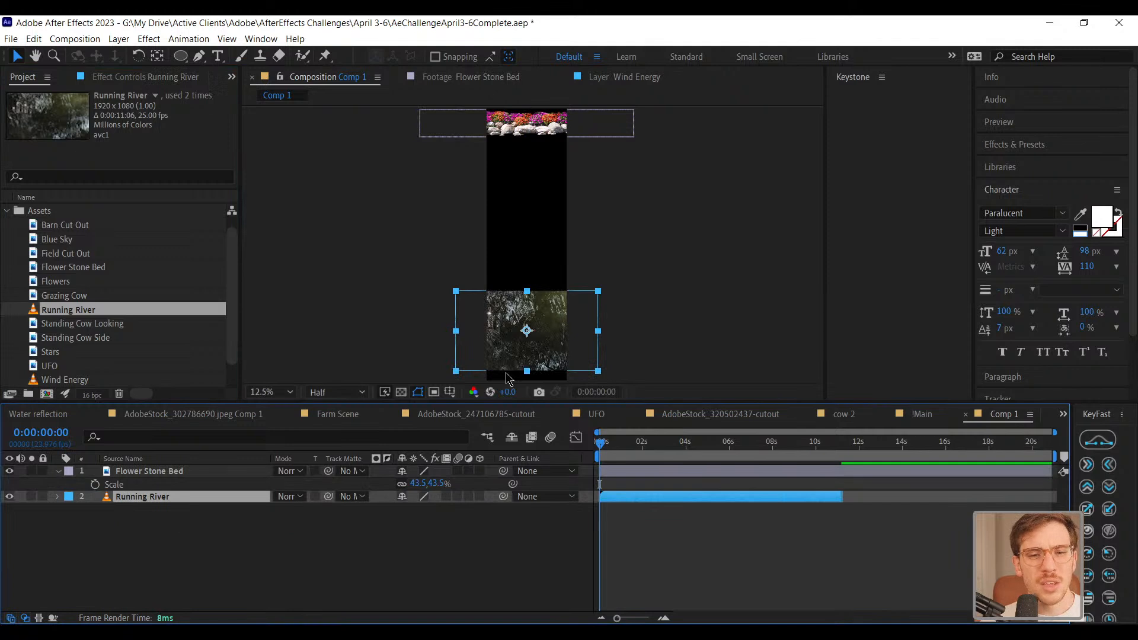
left_click_drag(546, 360, 545, 314)
Expand all Transform properties of the Running River layer and select its Rotation property
key("r")
left_click(419, 509)
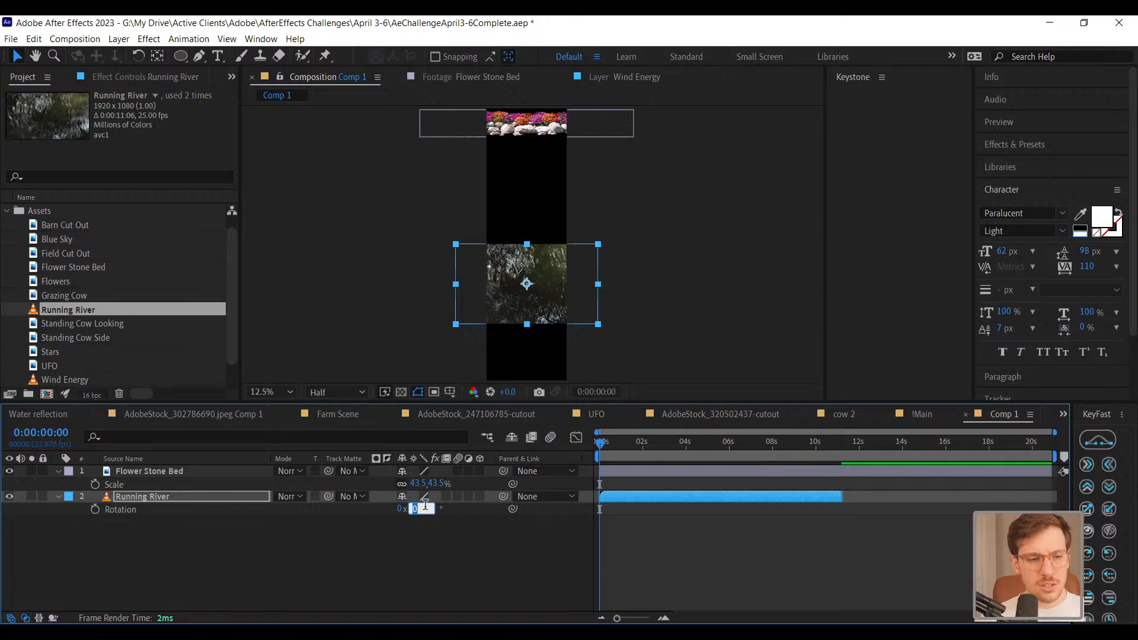
left_click(139, 557)
left_click(141, 503)
left_click(145, 478)
left_click(147, 498)
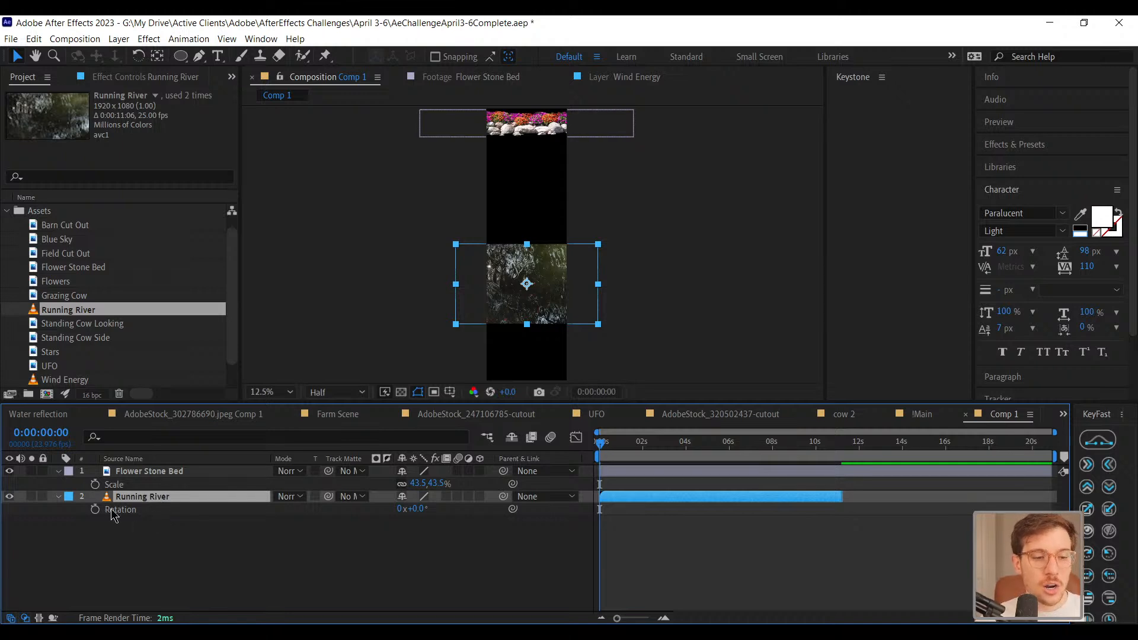
left_click(62, 499)
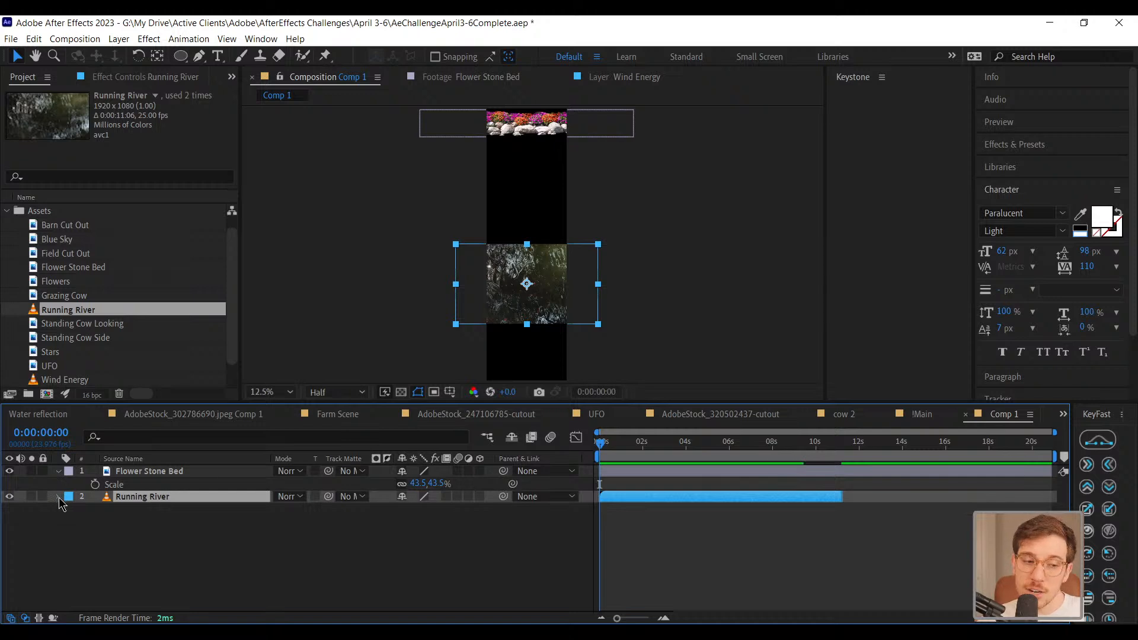
left_click(59, 499)
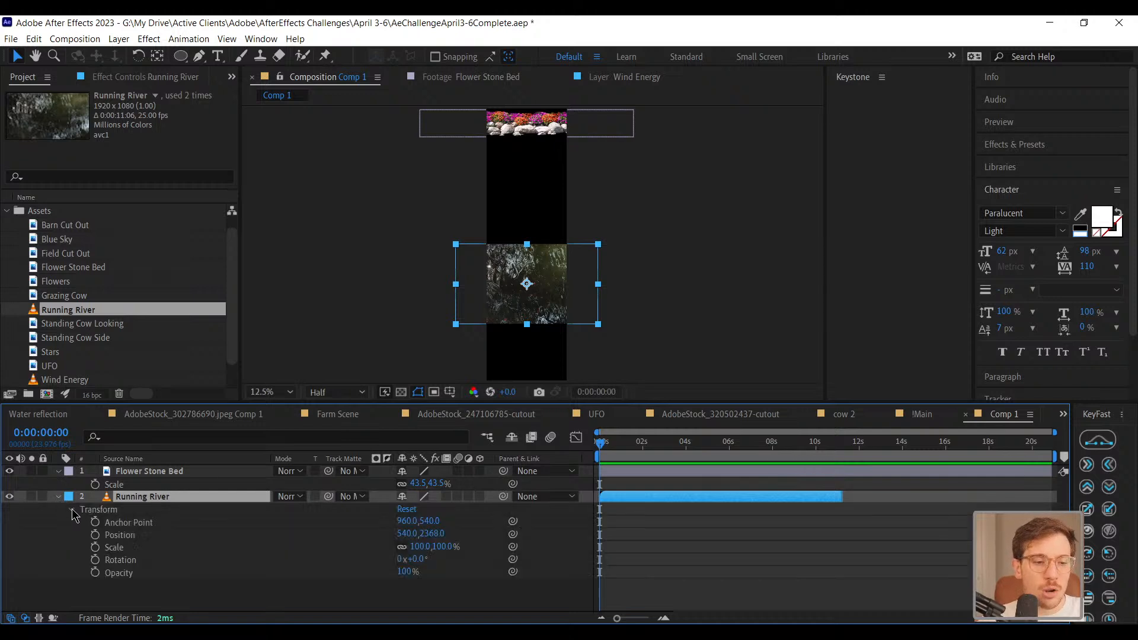
left_click(122, 560)
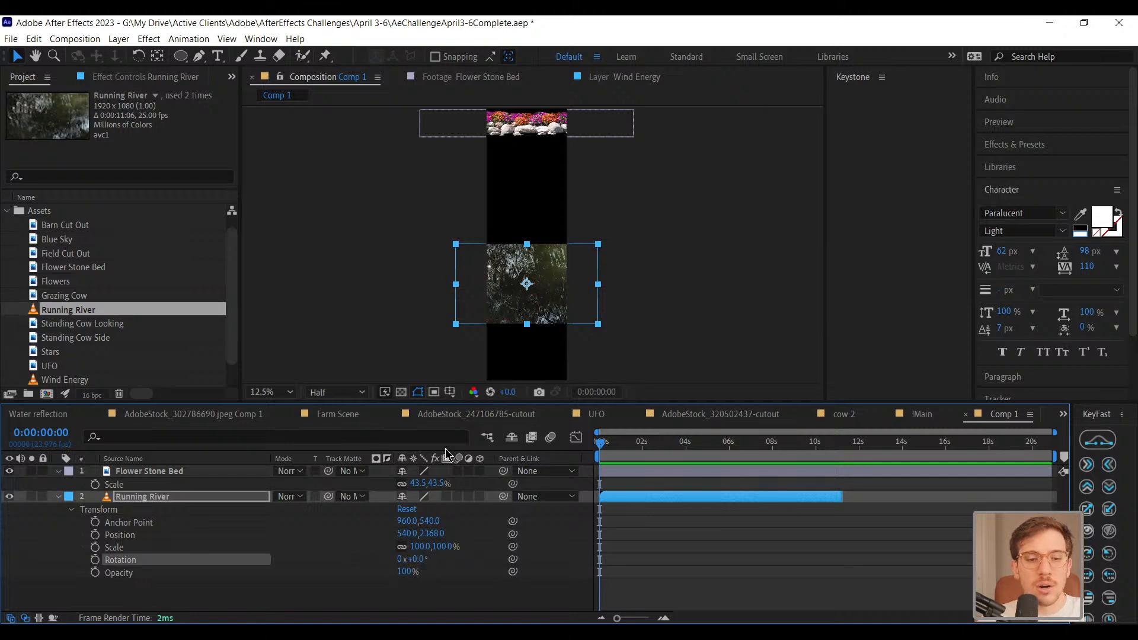
Hide the timeline's Layer Switches and Transfer Controls columns and restore both
left_click(11, 618)
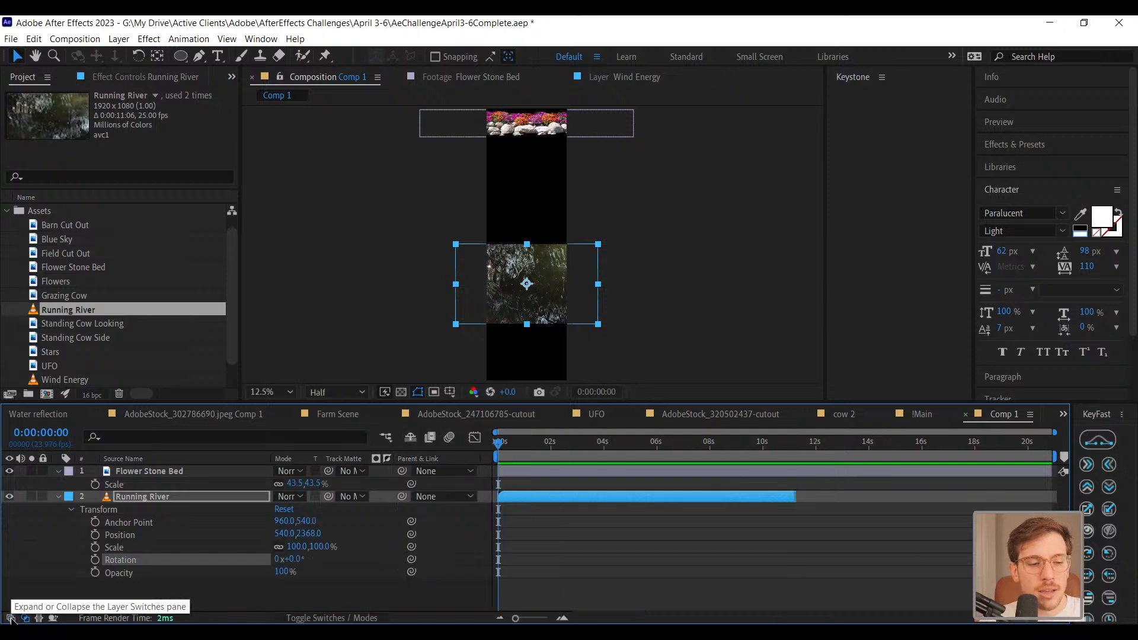
left_click(26, 619)
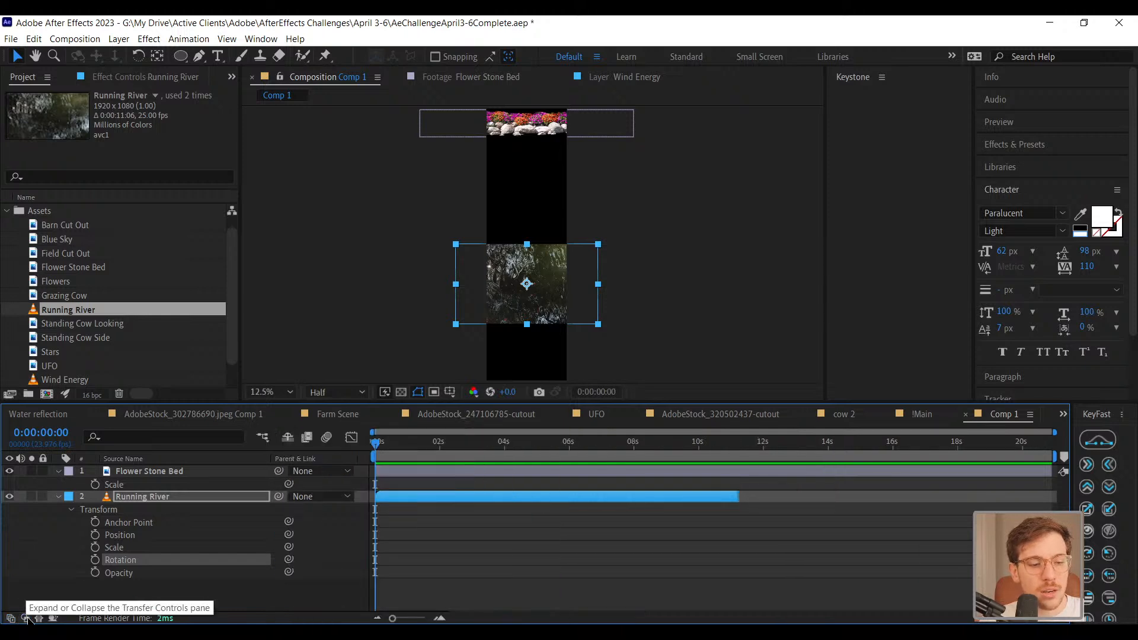
left_click(26, 618)
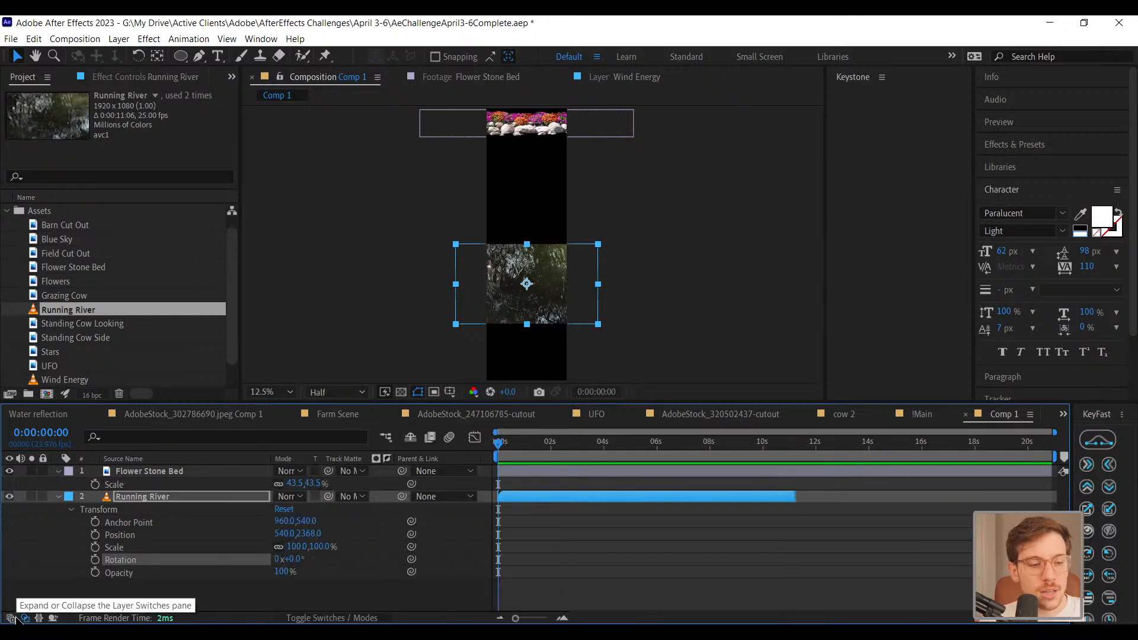
left_click(12, 618)
left_click(11, 619)
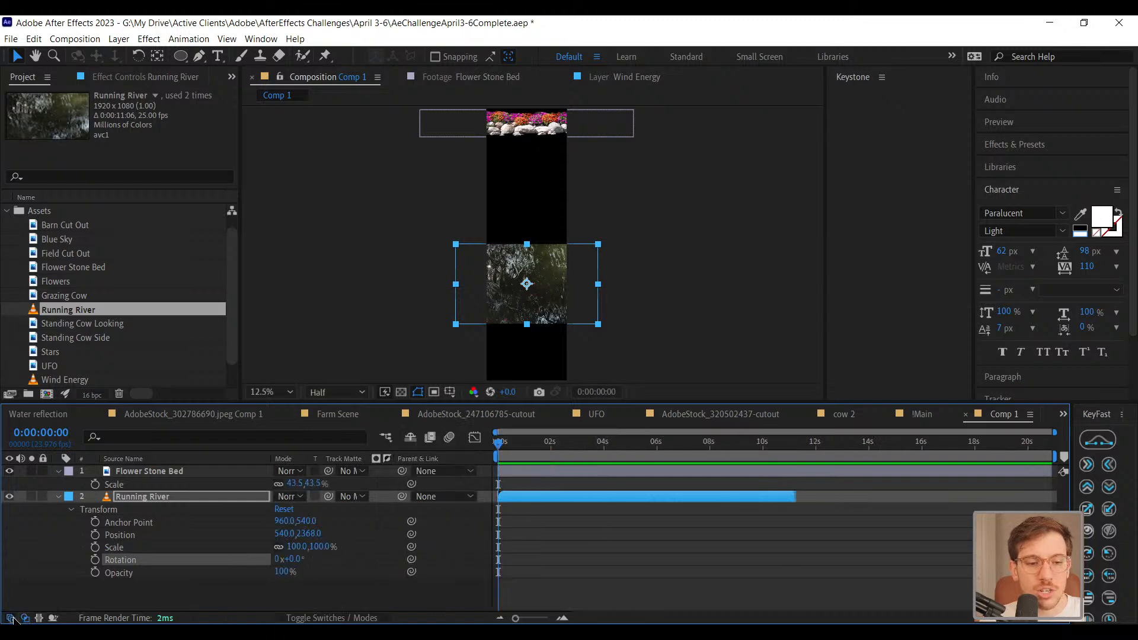
left_click(11, 619)
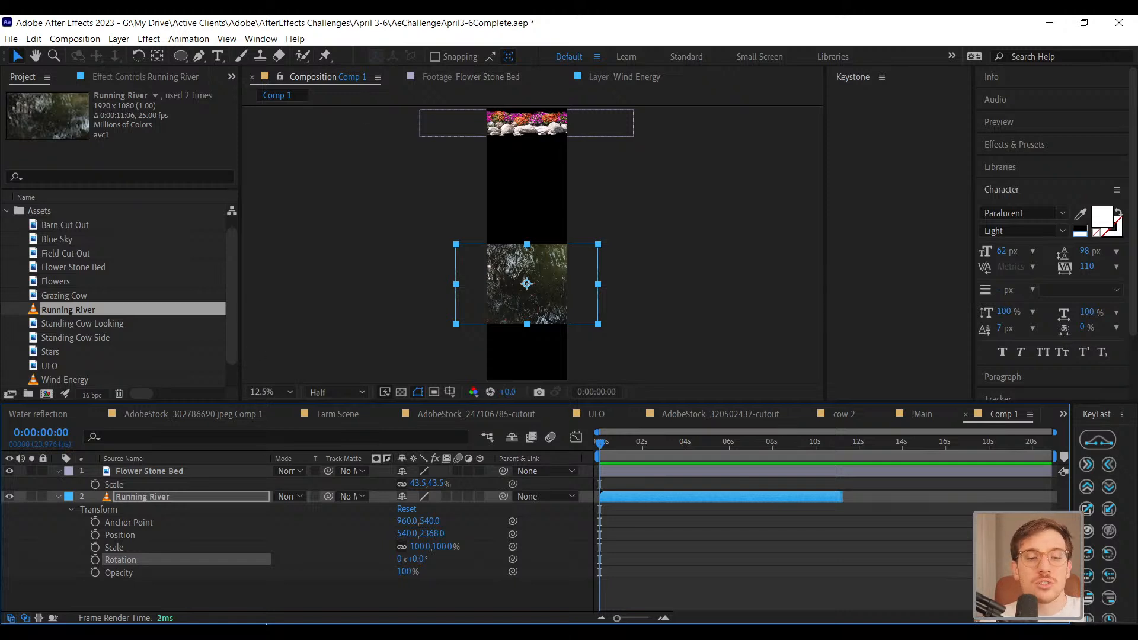
Try rotating the Running River layer by 90°
left_click(419, 559)
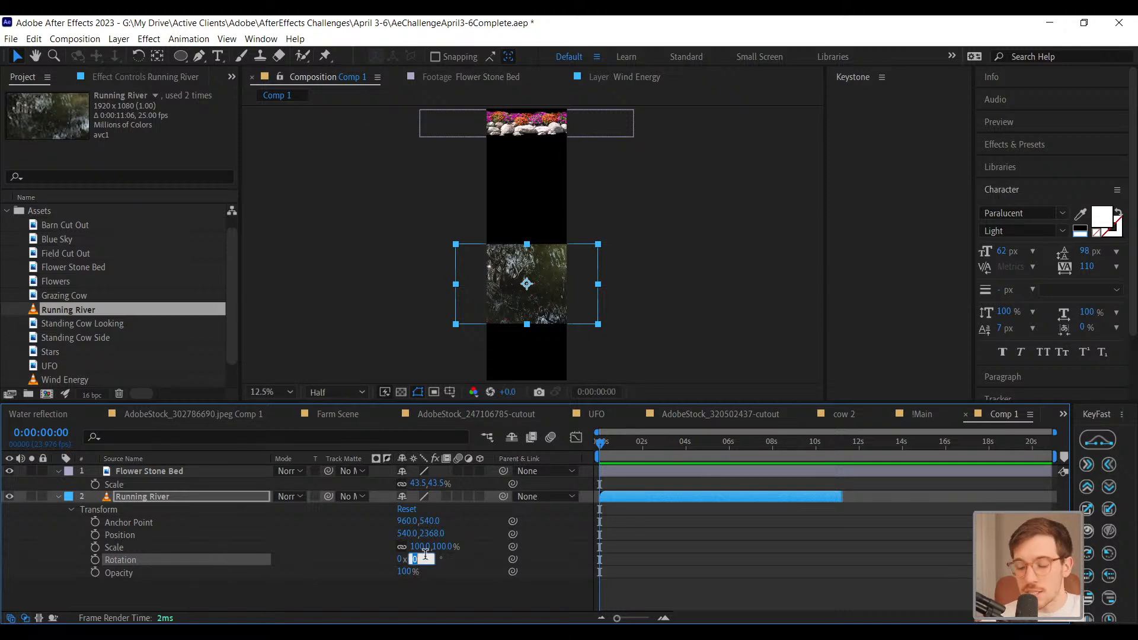
type("90")
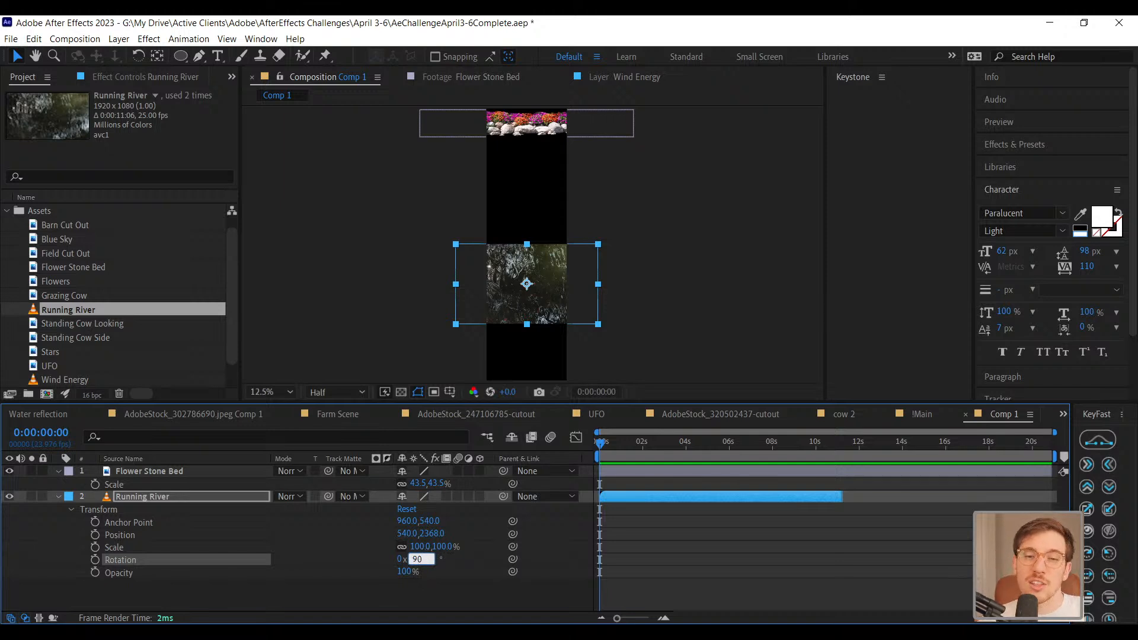
key("Return")
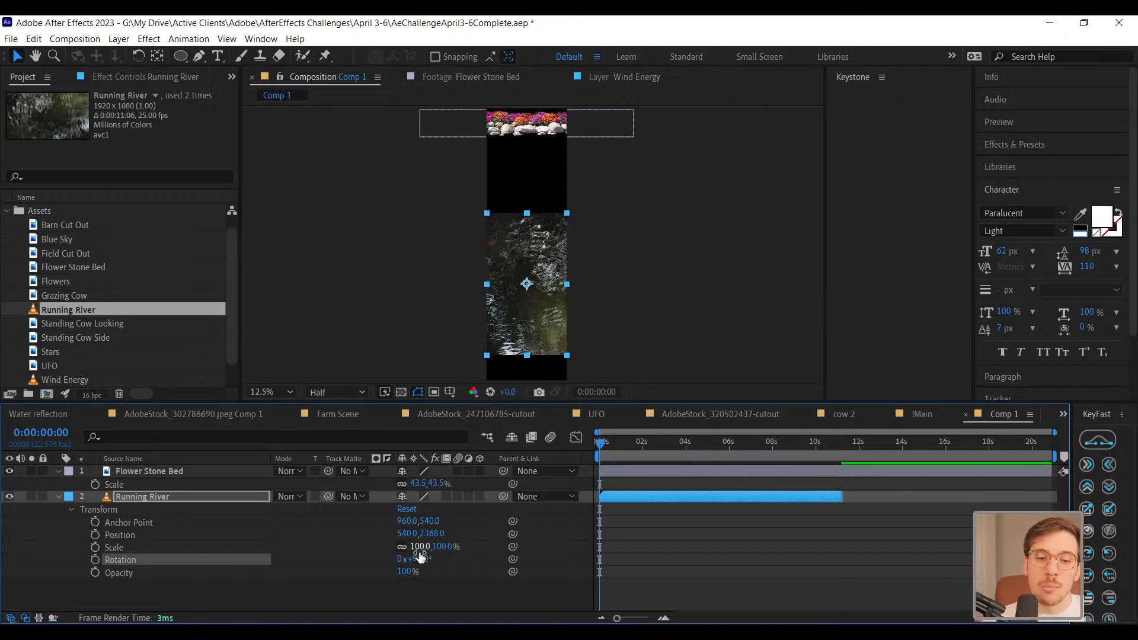
Set the Running River layer's rotation to -90°
left_click(419, 559)
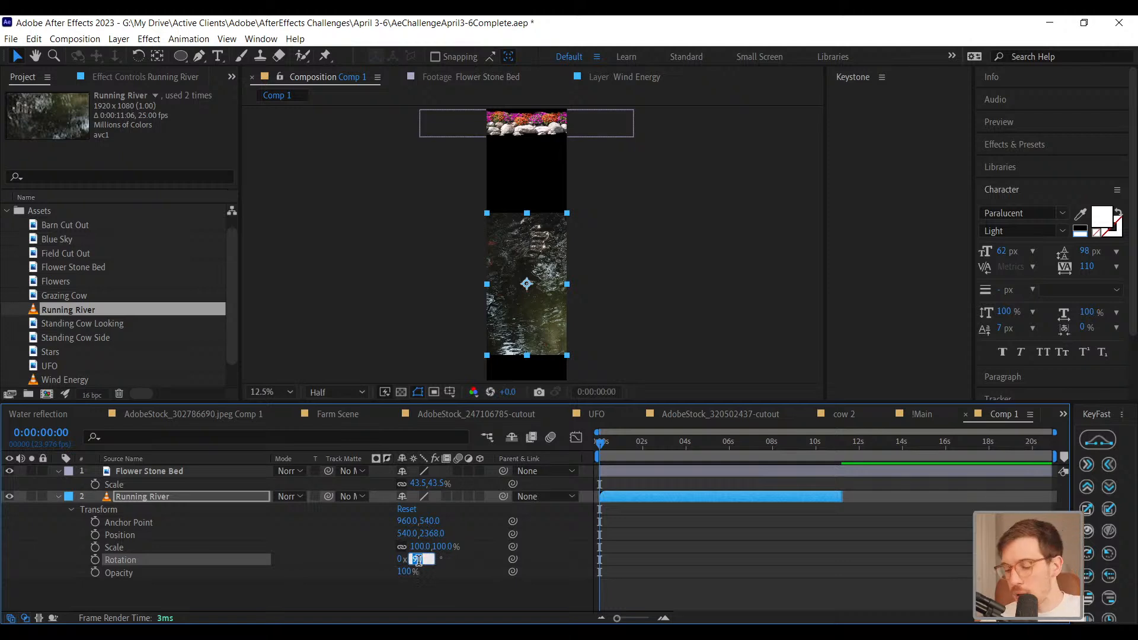
type("-90")
key("Return")
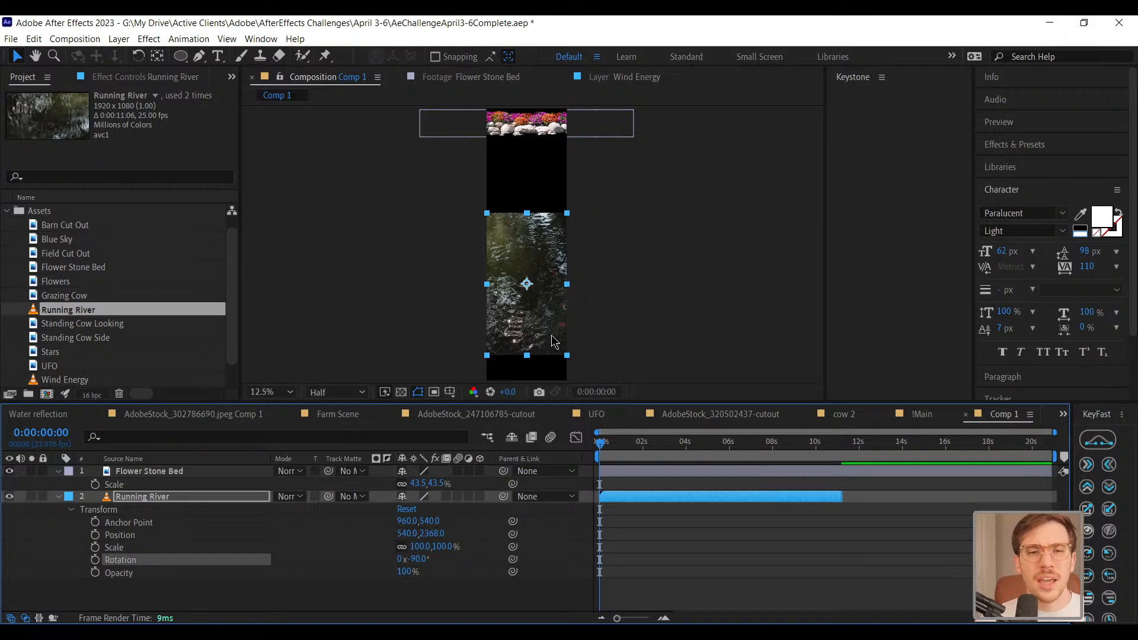
Preview the rotated river's playback, then move the Running River layer up beneath the flower bed to about 540, 1120
left_click_drag(605, 446, 559, 500)
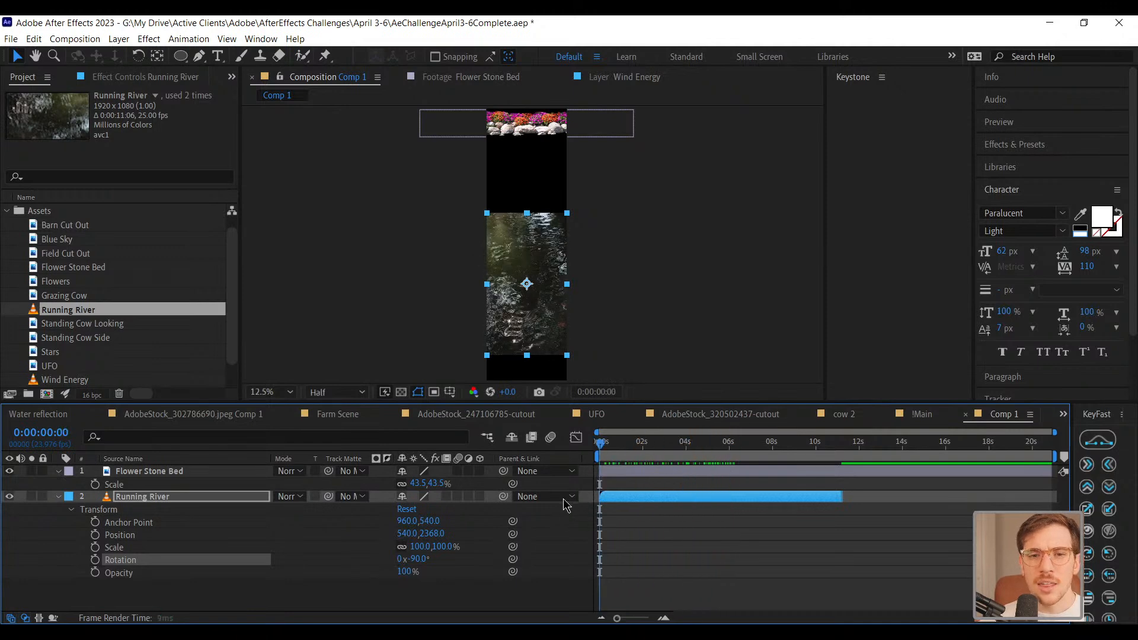
key("space")
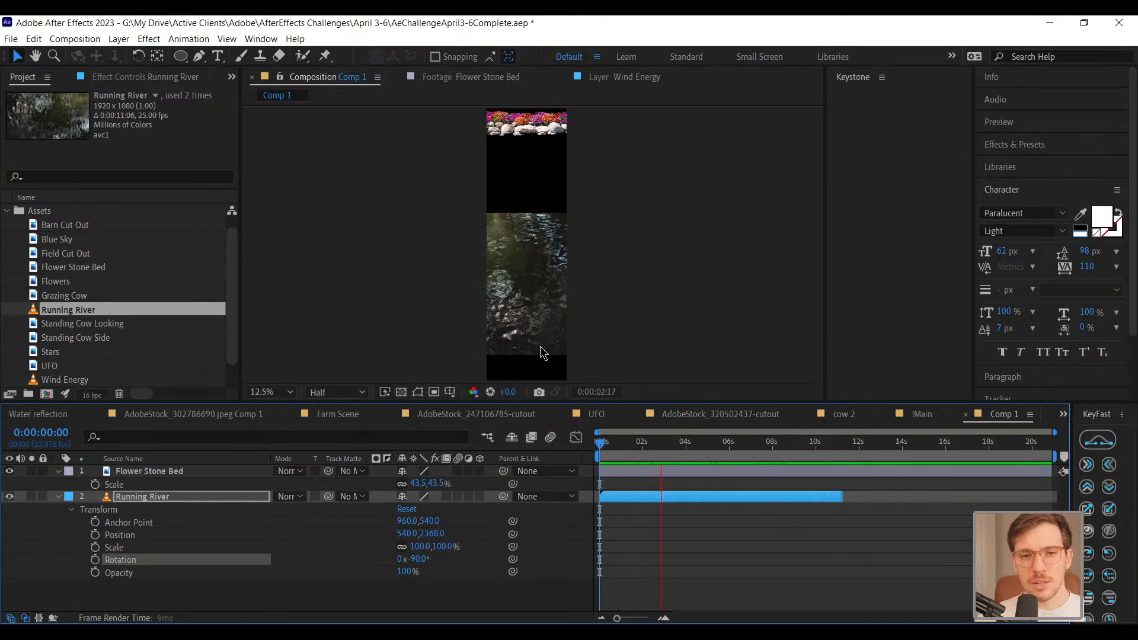
key("space")
left_click_drag(529, 335, 536, 237)
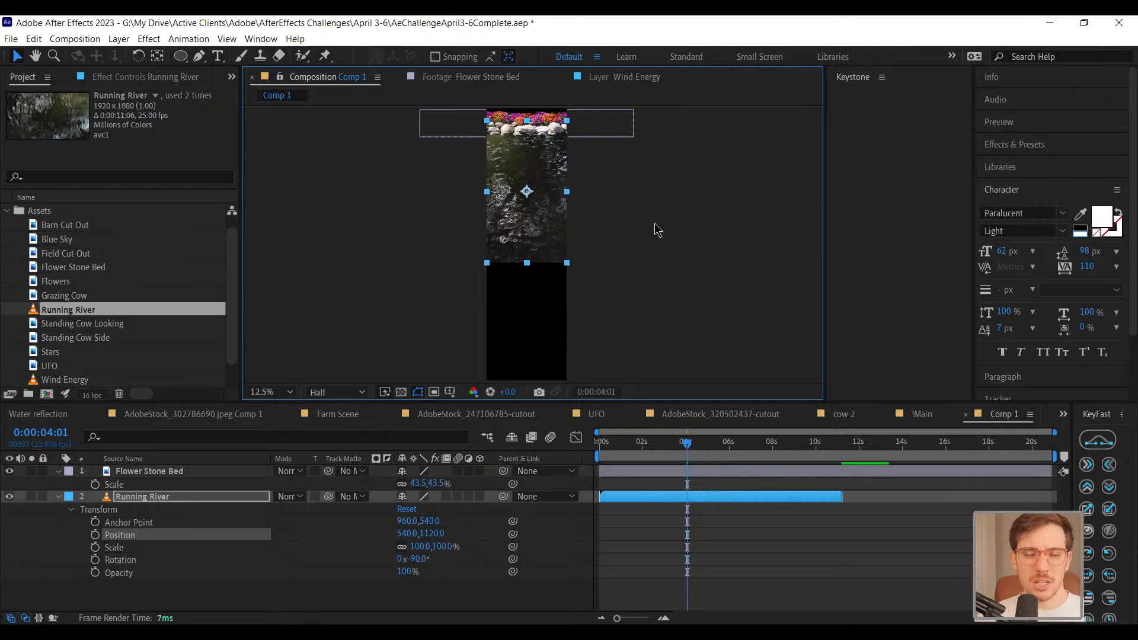
left_click(665, 514)
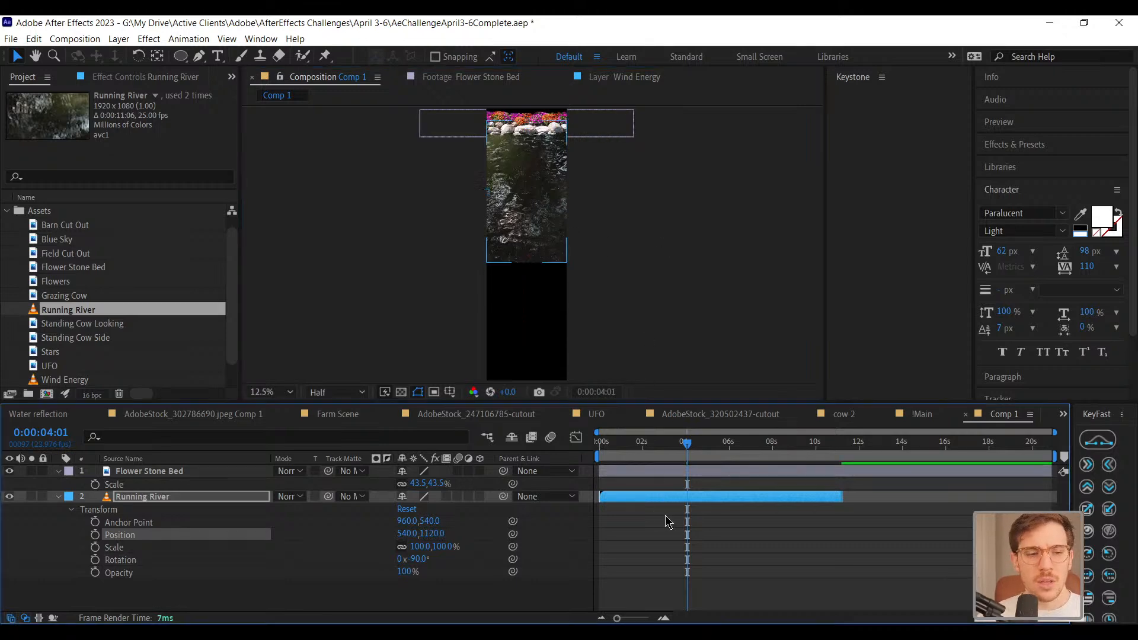
Add the Stars image as a layer above Running River, scale it down proportionally and place it over the river's lower part
scroll(83, 297, "down", 2)
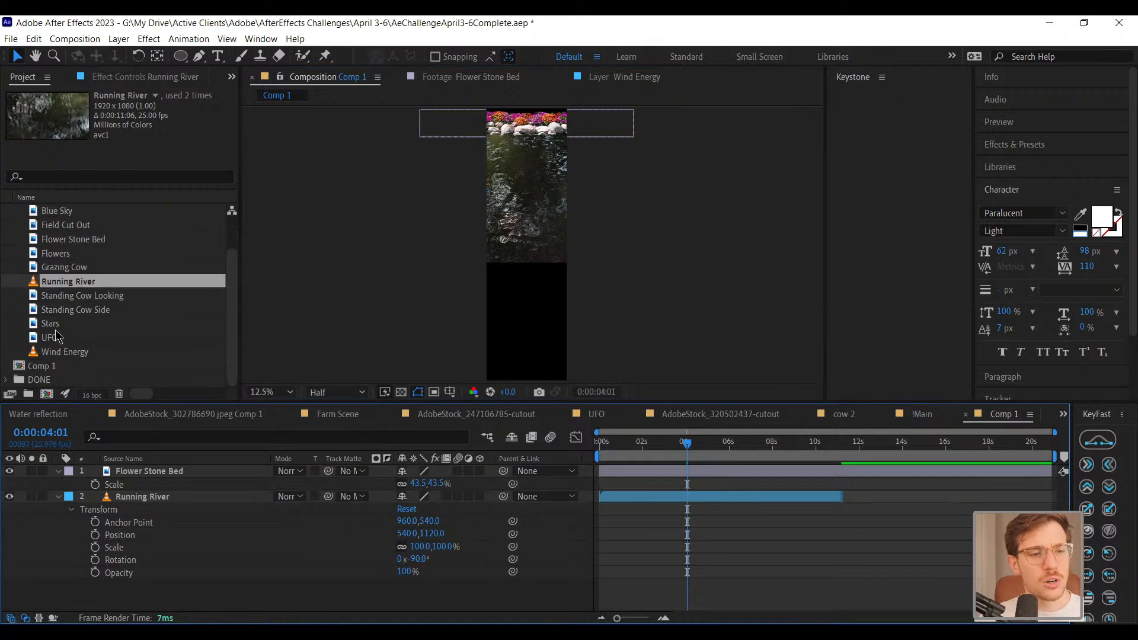
left_click(60, 326)
left_click_drag(58, 331, 190, 494)
left_click_drag(190, 491, 189, 495)
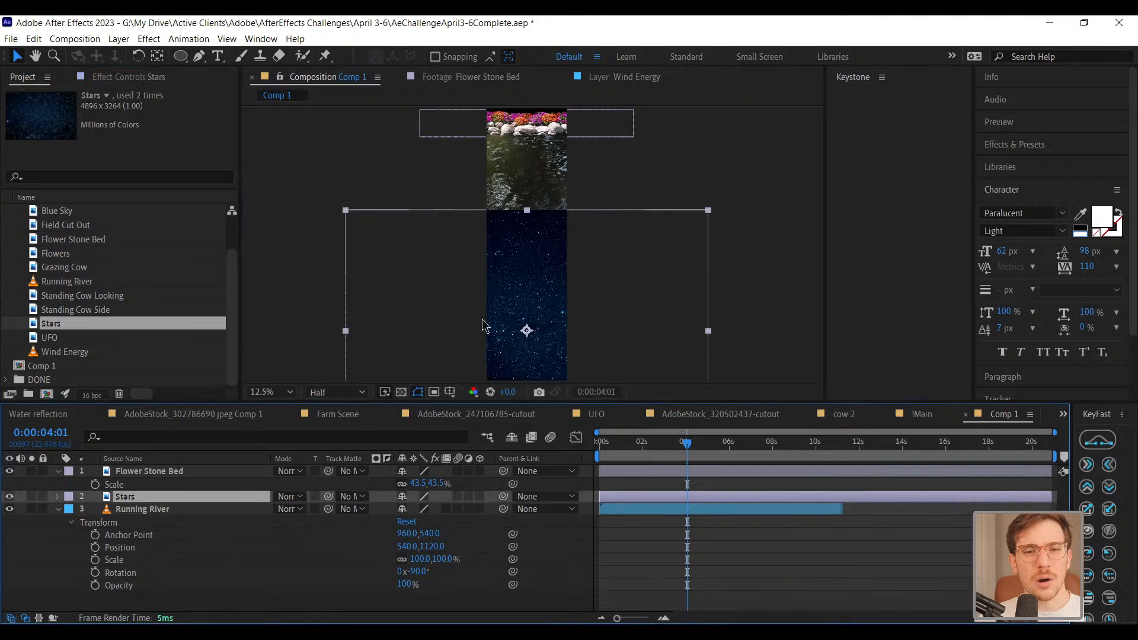
left_click_drag(710, 336, 579, 287)
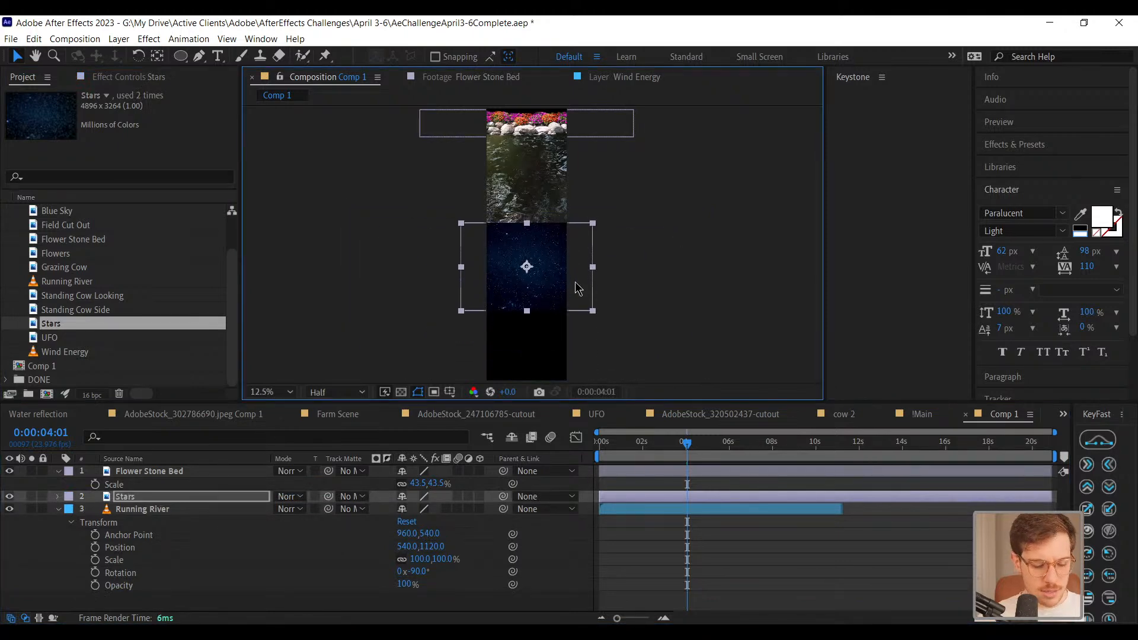
Rotate the Stars layer to -90° so it stands upright
key("r")
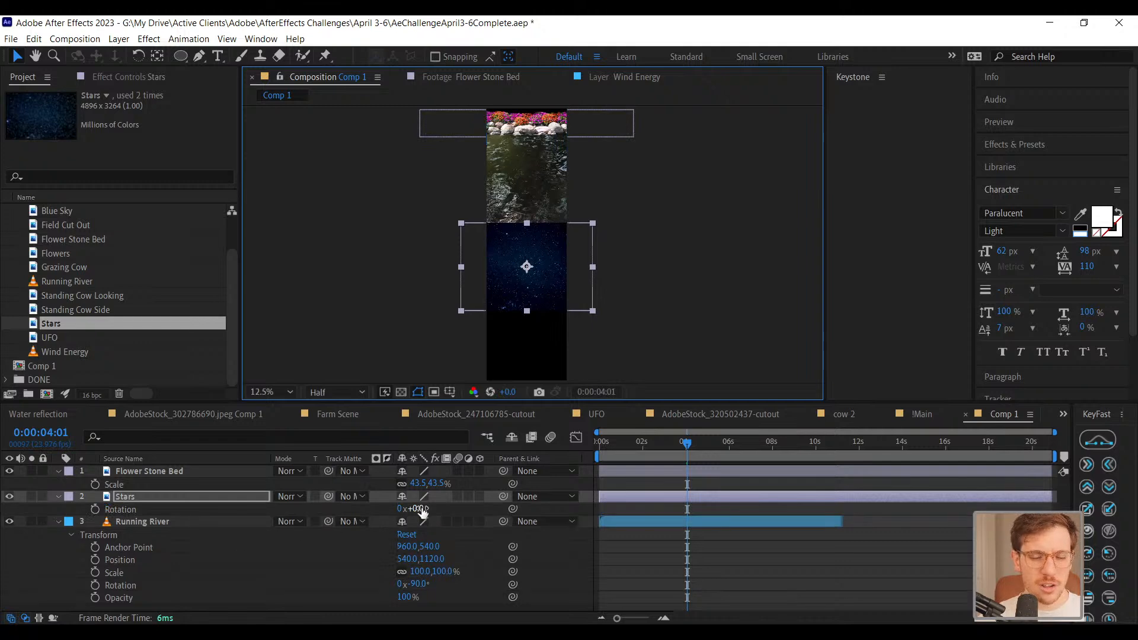
left_click_drag(422, 511, 367, 521)
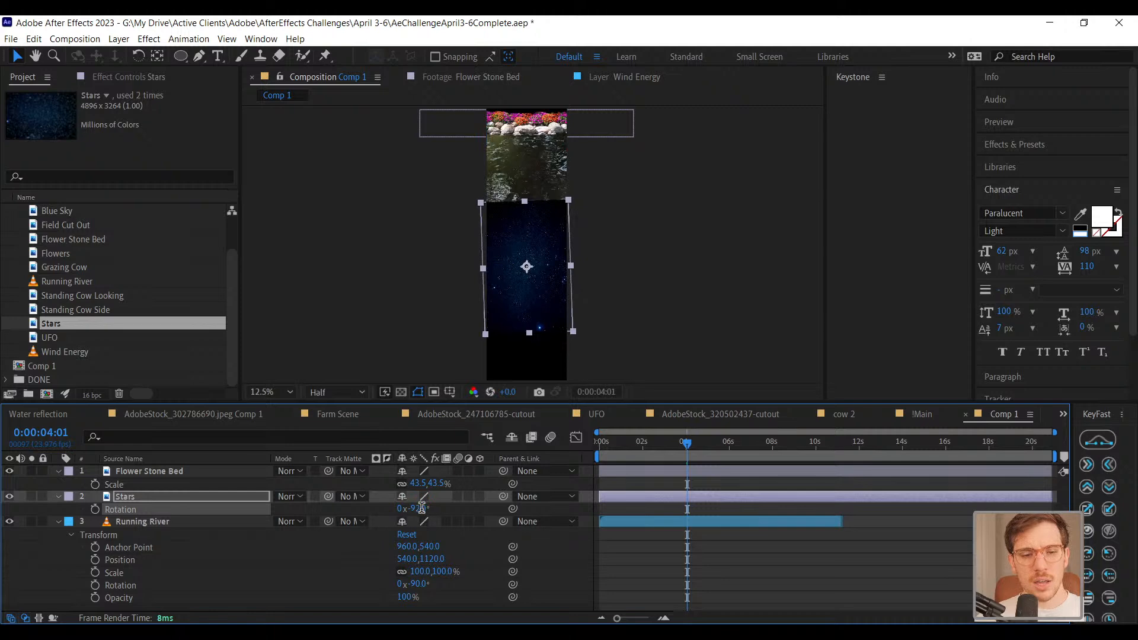
type("-90")
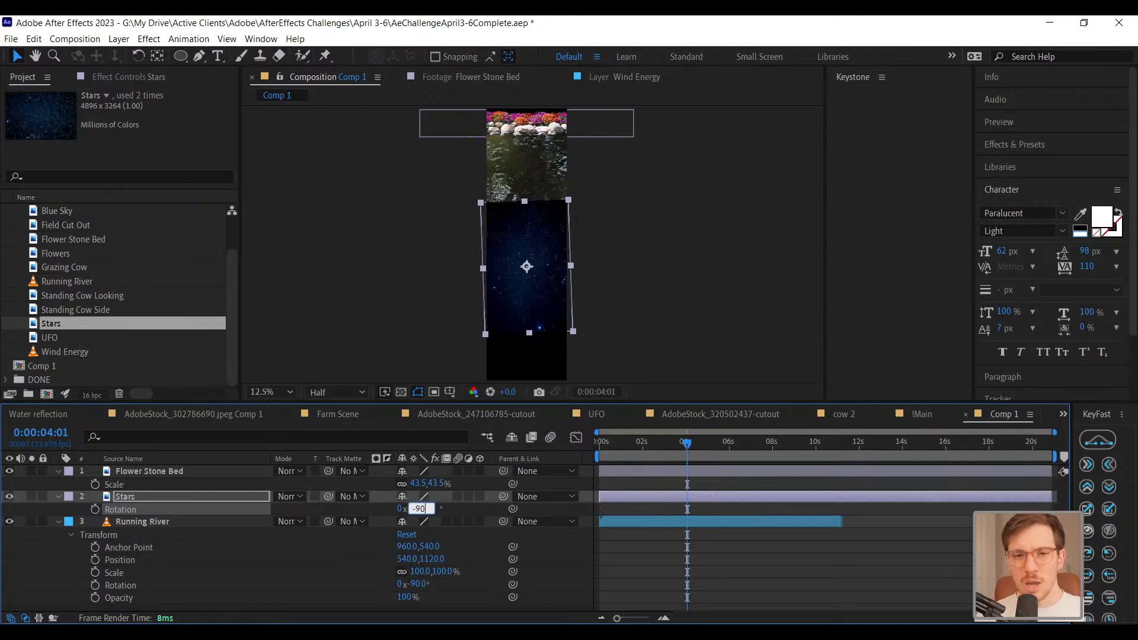
key("Return")
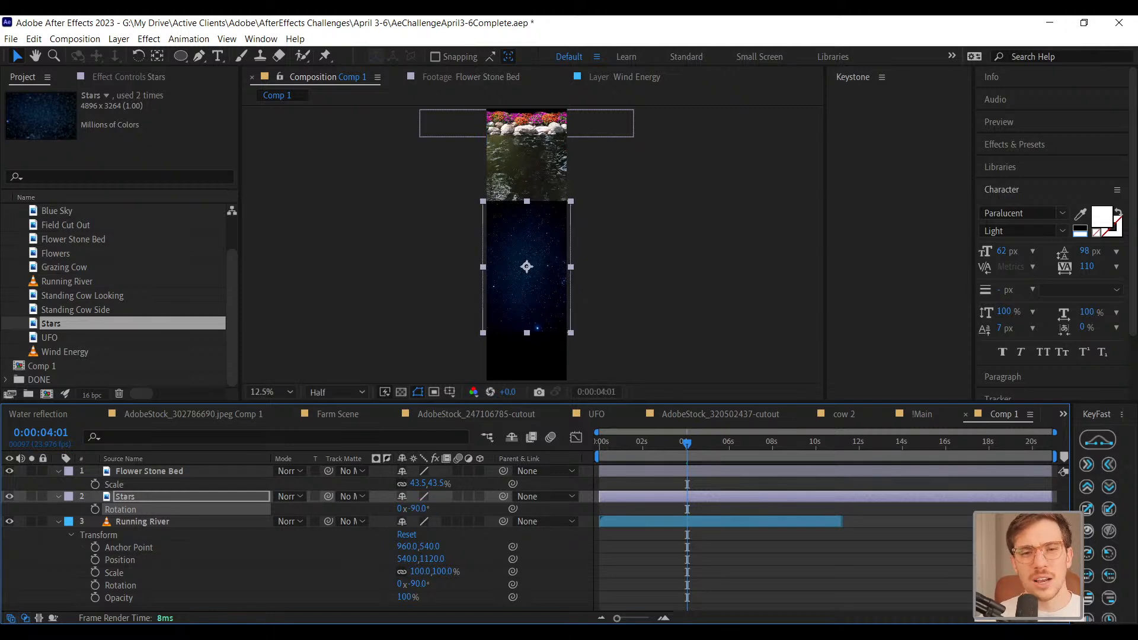
Enlarge the Stars layer proportionally so it extends slightly past both sides of the composition
mouse_move(571, 268)
left_mouse_down()
mouse_move(595, 281)
mouse_move(571, 280)
mouse_move(570, 185)
mouse_move(583, 276)
mouse_move(567, 274)
mouse_move(567, 306)
mouse_move(571, 259)
left_mouse_up()
key("space")
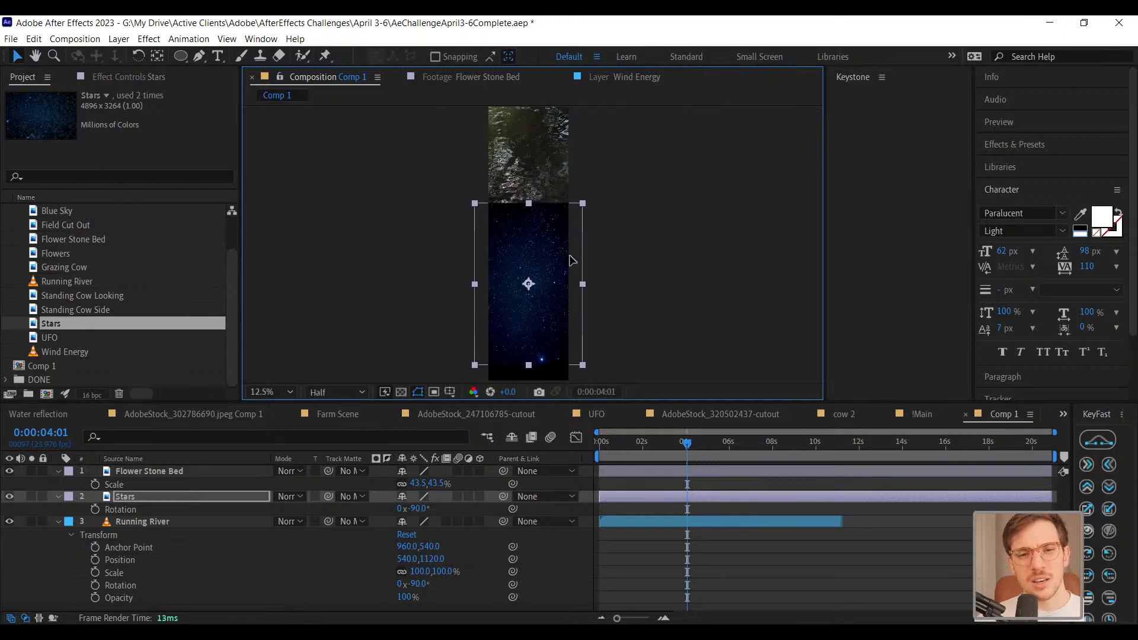
left_click(646, 247)
scroll(647, 248, "down", 1)
left_click_drag(648, 275, 653, 211)
key("v")
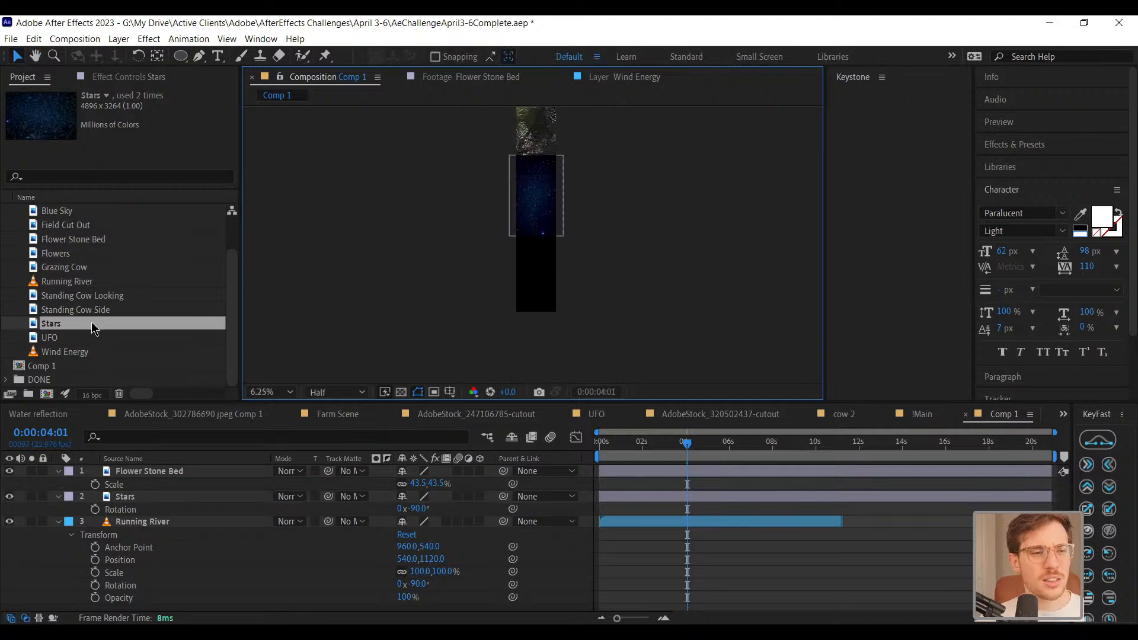
Add the Blue Sky image as the lowest layer, scale it down proportionally and place it just below the stars
left_click(80, 211)
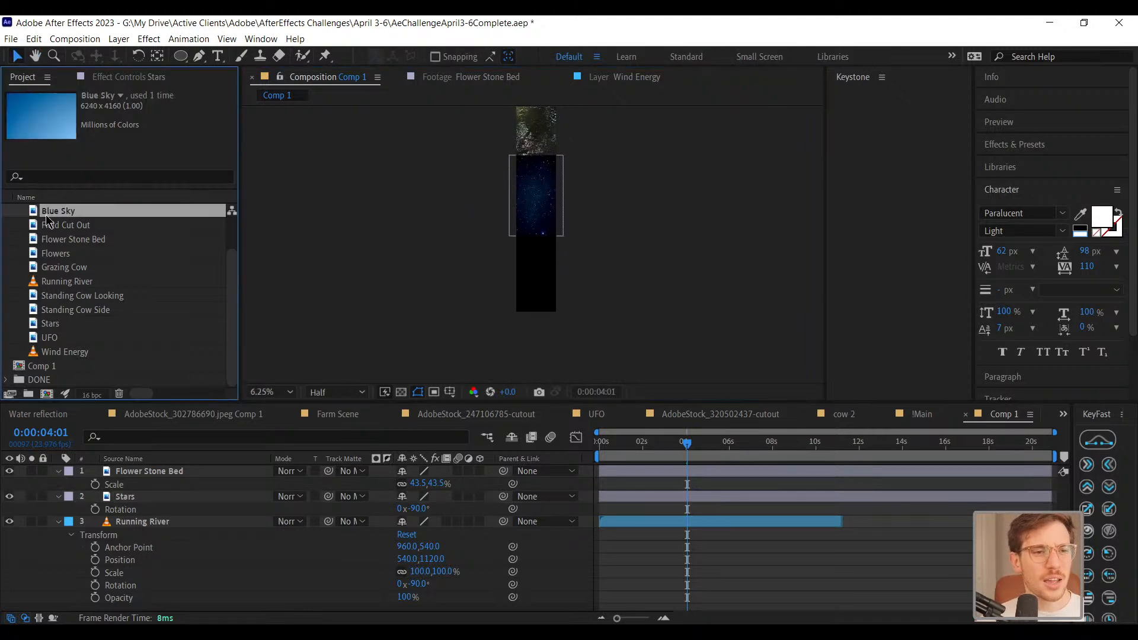
left_click_drag(37, 219, 178, 593)
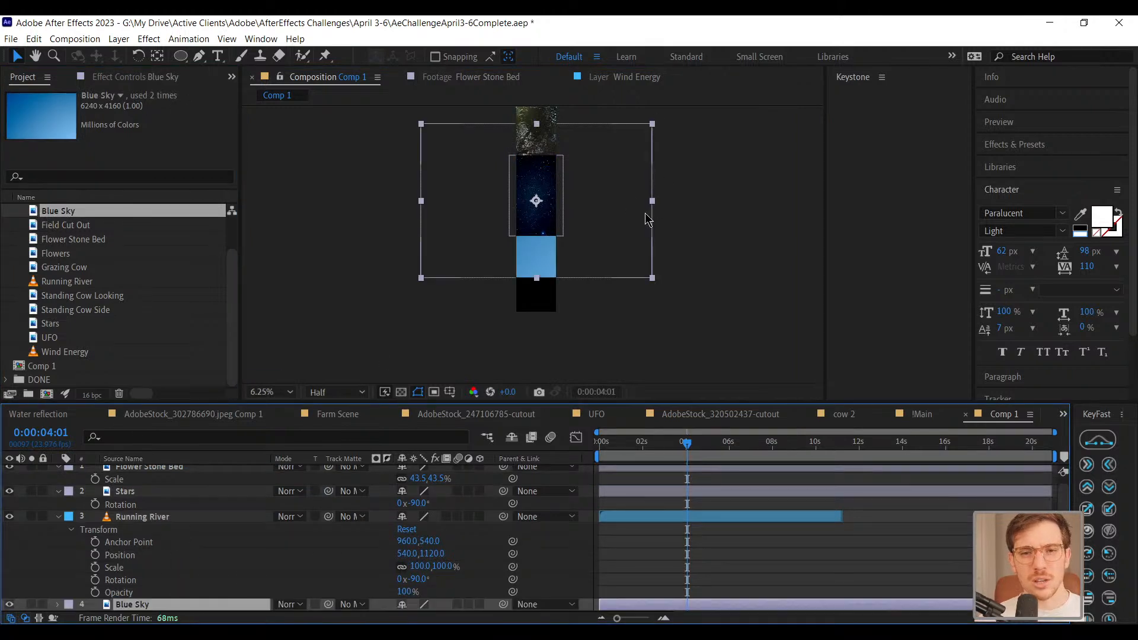
left_click(653, 204)
left_click(626, 223)
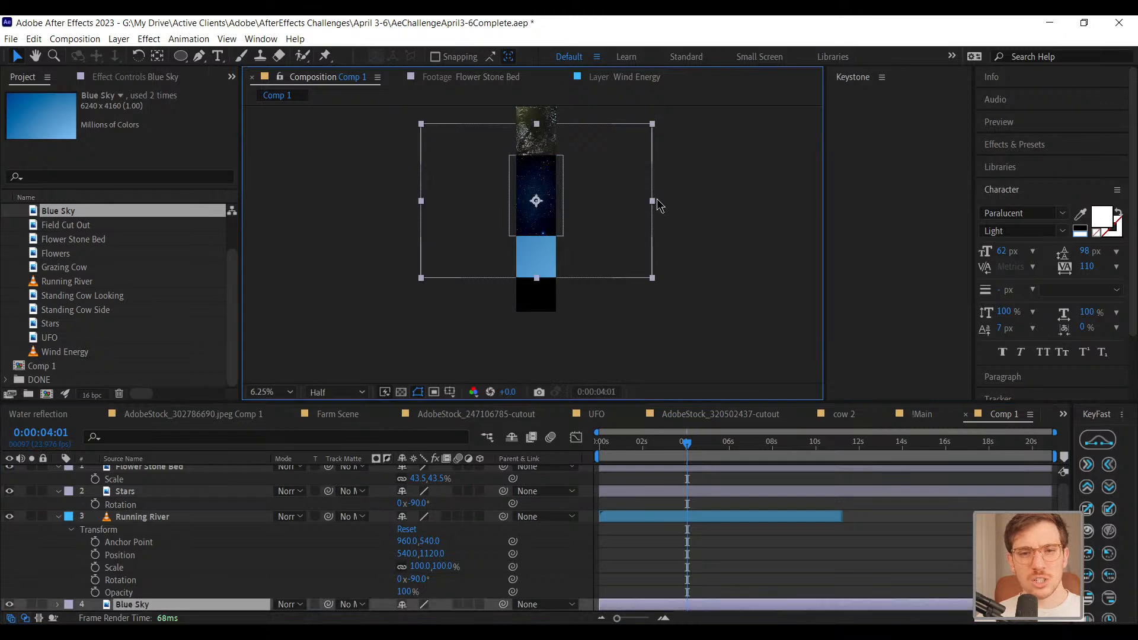
left_click_drag(652, 202, 571, 285)
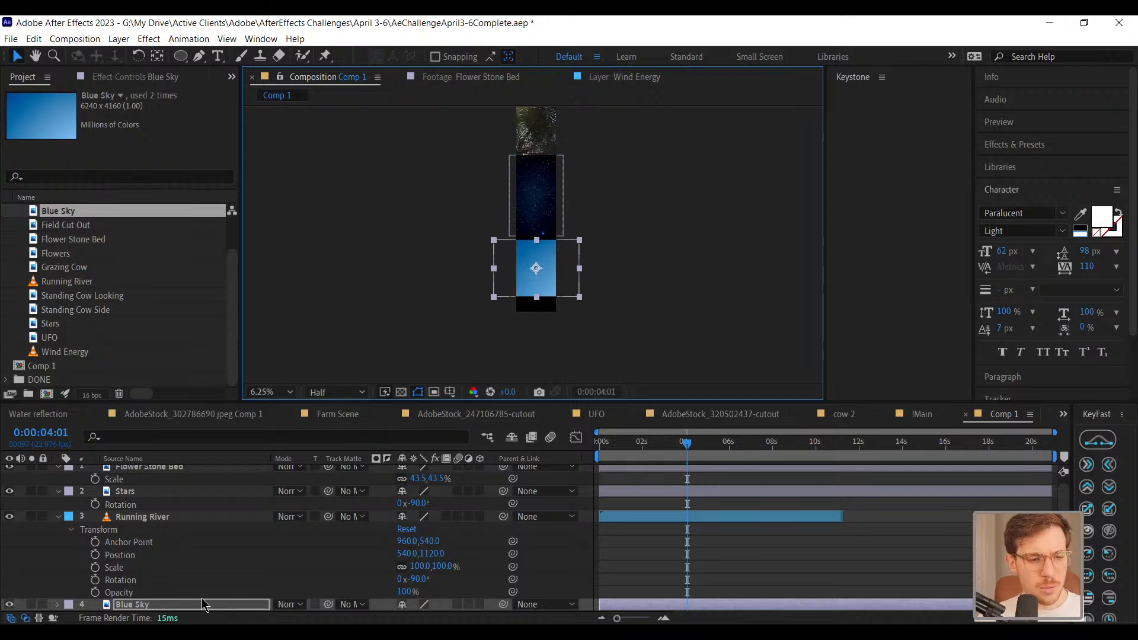
Rotate the Blue Sky layer to 90° and move it down to cover the composition's bottom edge
key("r")
left_click_drag(410, 609, 471, 597)
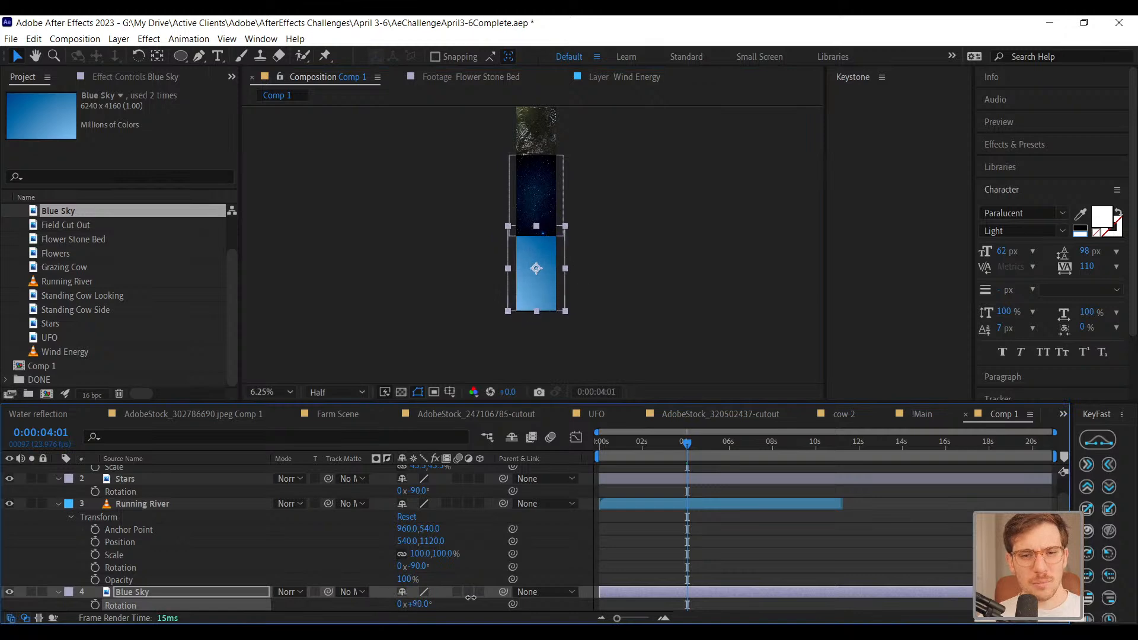
left_click_drag(542, 285, 539, 290)
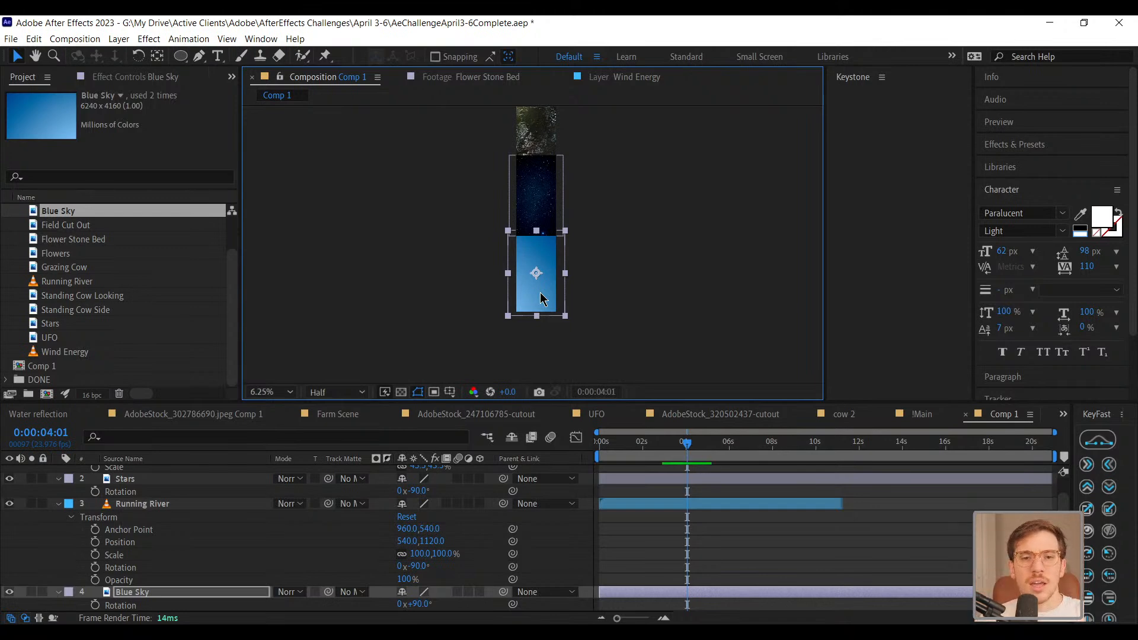
left_click(607, 248)
left_click_drag(601, 153, 593, 217)
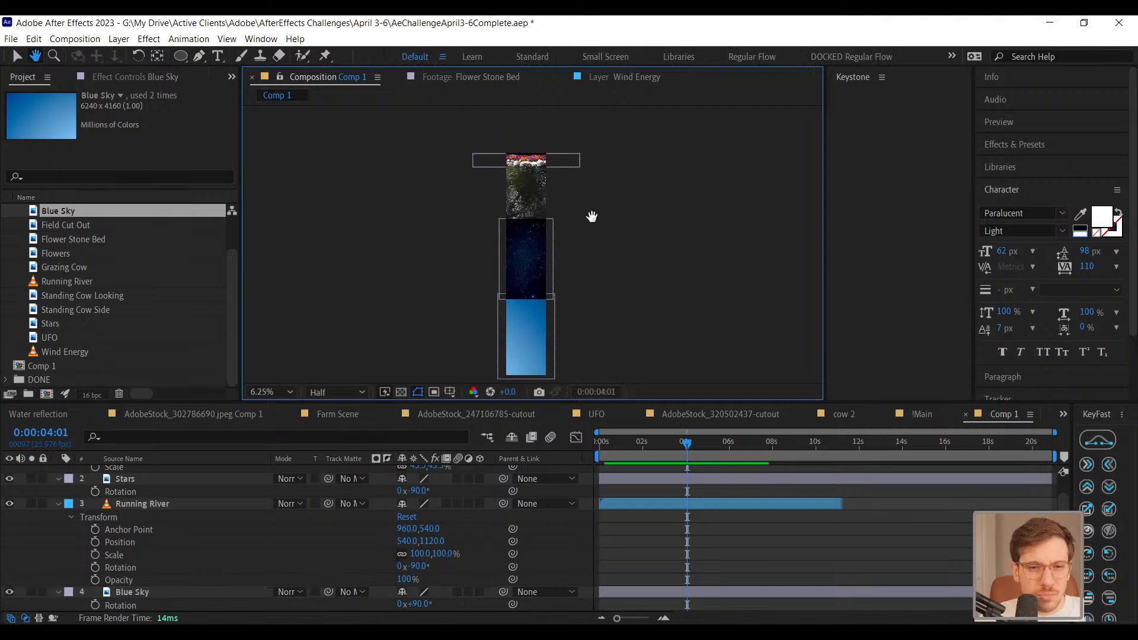
Enlarge the Blue Sky layer proportionally so its upper edge overlaps behind the lower part of the stars
key("v")
left_click(523, 332)
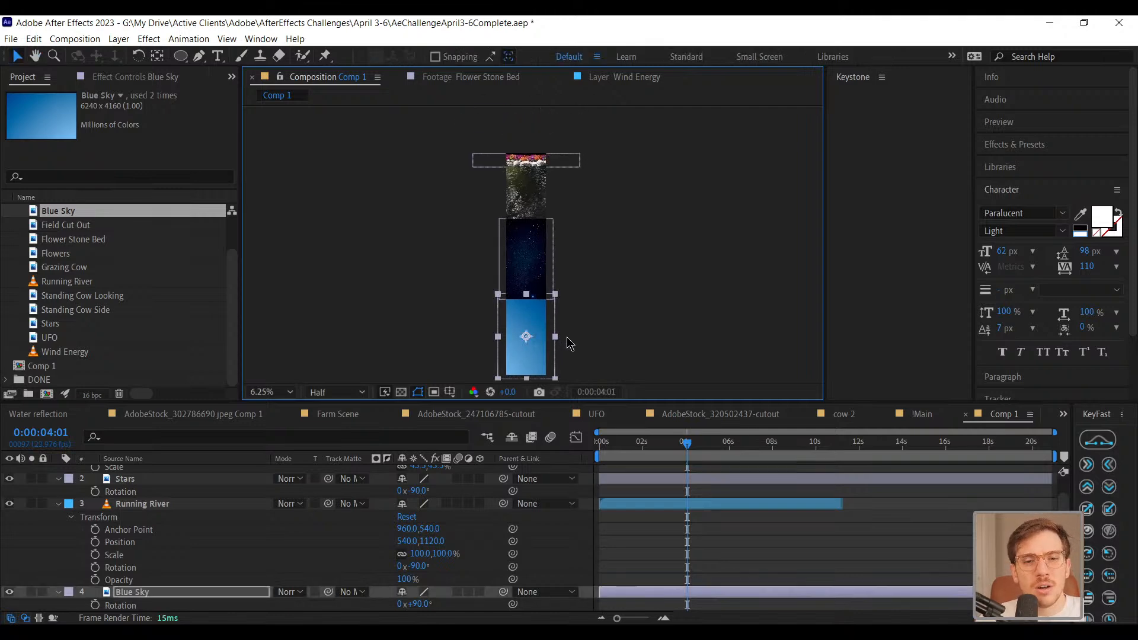
left_click_drag(569, 338, 555, 157)
scroll(563, 338, "up", 2)
key("space")
scroll(527, 322, "up", 2)
key("space")
left_click_drag(524, 339, 532, 187)
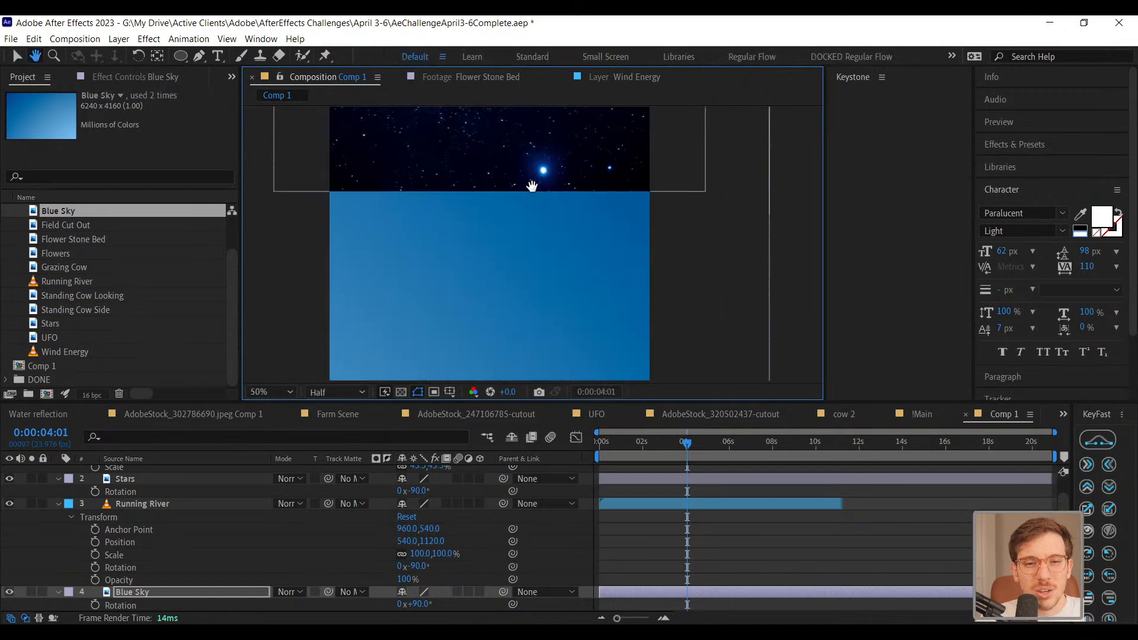
scroll(592, 267, "up", 4)
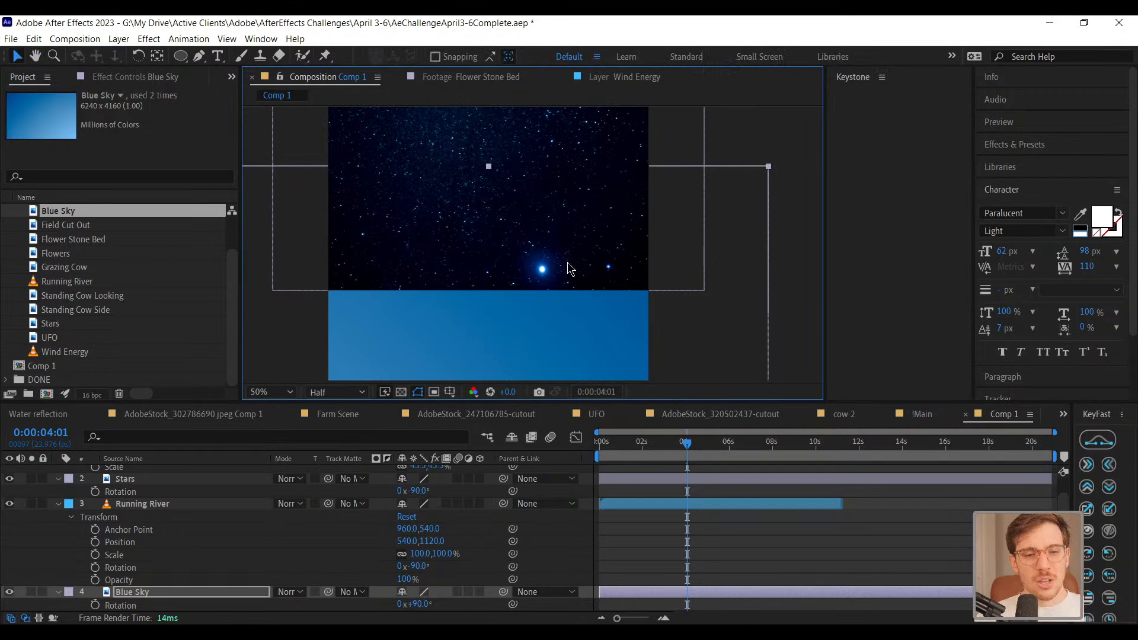
scroll(562, 316, "down", 6)
scroll(562, 316, "up", 4)
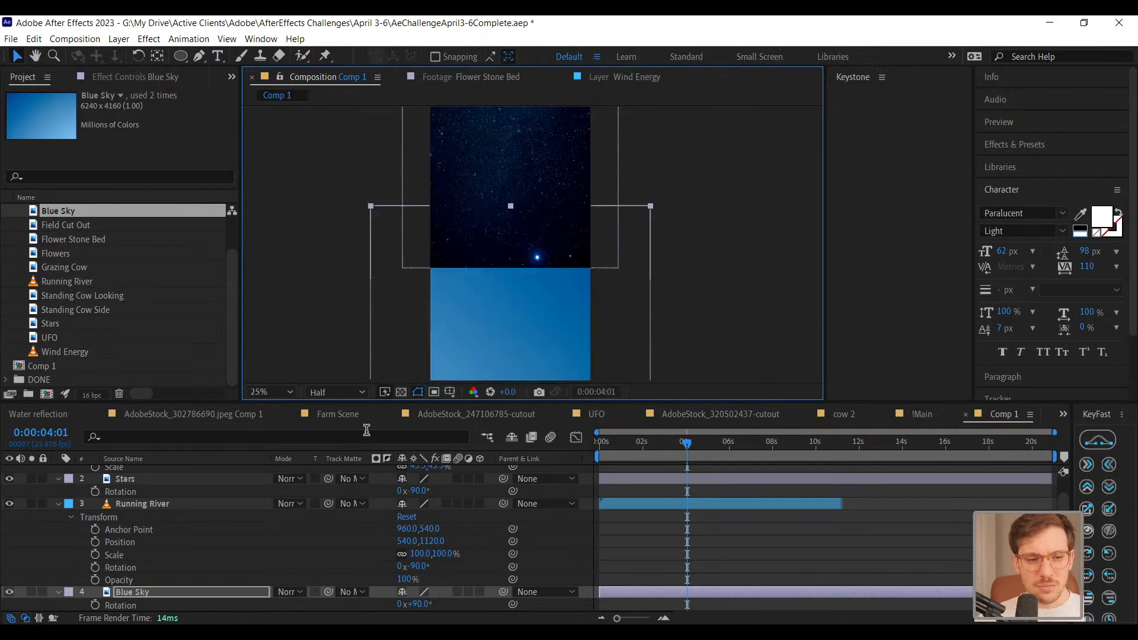
Collapse the open properties of the Running River, Stars and Flower Stone Bed layers
left_click(59, 504)
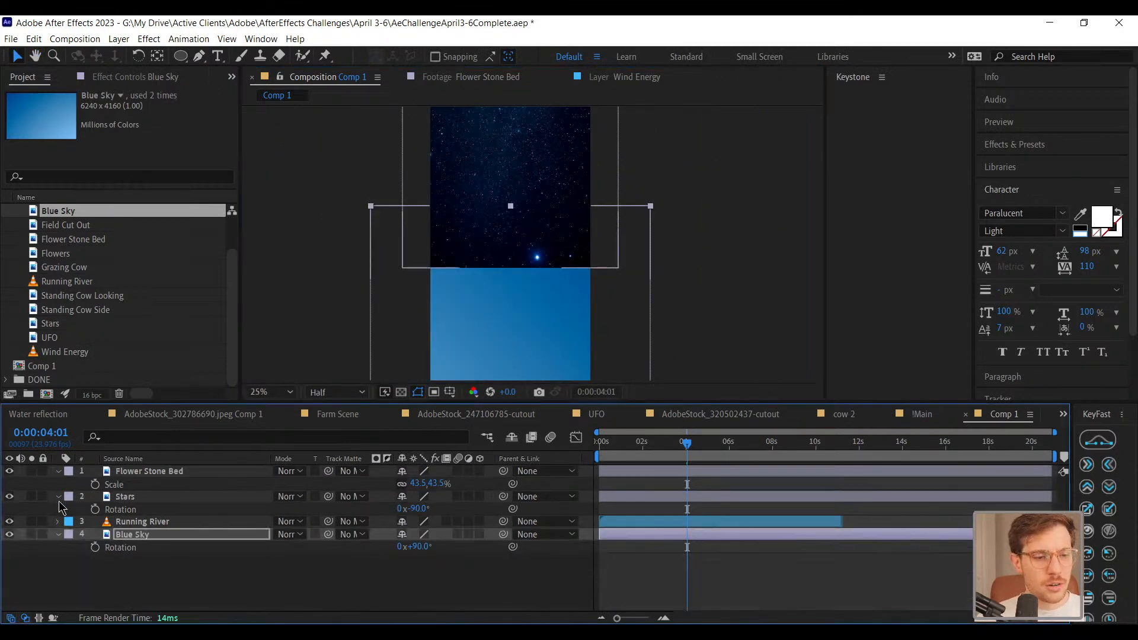
left_click(59, 497)
left_click(57, 472)
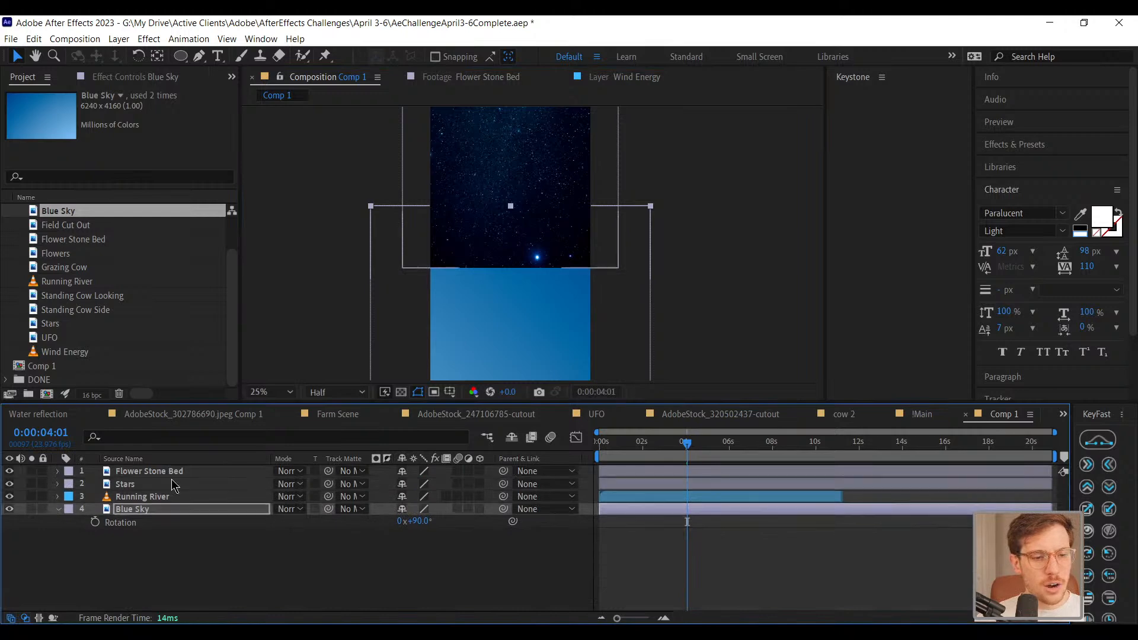
Pre-compose the Blue Sky layer as "Blue Sky Pre-Comp", moving all attributes into the new composition
left_click(161, 475)
left_click(158, 484)
left_click(155, 497)
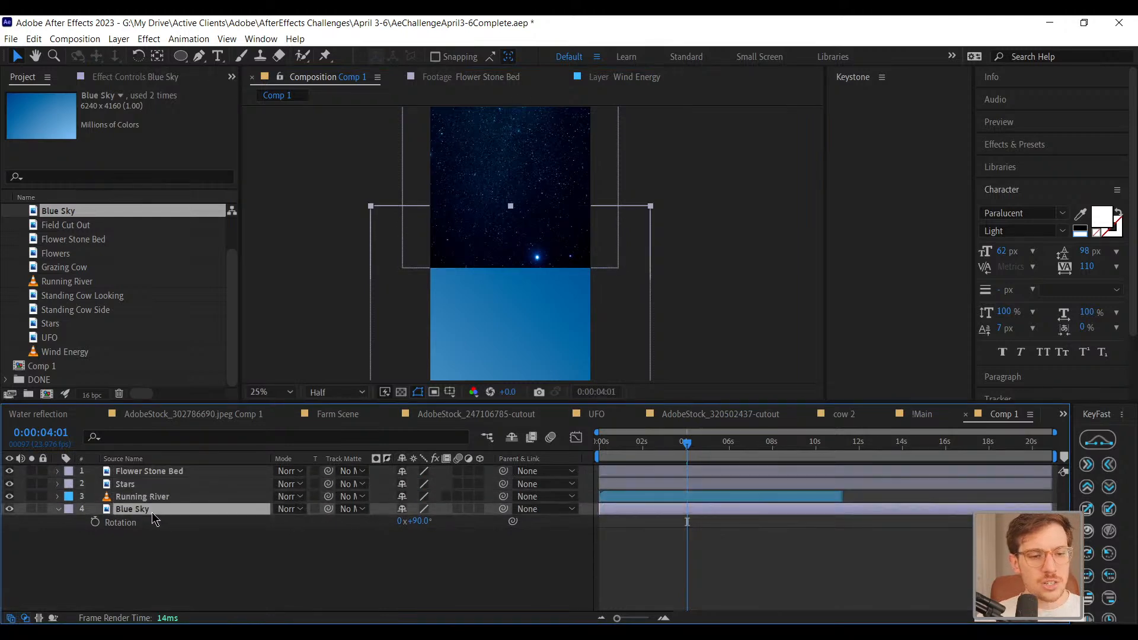
right_click(151, 511)
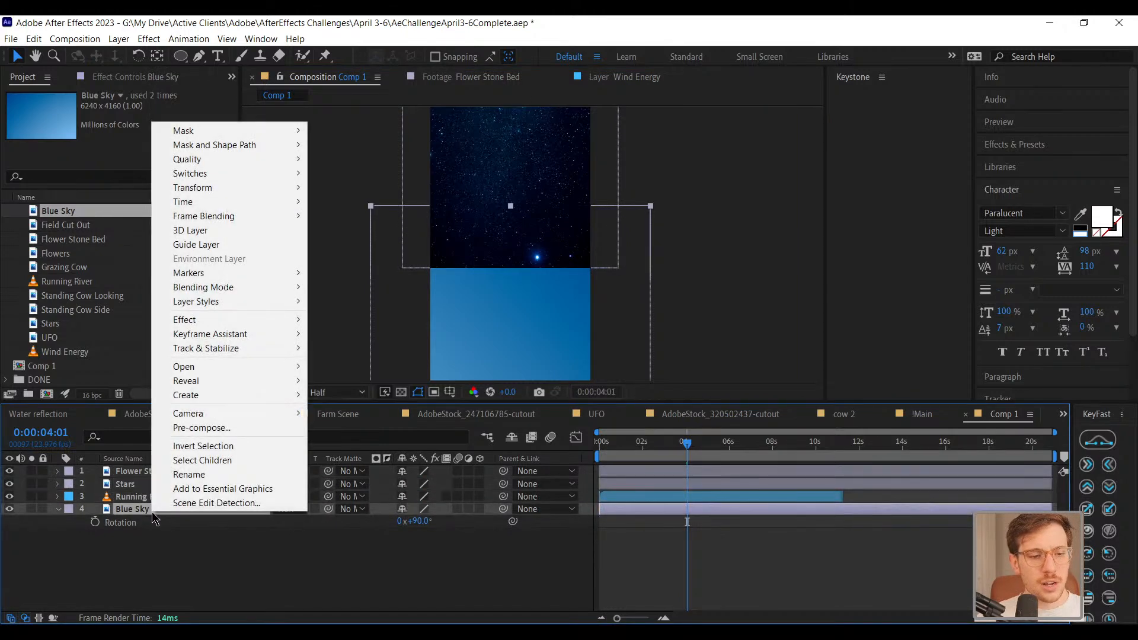
left_click(206, 428)
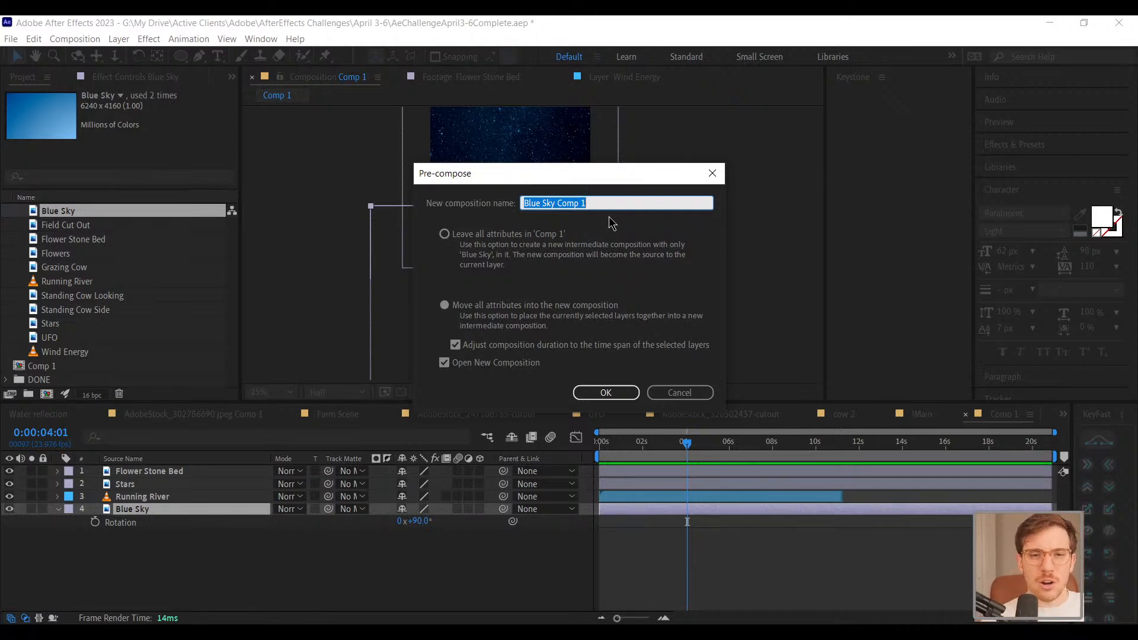
type("Bl")
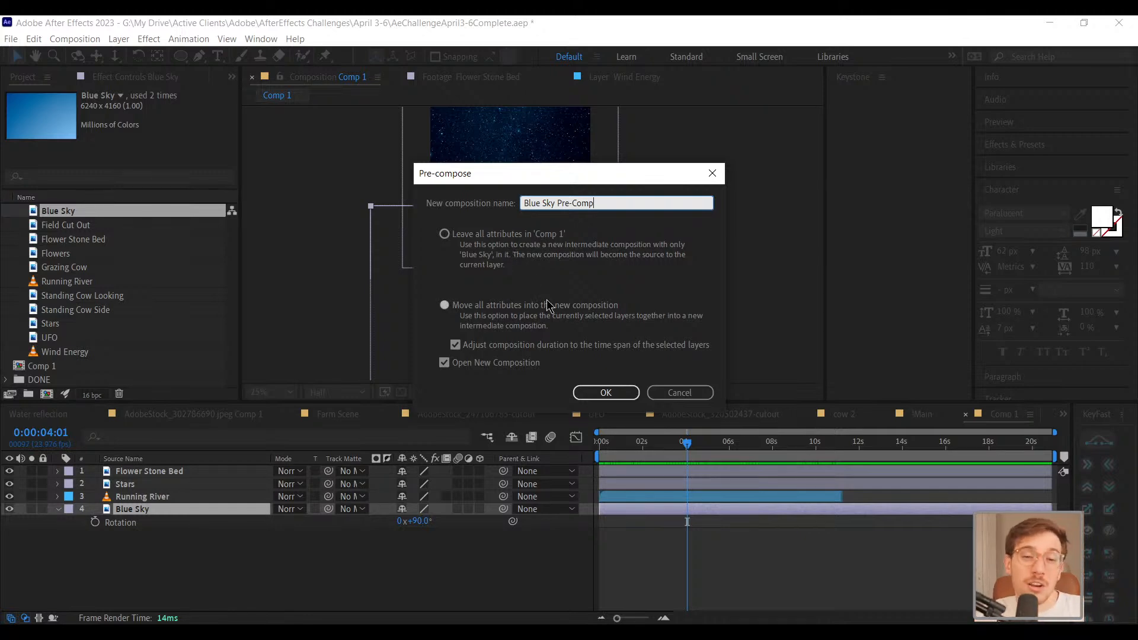
left_click(564, 311)
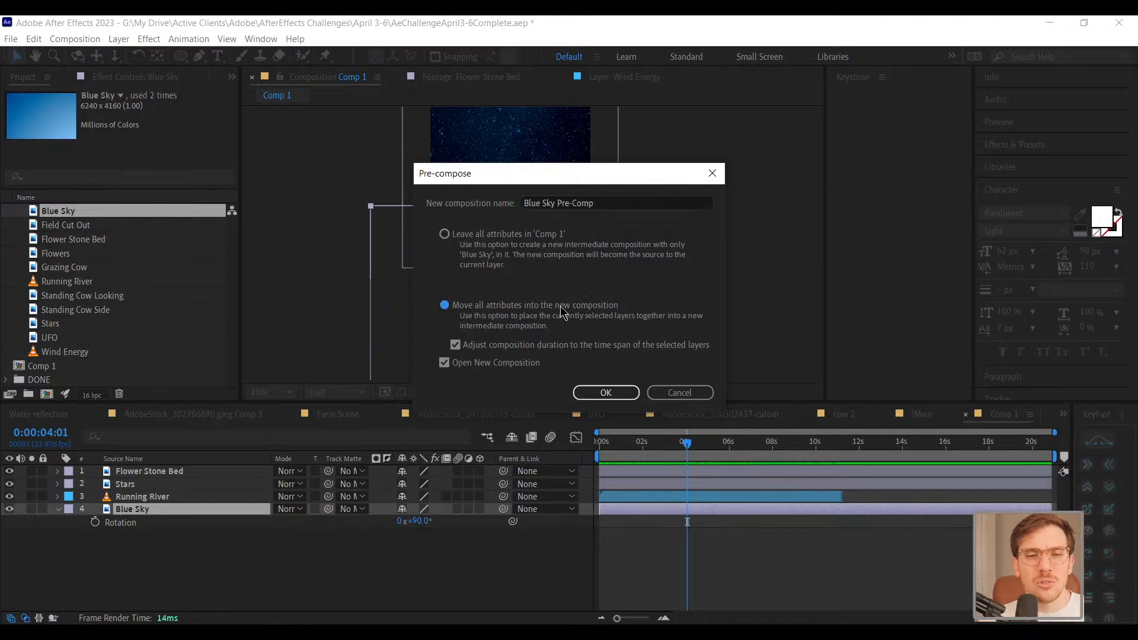
left_click(617, 393)
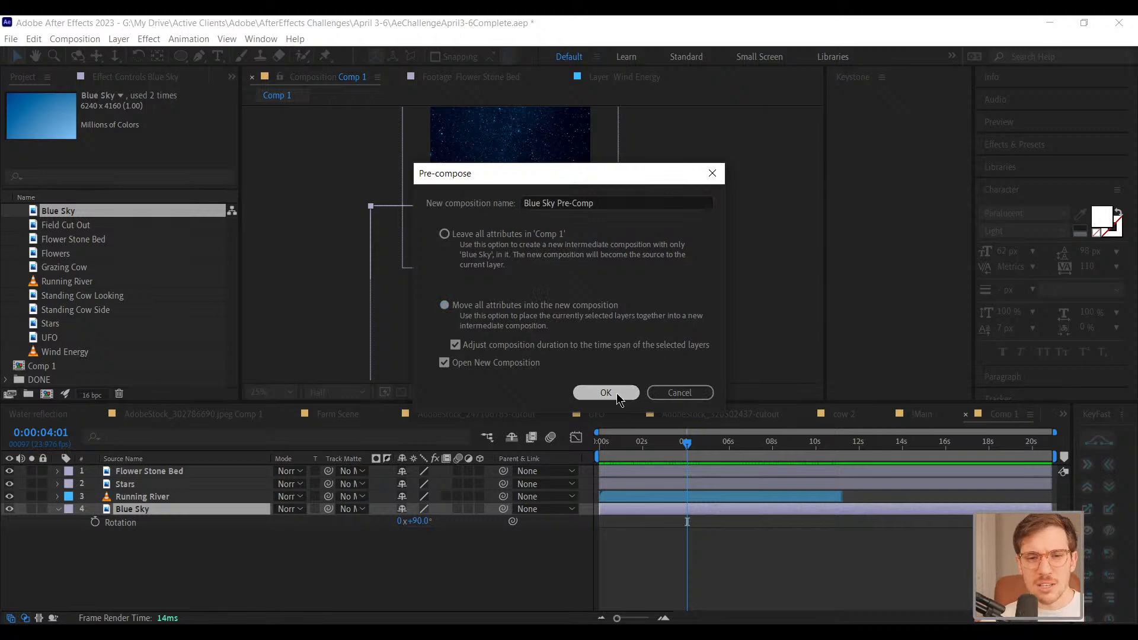
Try moving the Blue Sky layer up and down inside the pre-comp and undo back to the un-precomposed layer in Comp 1
scroll(596, 307, "down", 4)
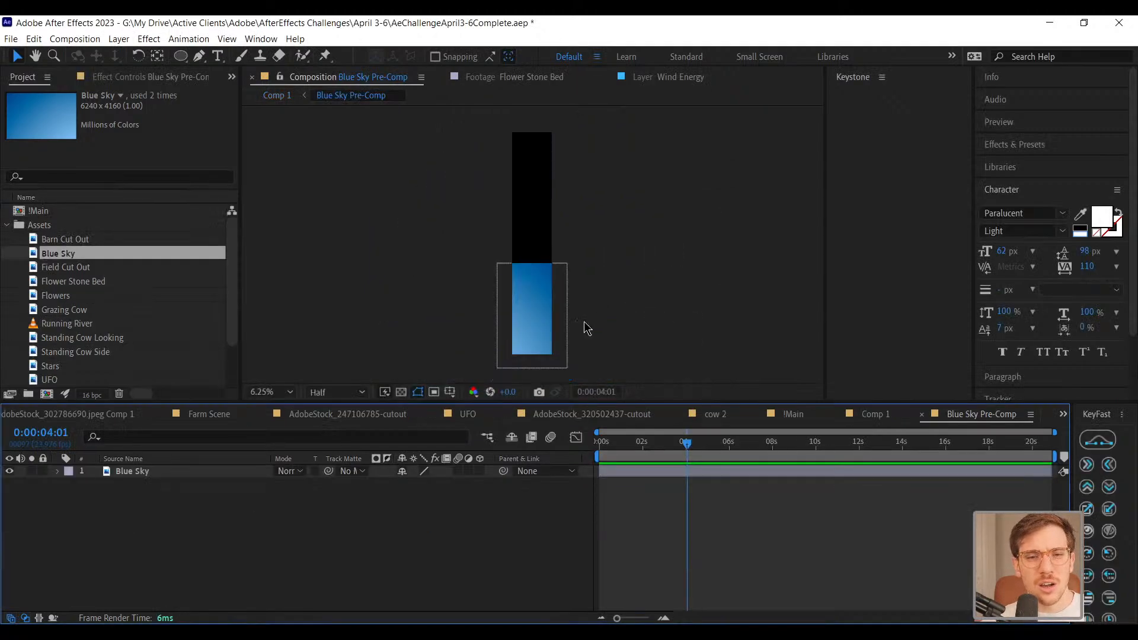
left_click(108, 473)
scroll(605, 320, "up", 1)
left_click_drag(591, 330, 590, 195)
mouse_move(547, 285)
left_mouse_down()
mouse_move(546, 253)
mouse_move(546, 267)
left_mouse_up()
left_click_drag(587, 190, 578, 364)
left_click_drag(575, 221, 572, 355)
left_click_drag(569, 290, 542, 167)
left_click_drag(544, 305, 535, 190)
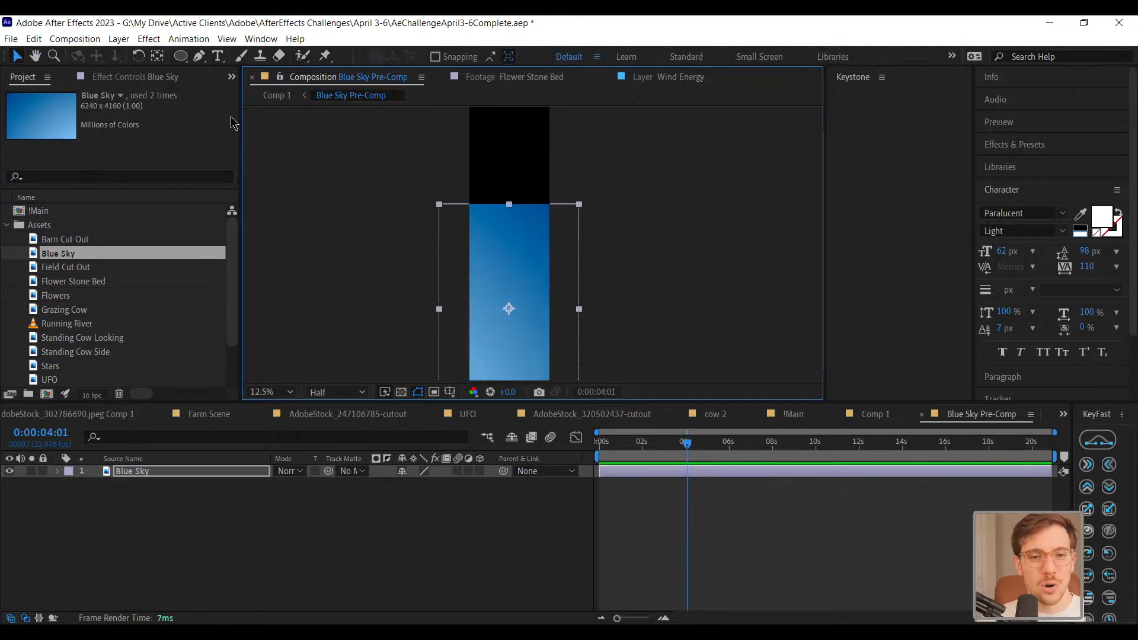
key("ctrl+z")
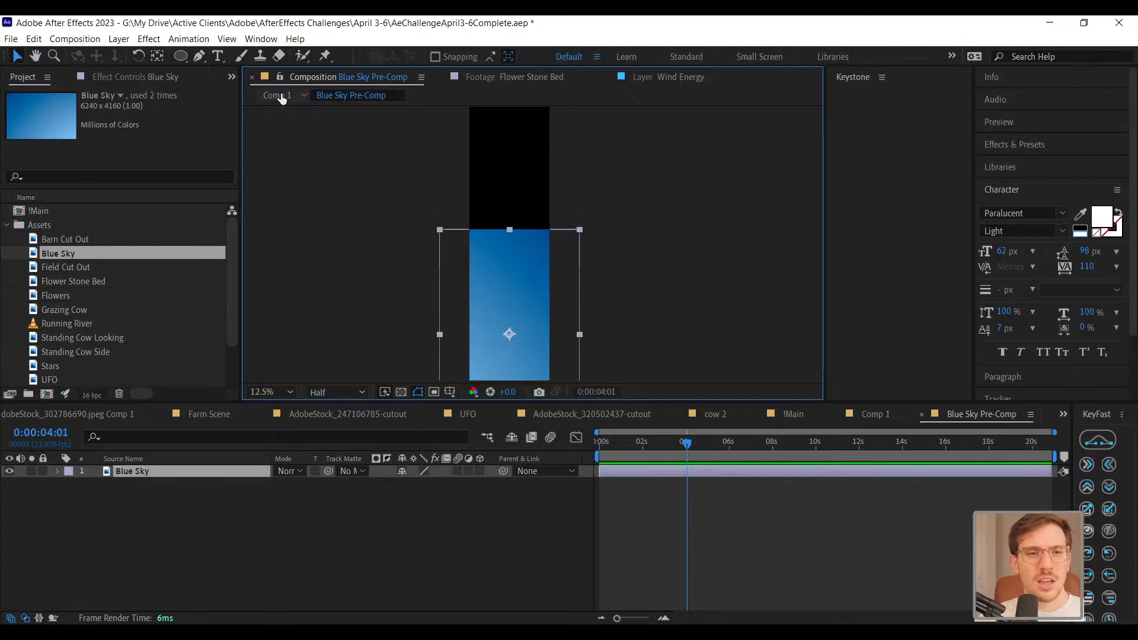
left_click(277, 95)
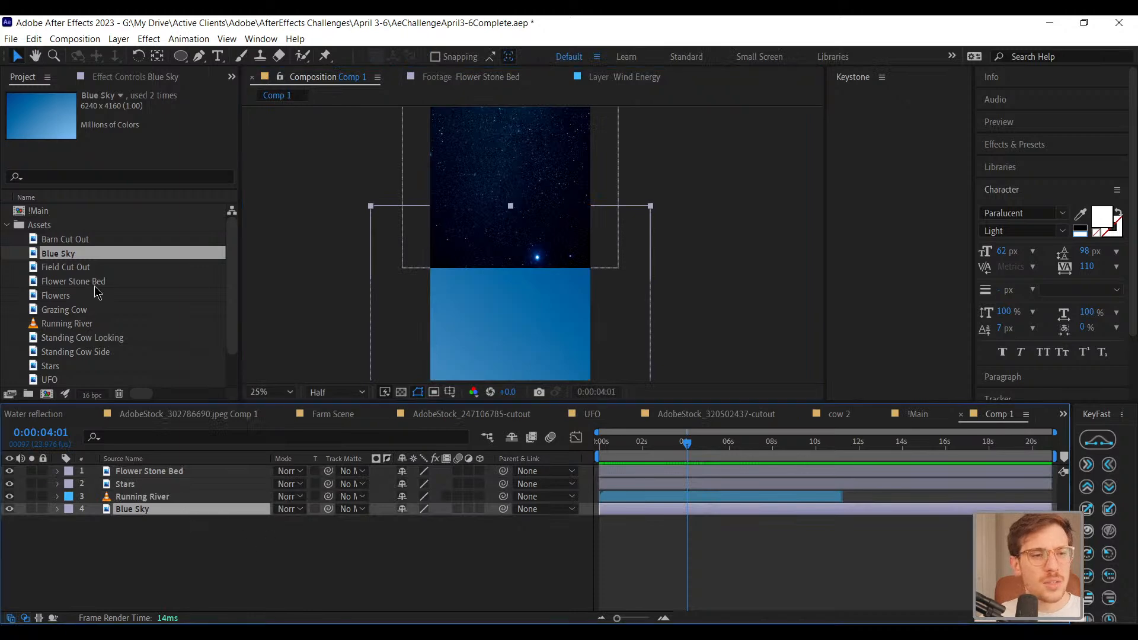
Create a new composition from the Blue Sky asset in the project
left_click(69, 257)
right_click(69, 257)
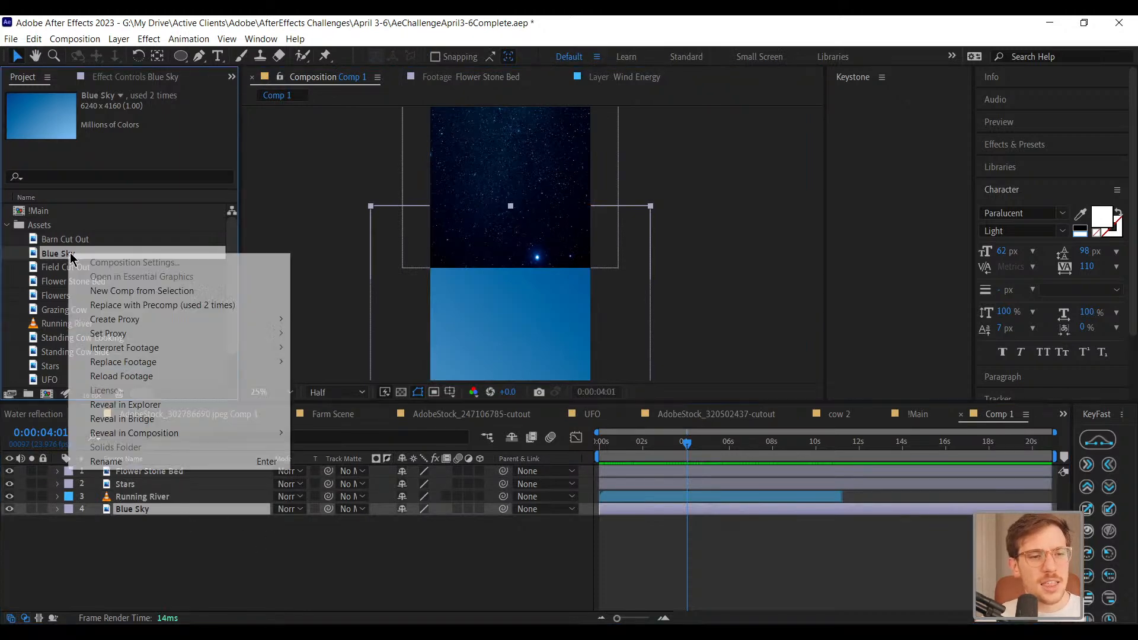
left_click(198, 291)
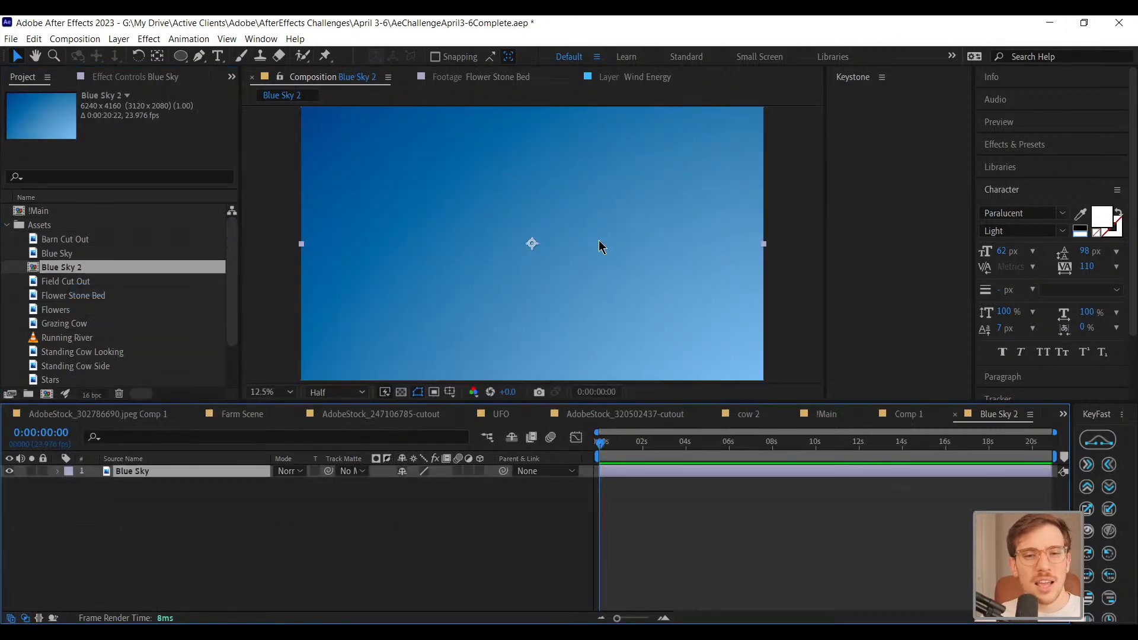
key("comma")
left_click_drag(439, 252, 492, 267)
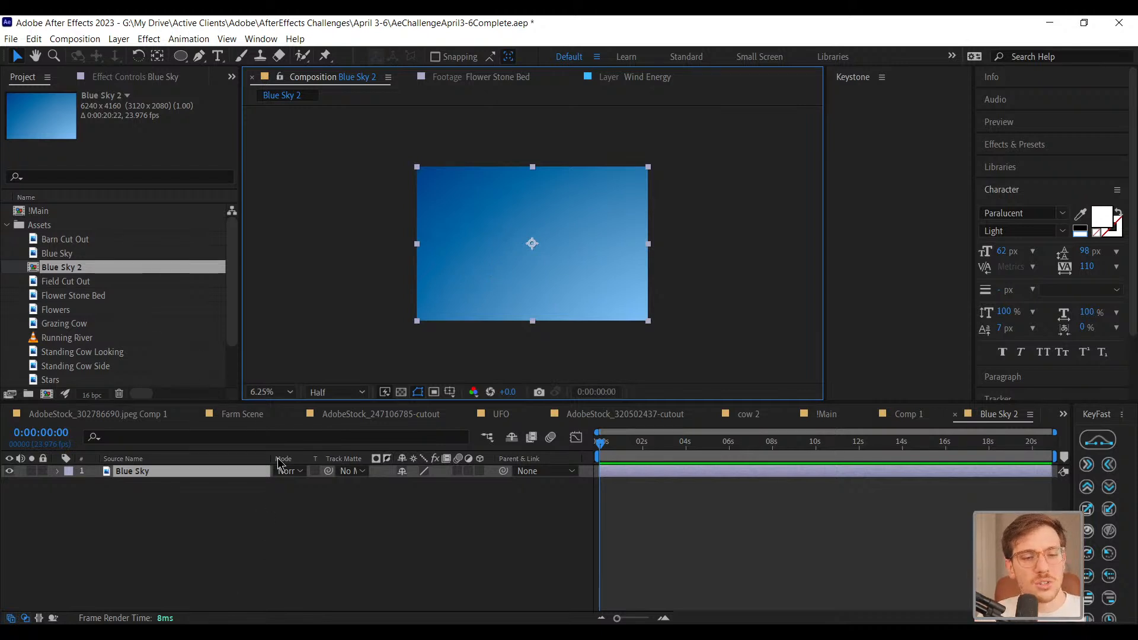
left_click(330, 514)
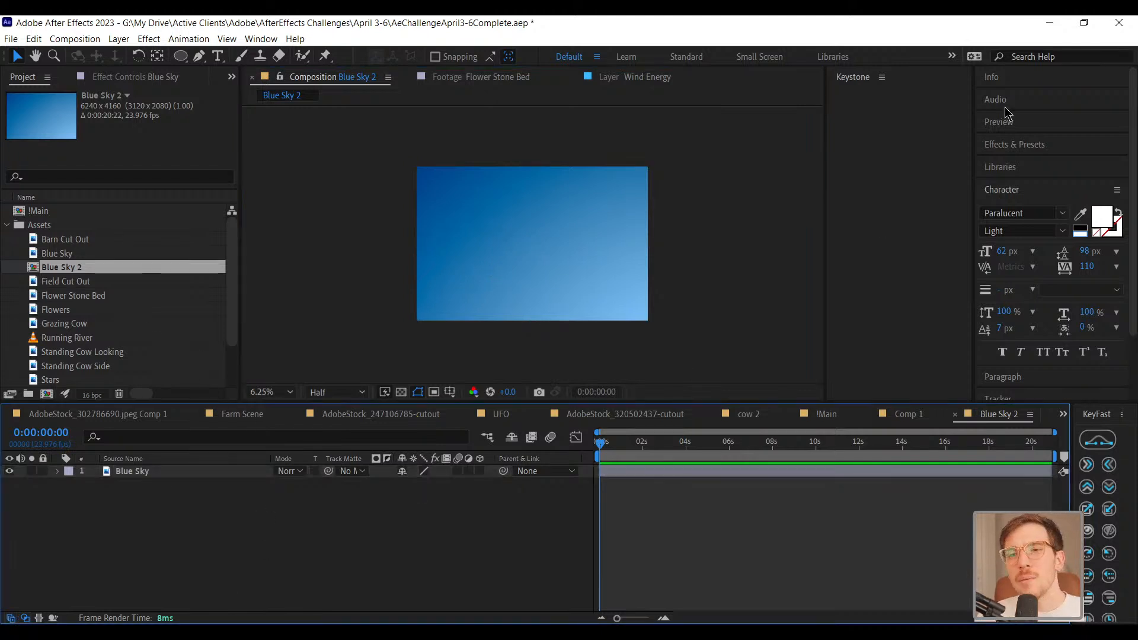
Search the effects for "gradien" and apply Gradient Ramp to the Blue Sky layer
left_click(1044, 145)
left_click(1042, 161)
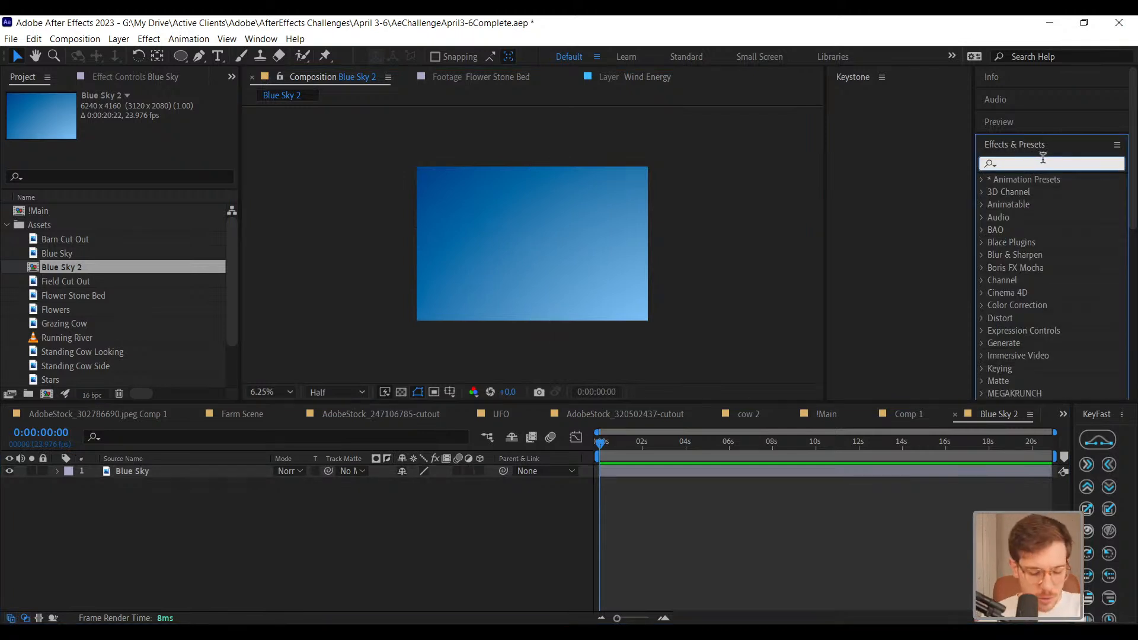
type("gradie")
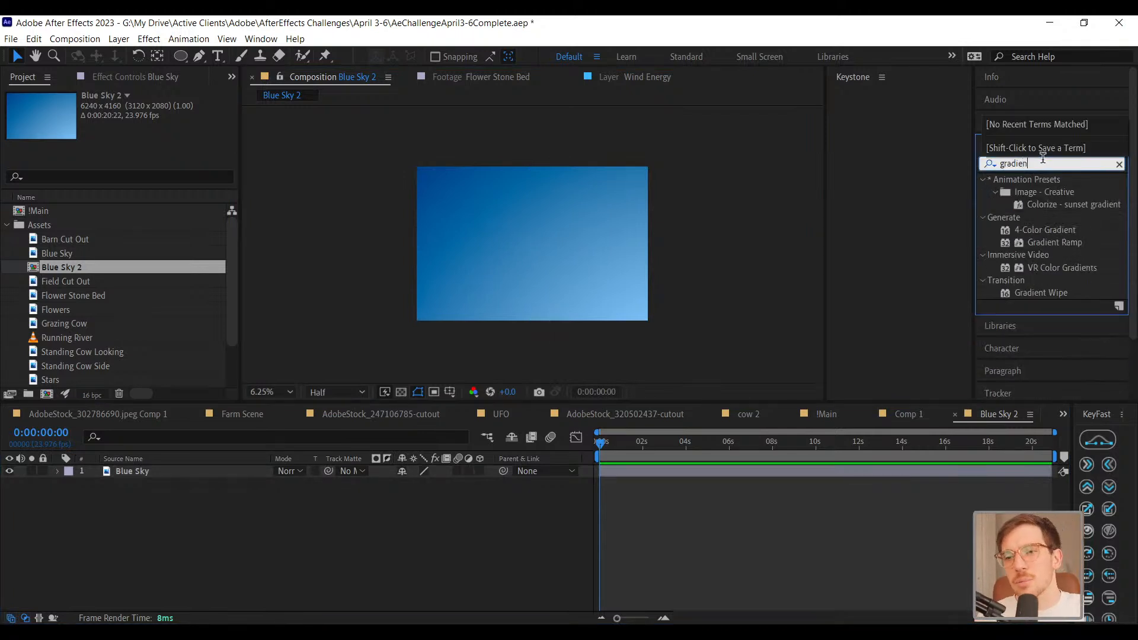
type("n")
left_click_drag(1061, 243, 165, 476)
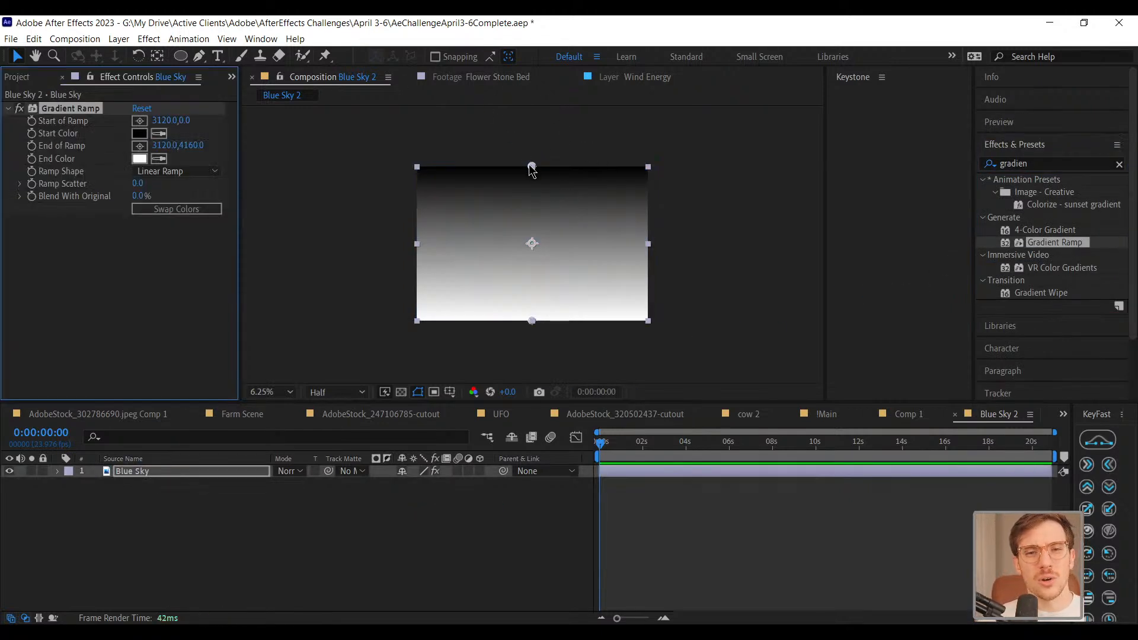
Make the ramp horizontal from the middle of the layer's left edge to the middle of its right edge, blended 65% with the original
mouse_move(532, 168)
left_mouse_down()
mouse_move(457, 231)
mouse_move(418, 246)
mouse_move(532, 167)
left_mouse_up()
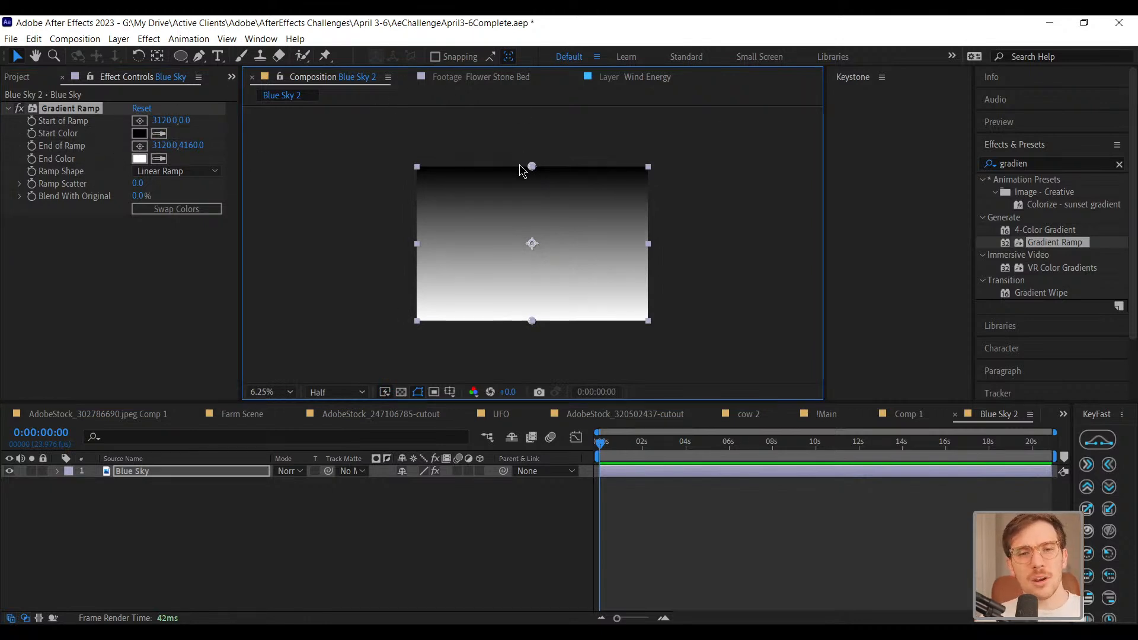
left_click_drag(532, 167, 418, 242)
left_click_drag(531, 320, 649, 244)
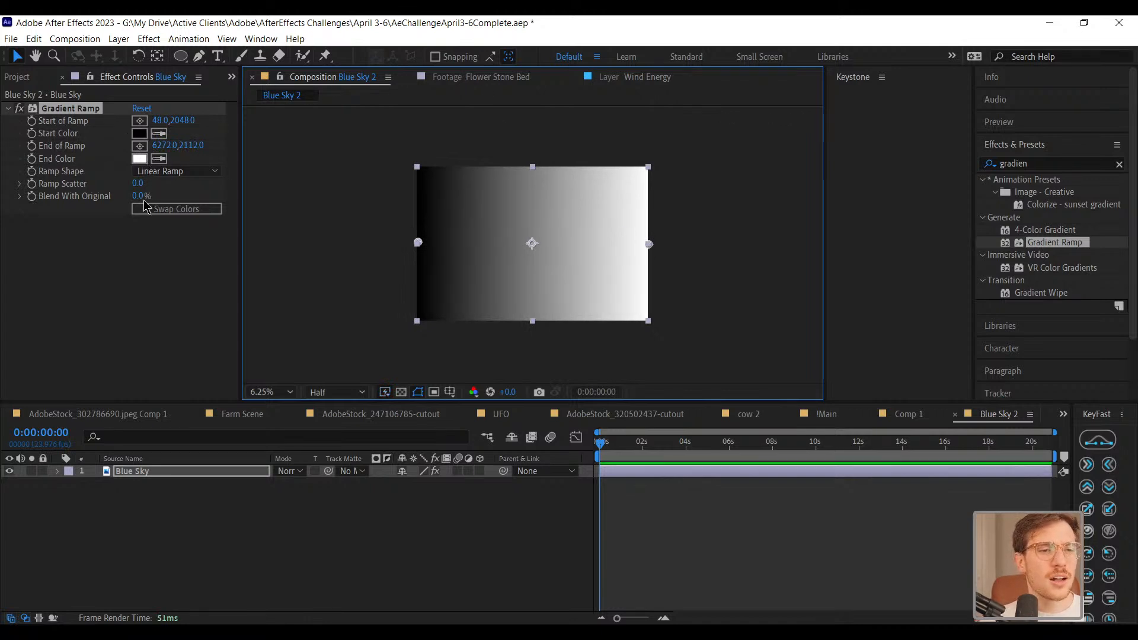
left_click_drag(141, 196, 193, 202)
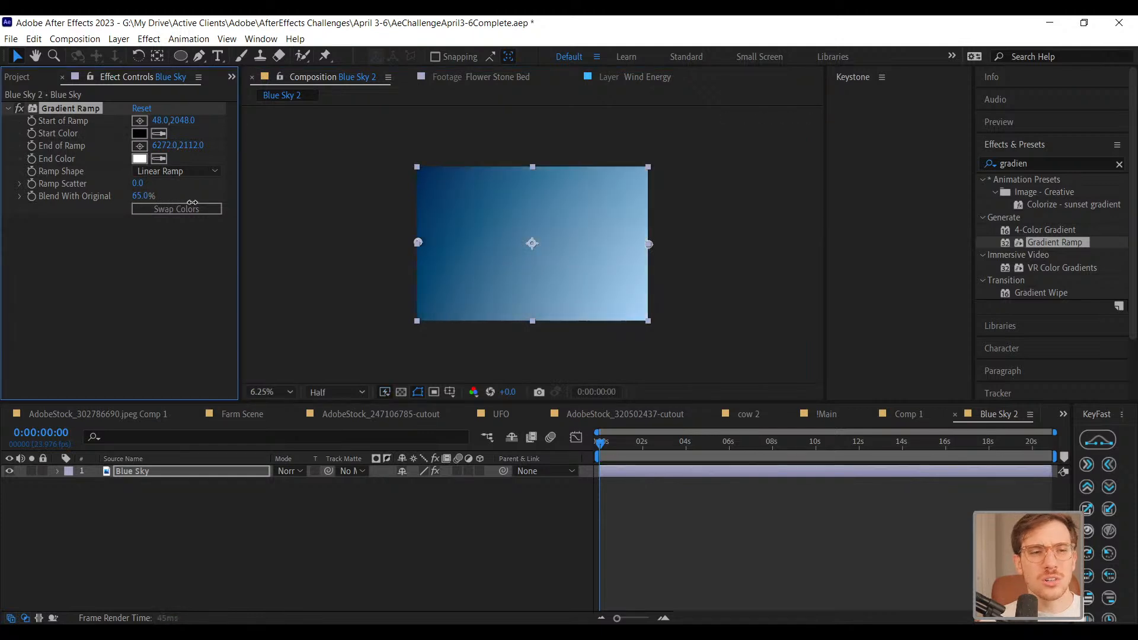
Sample the ramp's End Color from the light blue at the sky's right edge, with the effect temporarily disabled while sampling
left_click(158, 158)
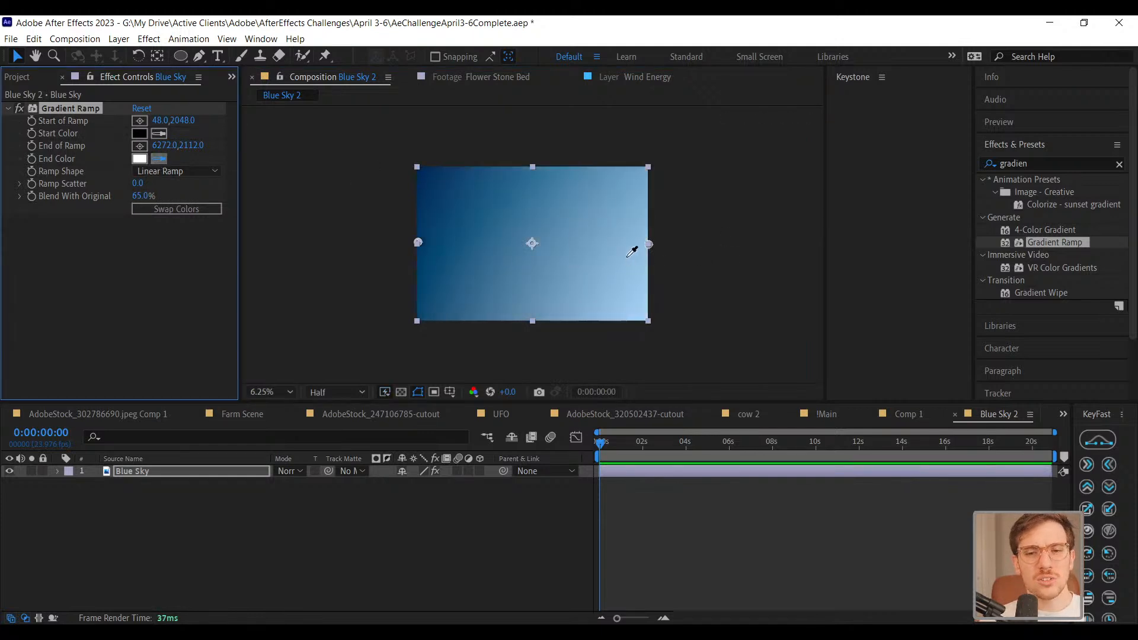
key("Escape")
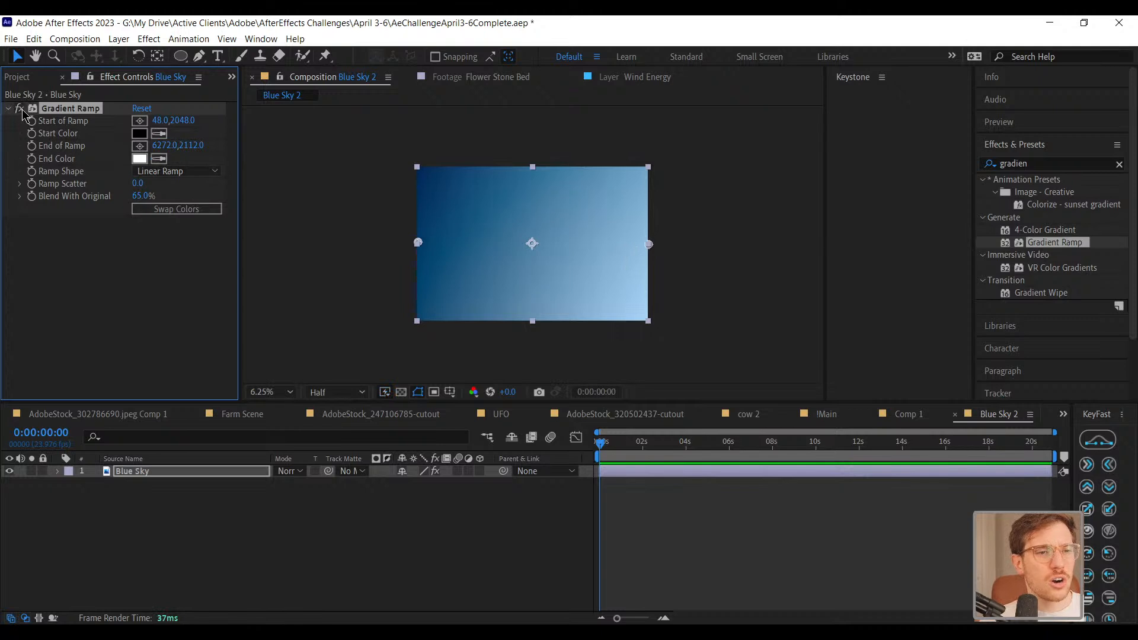
left_click(20, 108)
left_click(159, 158)
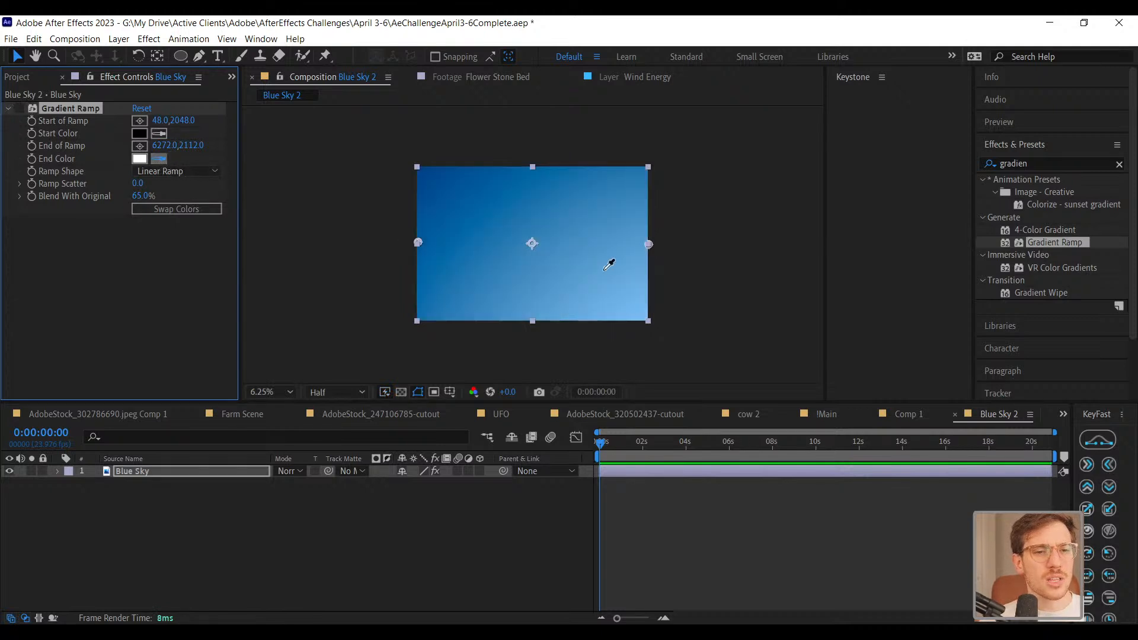
left_click(642, 256)
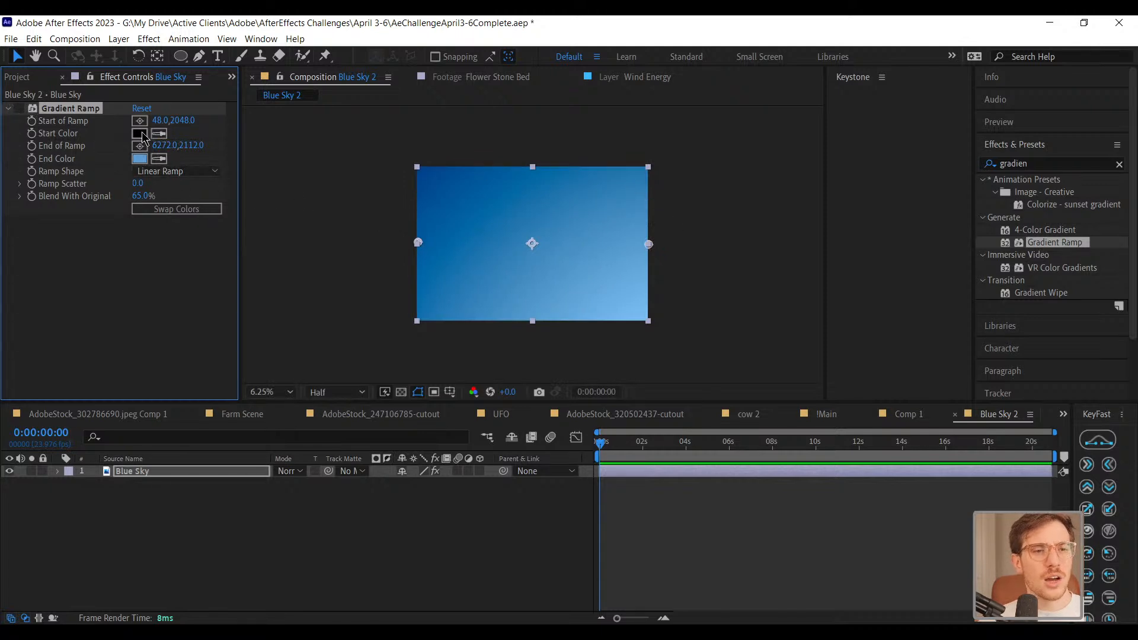
left_click(18, 114)
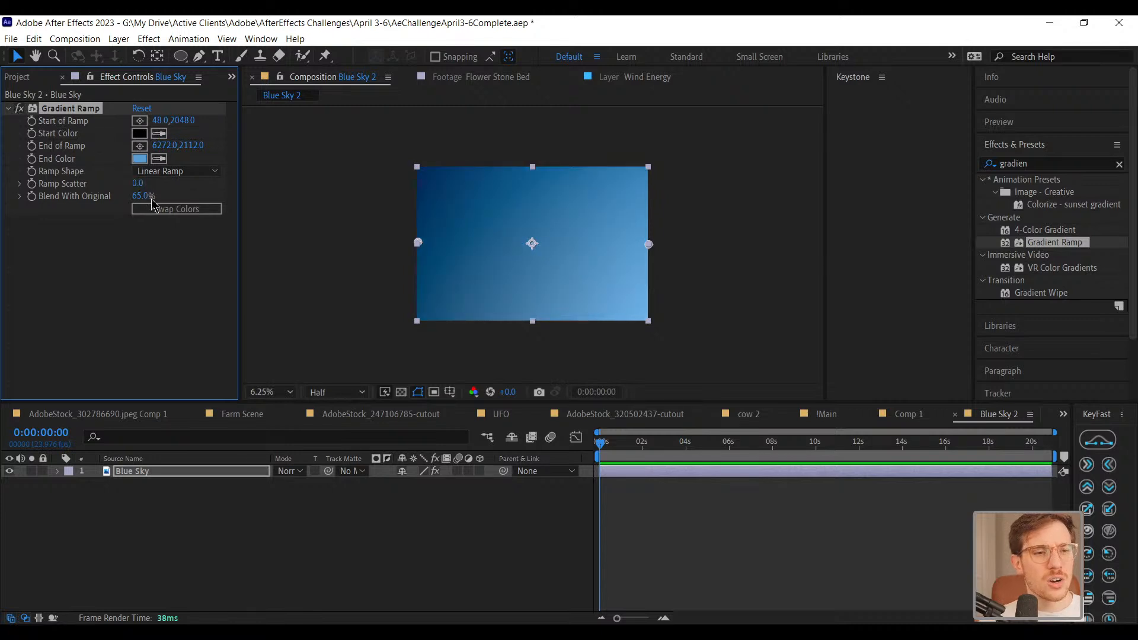
Set Blend With Original to 45% and shorten the ramp to run from about 592, 2112 to 3312, 2096
left_click_drag(146, 195, 138, 195)
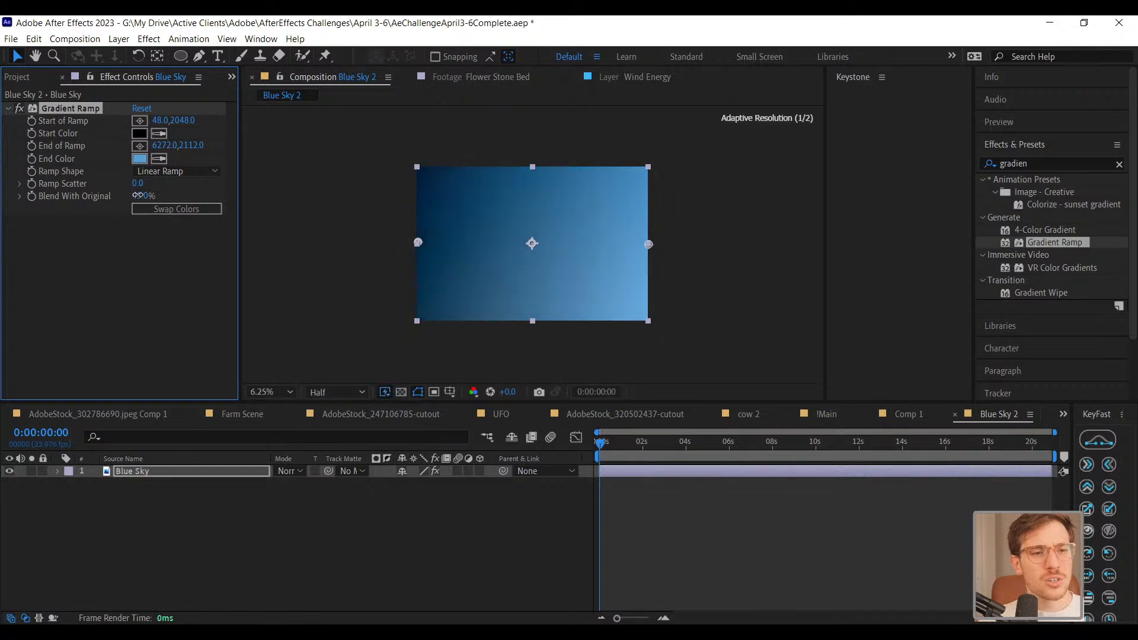
left_click_drag(648, 244, 539, 244)
left_click_drag(417, 242, 436, 244)
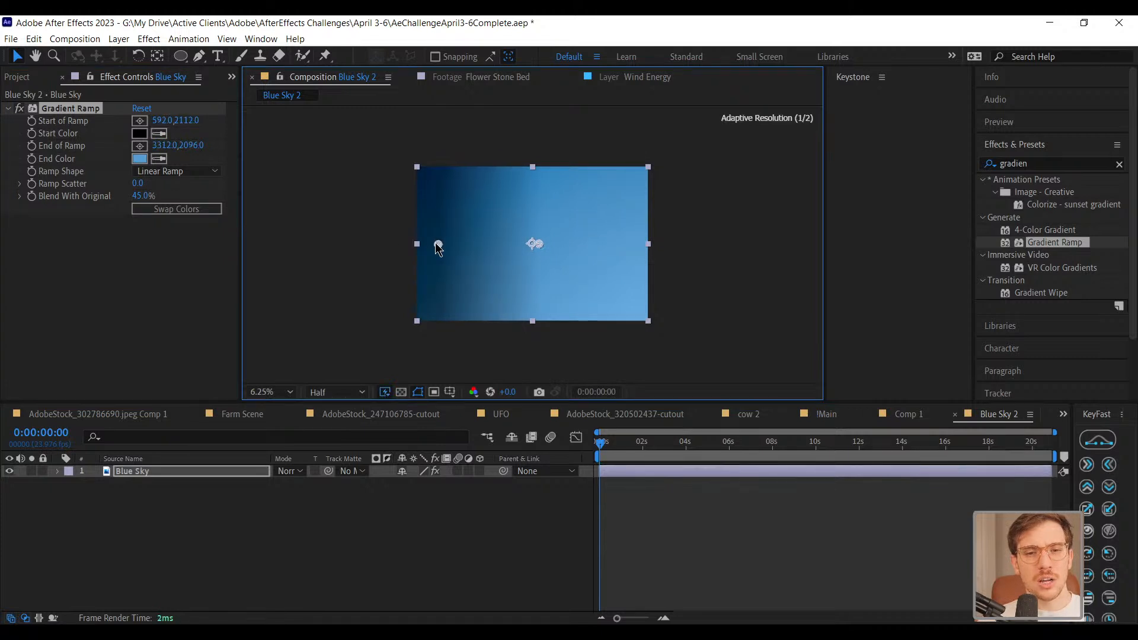
left_click(398, 588)
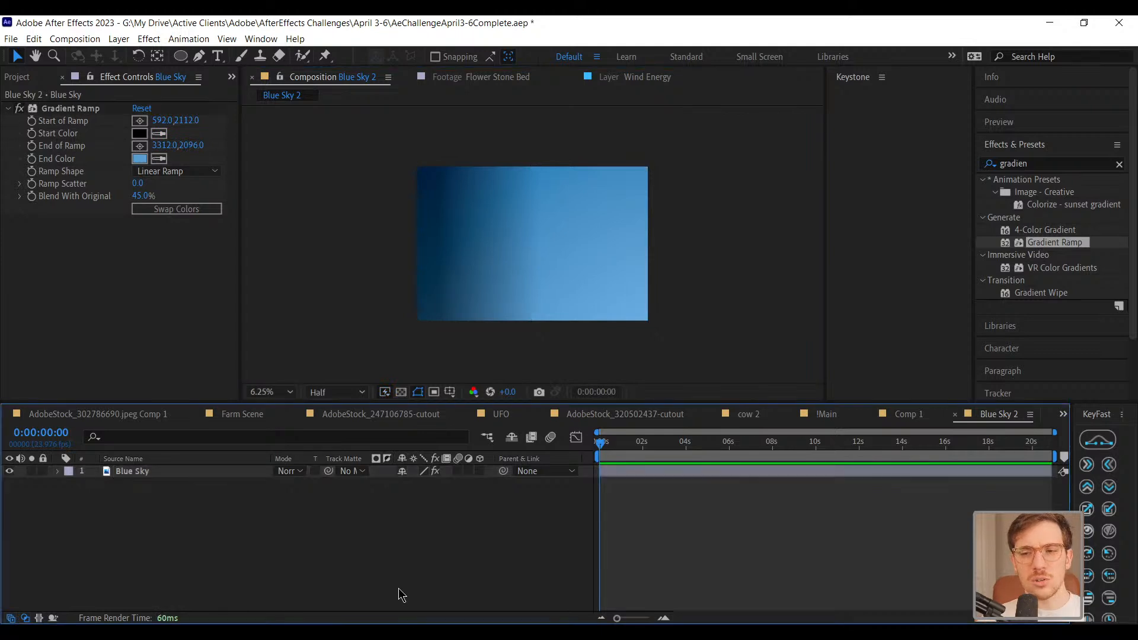
Reveal the Comp 1 composition in the project and rename it "Long Boy"
left_click(827, 415)
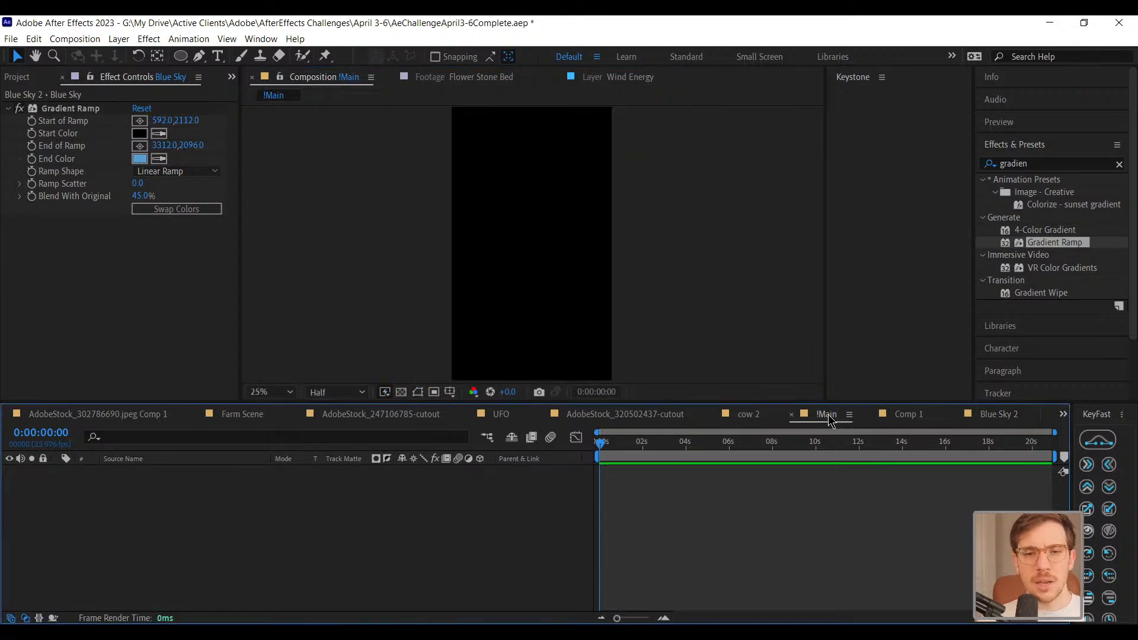
scroll(588, 333, "down", 2)
scroll(588, 336, "up", 1)
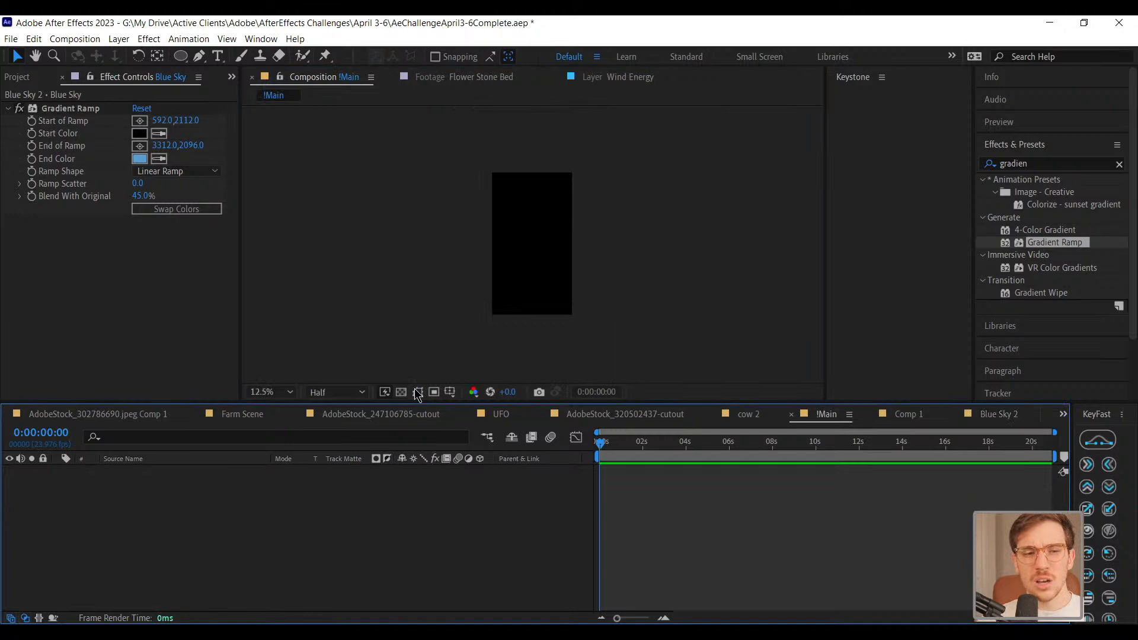
left_click(908, 420)
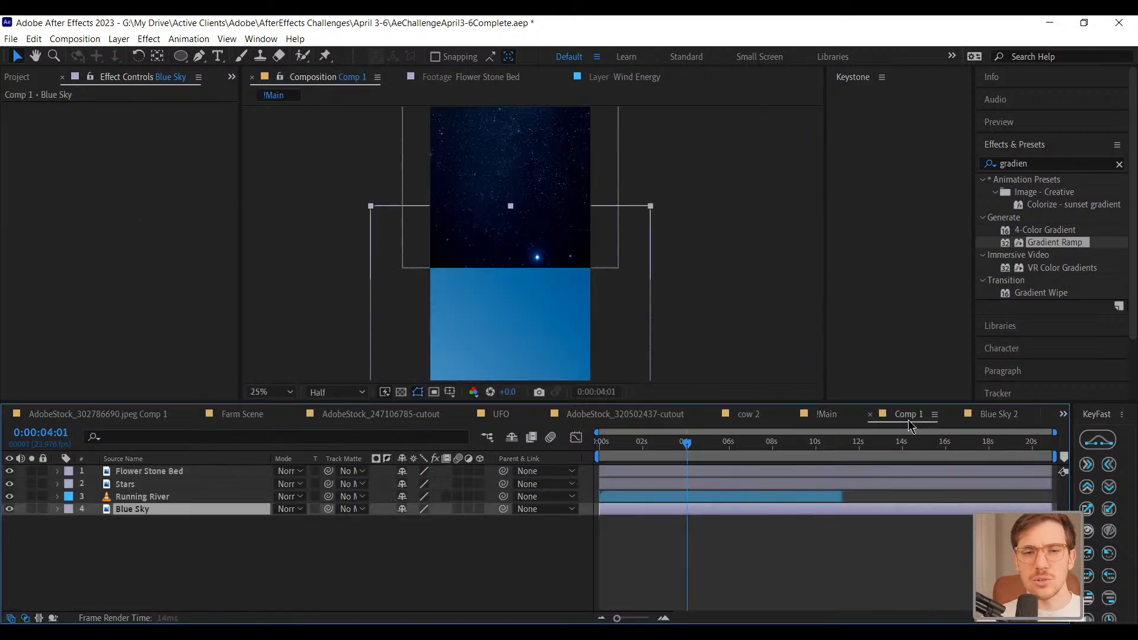
scroll(533, 249, "down", 1)
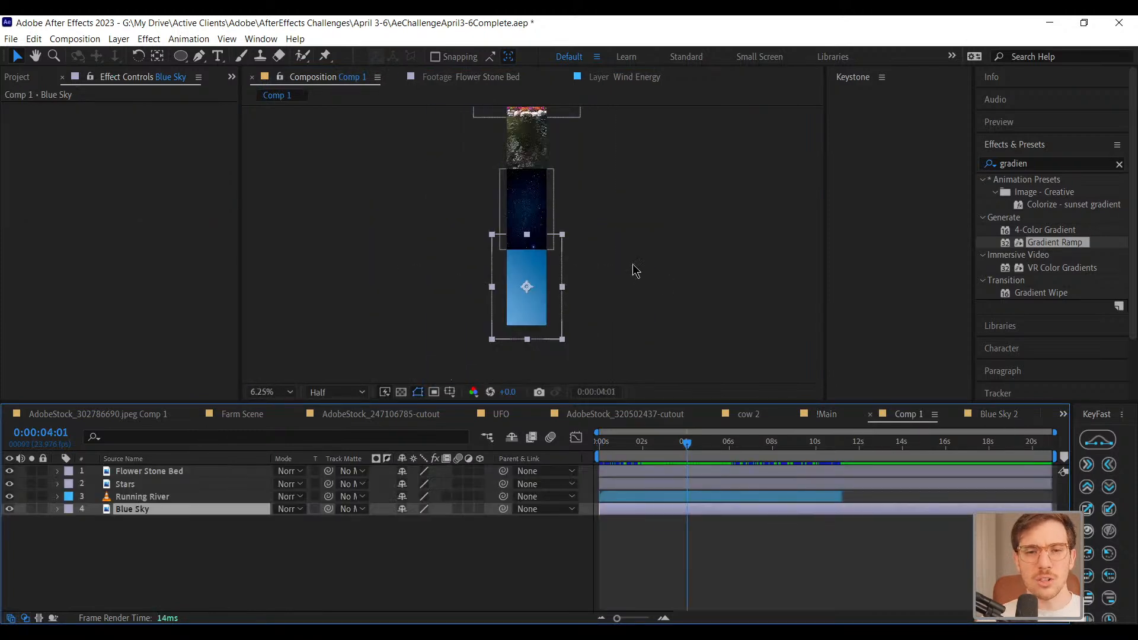
left_click(935, 415)
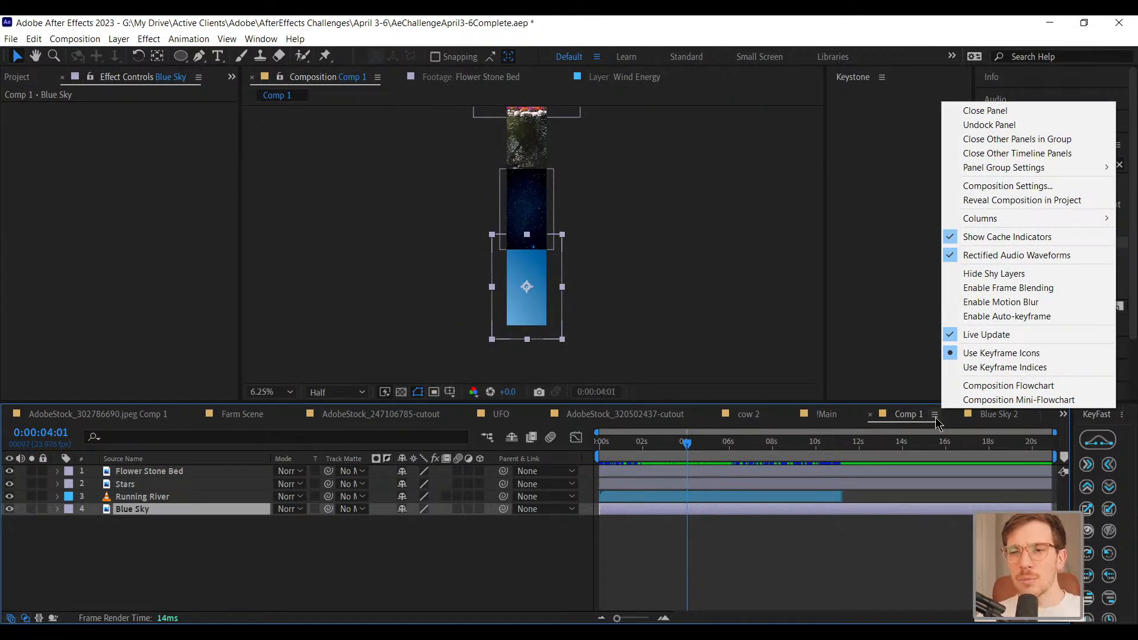
left_click(1044, 202)
scroll(85, 319, "down", 1)
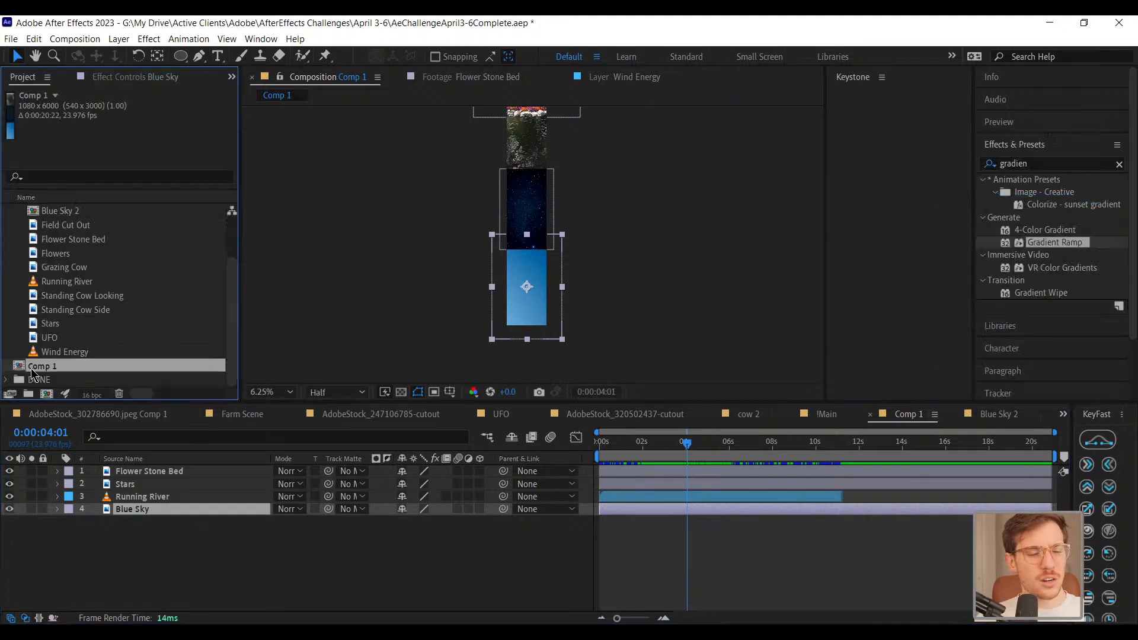
right_click(31, 374)
left_click(161, 580)
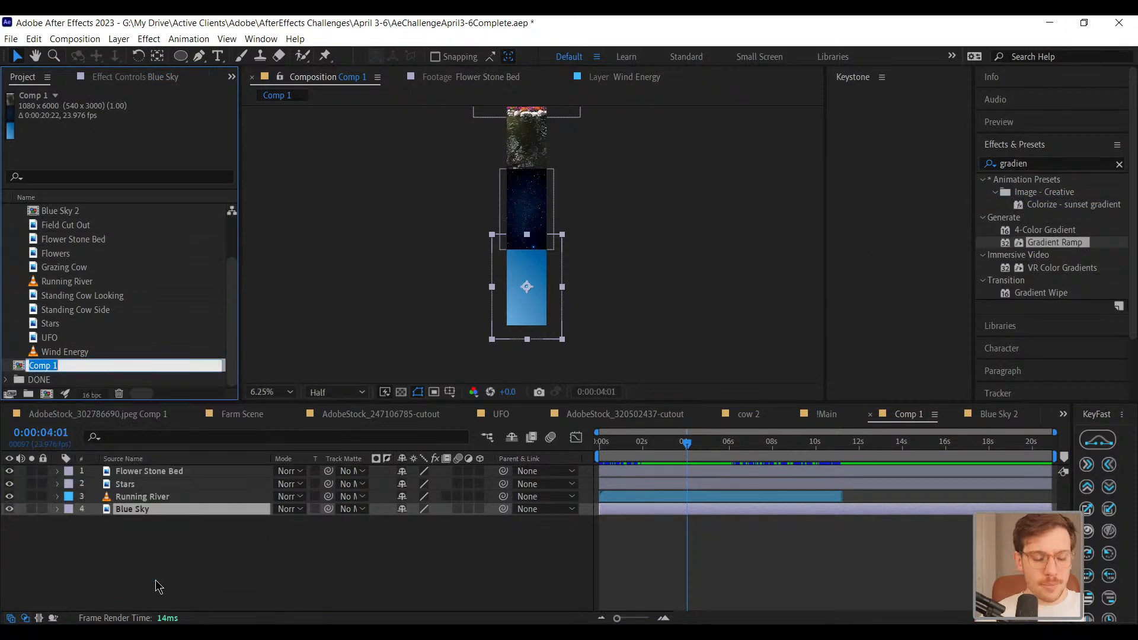
type("Long Boy")
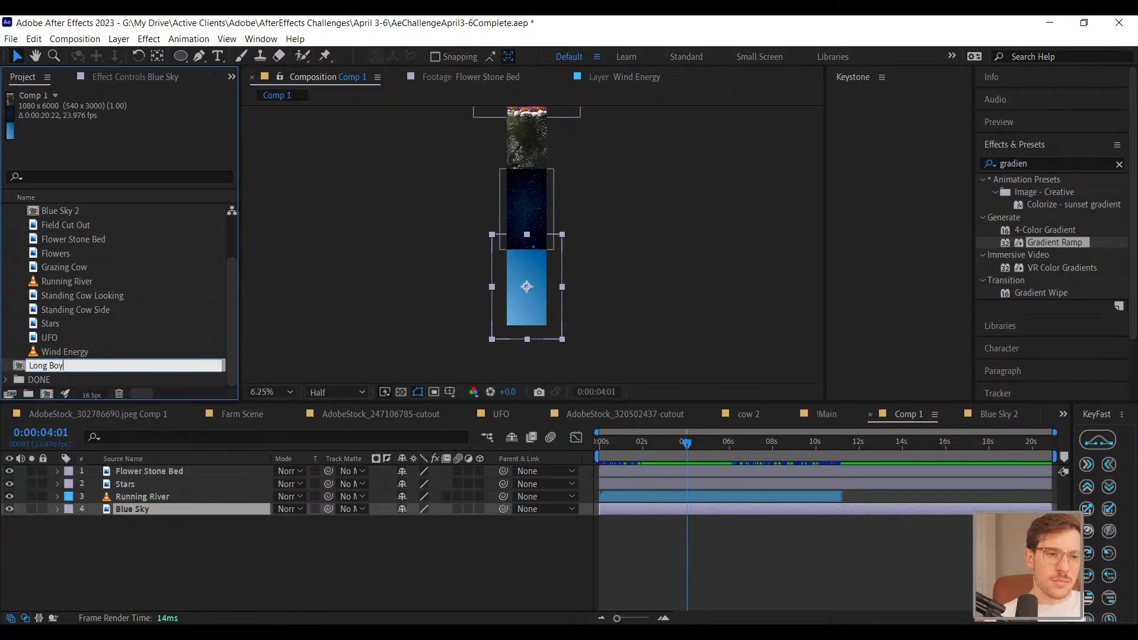
key("Return")
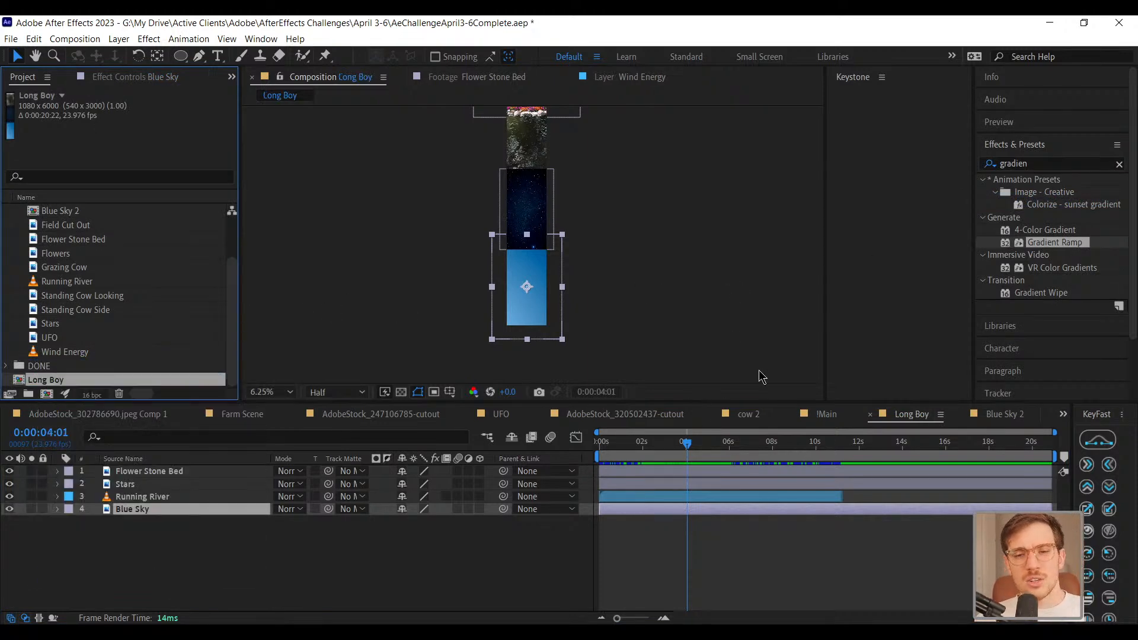
right_click(884, 413)
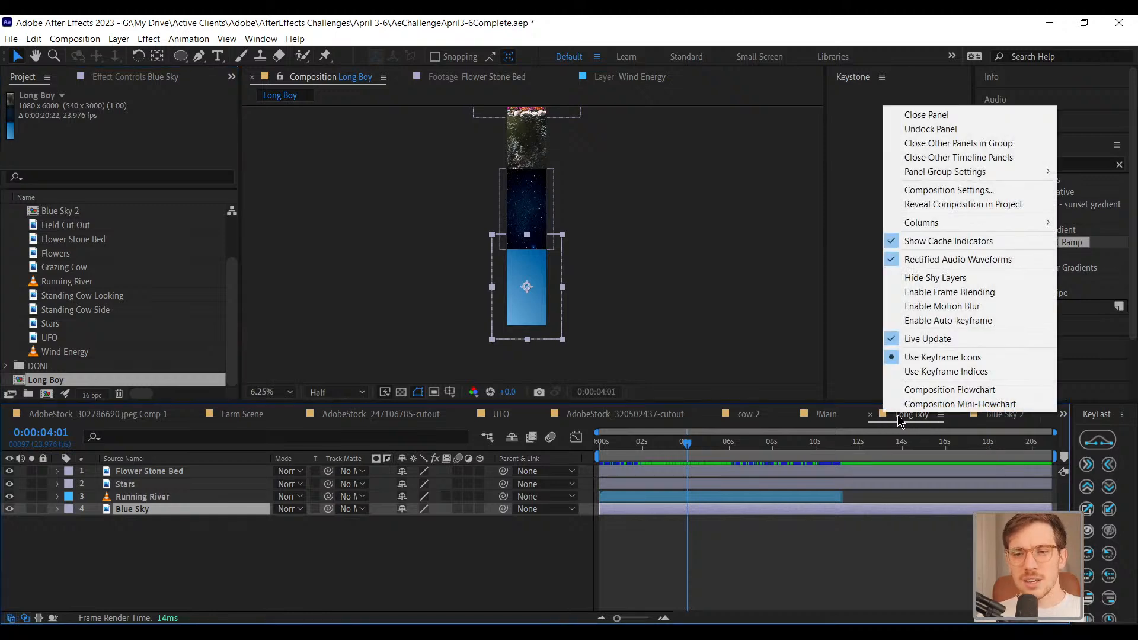
left_click(904, 422)
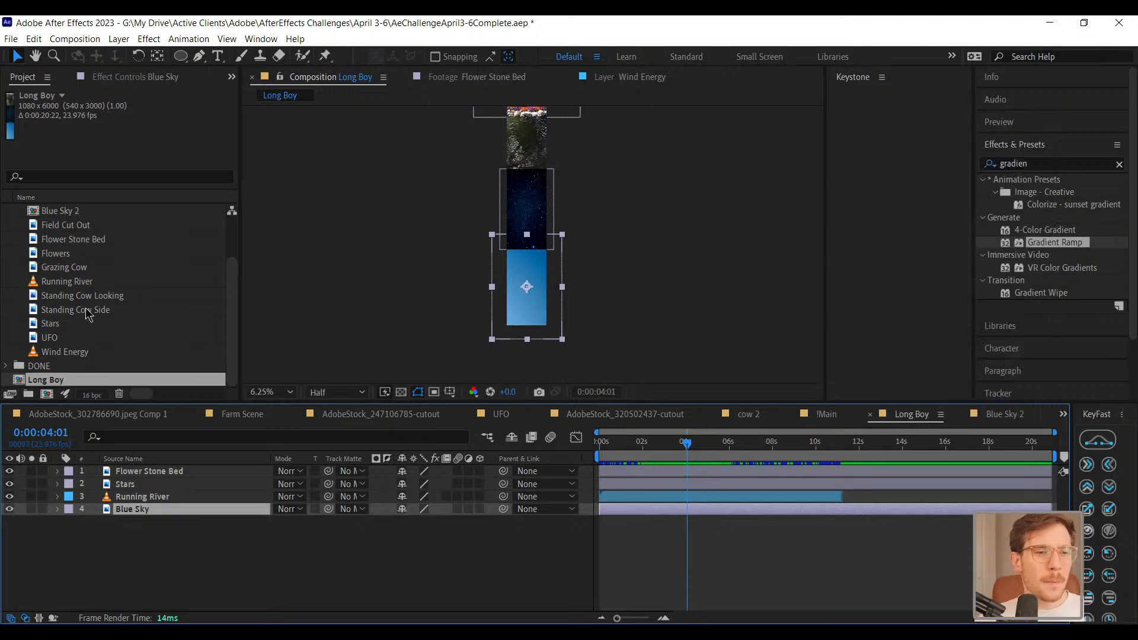
Replace the Blue Sky layer in Long Boy with the Blue Sky 2 composition, keeping its placement
left_click(66, 211)
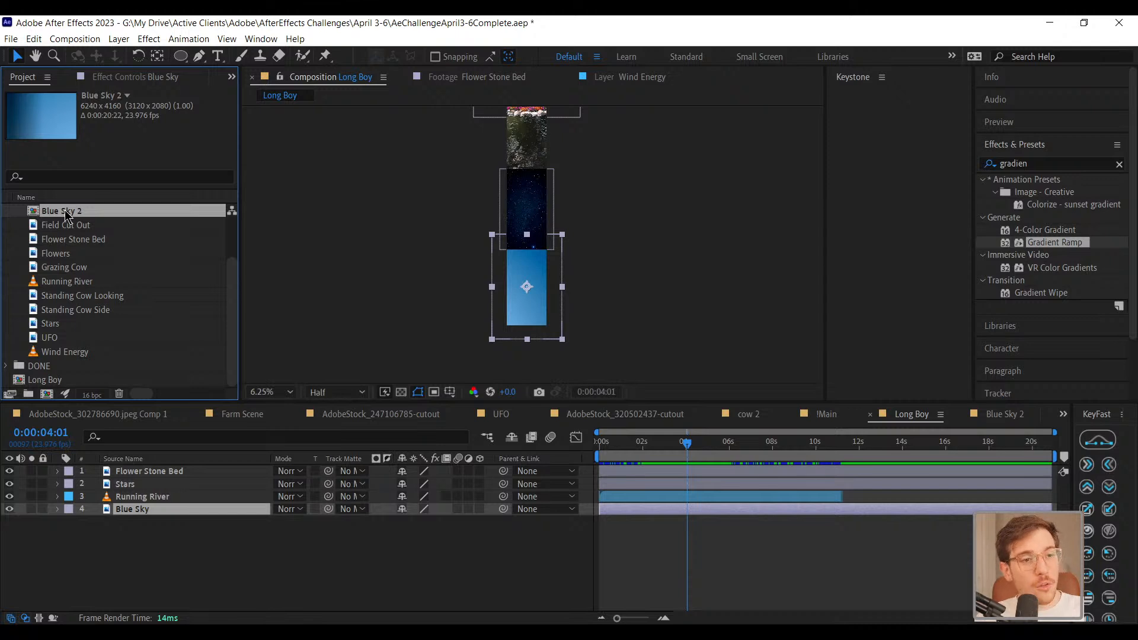
left_click_drag(66, 215, 129, 507)
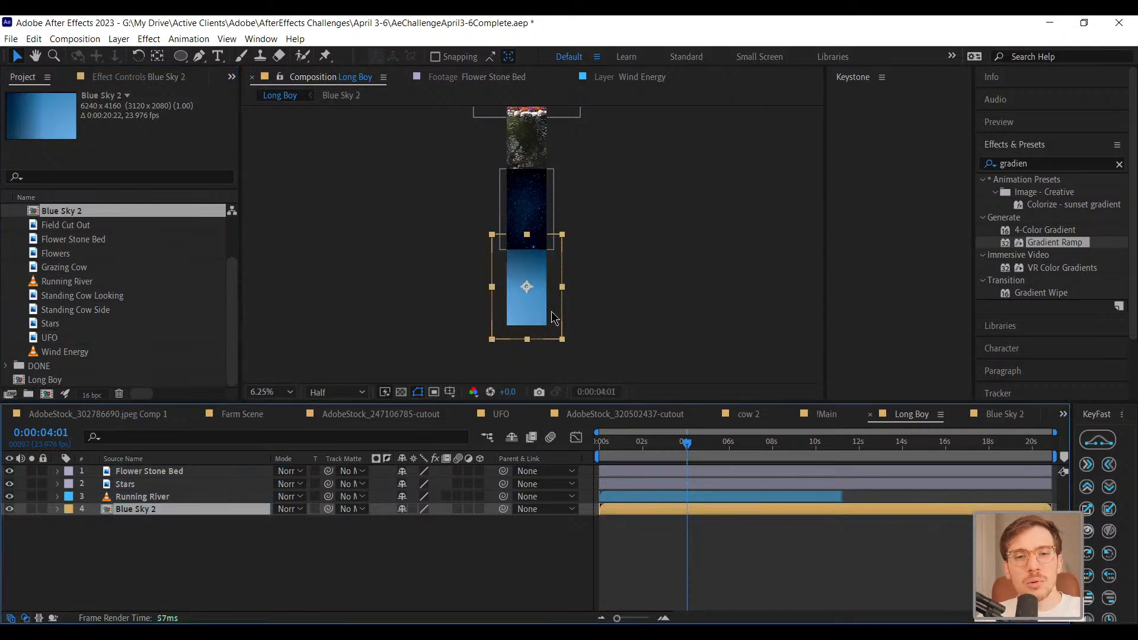
scroll(550, 292, "up", 2)
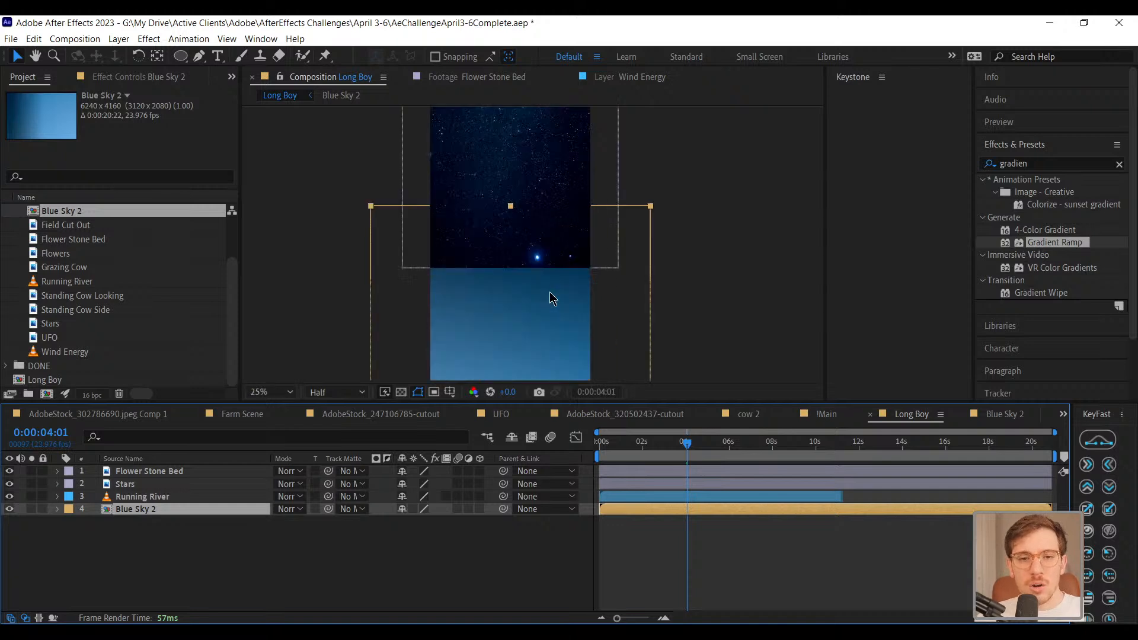
scroll(546, 294, "down", 1)
Enlarge the Stars layer proportionally about its center so it overlaps more of the river above and the sky below
left_click(545, 298)
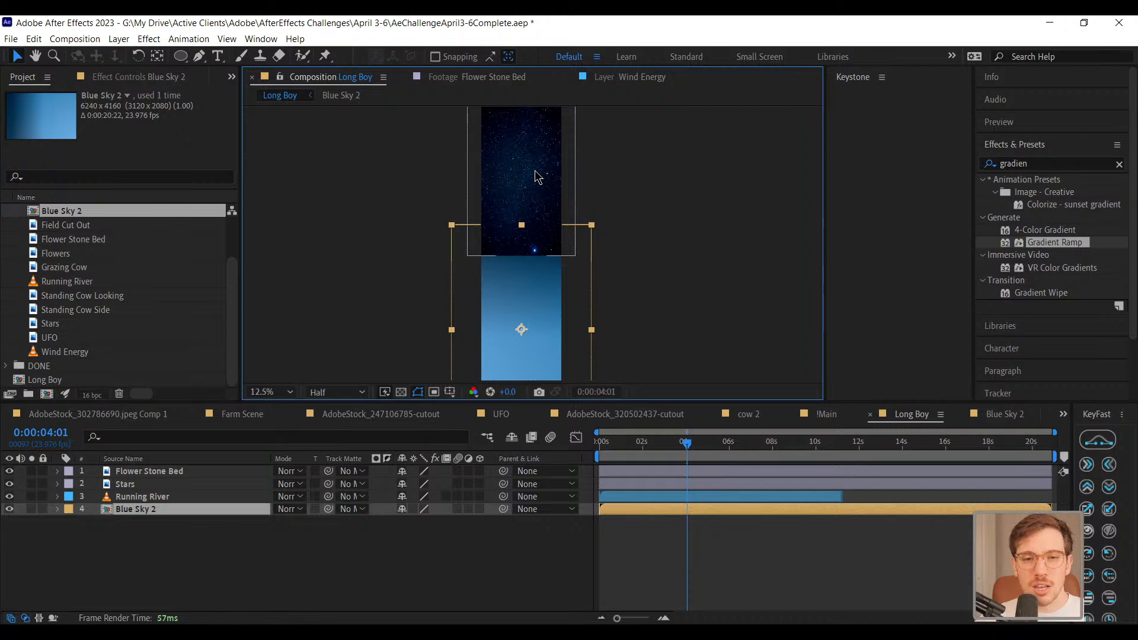
key("space")
left_click_drag(602, 229, 604, 306)
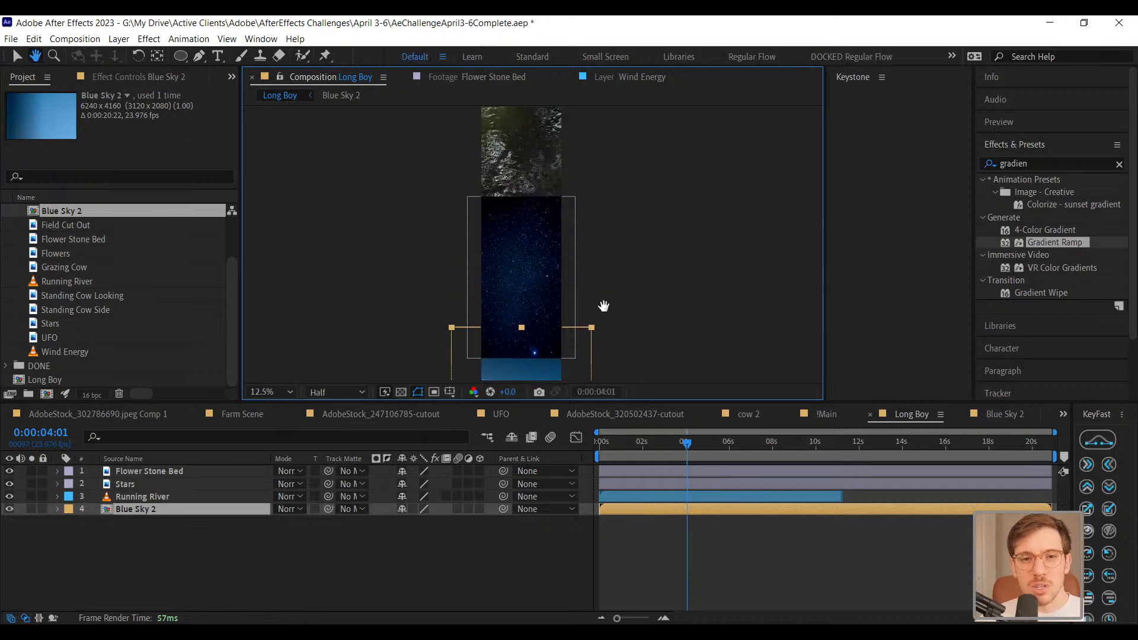
left_click(551, 270)
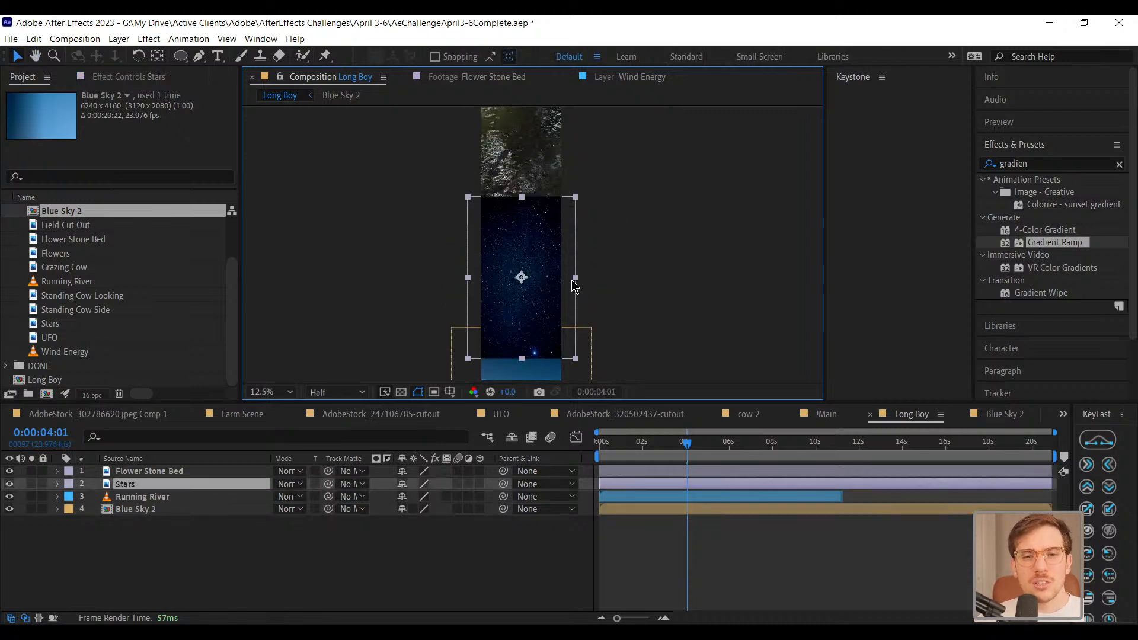
left_click_drag(577, 279, 562, 243)
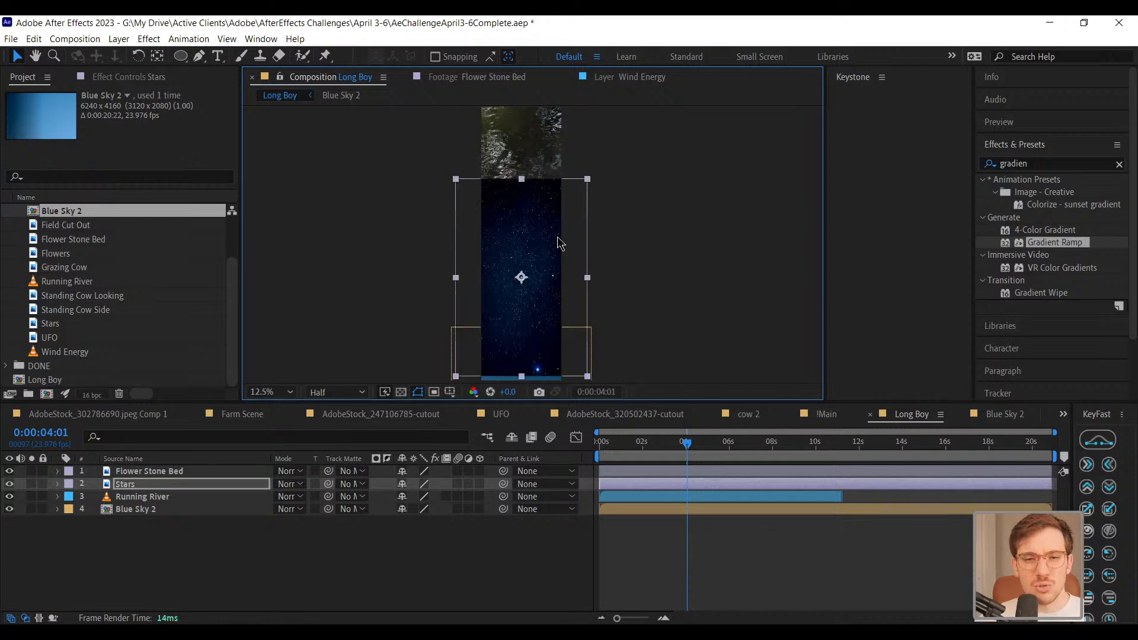
left_click_drag(682, 275, 674, 202)
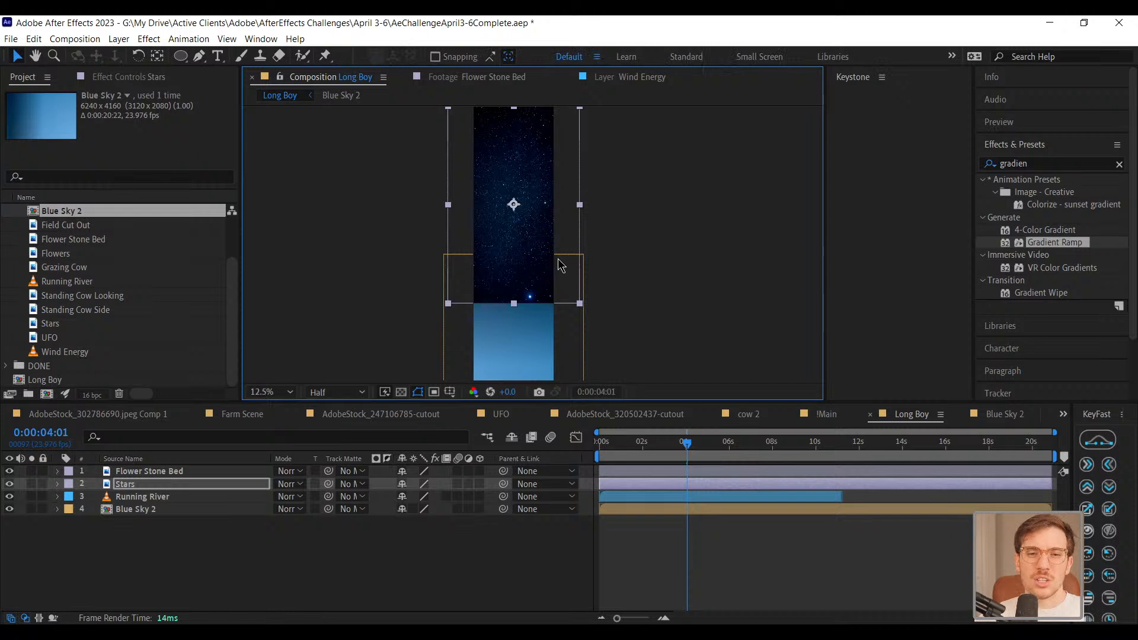
Try moving the Stars layer upward in the composition, and undo the move
key("period")
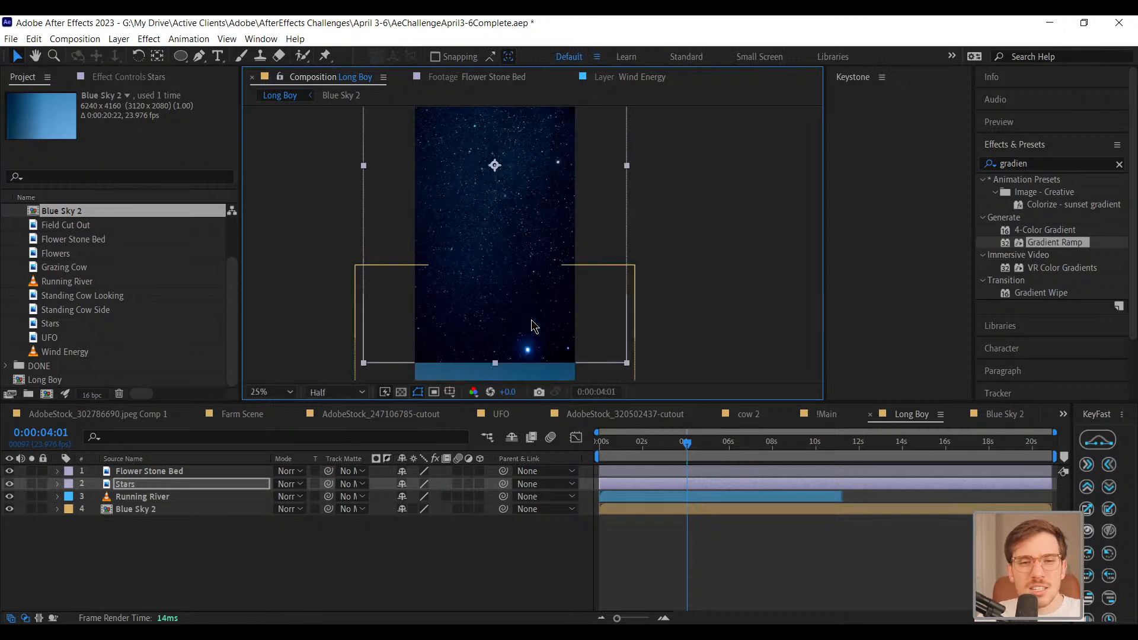
left_click_drag(537, 322, 540, 231)
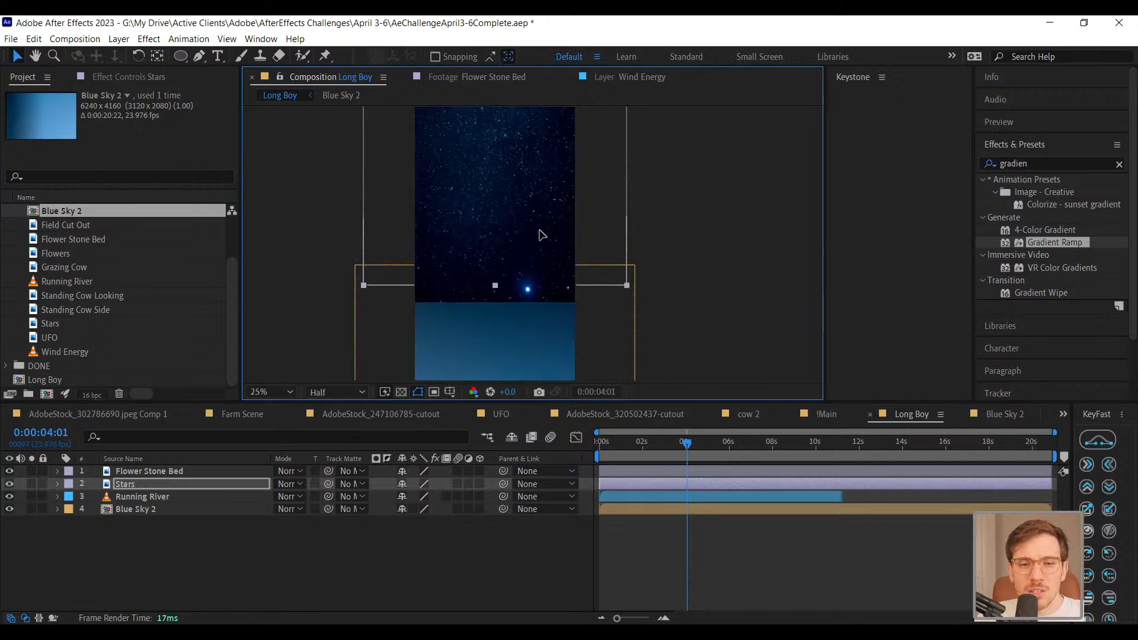
key("ctrl+z")
key("comma")
left_click_drag(615, 204, 615, 233)
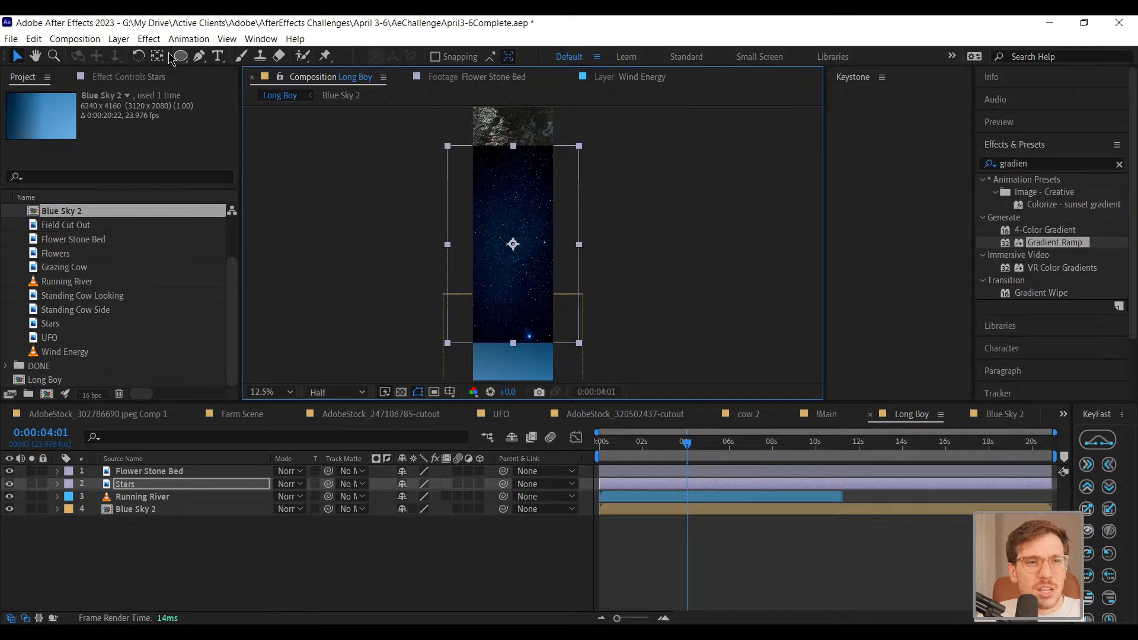
left_click(119, 39)
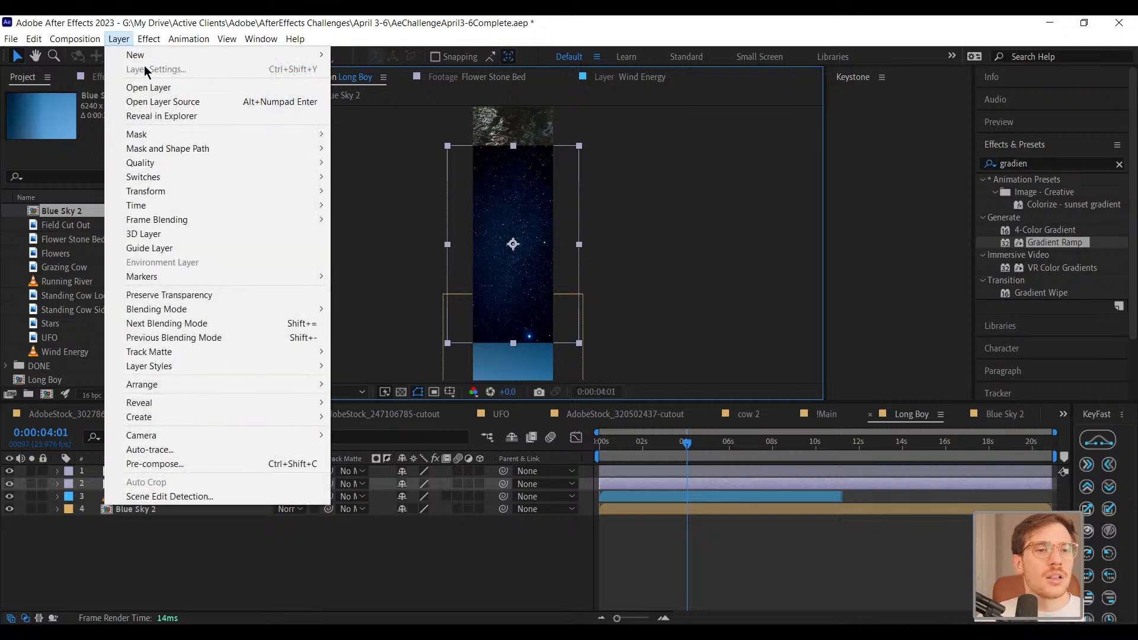
mouse_move(204, 140)
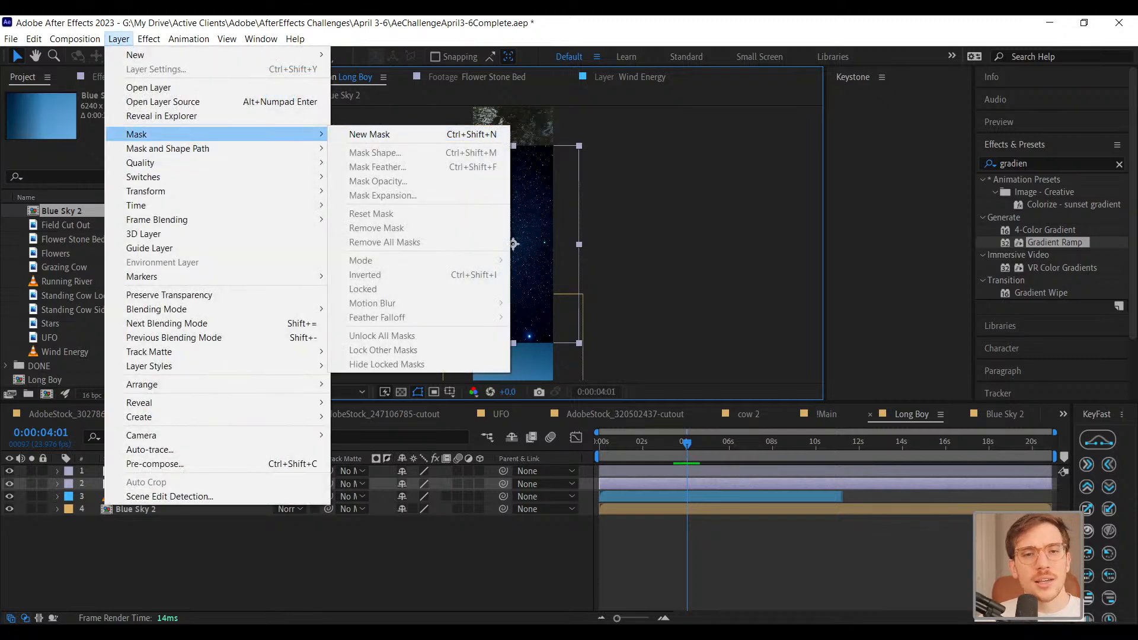
left_click(571, 24)
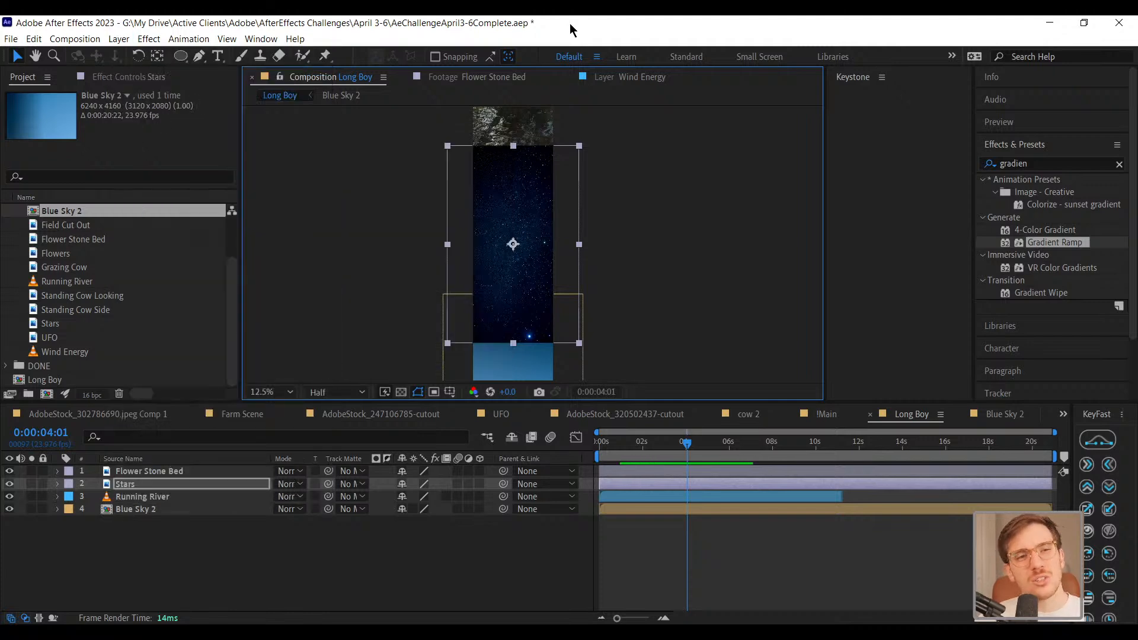
Draw an elliptical mask on the Stars layer with the Ellipse tool, wider than the composition and covering most of the layer's height
left_click(181, 56)
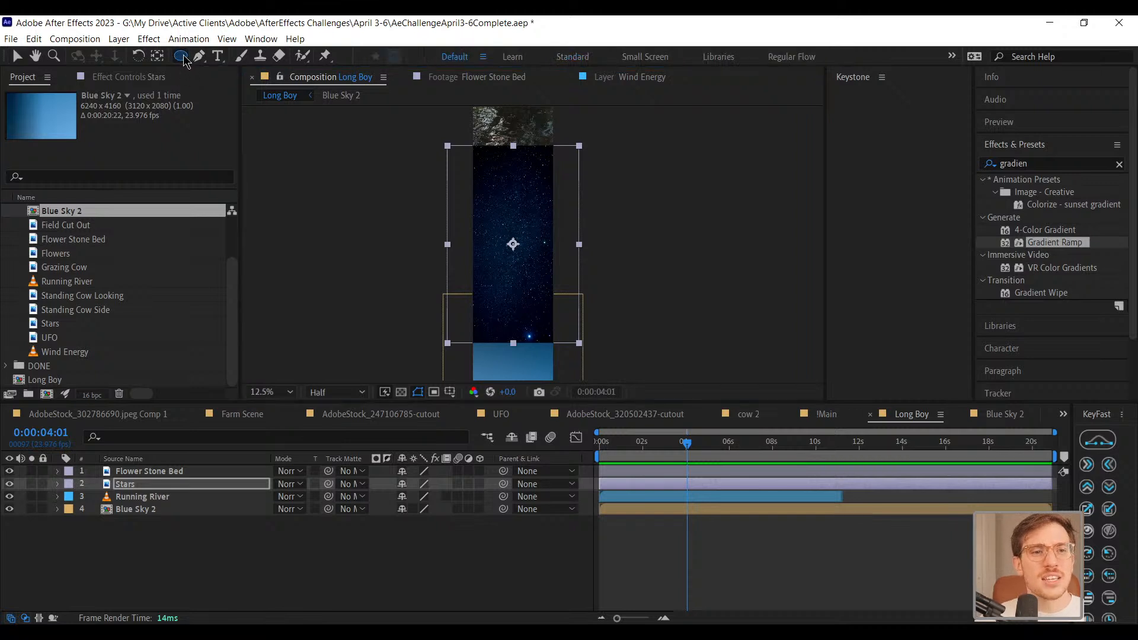
left_click(183, 56)
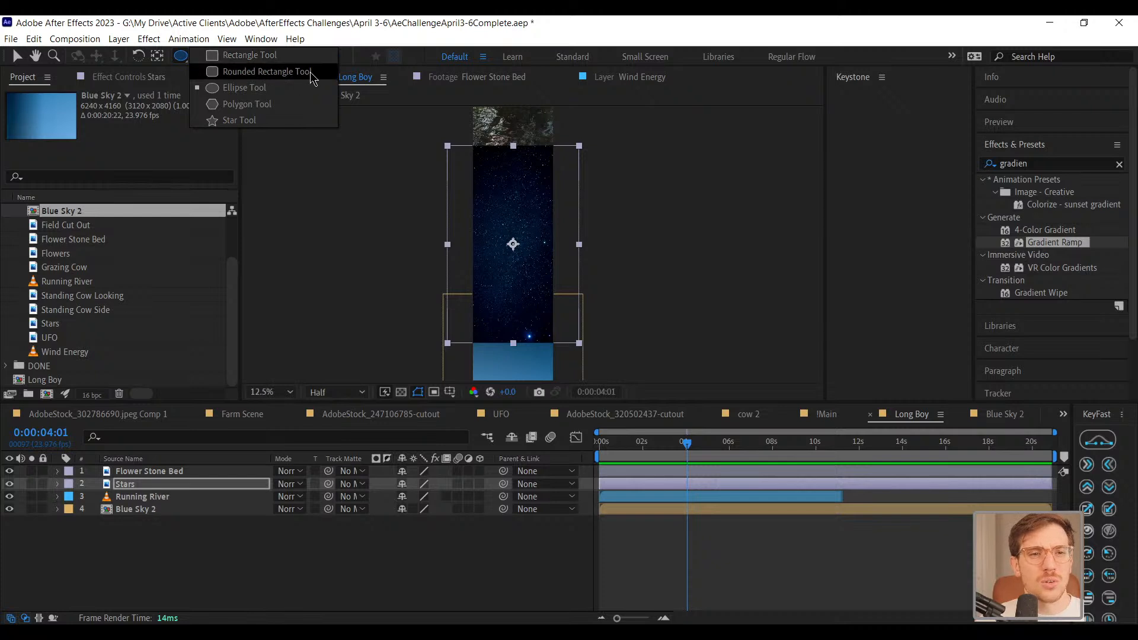
left_click(184, 61)
left_click(183, 57)
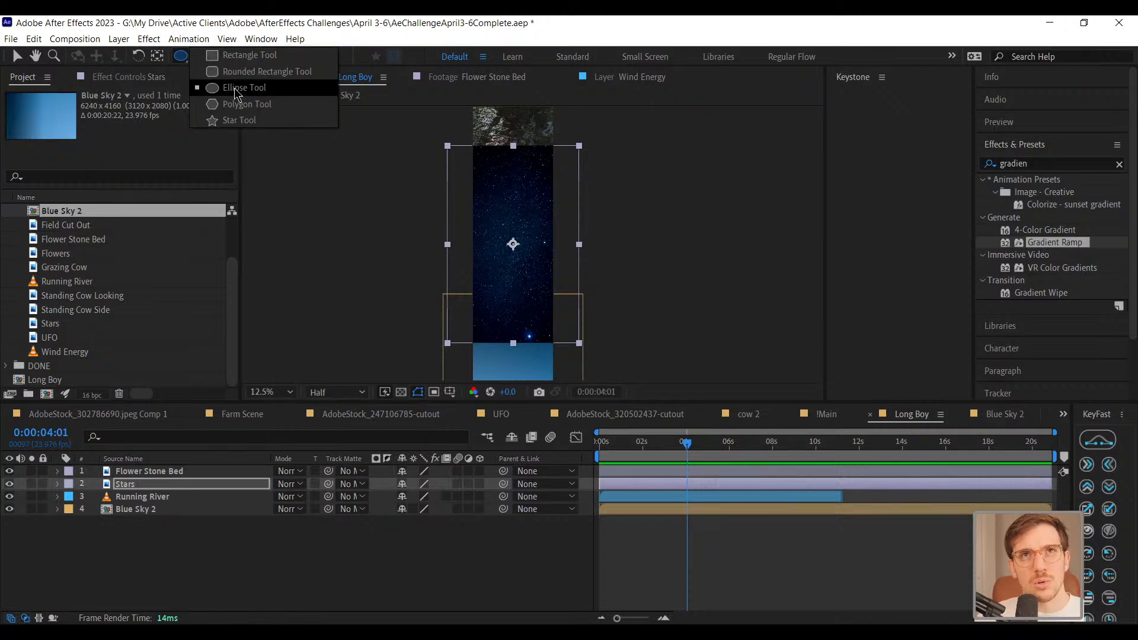
left_click(183, 61)
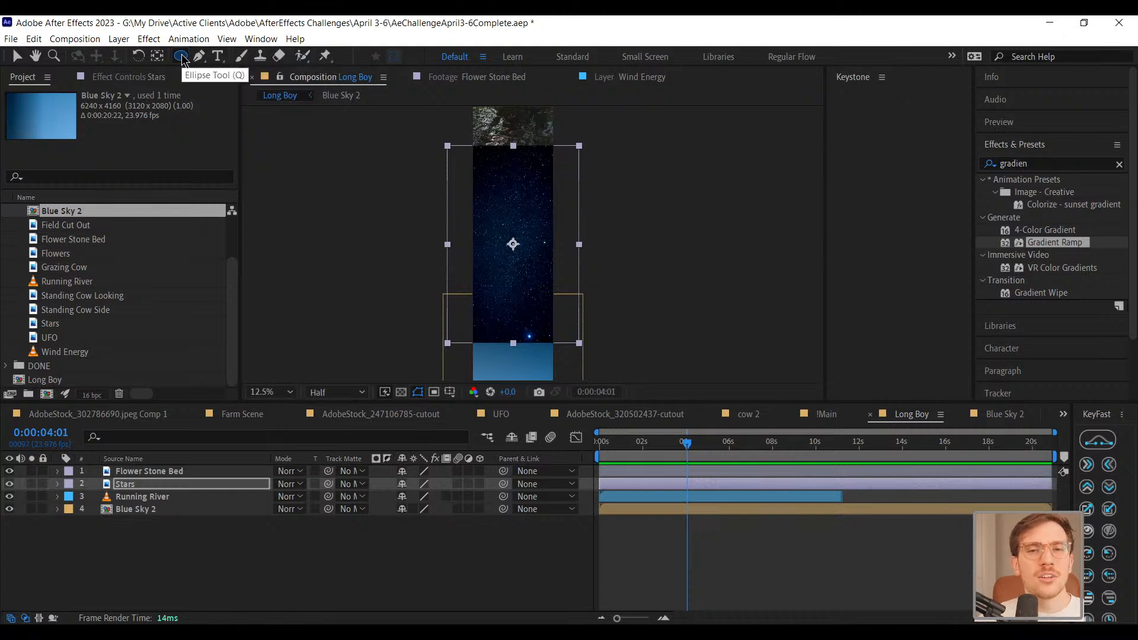
left_click(129, 484)
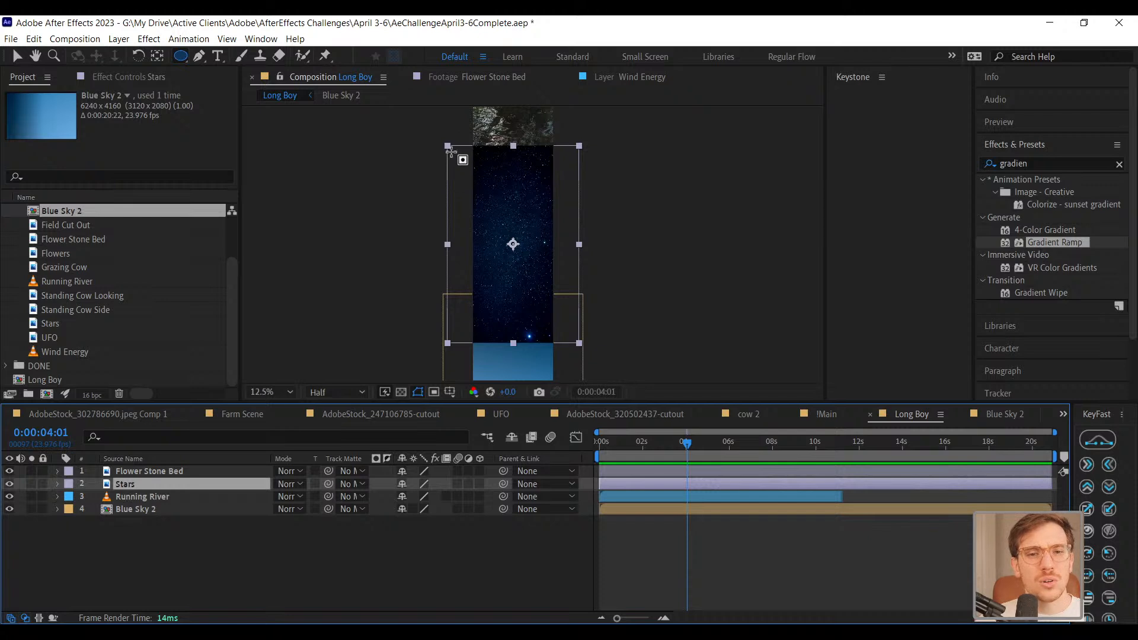
mouse_move(451, 151)
left_mouse_down()
mouse_move(579, 305)
mouse_move(583, 327)
mouse_move(606, 326)
left_mouse_up()
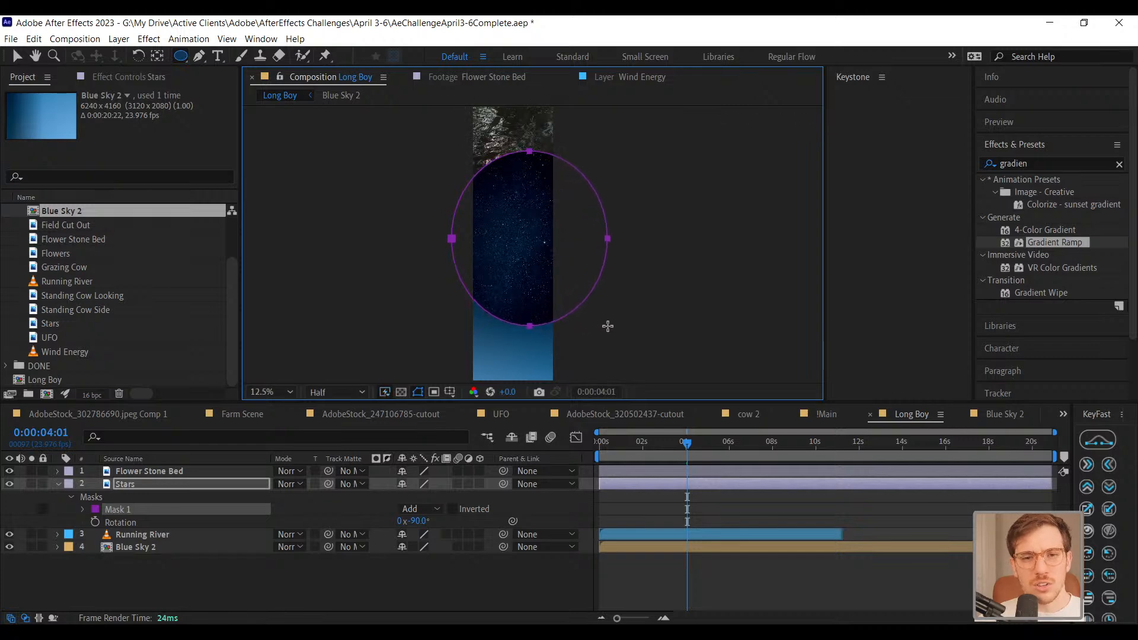
Reposition the elliptical mask on the Stars layer slightly up to centre it on the composition, and enlarge its width and height a little
left_click(16, 57)
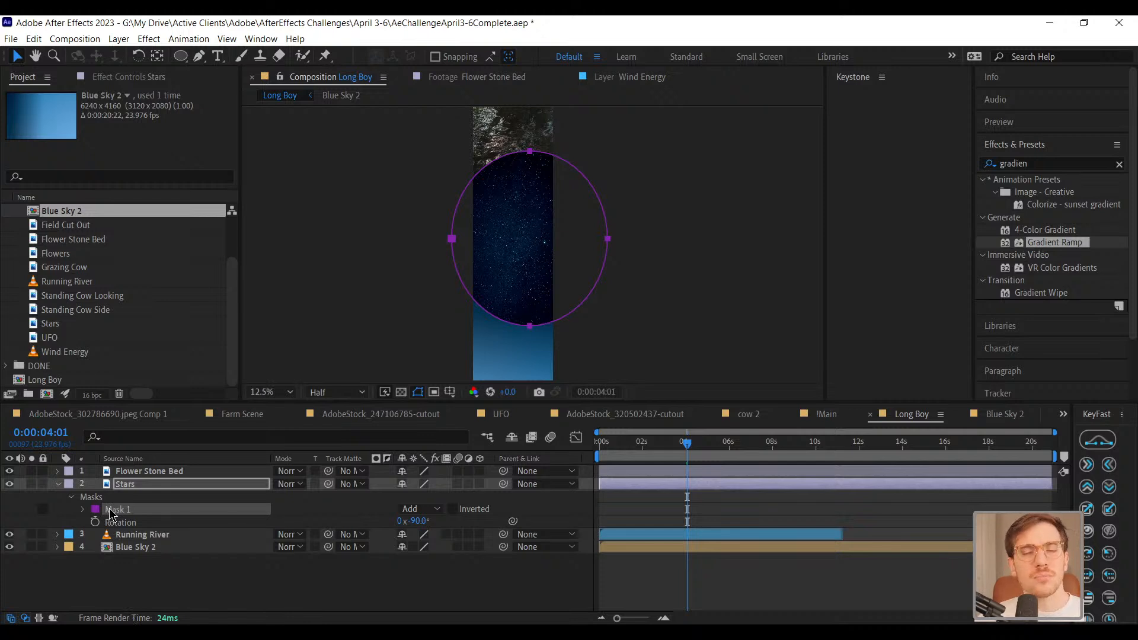
double_click(608, 240)
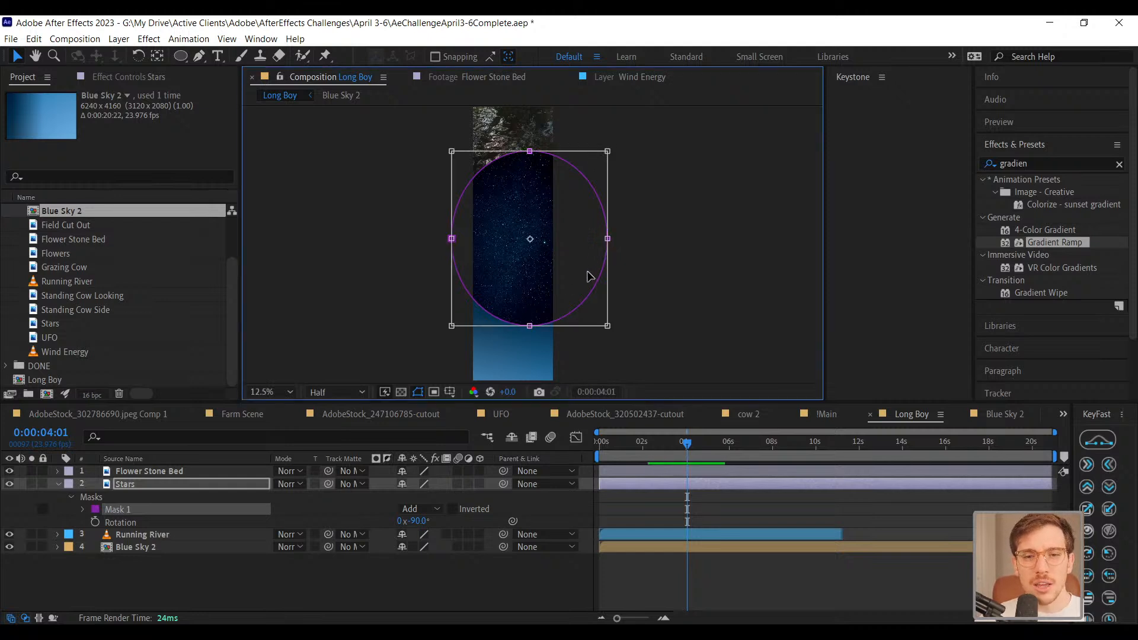
mouse_move(569, 288)
left_mouse_down()
mouse_move(524, 289)
mouse_move(585, 249)
mouse_move(525, 330)
mouse_move(539, 364)
mouse_move(548, 284)
left_mouse_up()
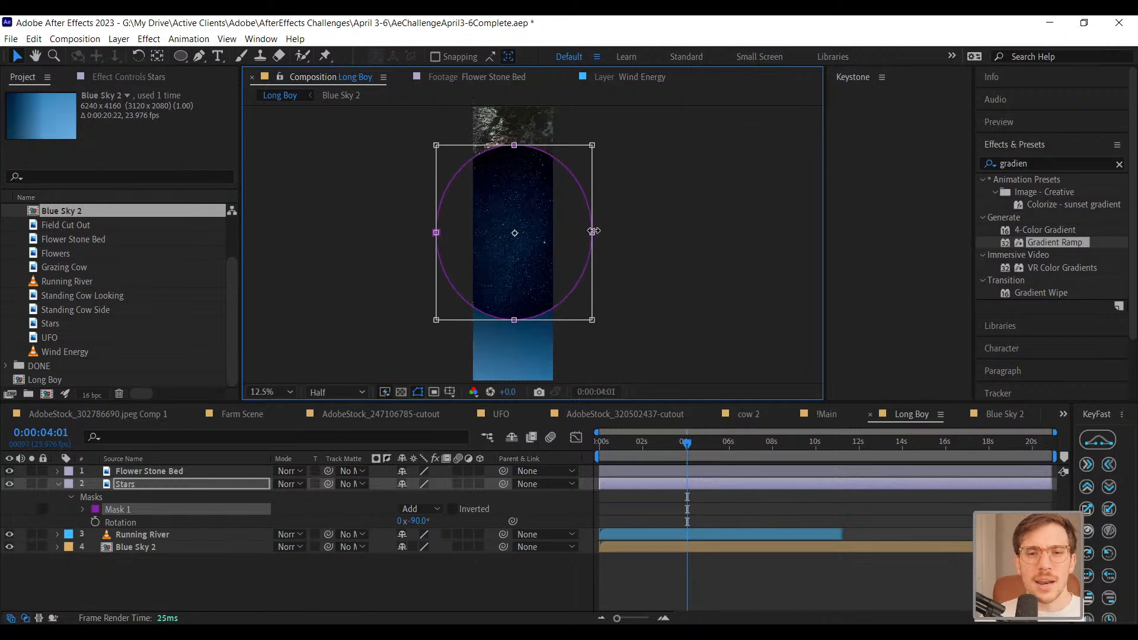
left_click_drag(591, 233, 604, 255)
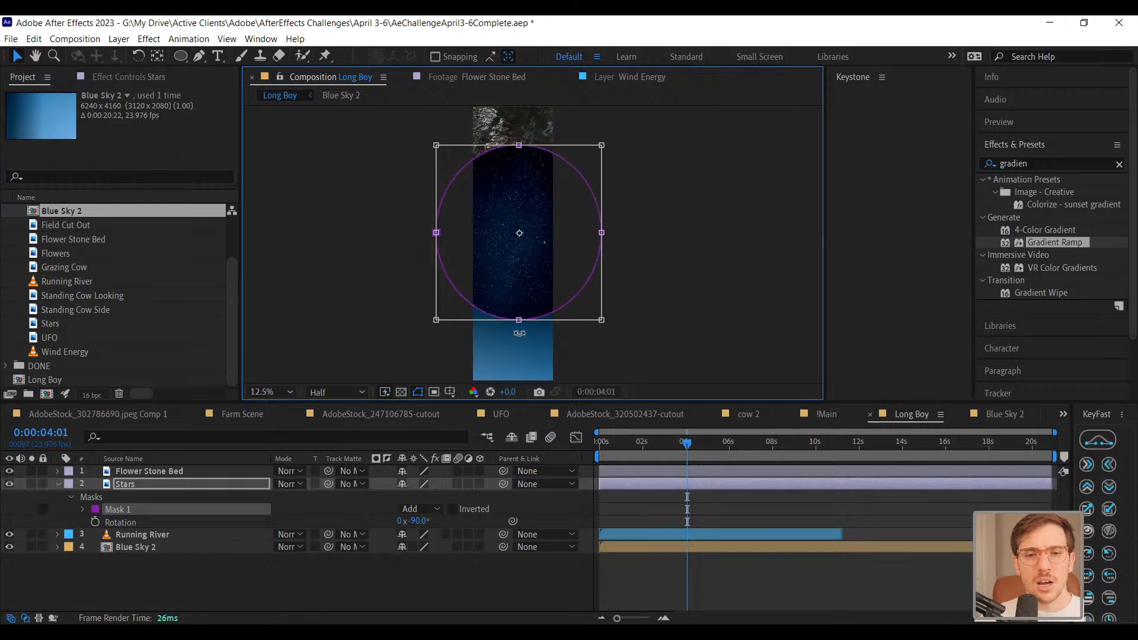
mouse_move(519, 320)
left_mouse_down()
mouse_move(525, 291)
mouse_move(520, 323)
left_mouse_up()
left_click_drag(534, 278, 531, 269)
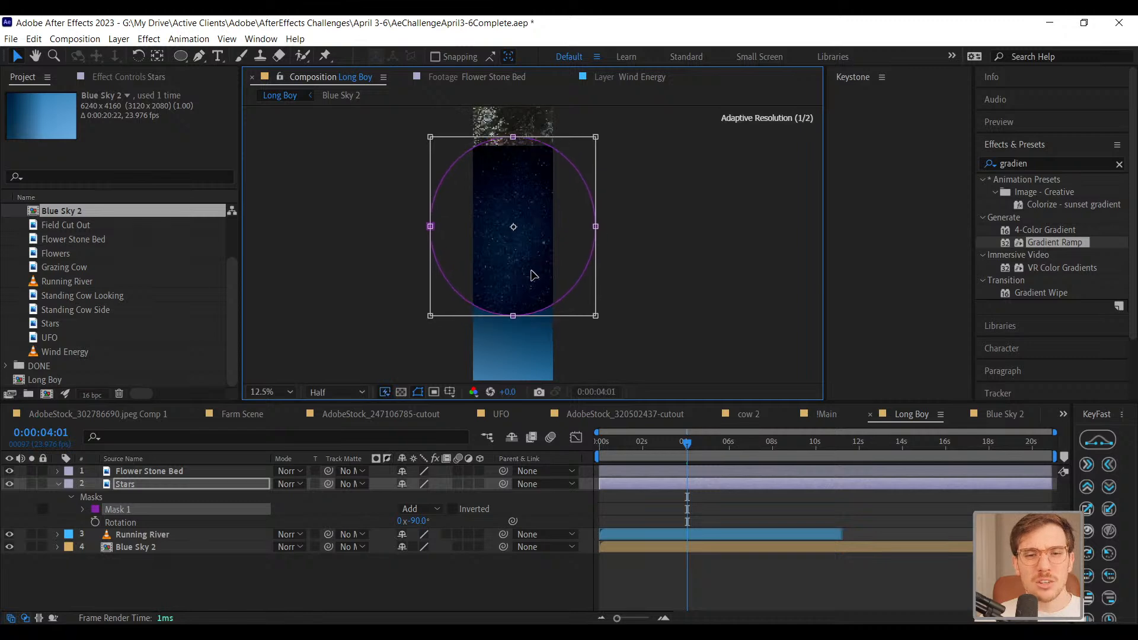
Set the Mask Feather of Mask 1 on the Stars layer to 207 pixels to soften the edge against the blue sky
scroll(532, 283, "up", 2)
scroll(546, 203, "down", 3)
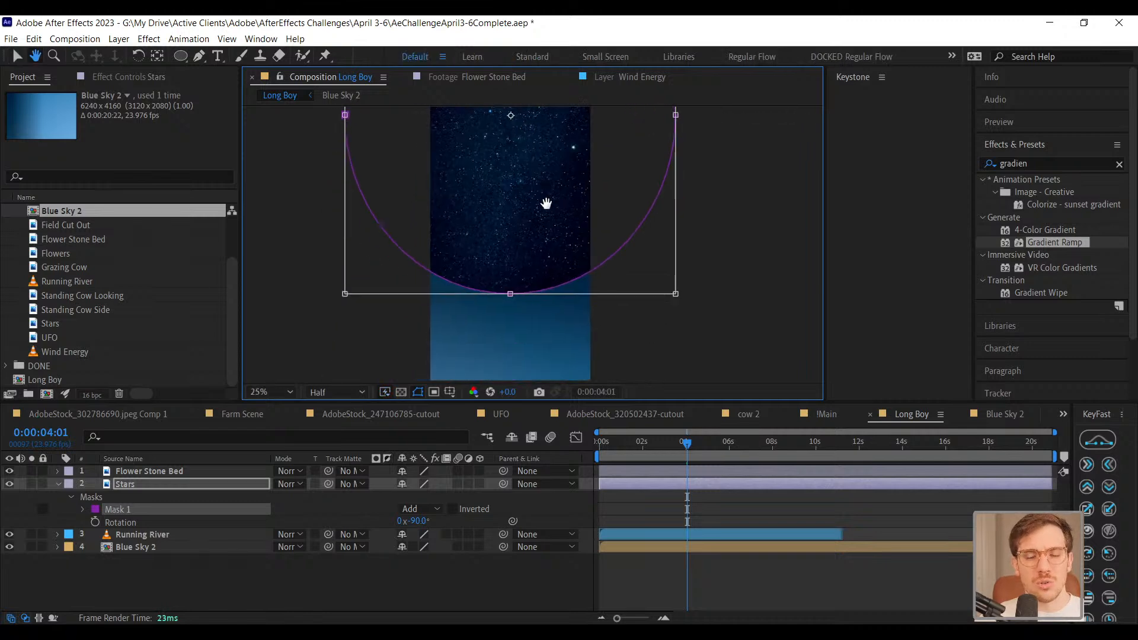
mouse_move(549, 210)
left_mouse_down()
mouse_move(548, 188)
mouse_move(549, 224)
left_mouse_up()
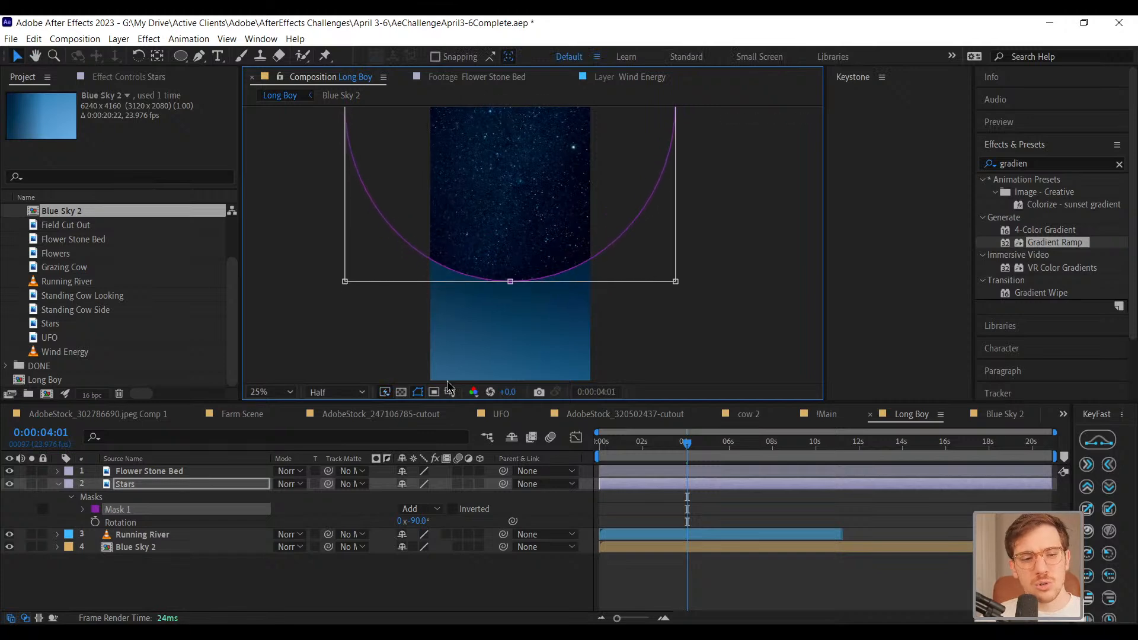
left_click(84, 509)
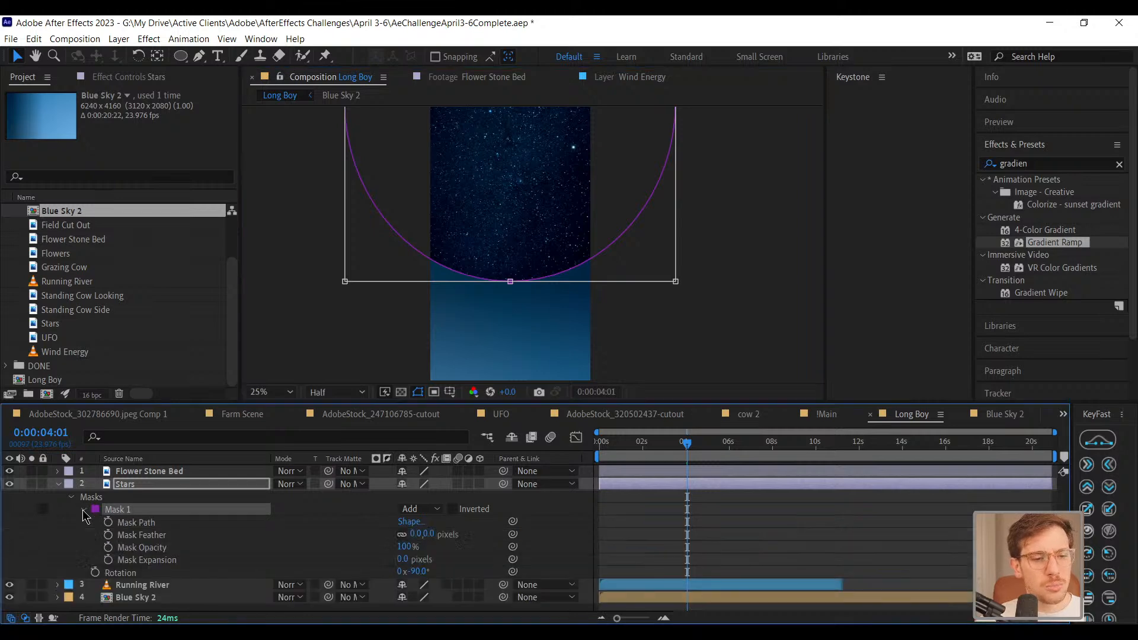
left_click(149, 538)
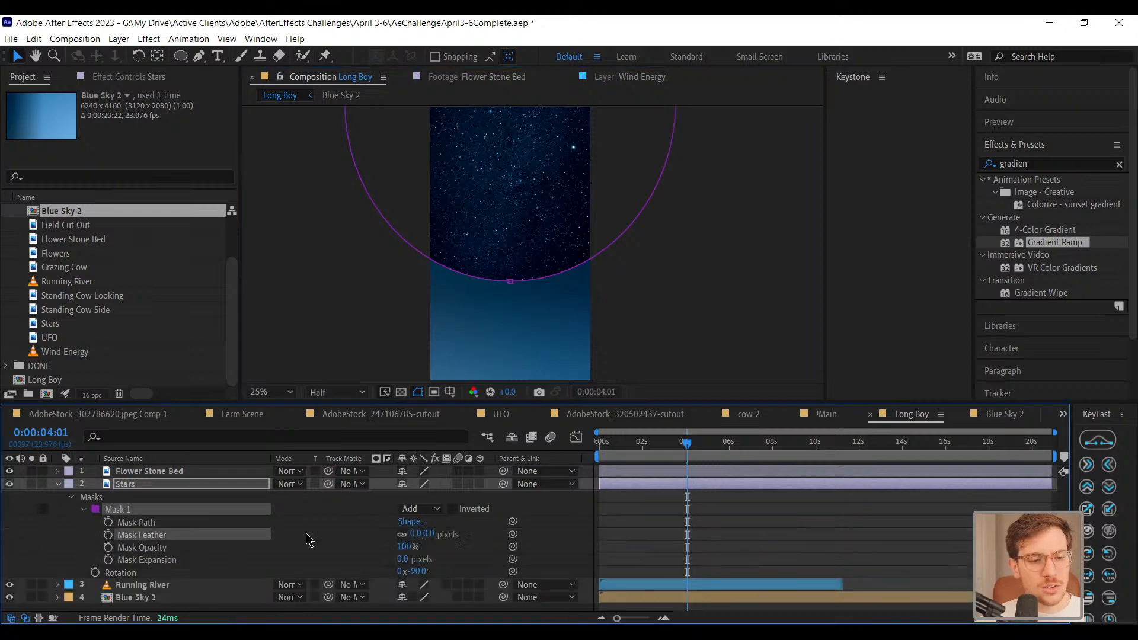
left_click_drag(434, 533, 633, 540)
scroll(490, 249, "up", 2)
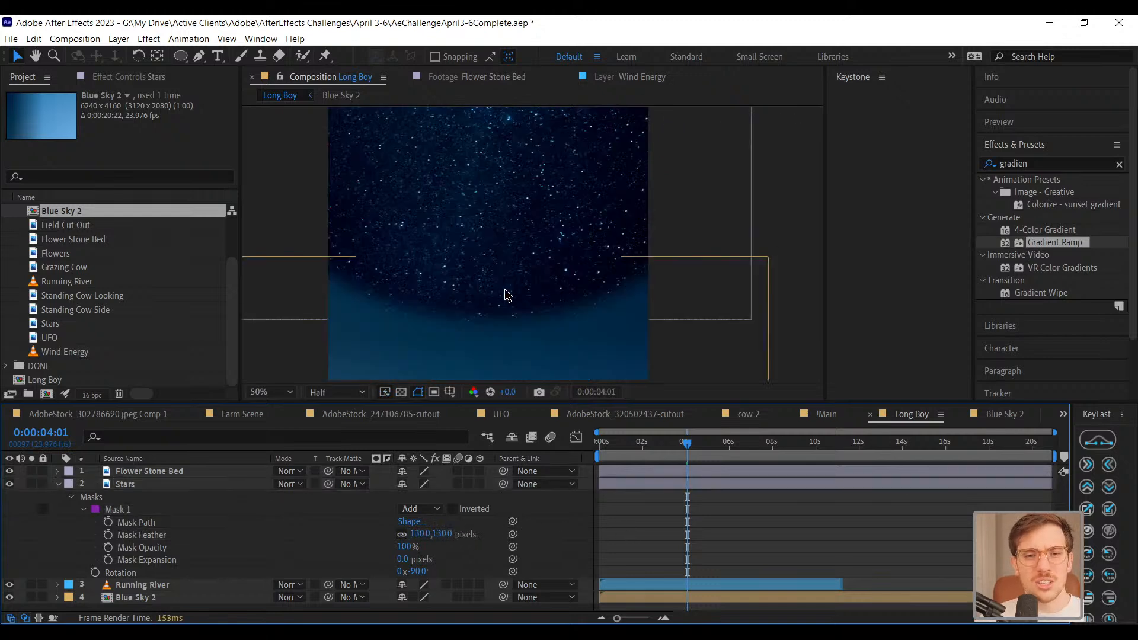
left_click_drag(511, 323, 639, 236)
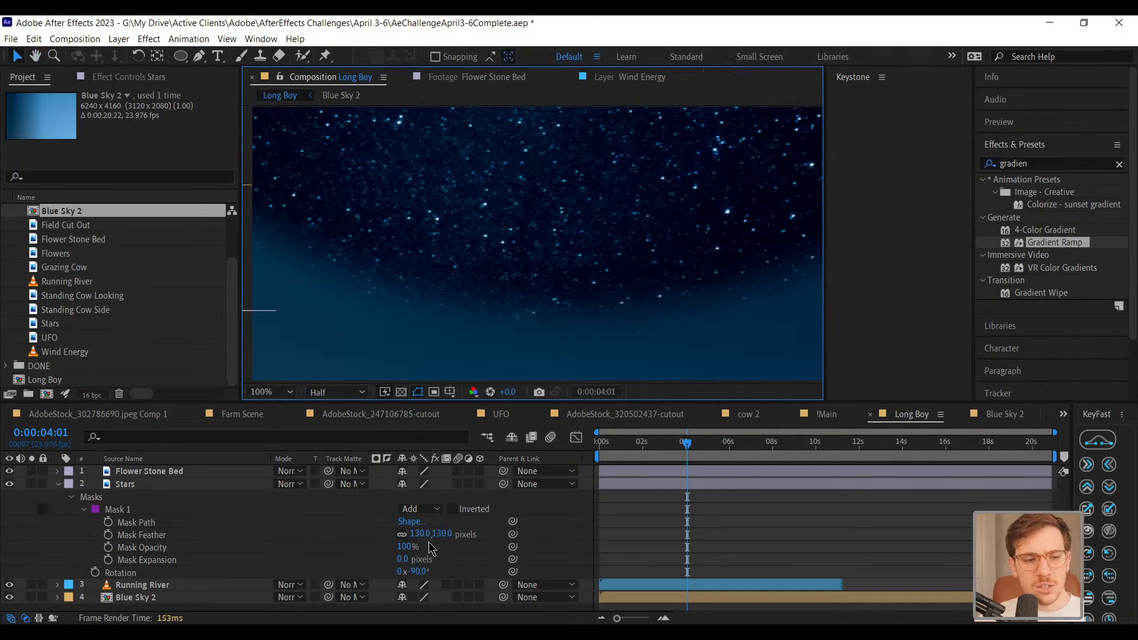
left_click_drag(444, 535, 499, 533)
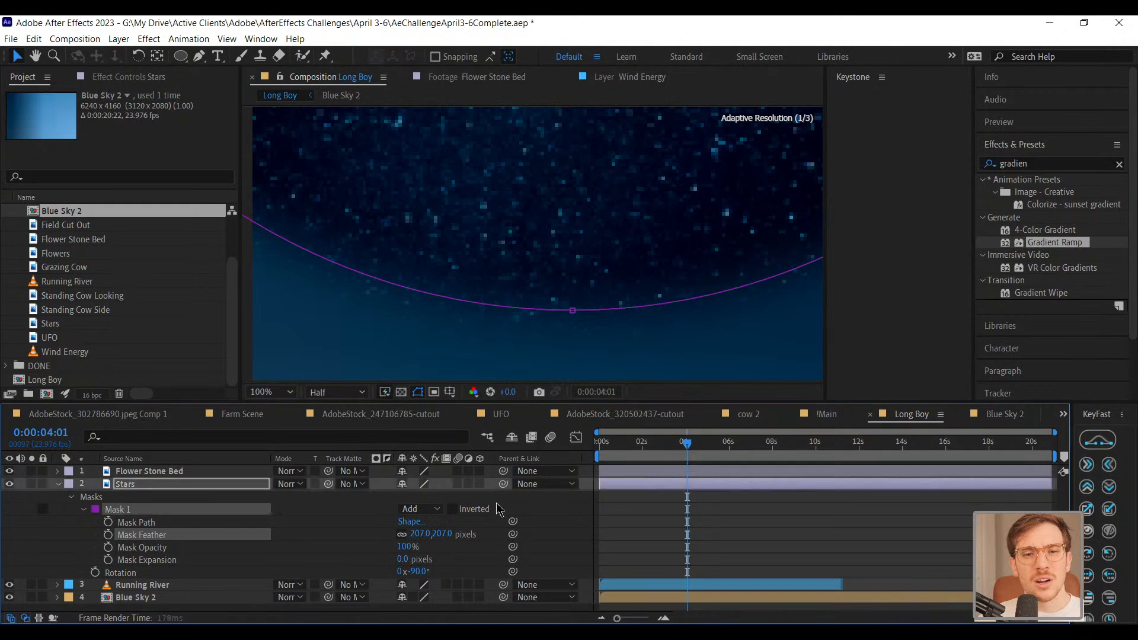
scroll(682, 252, "down", 2)
left_click(749, 548)
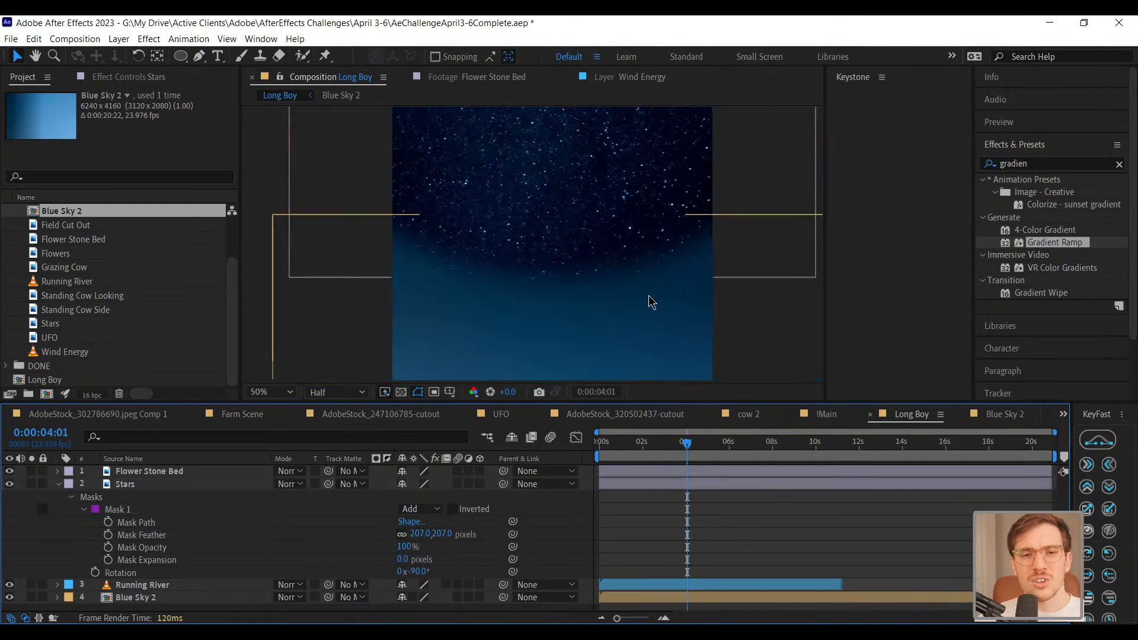
Lower the top point of the Stars layer's Mask 1 to the layer's upper edge so the feather blends into the river
scroll(648, 295, "down", 2)
key("space")
left_click_drag(532, 218, 528, 361)
left_click_drag(532, 193, 533, 285)
left_click(524, 150)
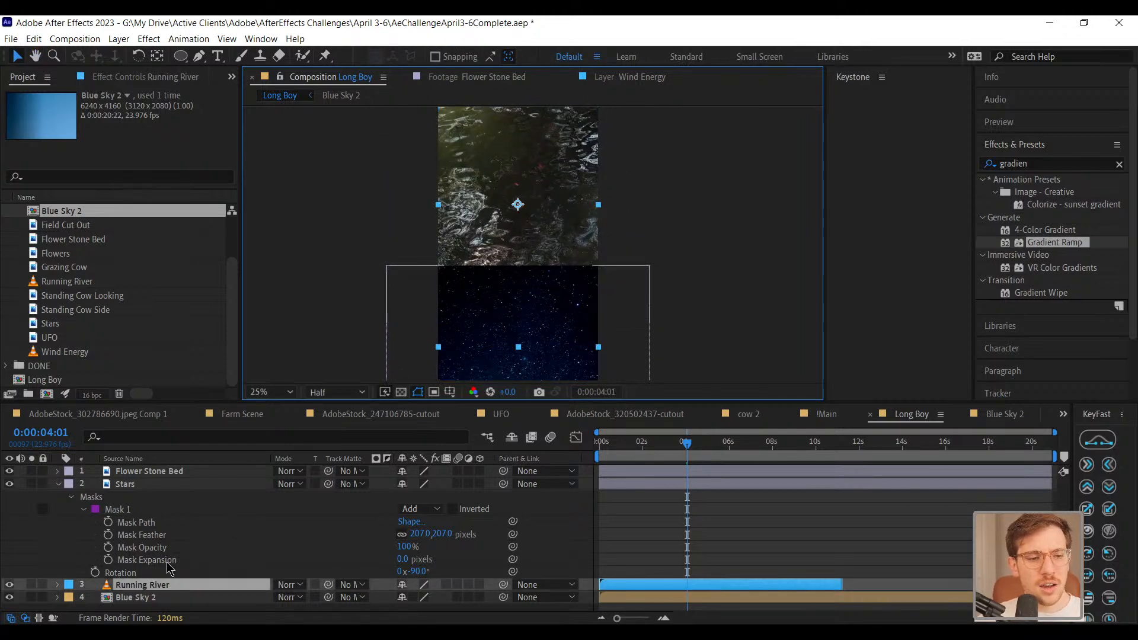
left_click(134, 511)
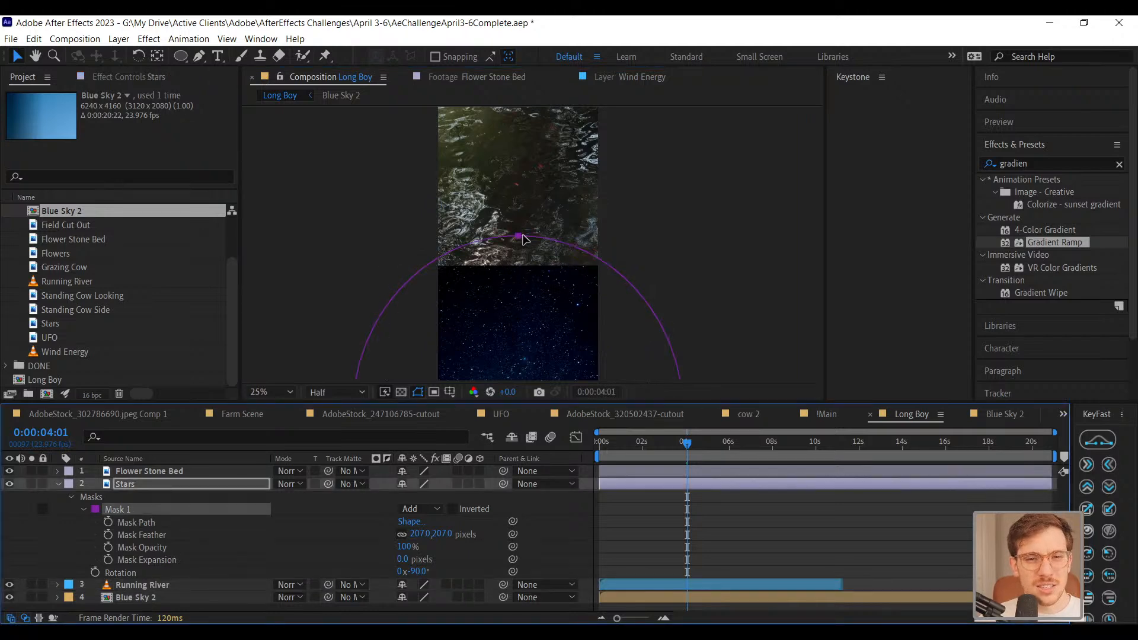
left_click_drag(519, 236, 517, 275)
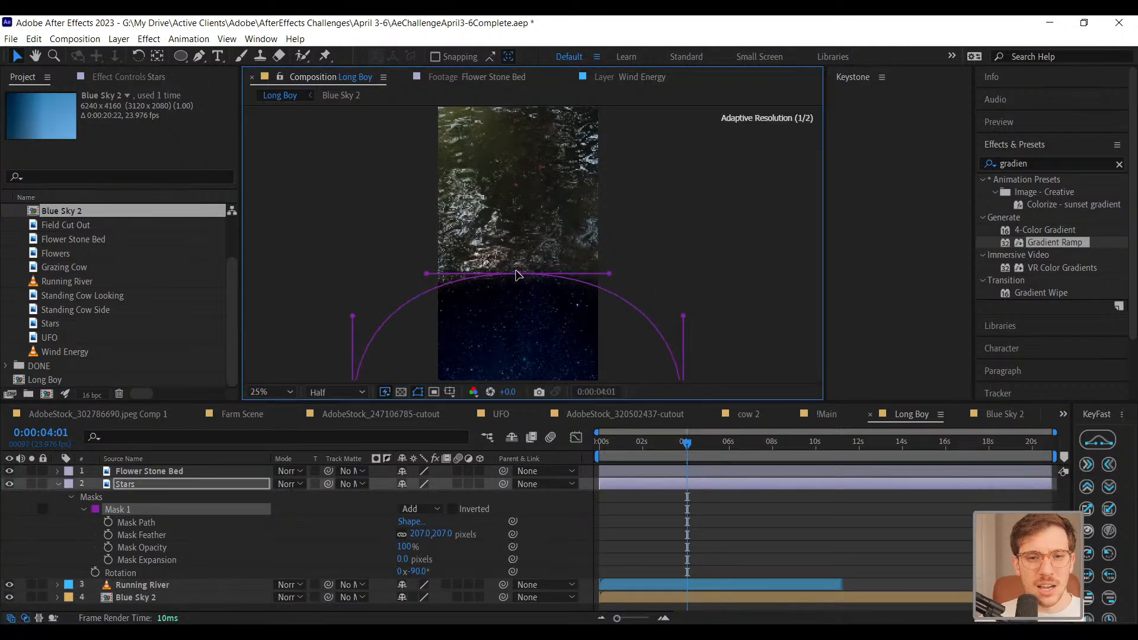
left_click(515, 185)
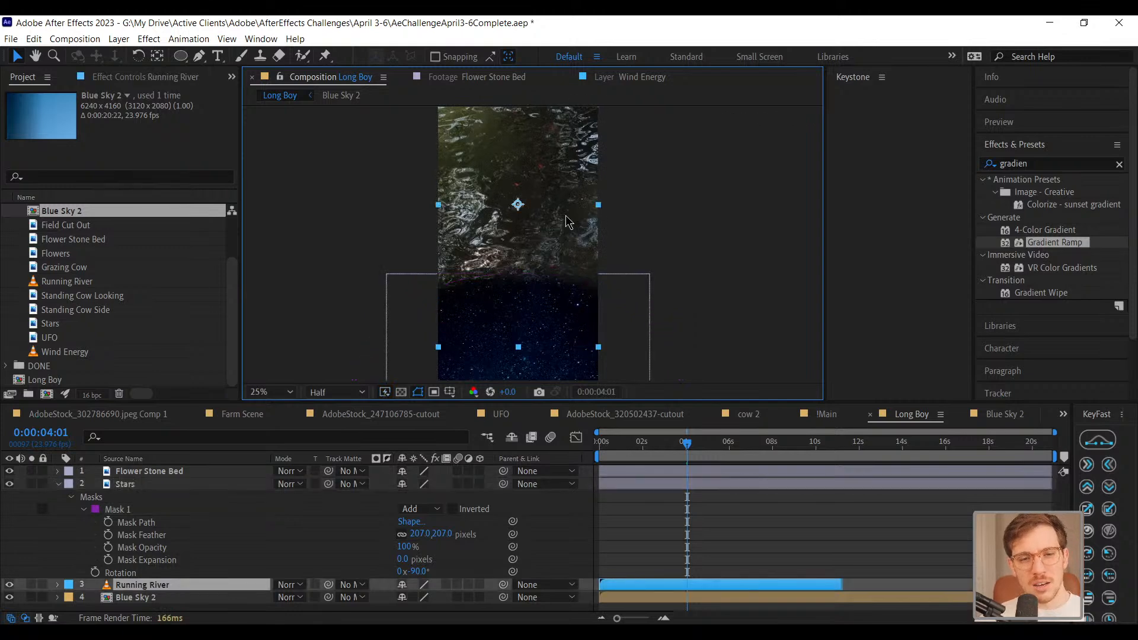
Examine the stacked river, stars and sky sections of Long Boy, both as a whole and close up at the river seam
key("comma")
key("comma")
key("comma")
key("comma")
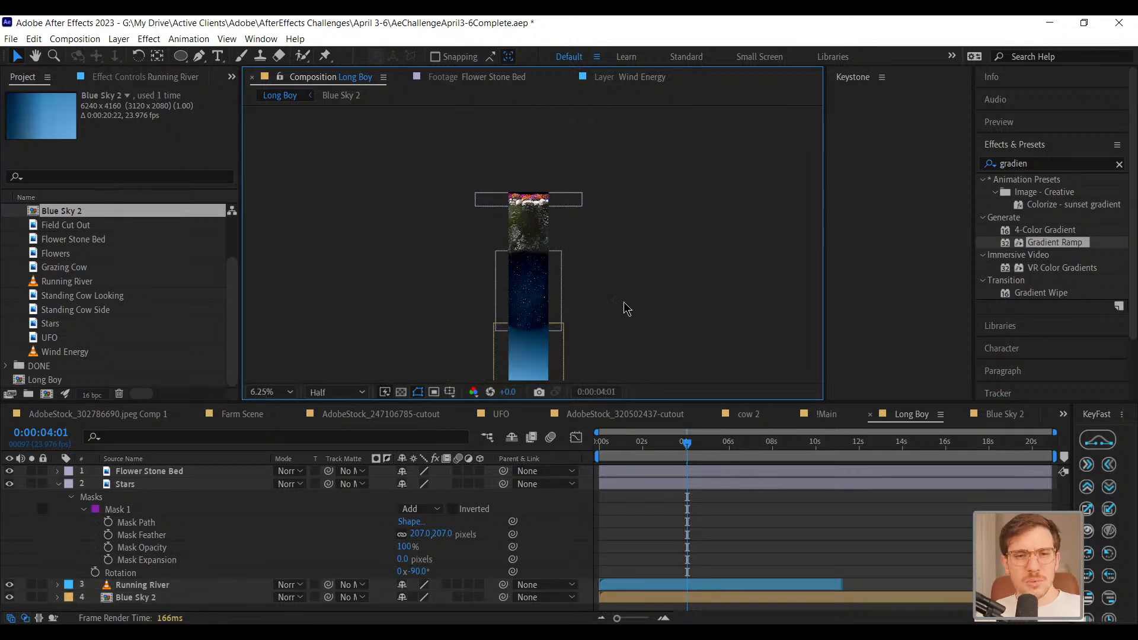
key("period")
key("period")
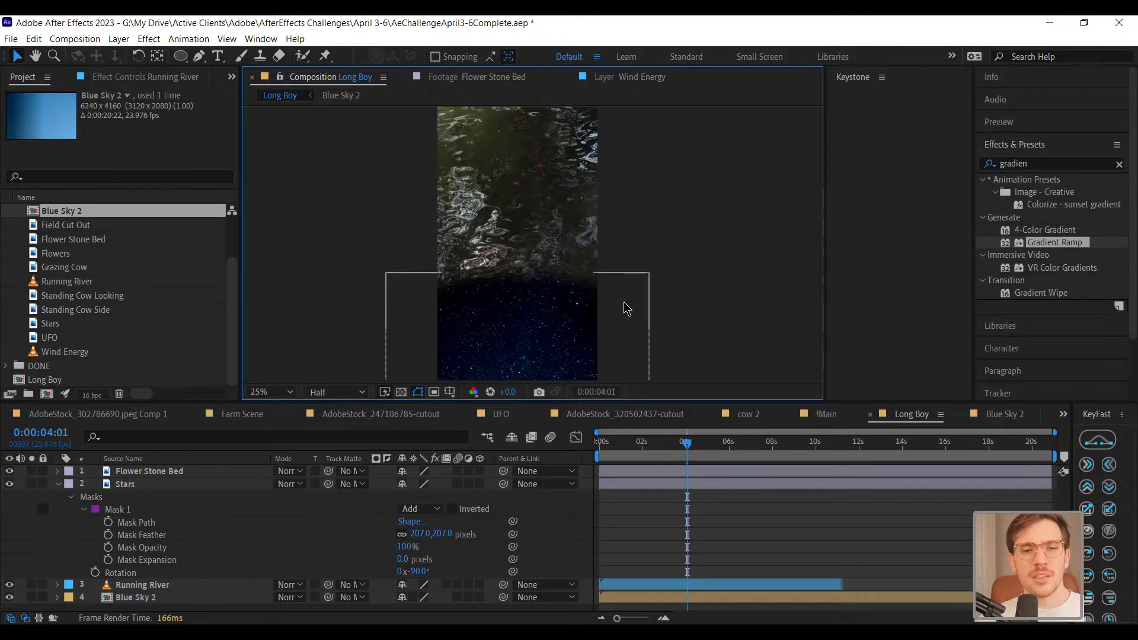
key("comma")
key("comma")
key("comma")
key("comma")
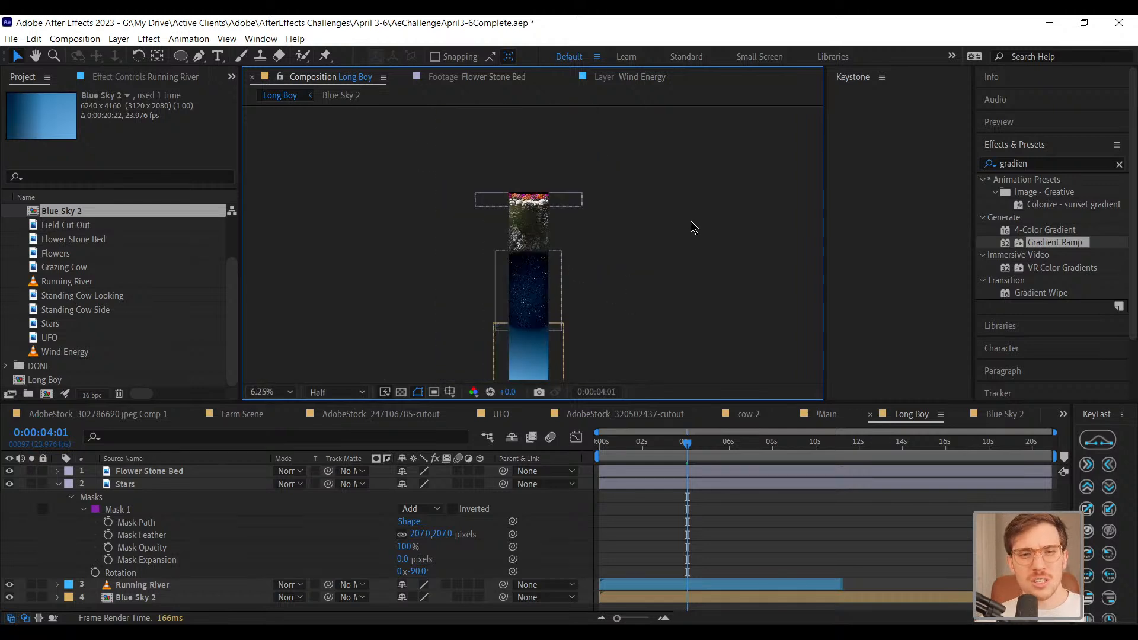
key("period")
left_click_drag(632, 310, 626, 228)
Show the transform properties of the Stars layer, try moving the layer, and undo the move
left_click(526, 255)
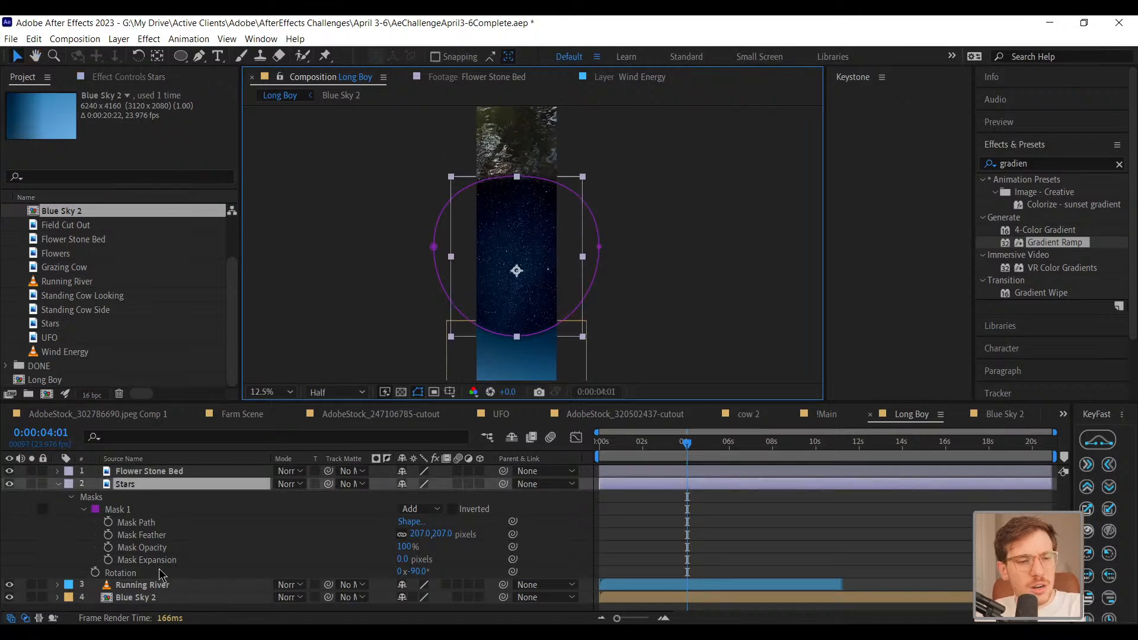
key("p")
left_click(58, 485)
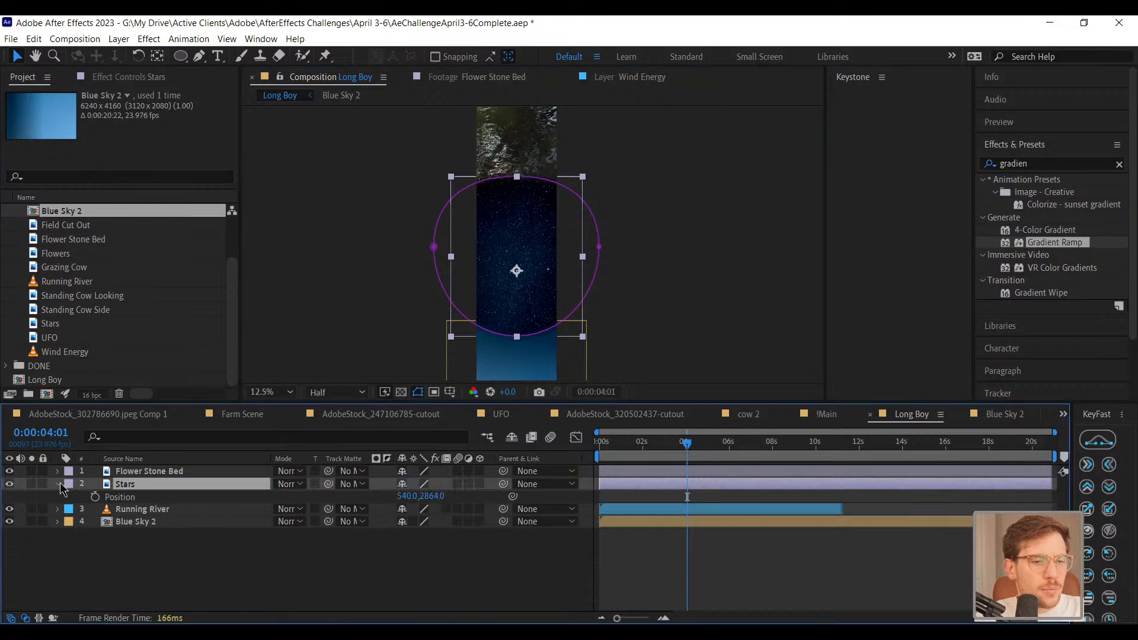
left_click(58, 484)
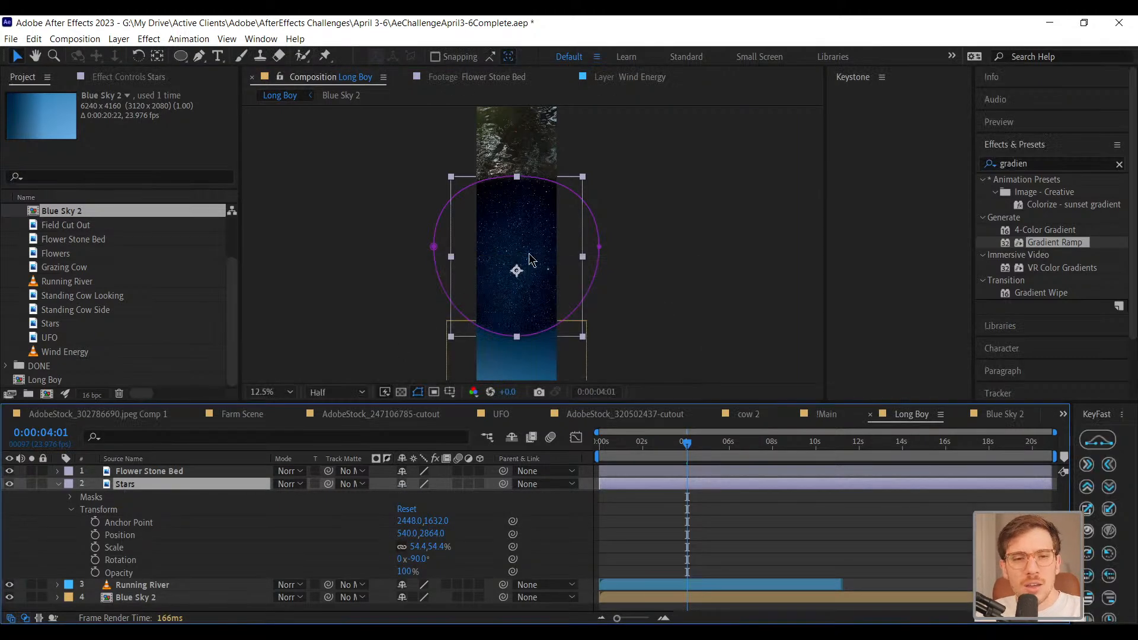
mouse_move(547, 291)
left_mouse_down()
mouse_move(557, 165)
mouse_move(547, 358)
mouse_move(548, 231)
mouse_move(559, 288)
left_mouse_up()
key("ctrl+z")
Inspect the masked Stars layer up close and its transitions to the river above and the sky below
key("period")
key("period")
key("period")
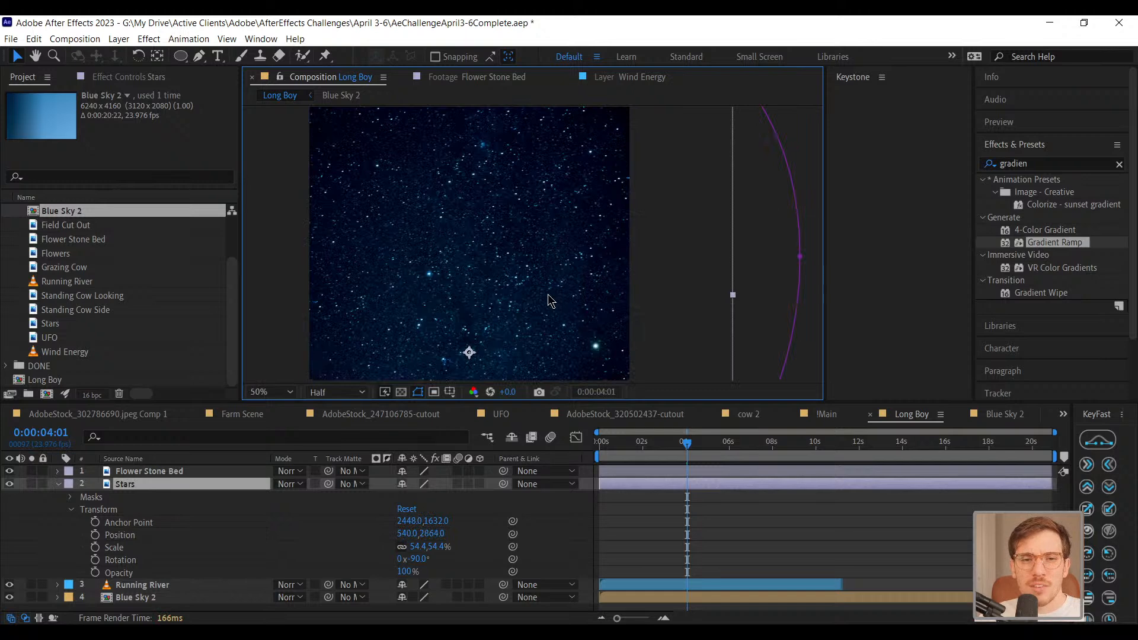
scroll(548, 285, "down", 2)
scroll(525, 278, "up", 2)
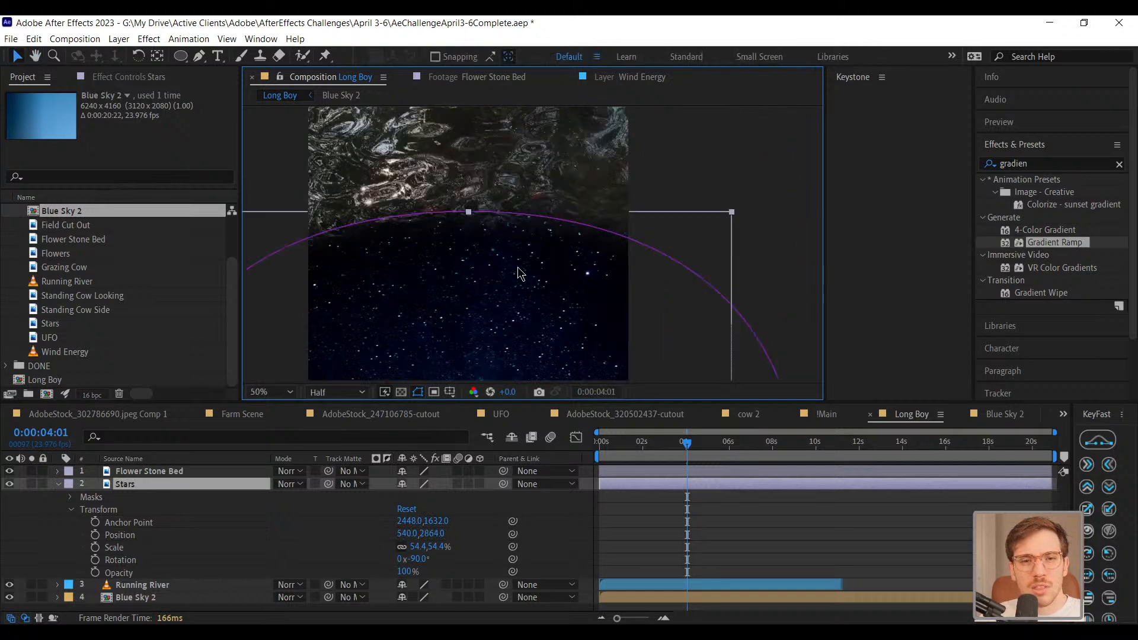
key("comma")
key("comma")
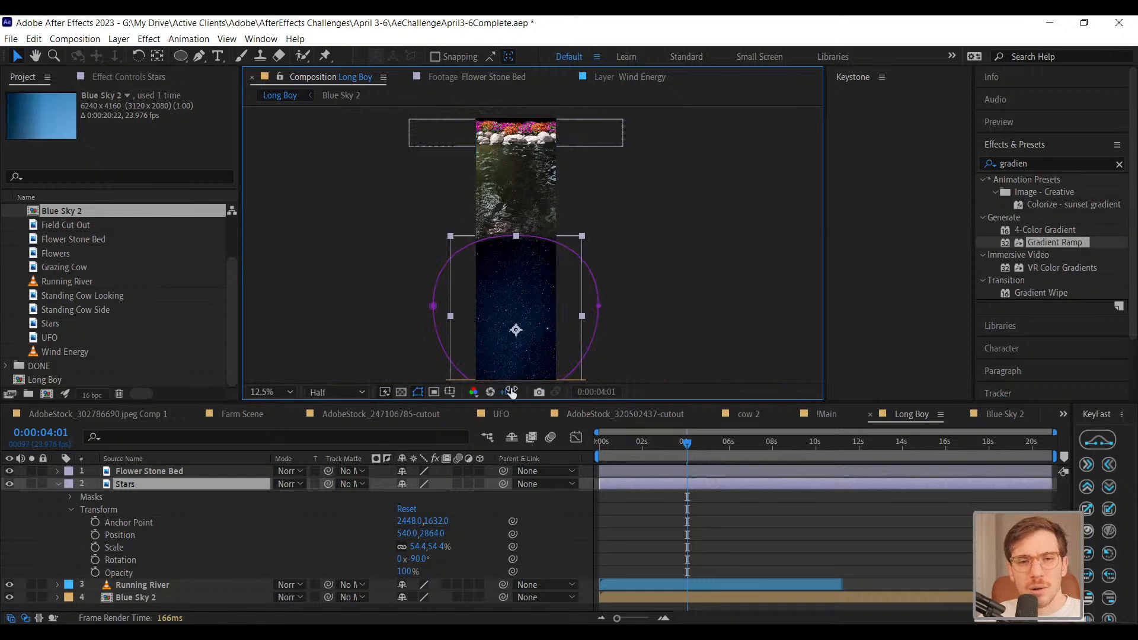
left_click(657, 308)
left_click(556, 336)
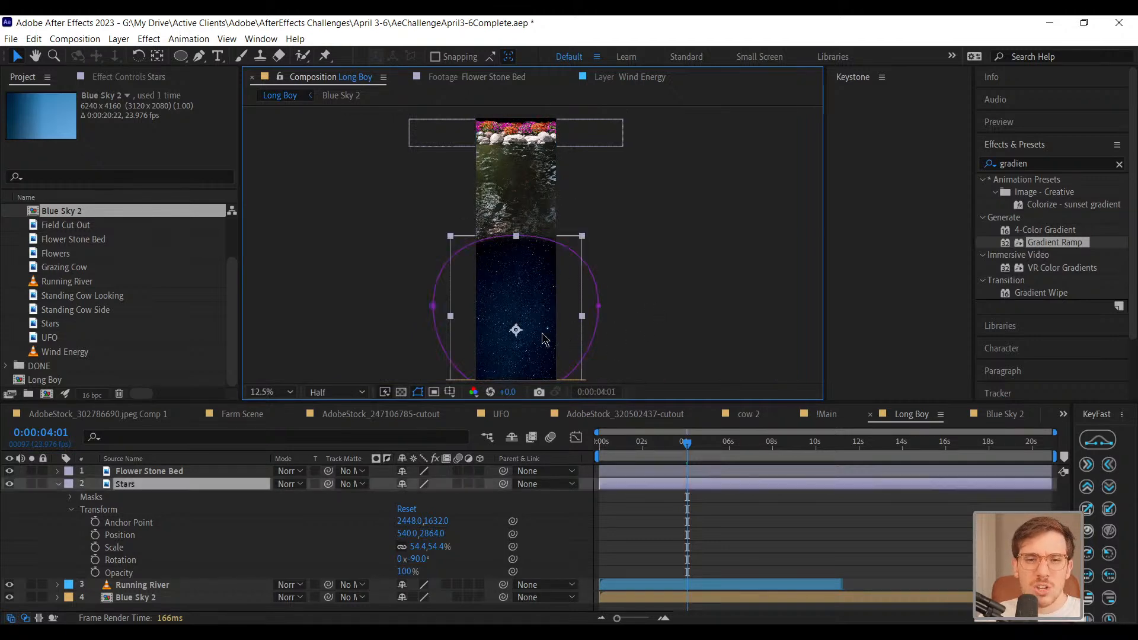
left_click_drag(628, 293, 635, 221)
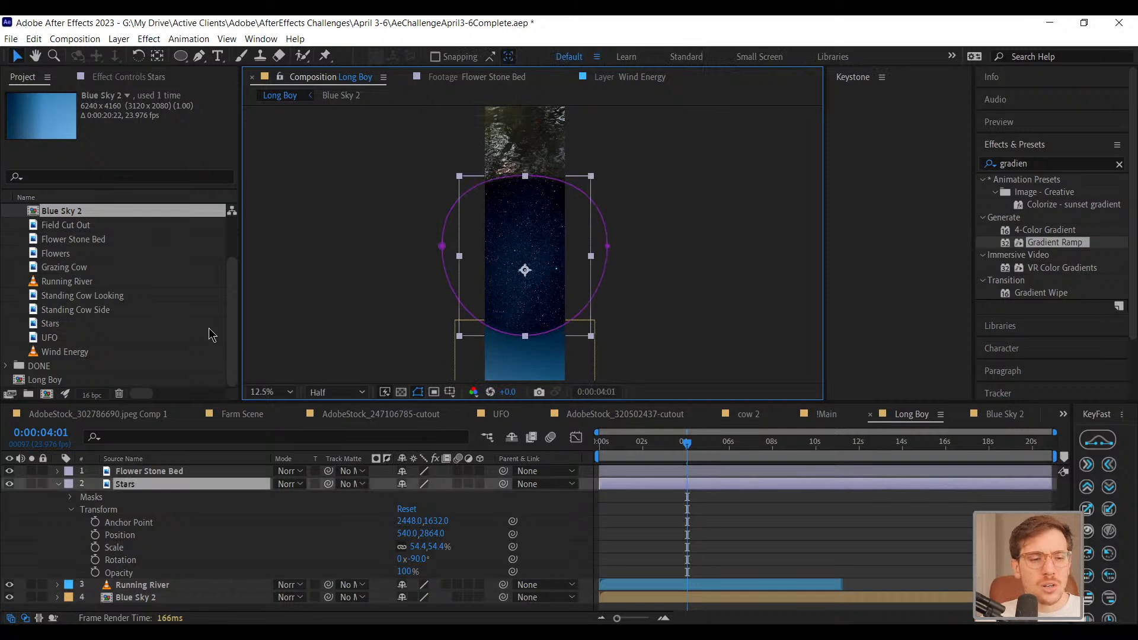
Enable keyframing for the Mask Path of Mask 1 on the Stars layer at 0:00:04:01
left_click(71, 497)
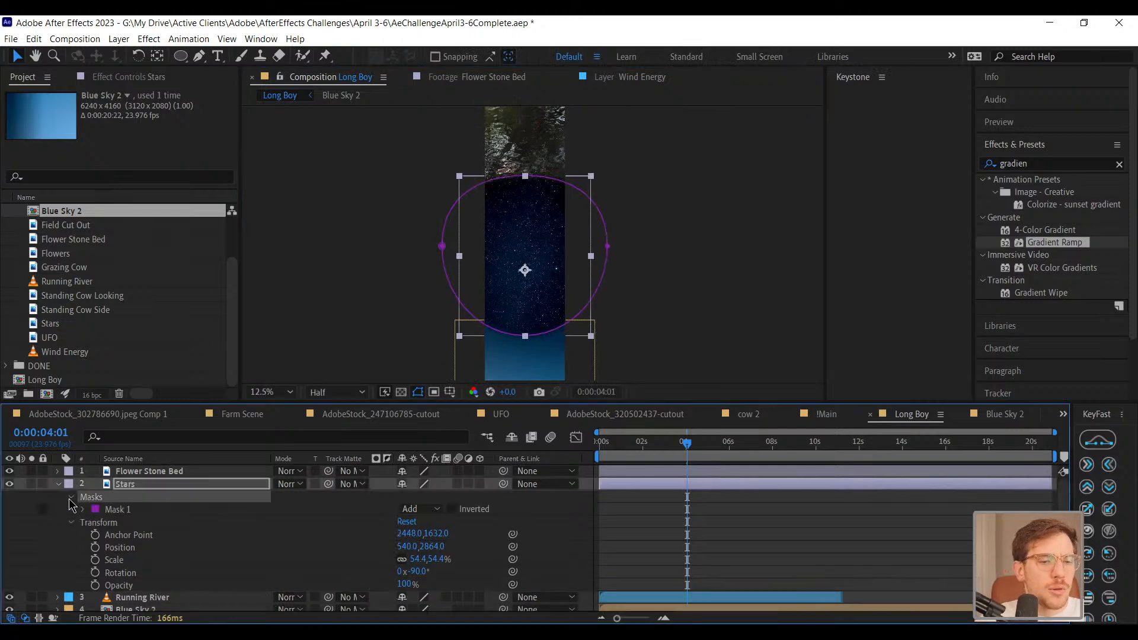
left_click(82, 509)
left_click(83, 510)
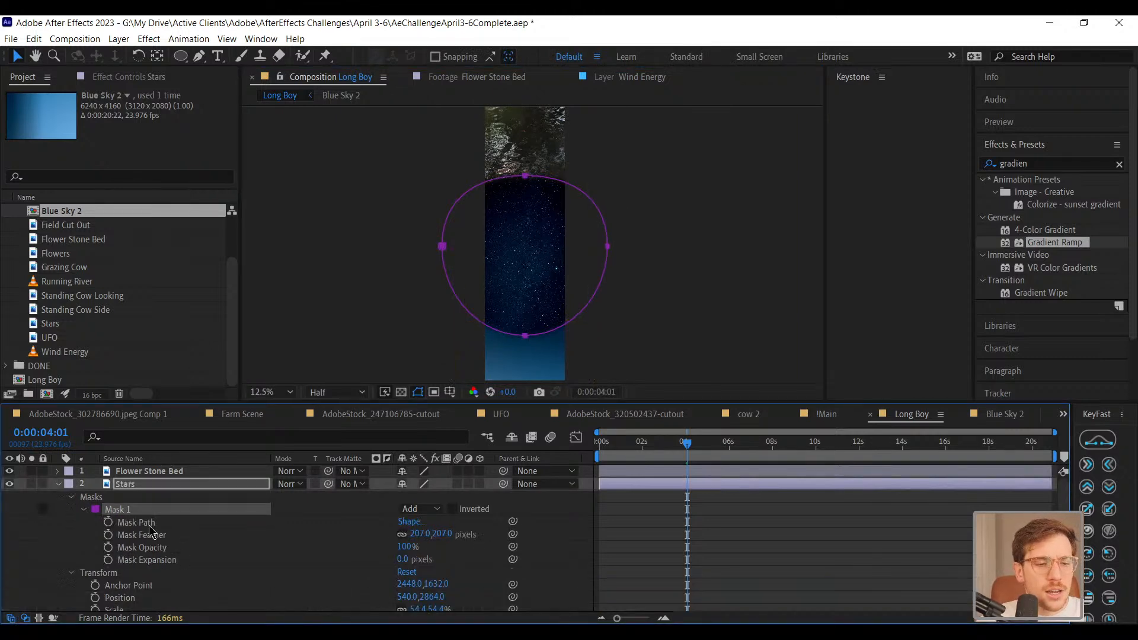
left_click(143, 523)
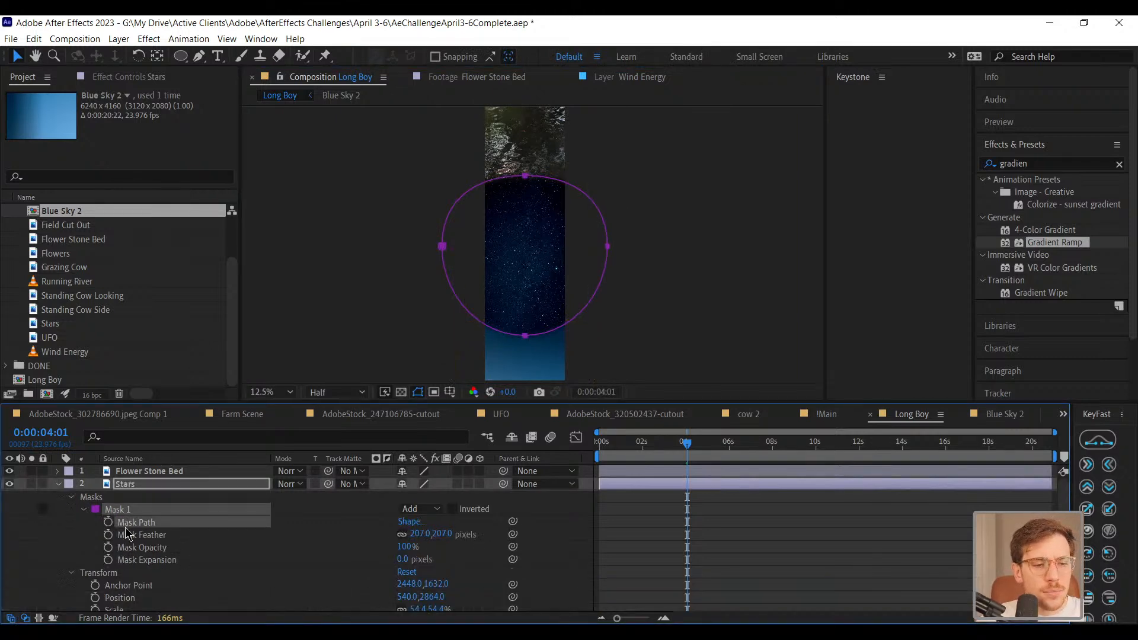
left_click(108, 522)
At 0:00:05:16, shift the whole Mask 1 path upward on the Stars layer to record a second Mask Path keyframe
left_click_drag(687, 443, 725, 458)
left_click_drag(410, 144, 655, 367)
left_click_drag(607, 245, 611, 171)
left_click(772, 563)
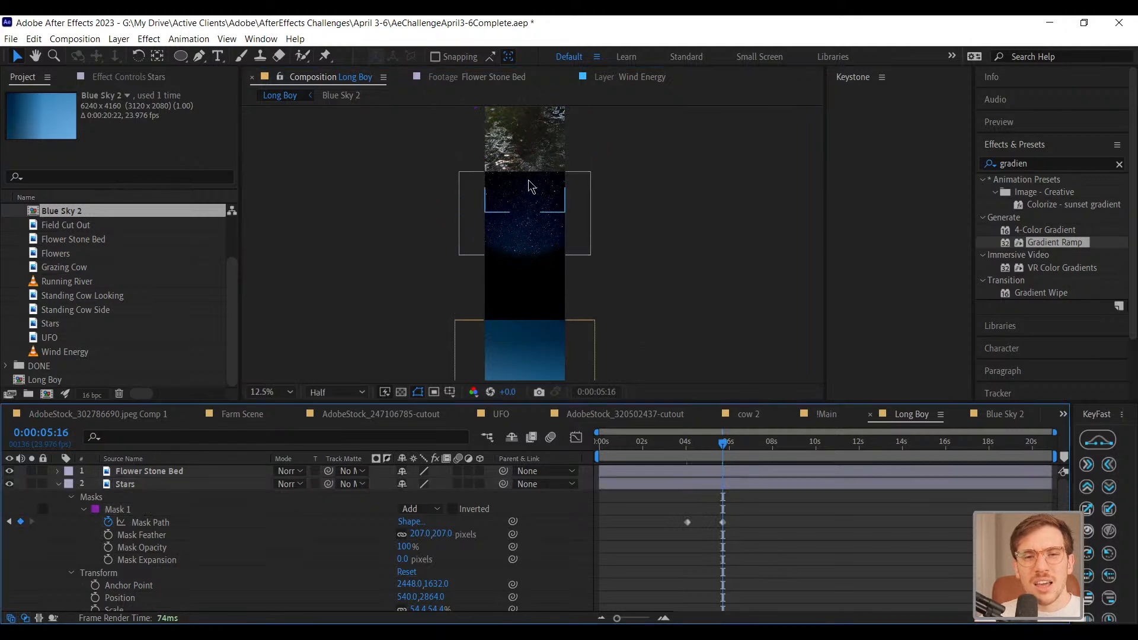
Review the shifted star mask up close while scrubbing past its second keyframe to 0:00:06:10
key("period")
left_click_drag(560, 236, 570, 325)
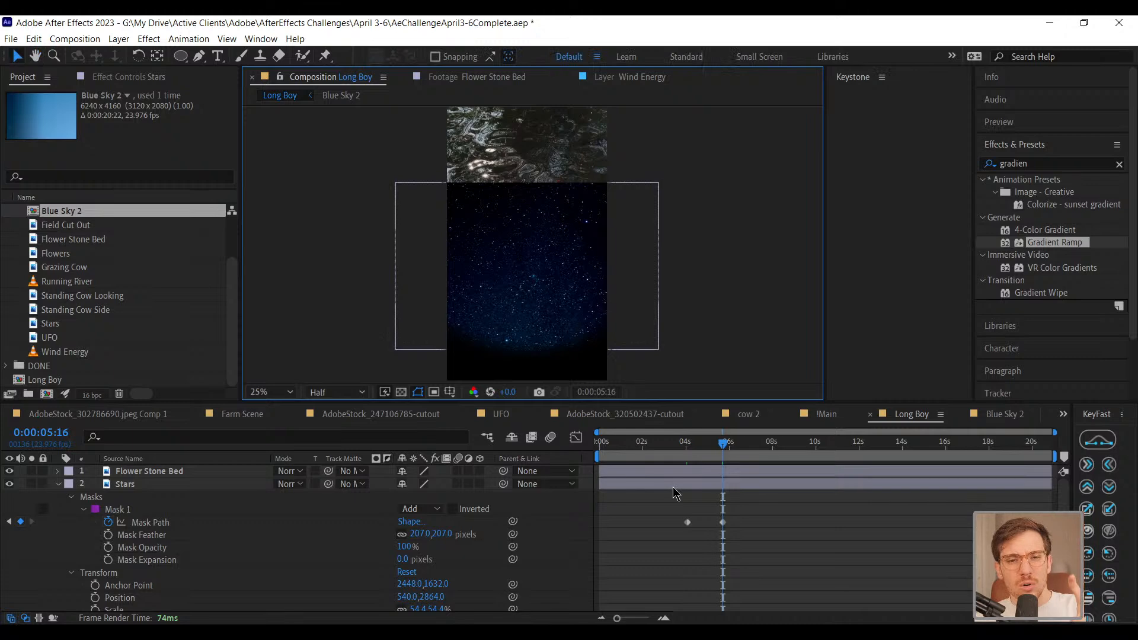
mouse_move(723, 443)
left_mouse_down()
mouse_move(679, 454)
mouse_move(739, 446)
left_mouse_up()
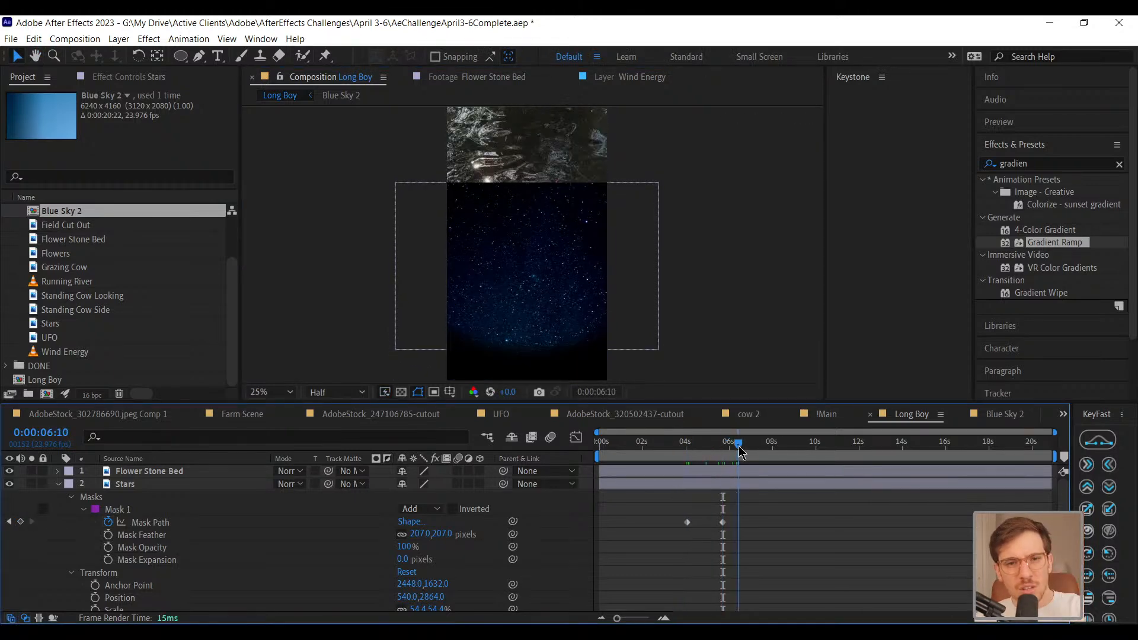
Delete both Mask Path keyframes of Mask 1 on the Stars layer
left_click(667, 446)
left_click_drag(811, 513, 669, 581)
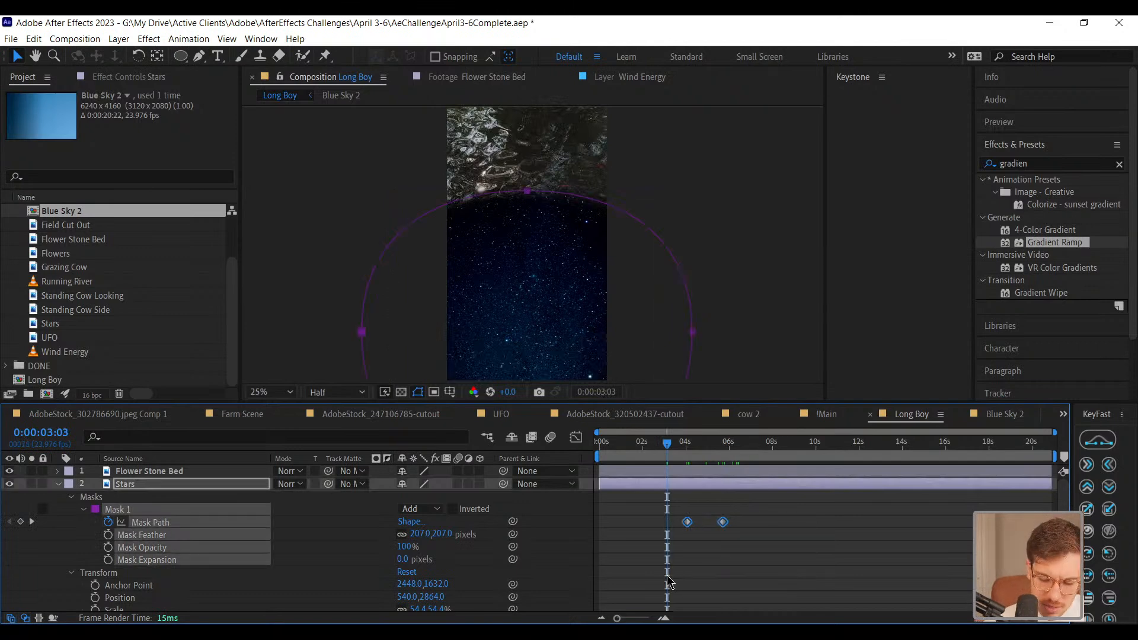
key("Delete")
key("comma")
key("comma")
key("comma")
key("comma")
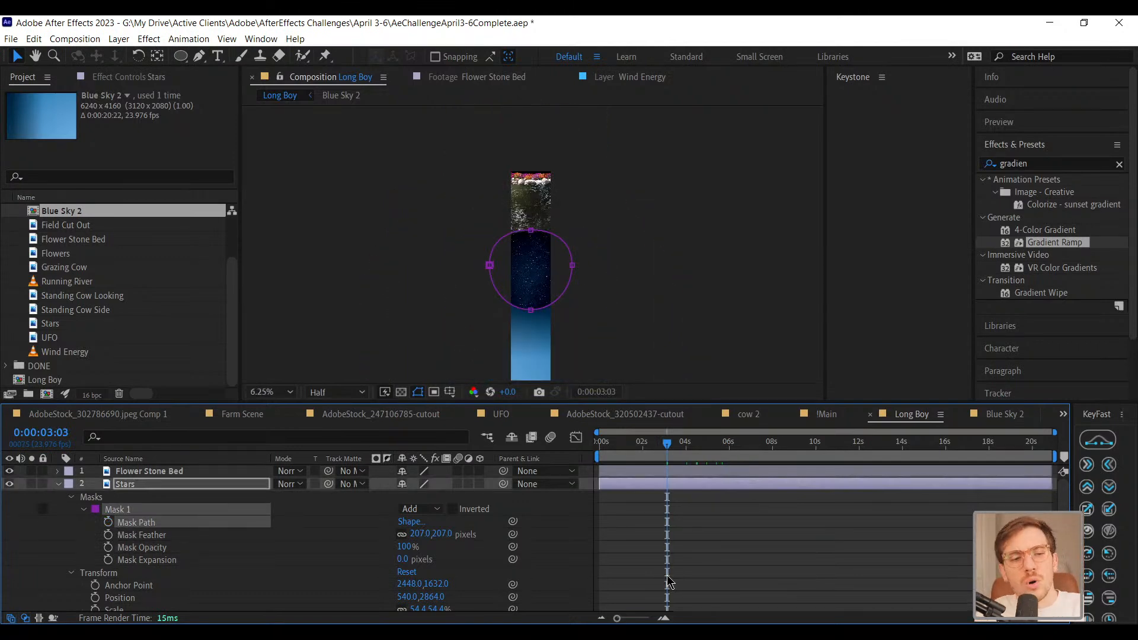
left_click(647, 565)
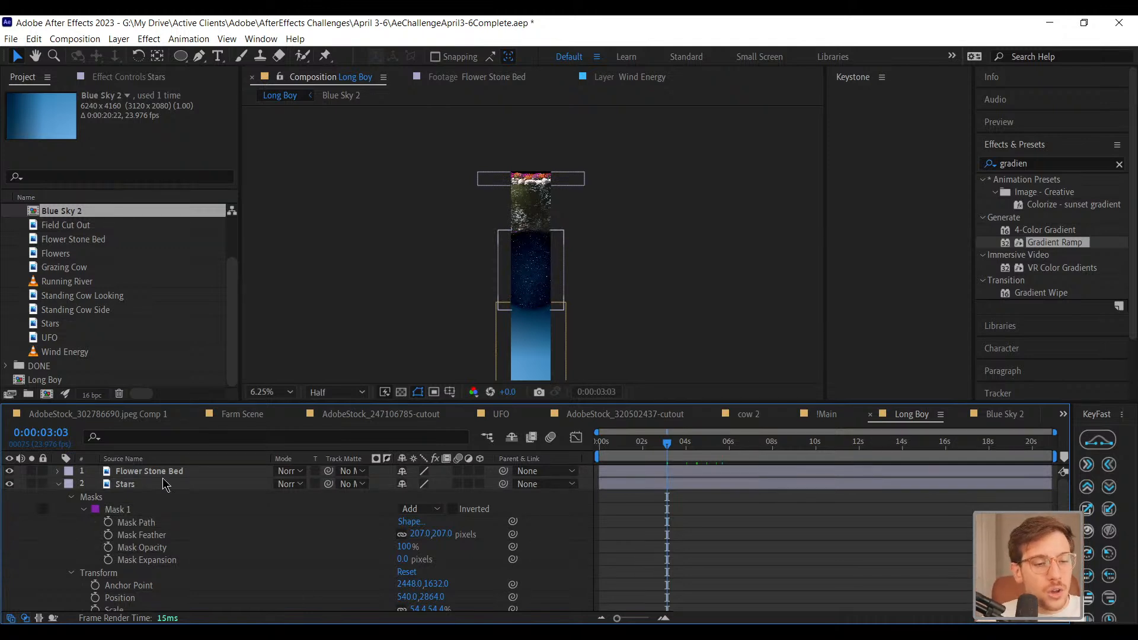
Delete Mask 1 from the Stars layer and leave no layer selected
left_click(128, 507)
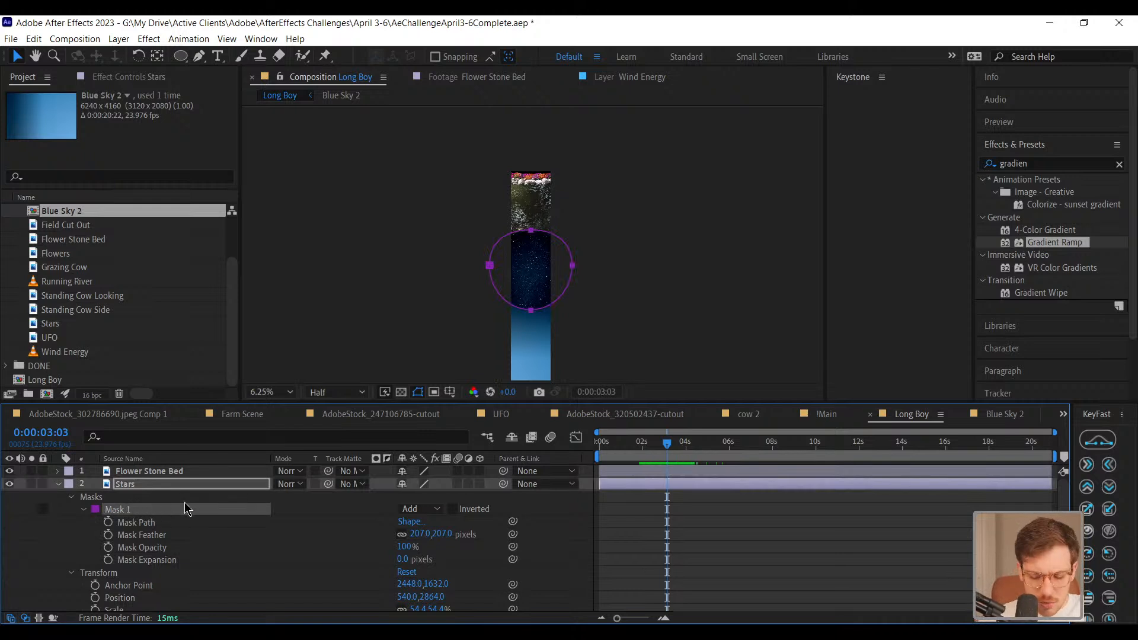
key("Delete")
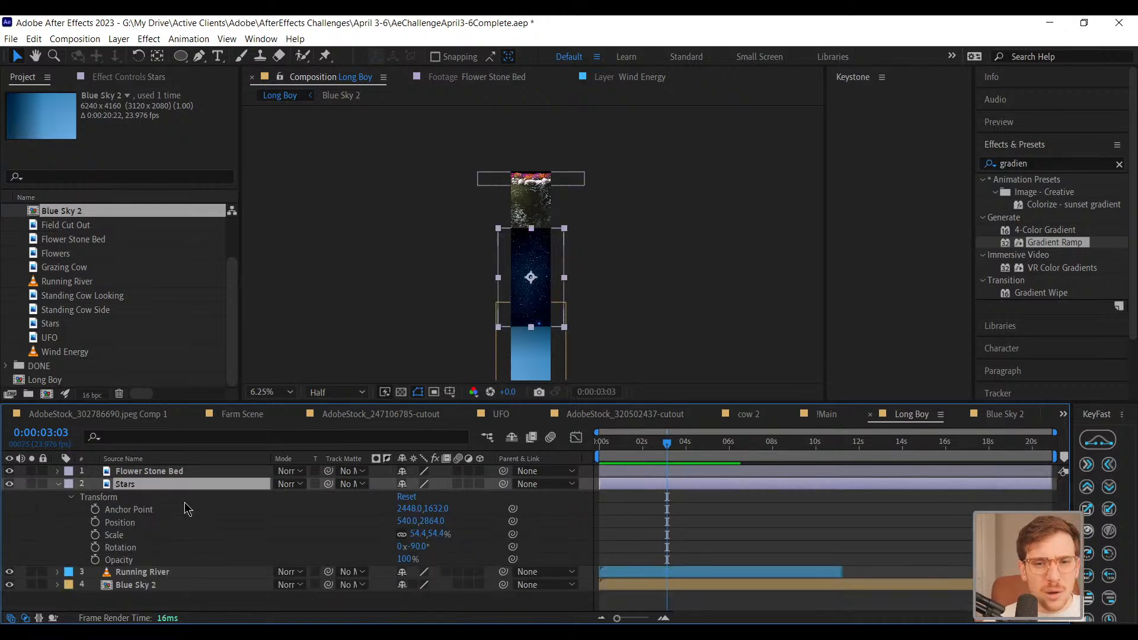
left_click(705, 514)
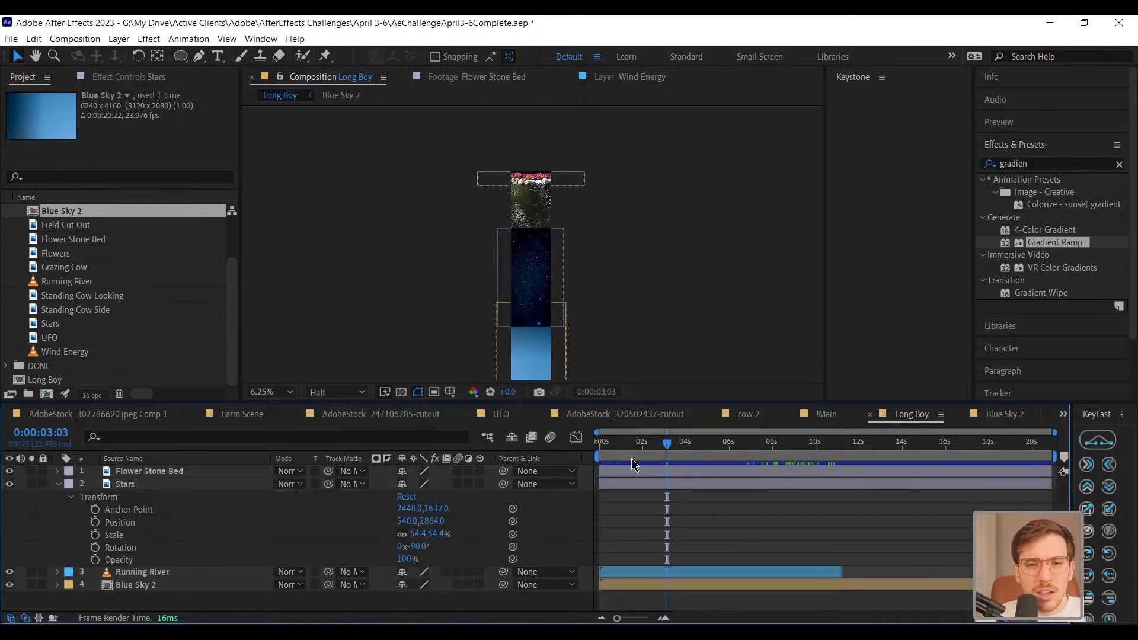
Draw a circle shape layer over the stars with the Ellipse tool, using a blue #3565B3 fill and no stroke
mouse_move(180, 56)
left_mouse_down()
mouse_move(222, 89)
mouse_move(227, 109)
mouse_move(224, 87)
left_mouse_up()
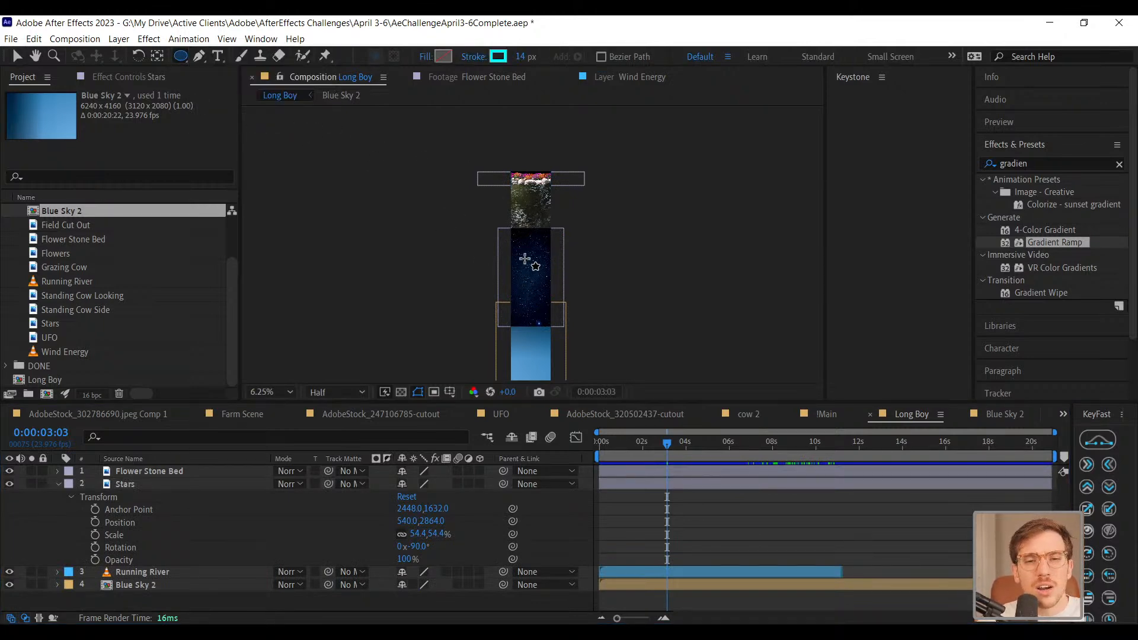
left_click_drag(511, 236, 565, 292)
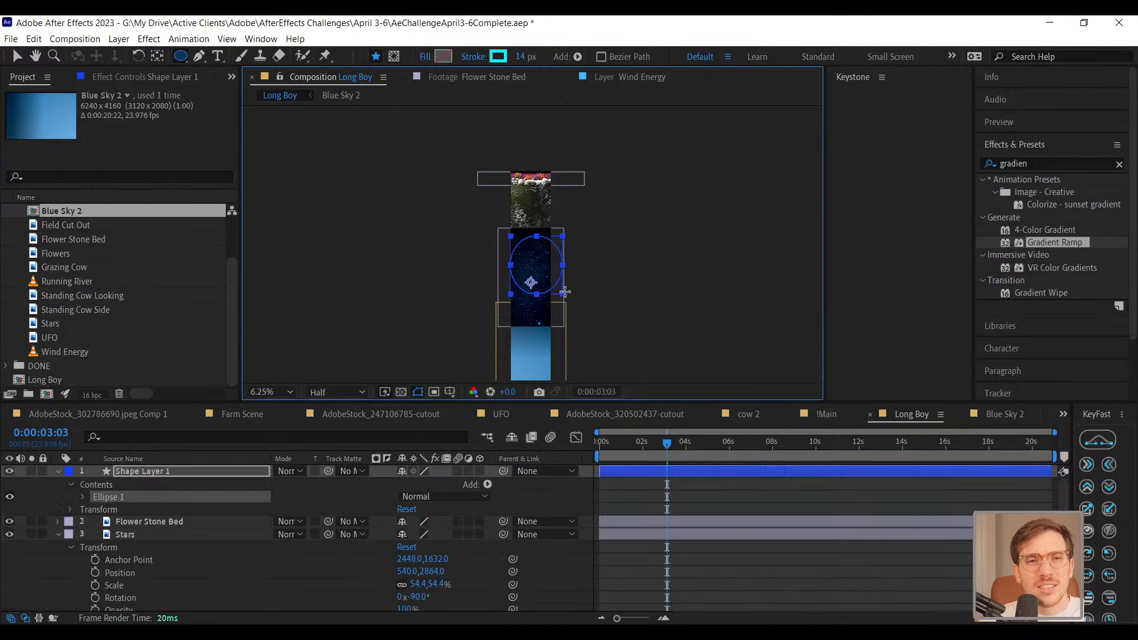
left_click(443, 57)
left_click(525, 265)
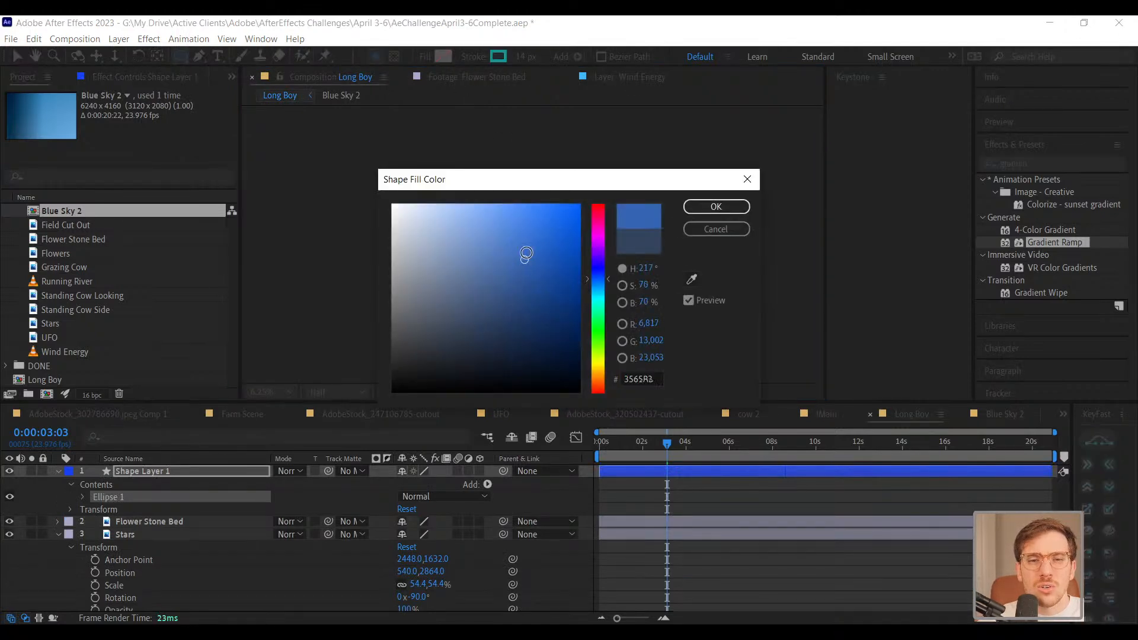
left_click(711, 209)
key("period")
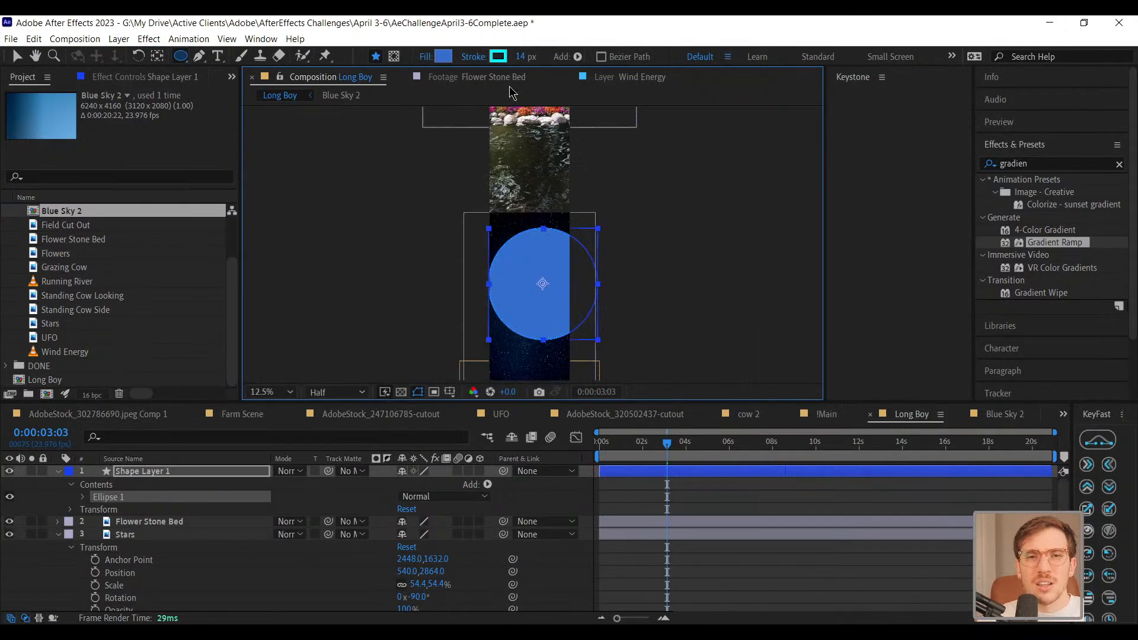
left_click(475, 58)
left_click(494, 255)
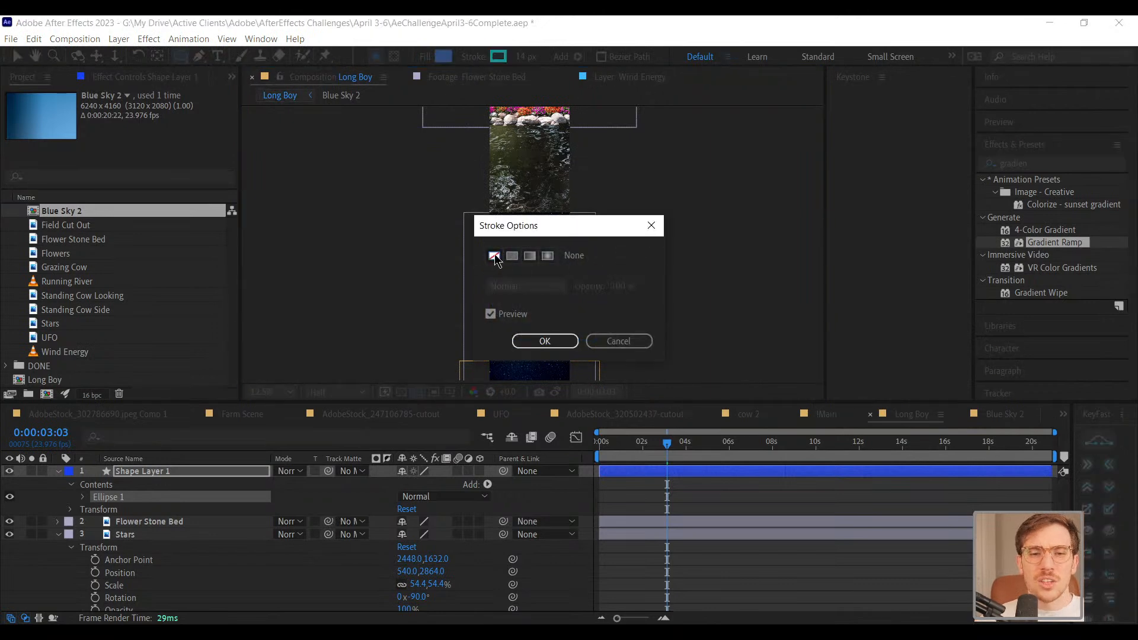
left_click(544, 341)
Move Shape Layer 1 below Flower Stone Bed so it sits directly above the Stars layer
left_click(175, 474)
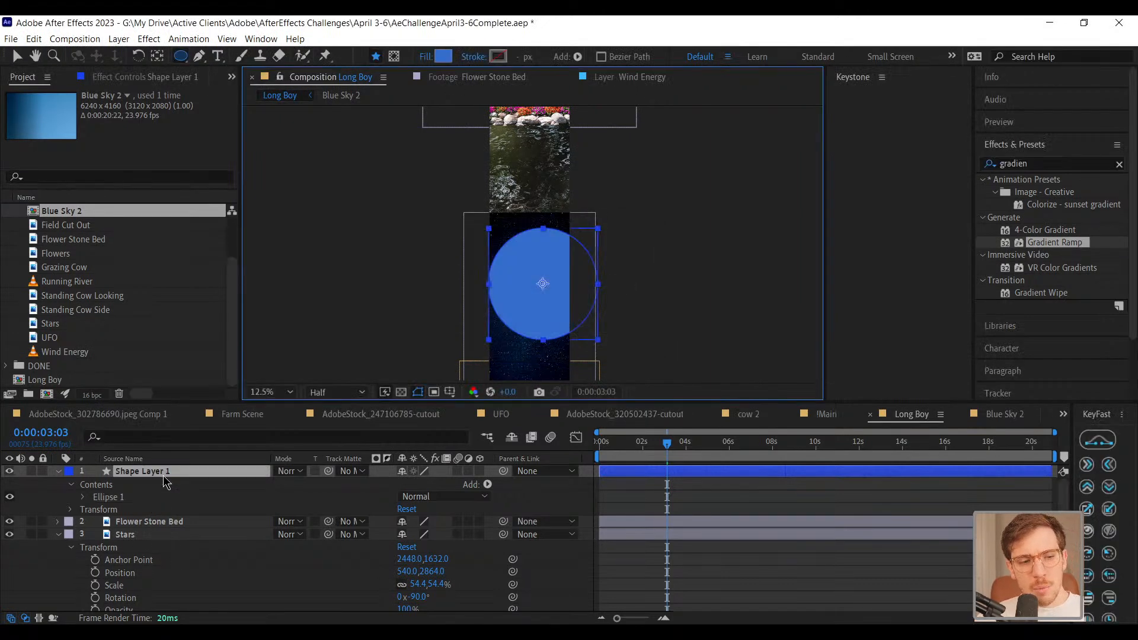
left_click_drag(173, 472, 170, 527)
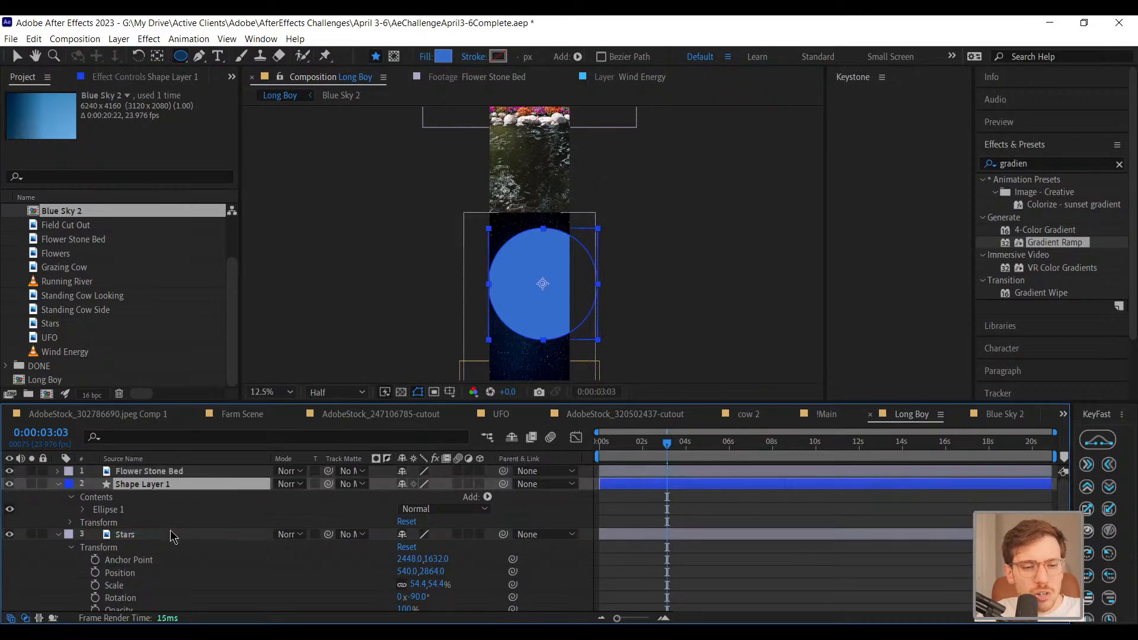
left_click(340, 534)
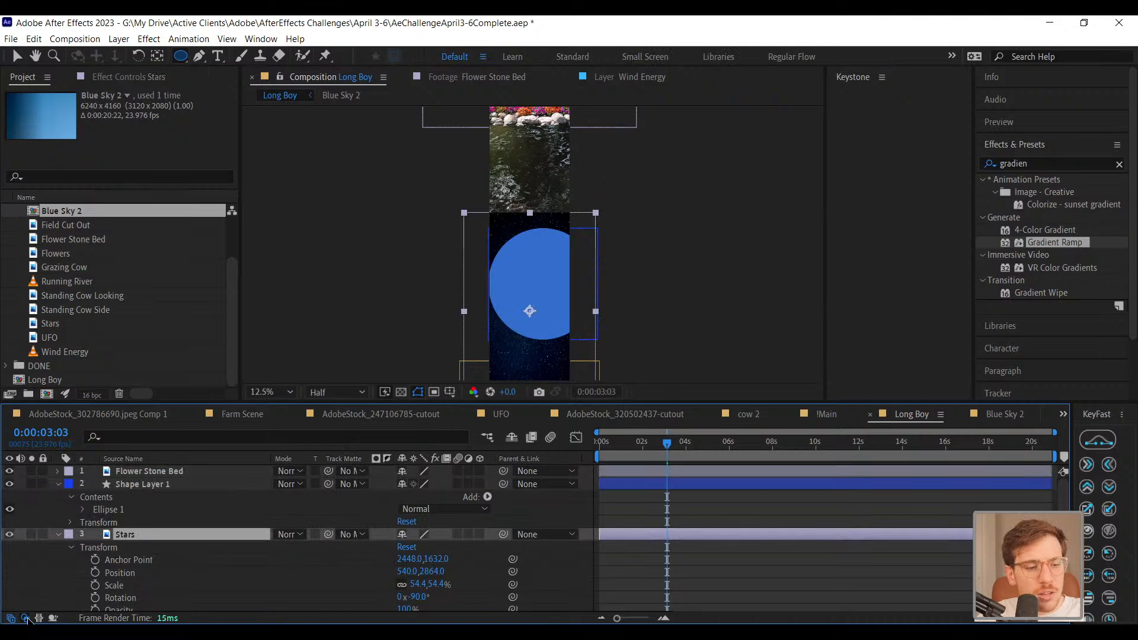
Examine the Layer Switches and Transfer Controls panes and the Track Matte choices for the Stars layer
left_click(13, 618)
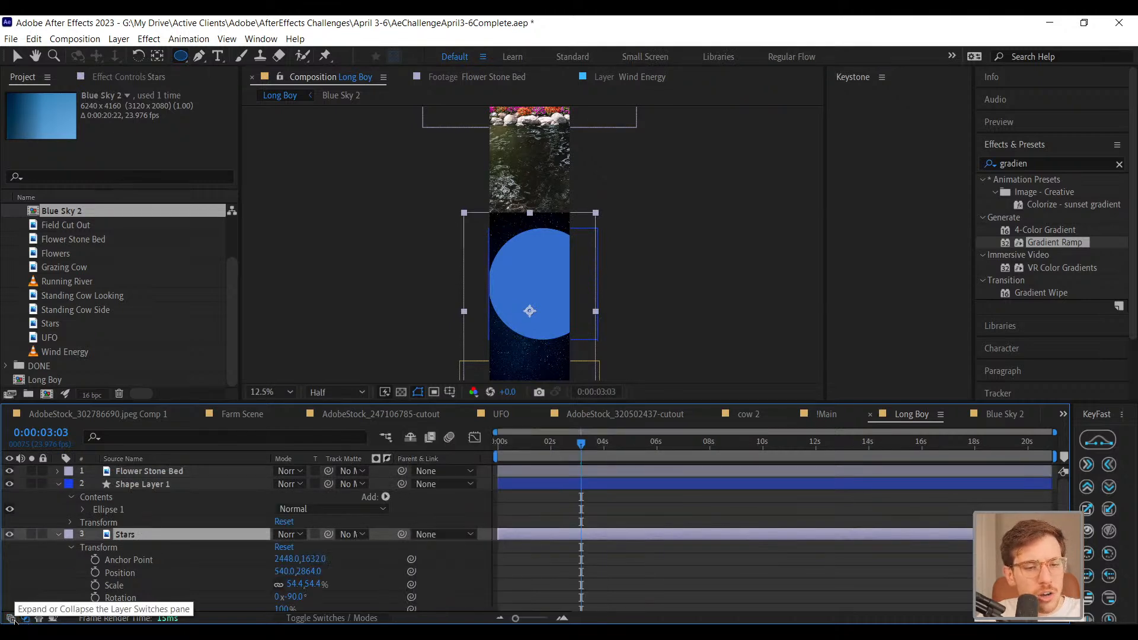
left_click(13, 618)
left_click(26, 618)
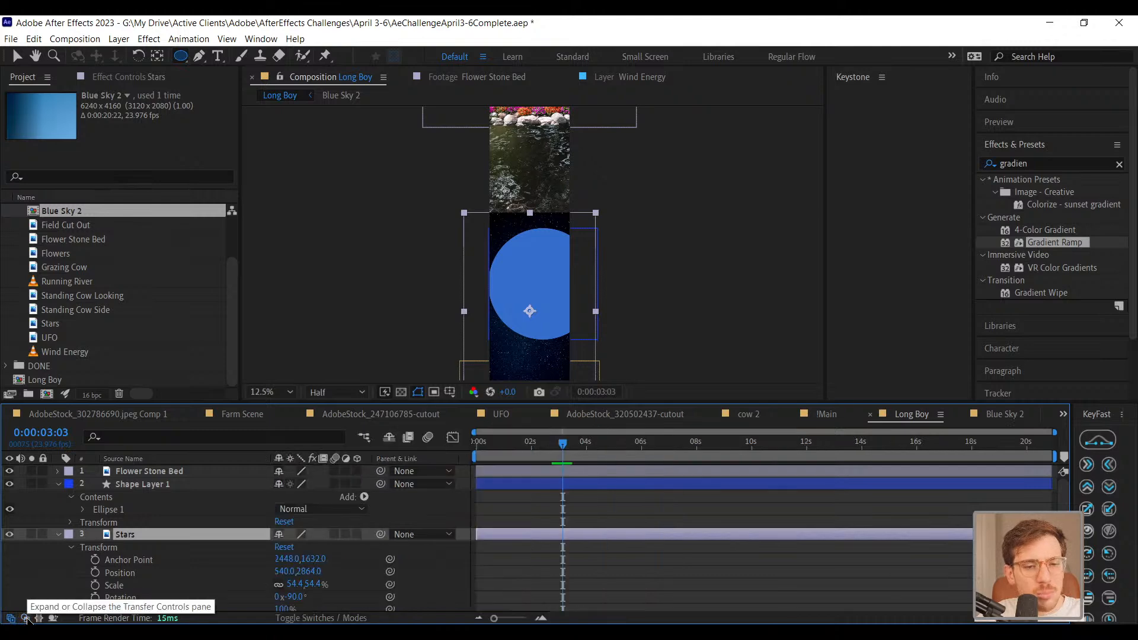
left_click(26, 618)
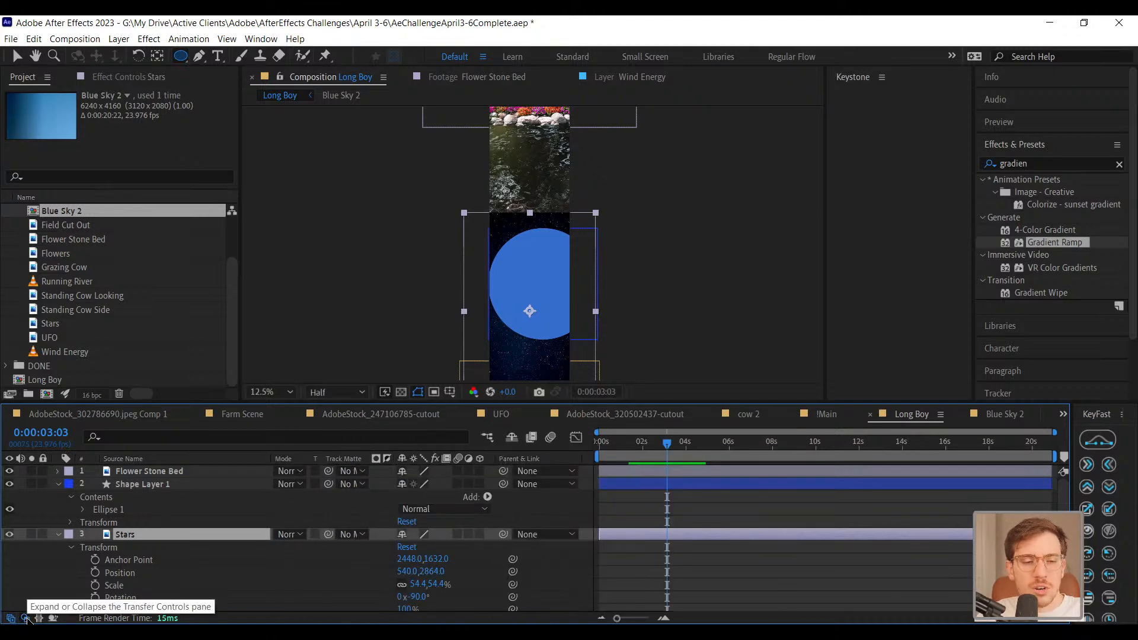
left_click(26, 618)
left_click(26, 618)
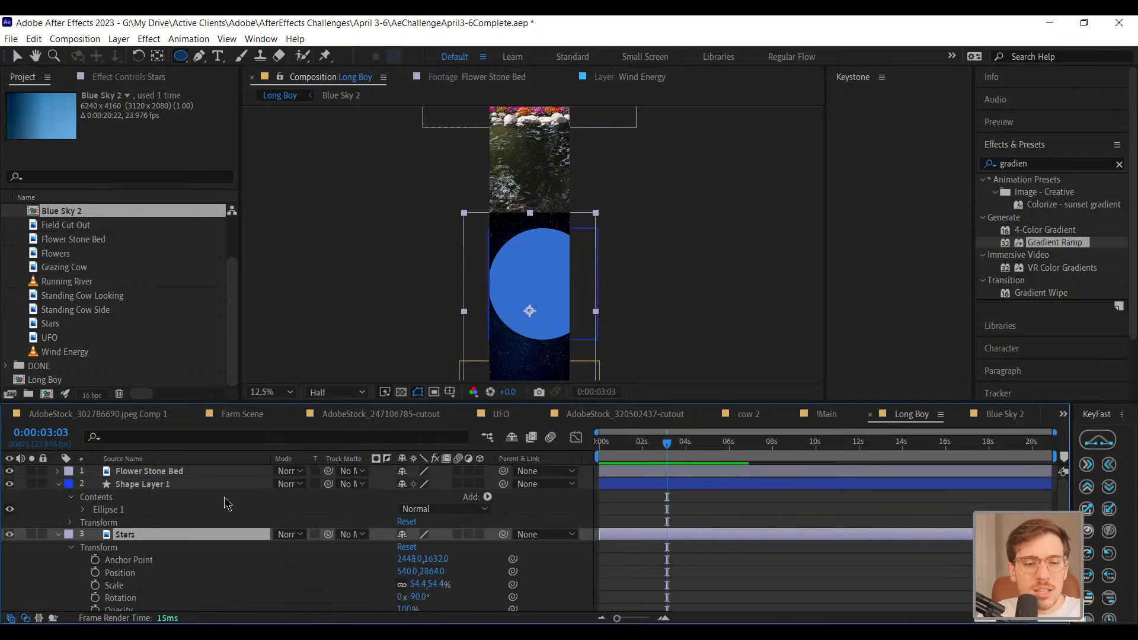
left_click(353, 536)
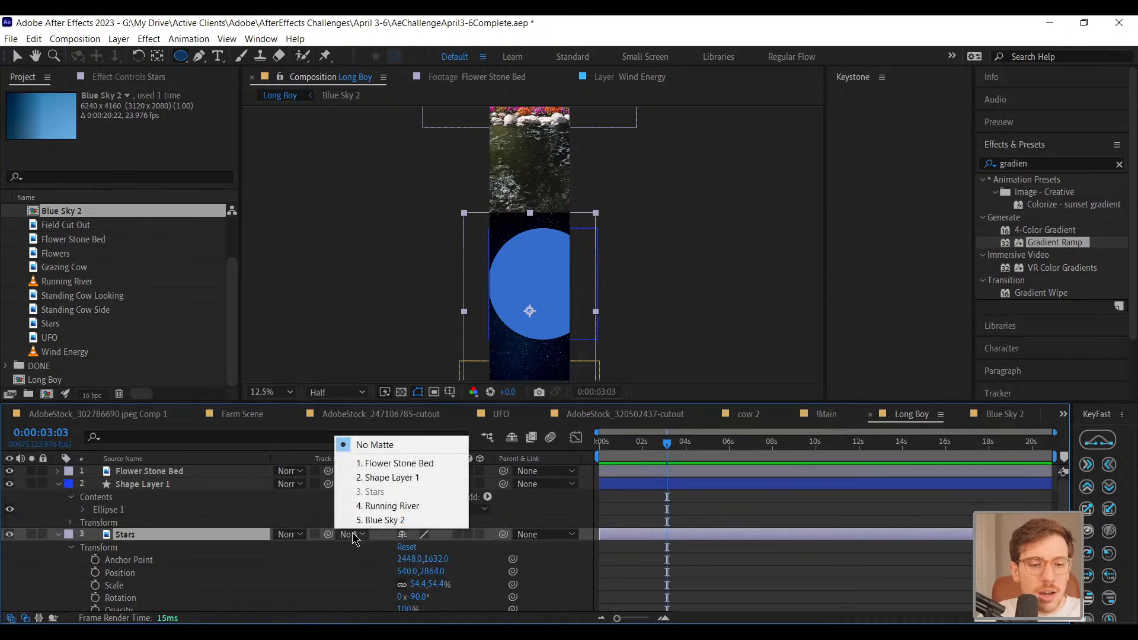
left_click(534, 298)
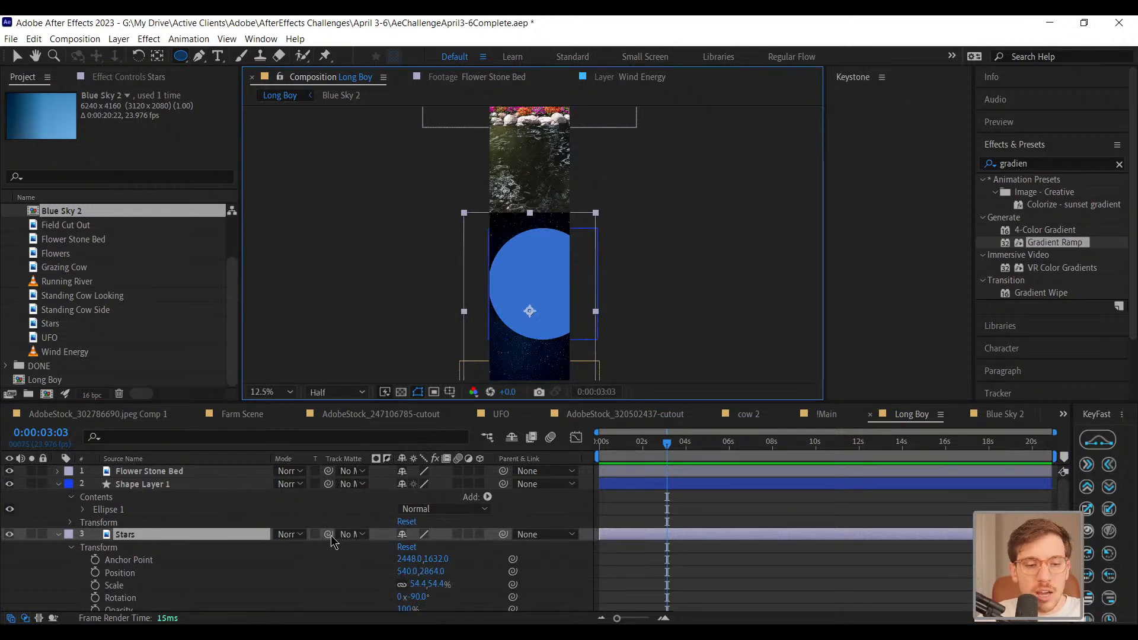
left_click(350, 535)
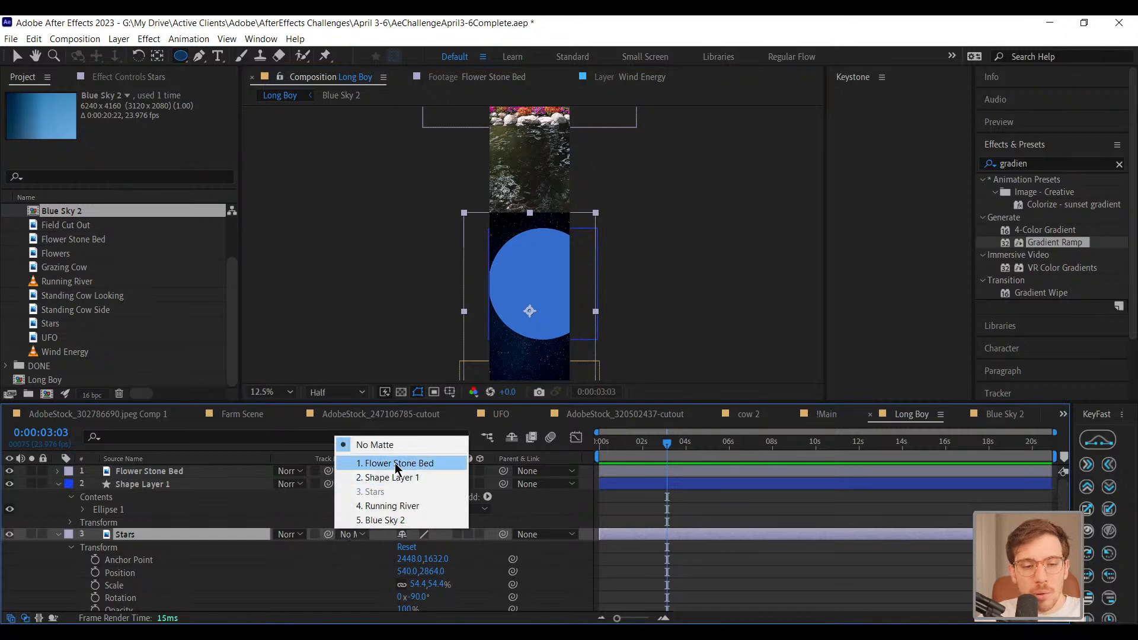
left_click(344, 565)
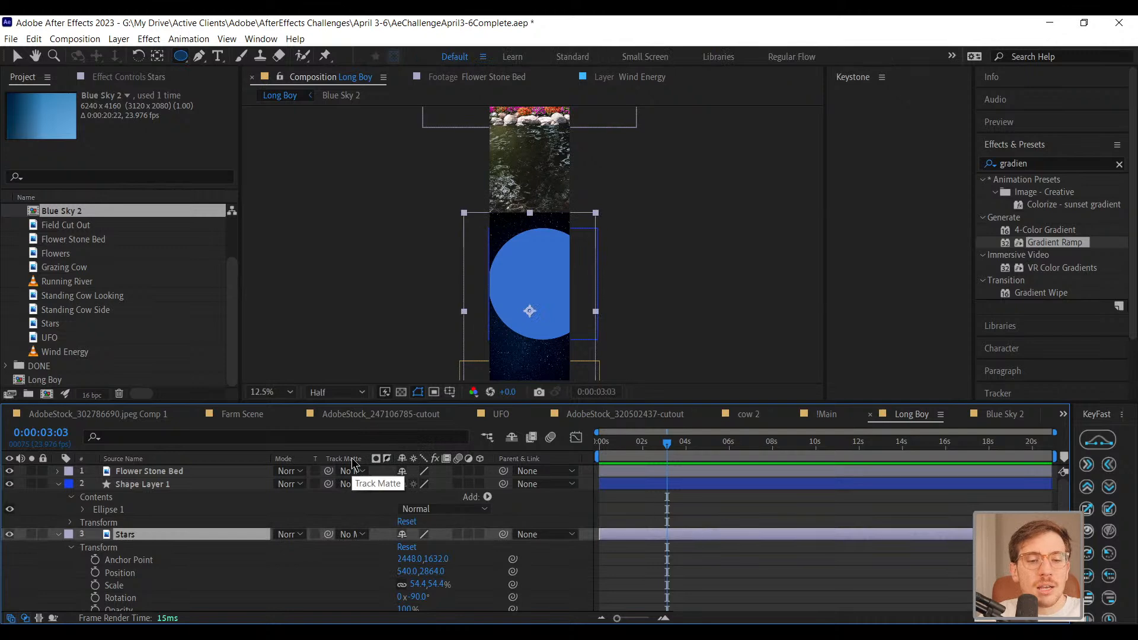
Assign Shape Layer 1 as the track matte of the Stars layer
left_click(178, 485)
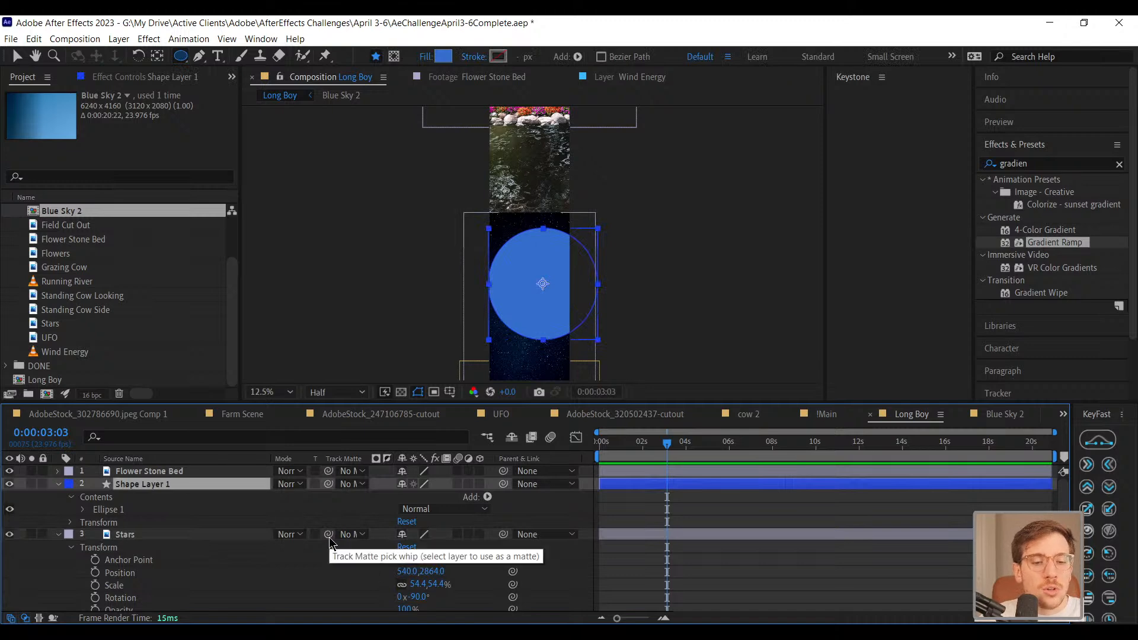
left_click_drag(329, 535, 160, 491)
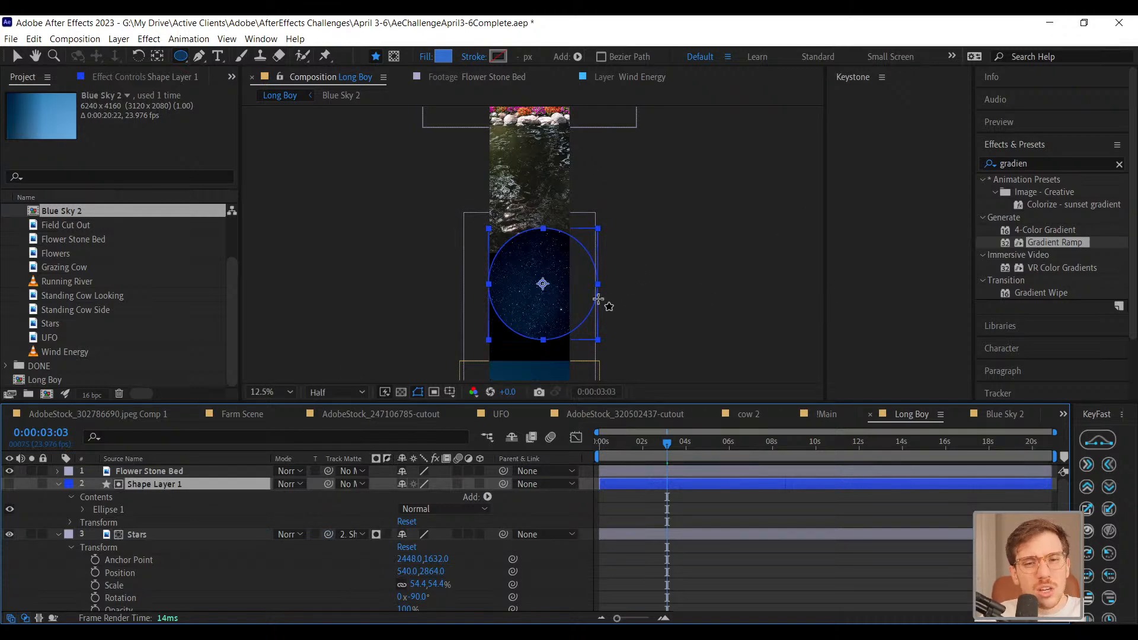
key("period")
key("period")
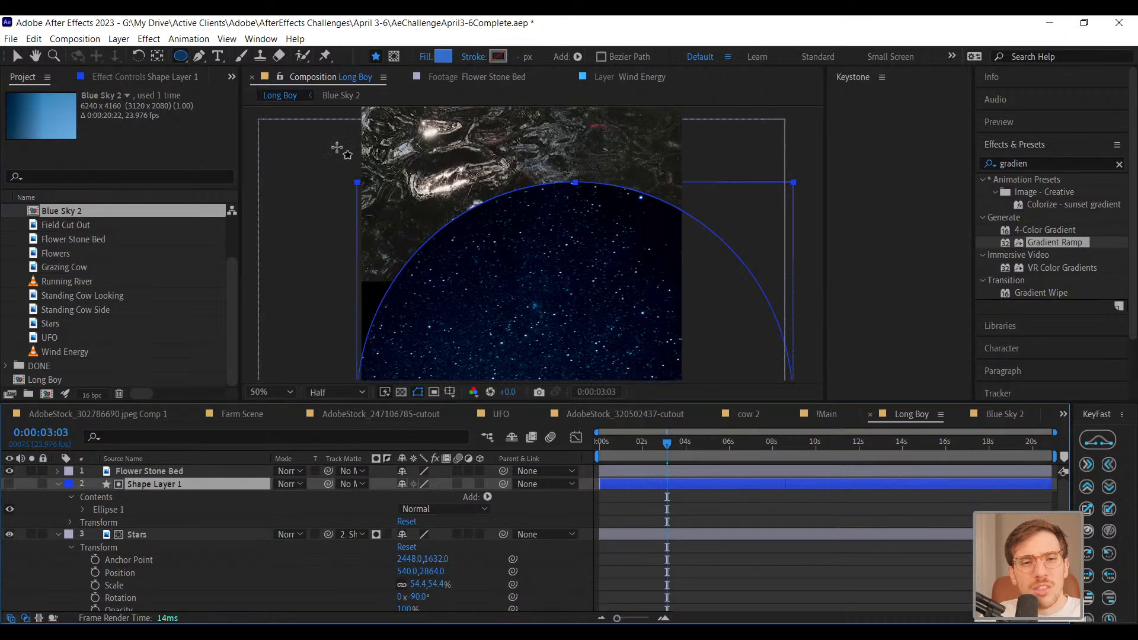
Move the circular matte upward with the Selection tool so it extends past the stars' upper edge over the river
left_click(16, 56)
left_click_drag(659, 277, 652, 247)
left_click_drag(630, 295, 618, 217)
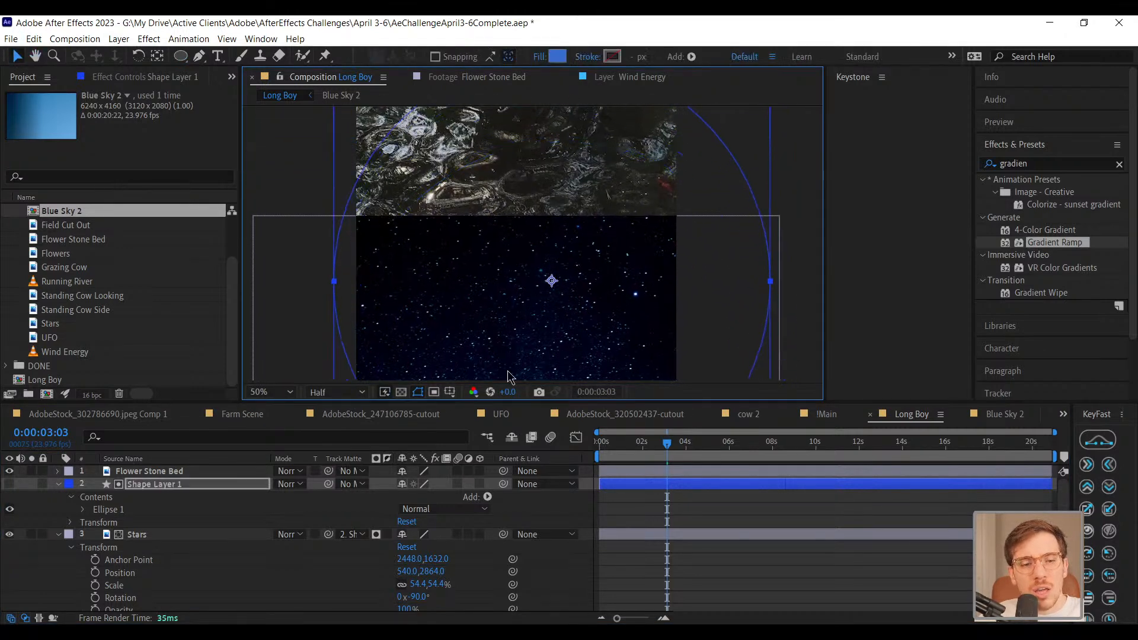
Assign Shape Layer 1 as the track matte of Flower Stone Bed too, with Shape Layer 1 on top of the layer stack
left_click(236, 535)
left_click(197, 482)
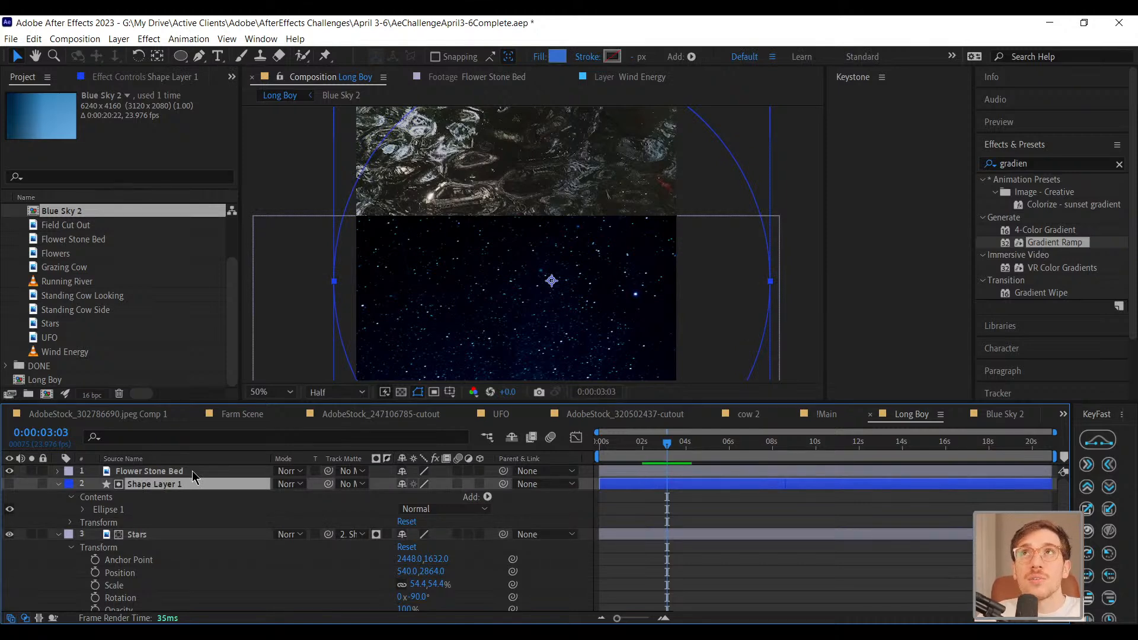
left_click(192, 471)
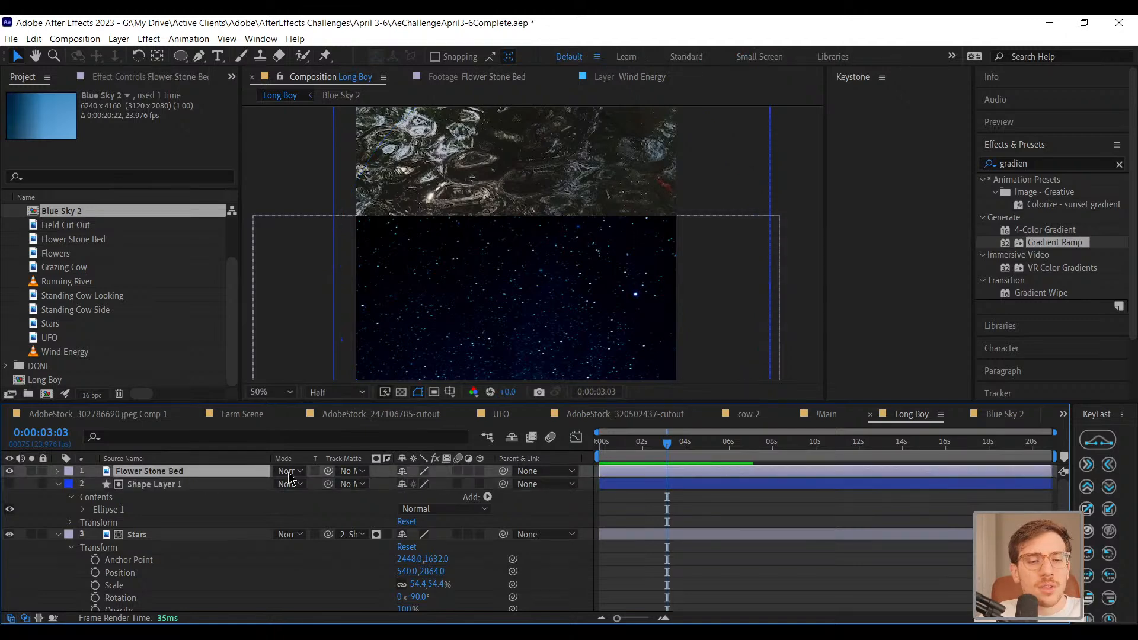
left_click_drag(330, 471, 192, 522)
left_click(207, 487)
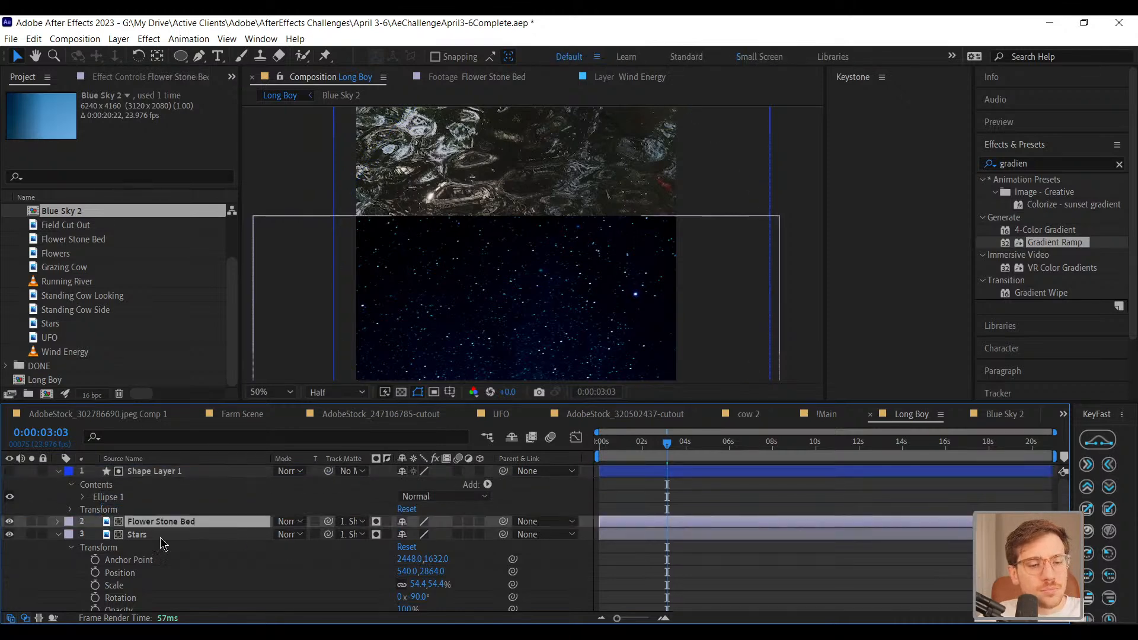
Move the Flower Stone Bed layer straight down into the circular matte, just above the stars
left_click(175, 536)
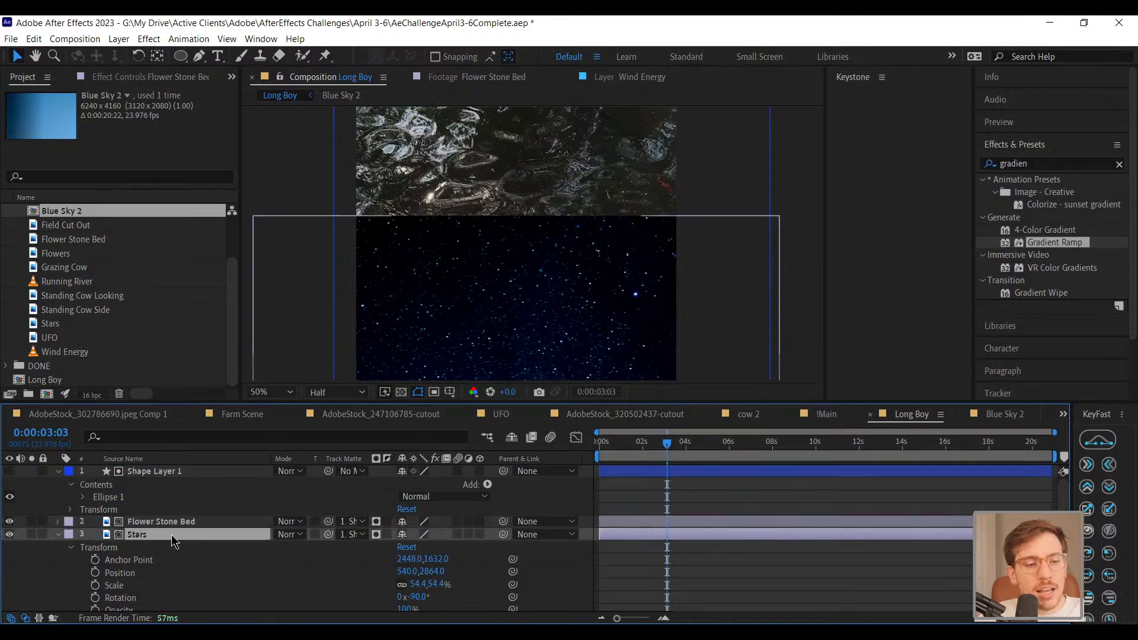
left_click(172, 472)
key("comma")
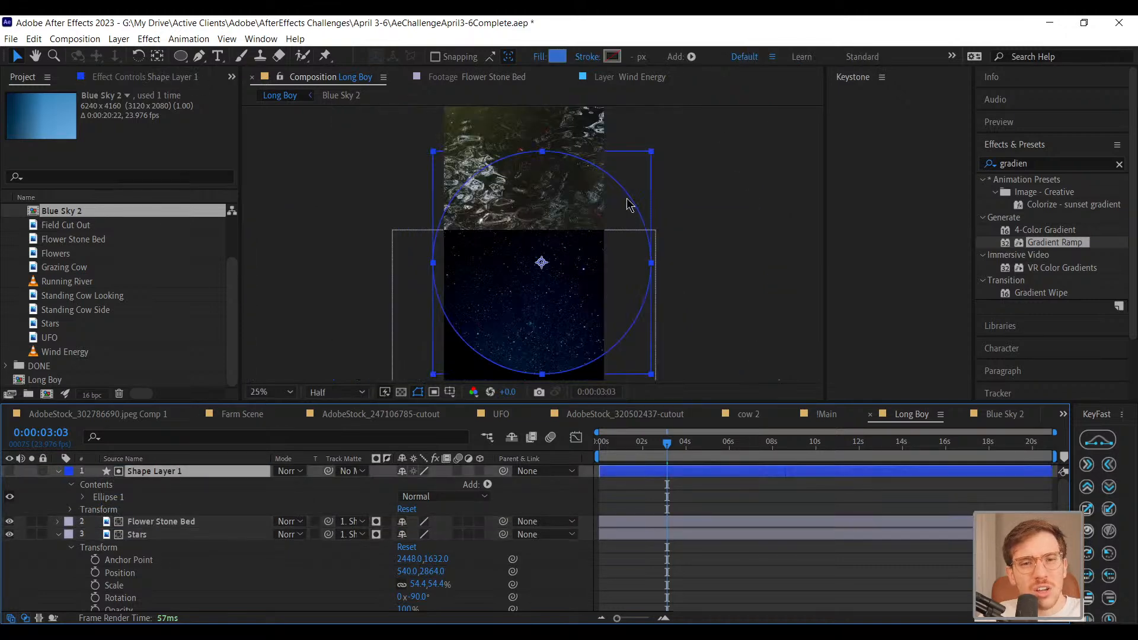
left_click(162, 522)
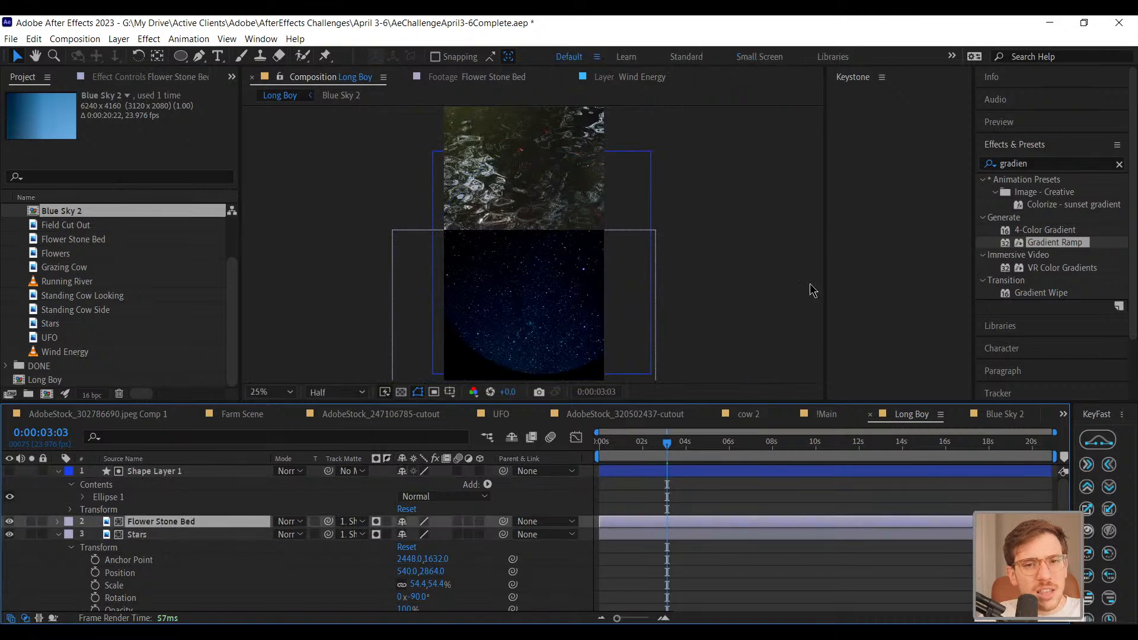
key("comma")
scroll(601, 187, "up", 3)
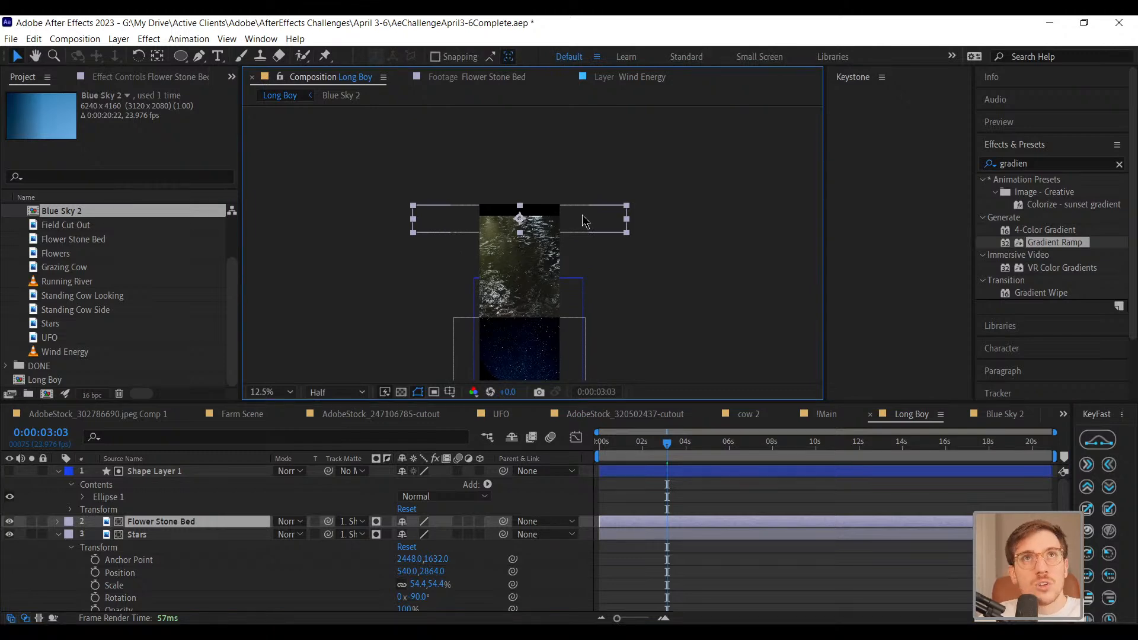
left_click_drag(583, 221, 581, 289)
Move Shape Layer 1 upward so its circle spans both the flower bed and the upper part of the stars
left_click(175, 473)
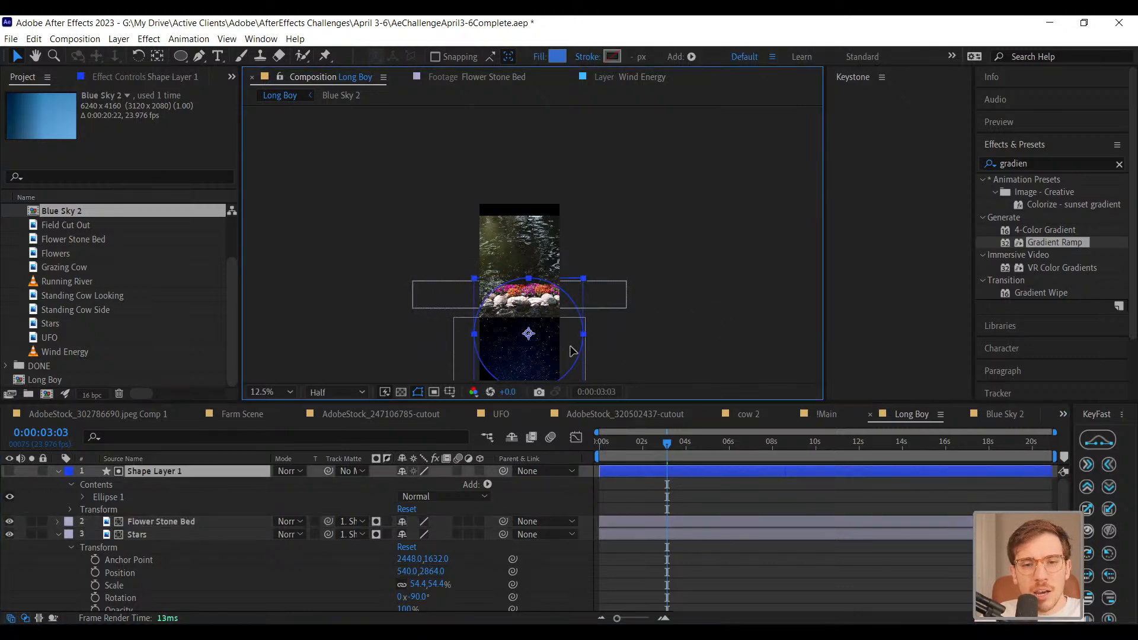
mouse_move(533, 323)
left_mouse_down()
mouse_move(488, 227)
mouse_move(503, 330)
mouse_move(482, 336)
mouse_move(557, 321)
mouse_move(579, 244)
mouse_move(534, 318)
mouse_move(546, 165)
mouse_move(623, 327)
mouse_move(557, 349)
mouse_move(529, 325)
left_mouse_up()
left_click_drag(570, 303, 581, 222)
left_click_drag(520, 264, 562, 256)
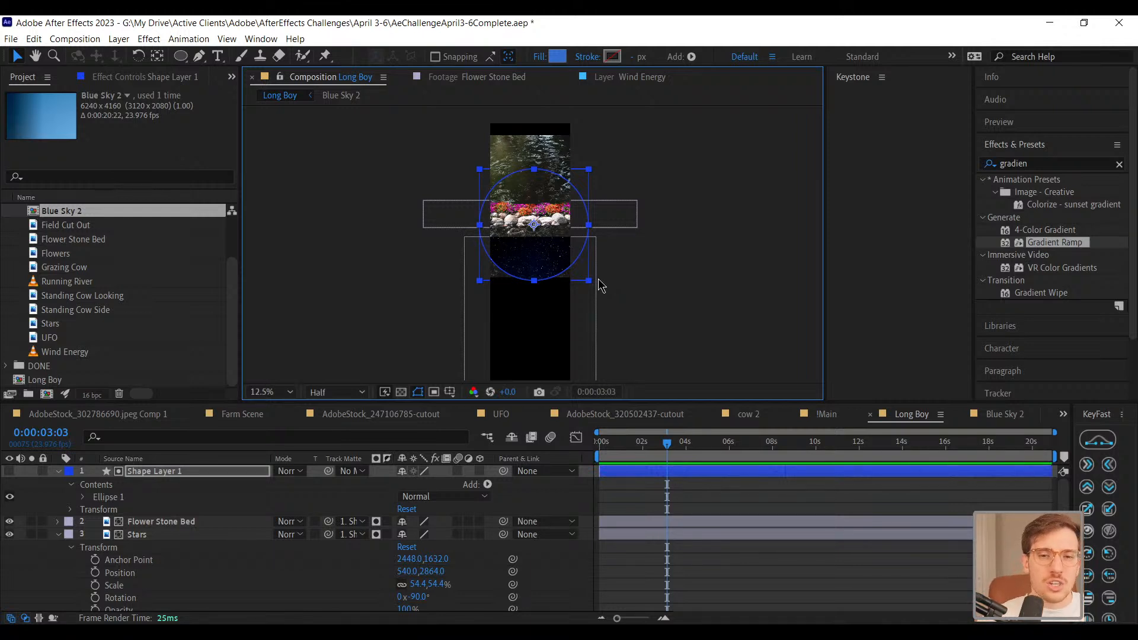
Undo the layer reordering and shape-layer track matte edits back to the point where Stars has its oval mask
left_click_drag(162, 522, 347, 453)
key("ctrl+z")
key("ctrl+z")
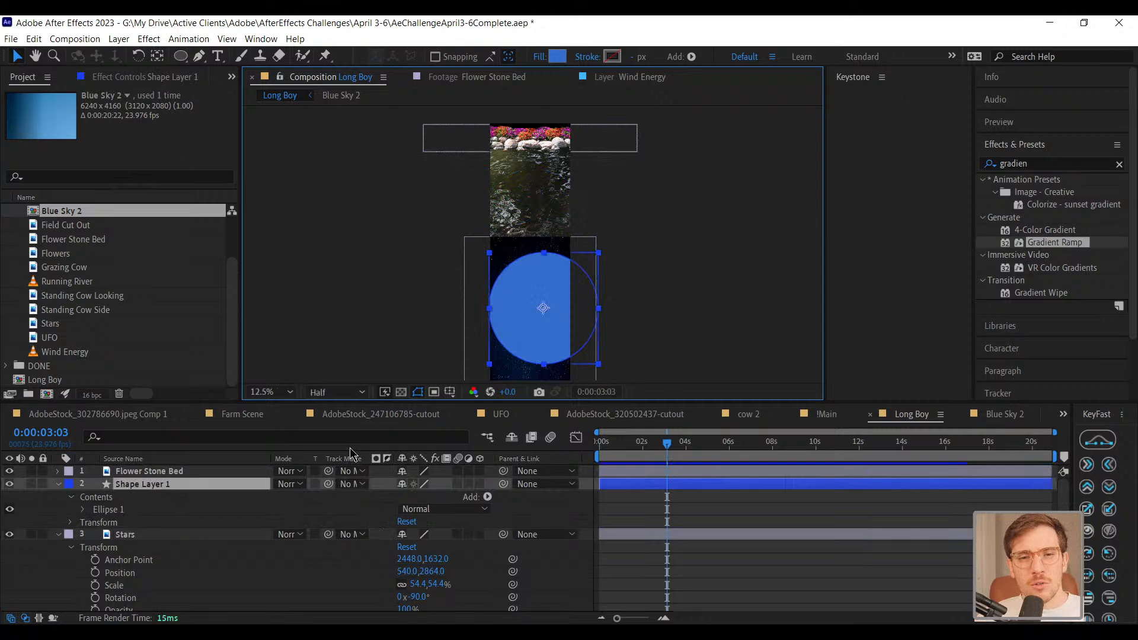
key("ctrl+z")
key("ctrl+z")
key("ctrl+z")
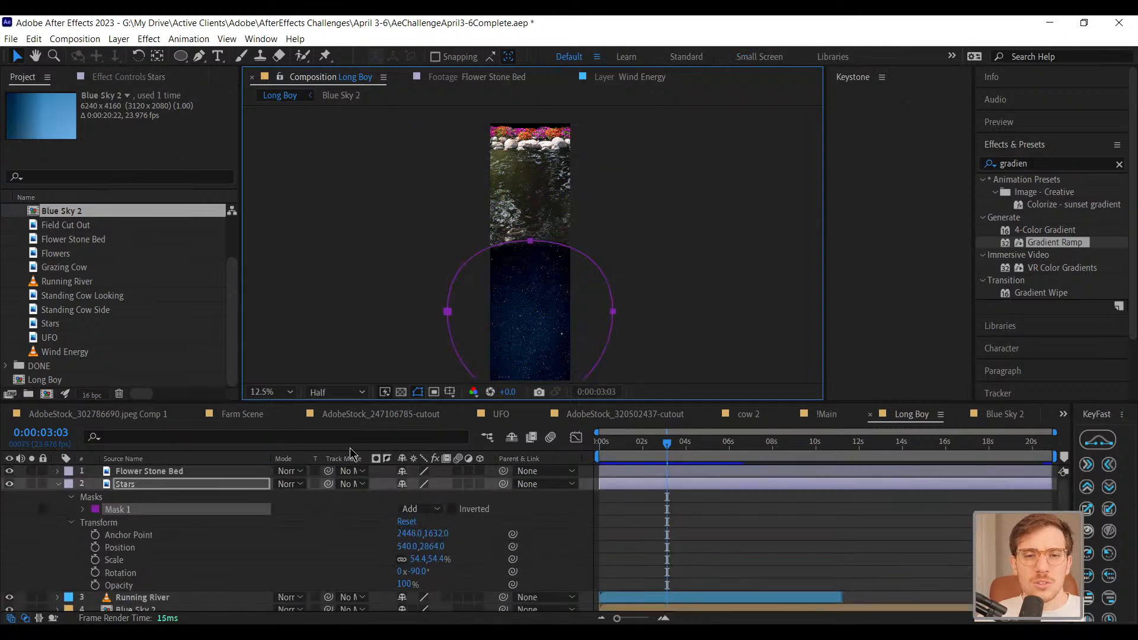
Return the current time to the start of the Long Boy composition
left_click_drag(663, 447, 561, 461)
key("ctrl+shift+a")
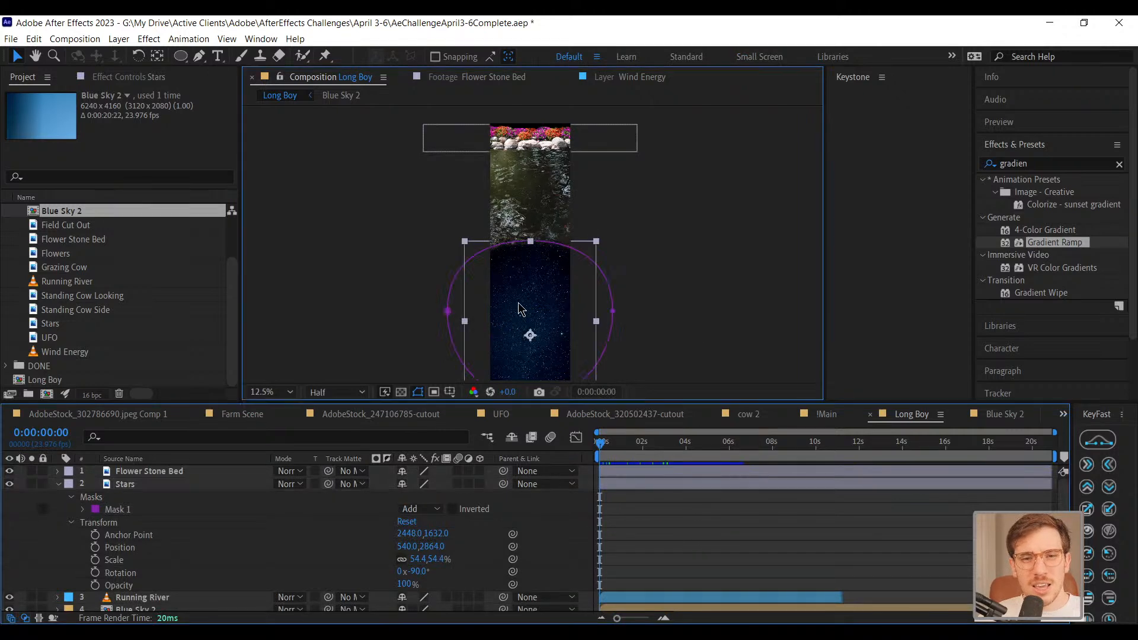
left_click(520, 306)
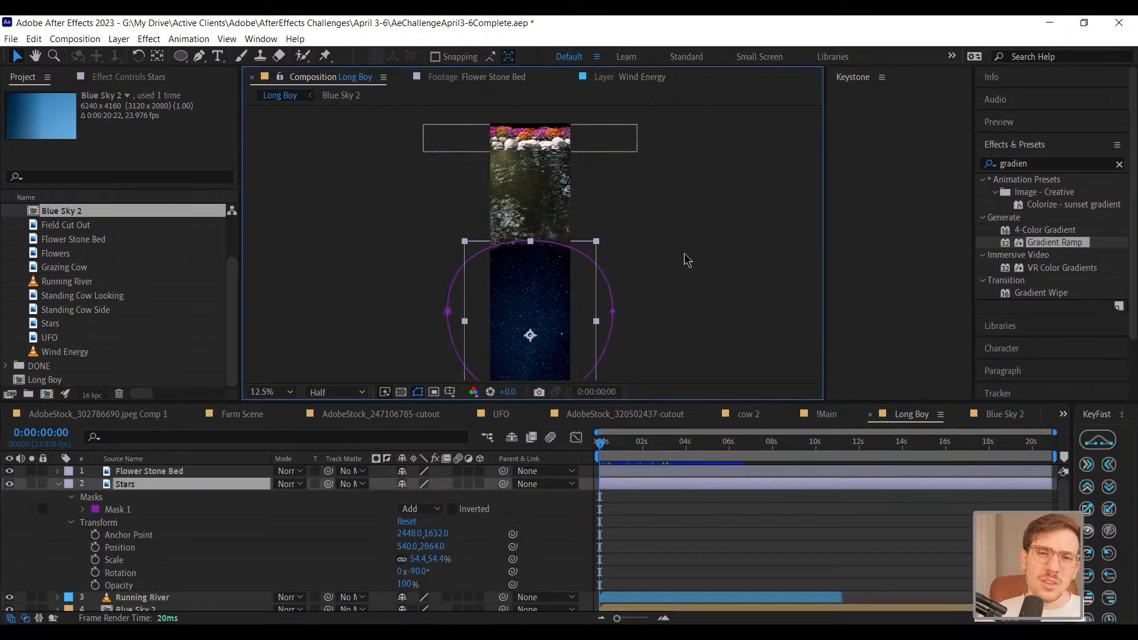
left_click(653, 284)
left_click(513, 332)
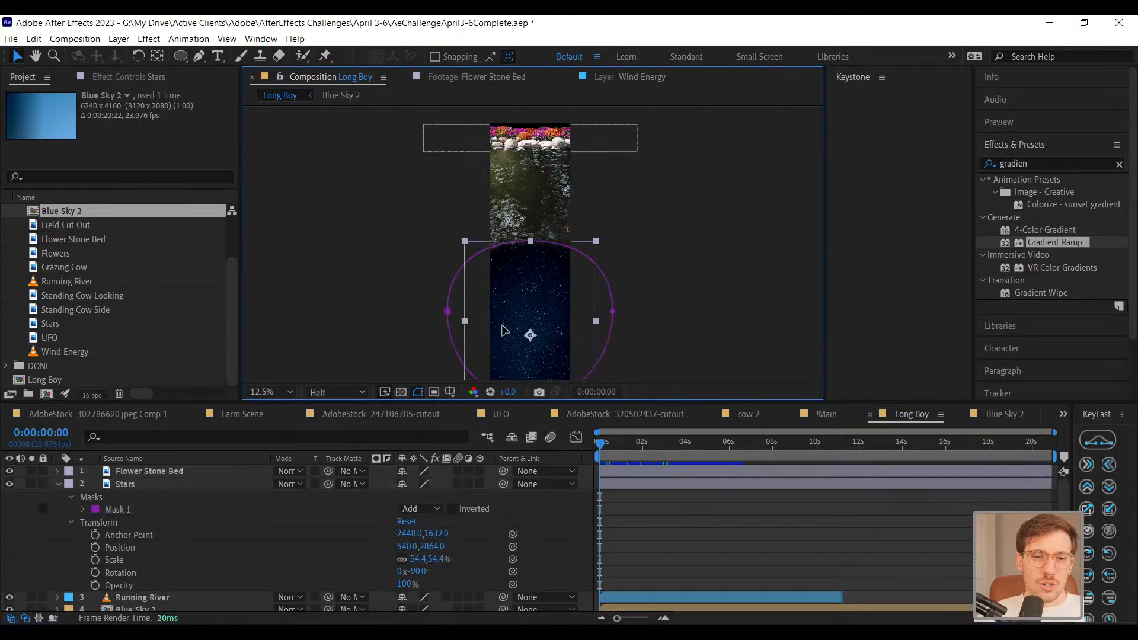
Duplicate the Flower Stone Bed layer and select the upper copy
left_click(532, 130)
scroll(647, 180, "up", 4)
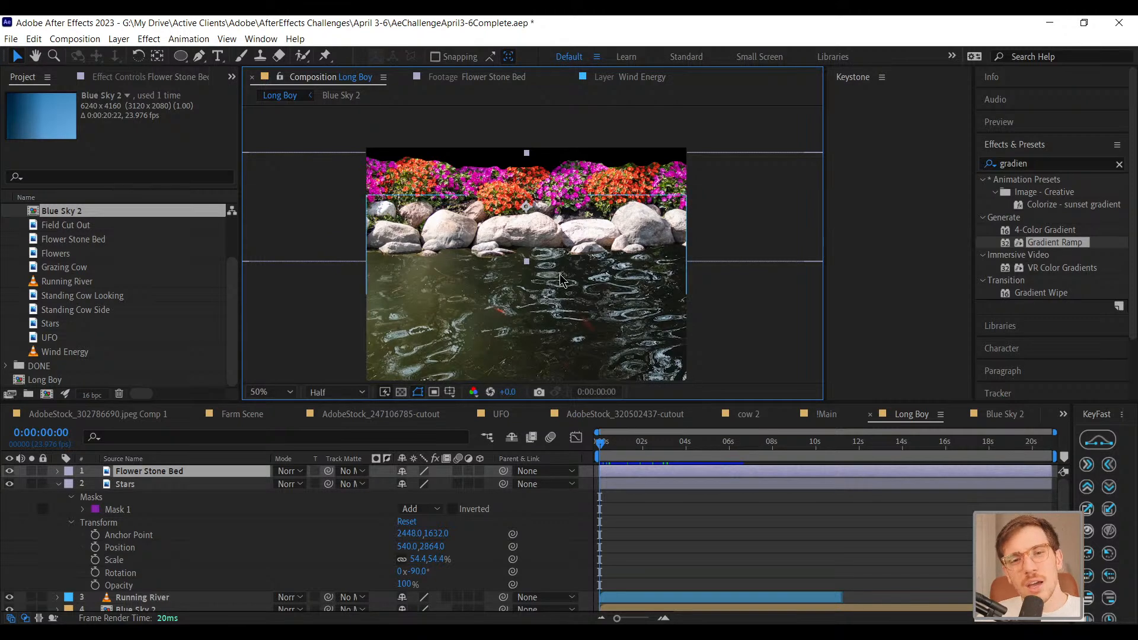
left_click(561, 281)
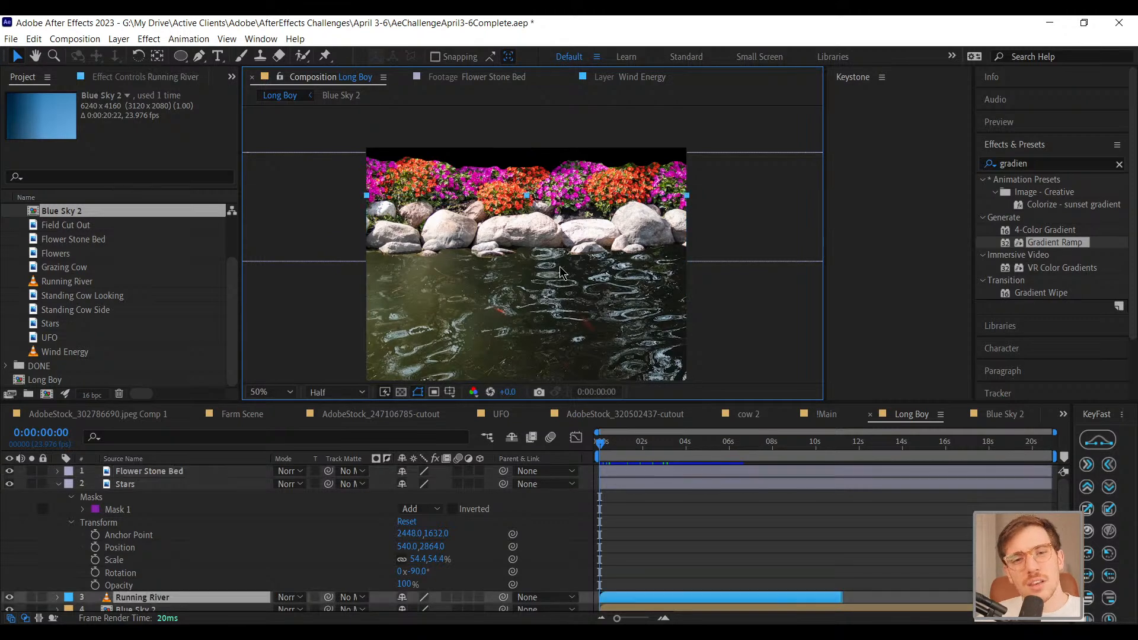
left_click(532, 166)
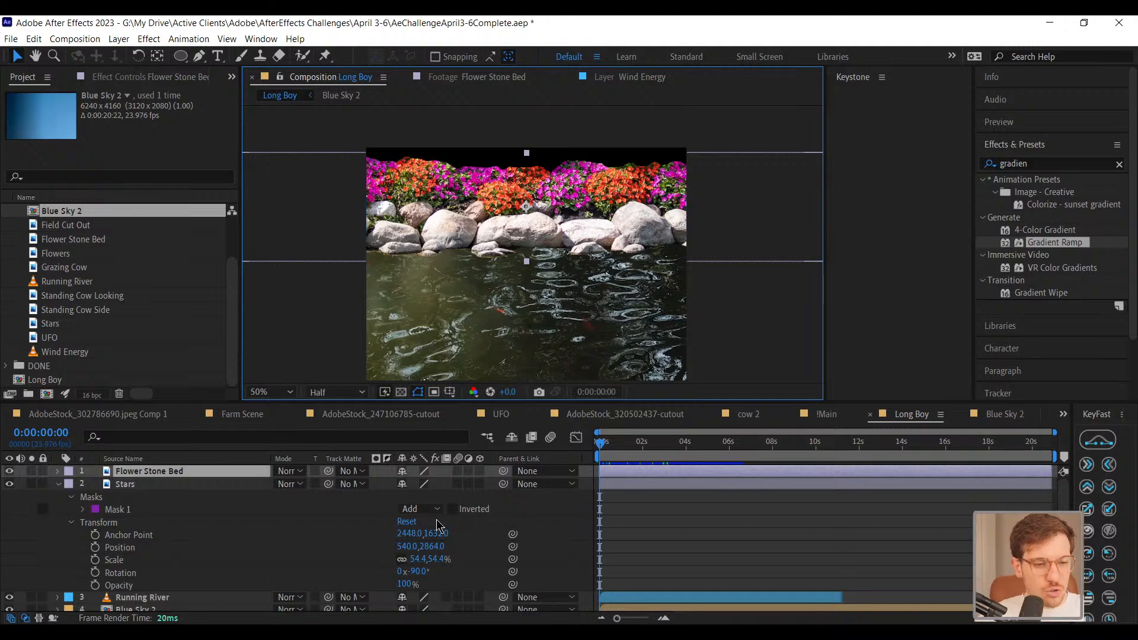
key("ctrl+d")
left_click(177, 474)
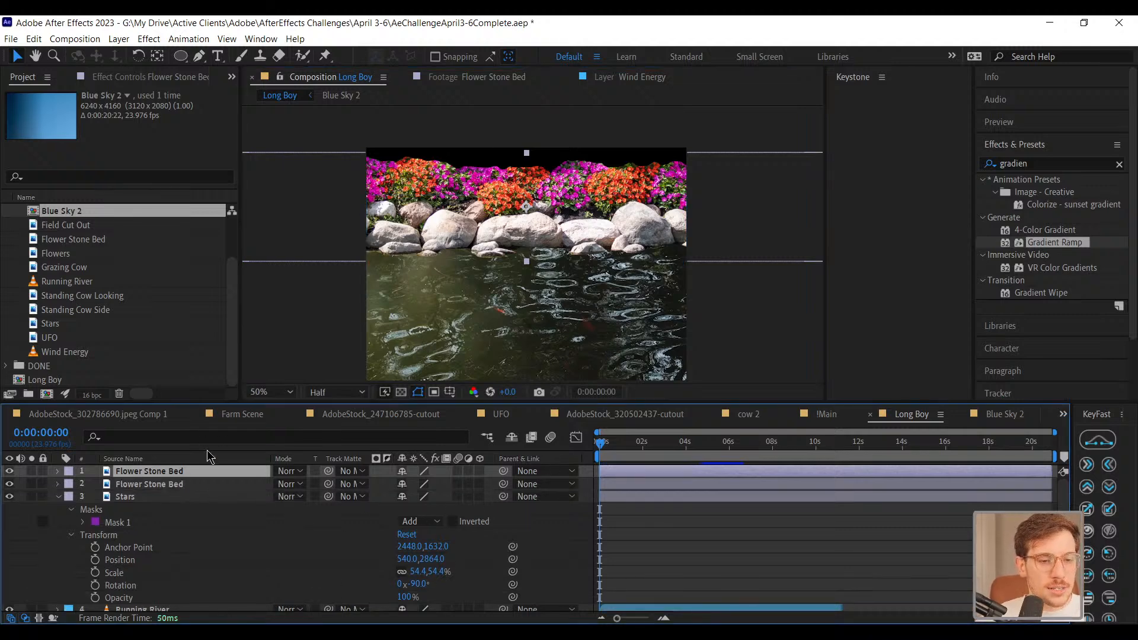
Try placing the duplicate flower bed over the river below the original and undo the move
left_click_drag(609, 260, 610, 341)
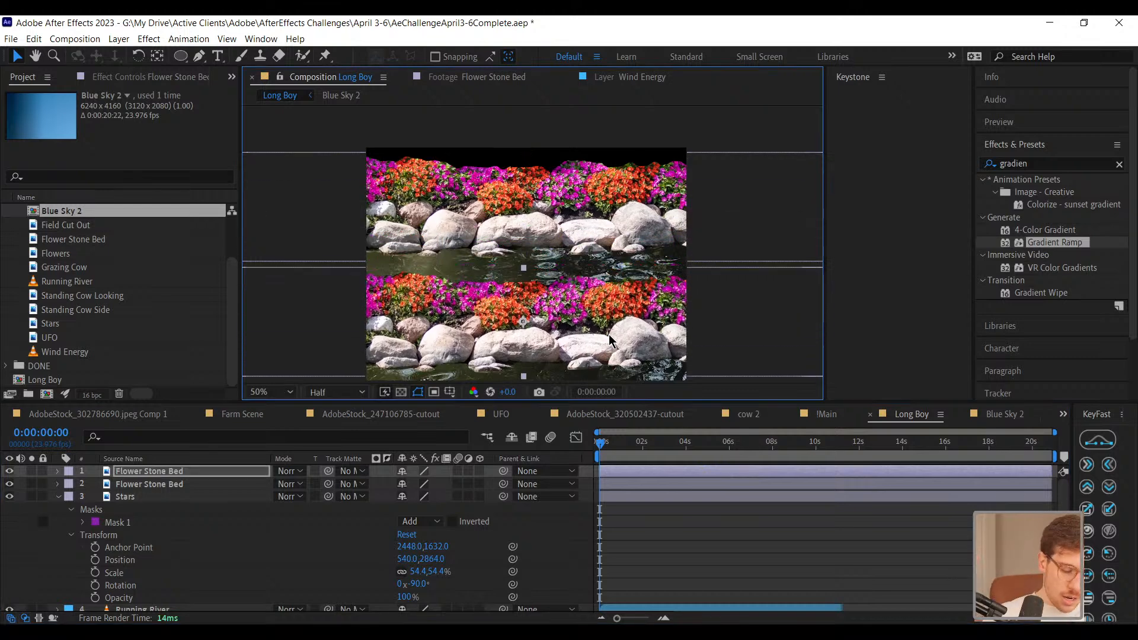
key("ctrl+z")
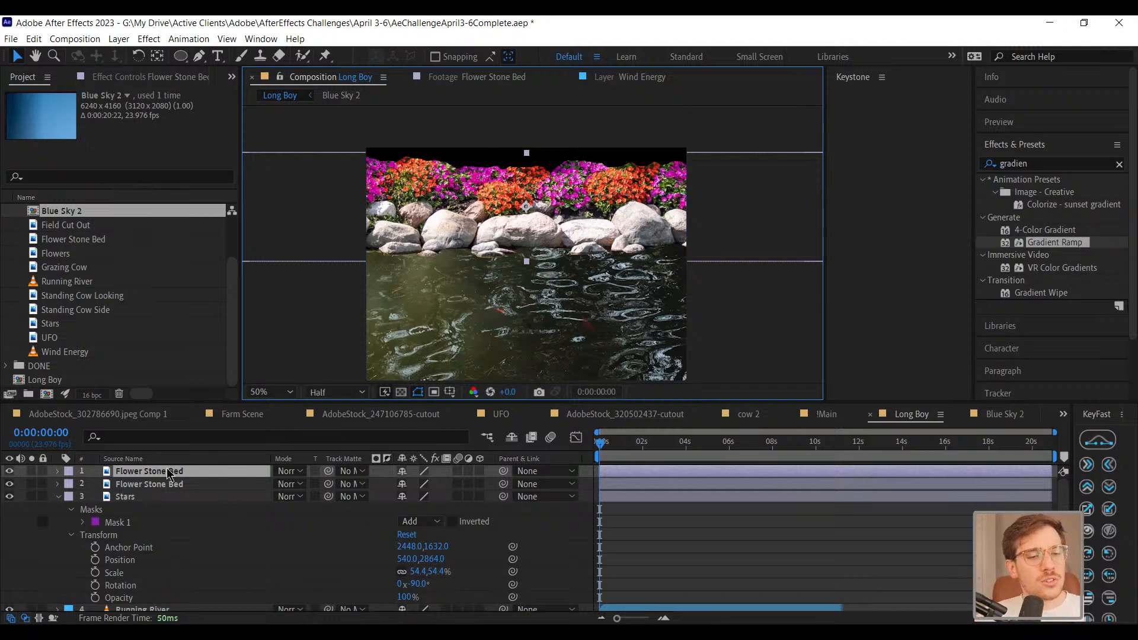
Try flipping the duplicate flower bed by unlinking its scale and setting the vertical scale to -43.5%, and undo it
left_click(57, 471)
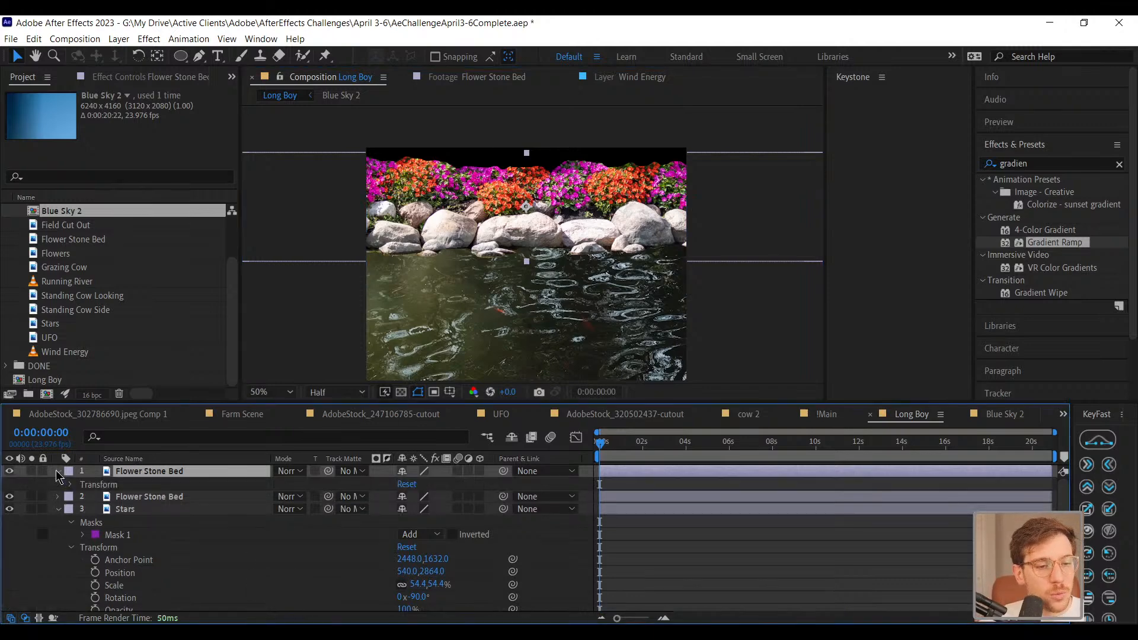
left_click(71, 485)
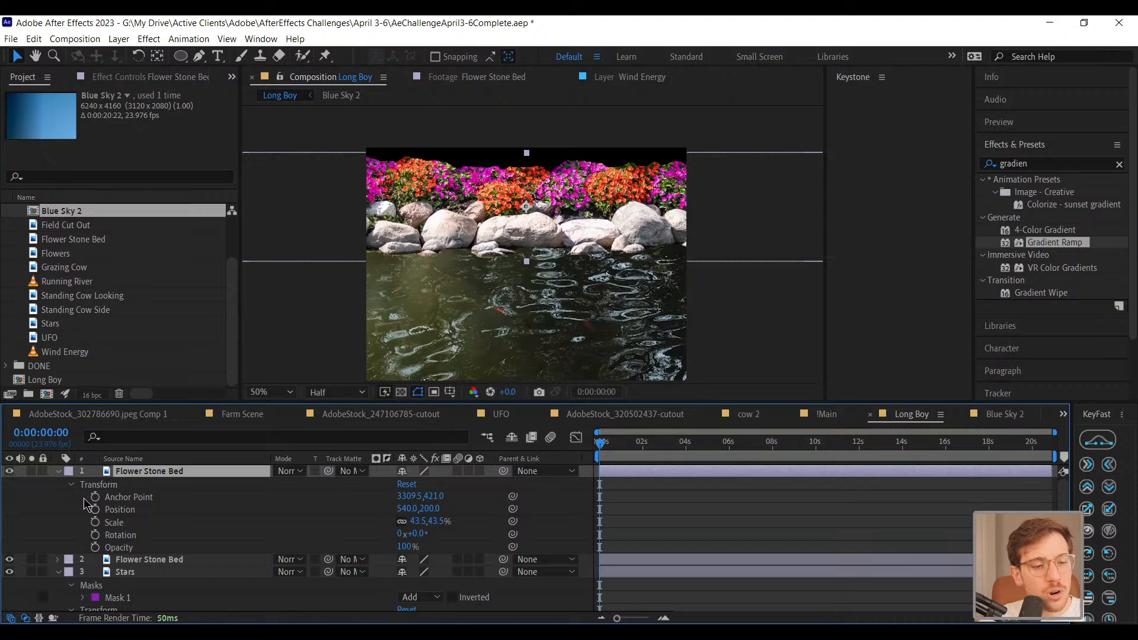
left_click(119, 524)
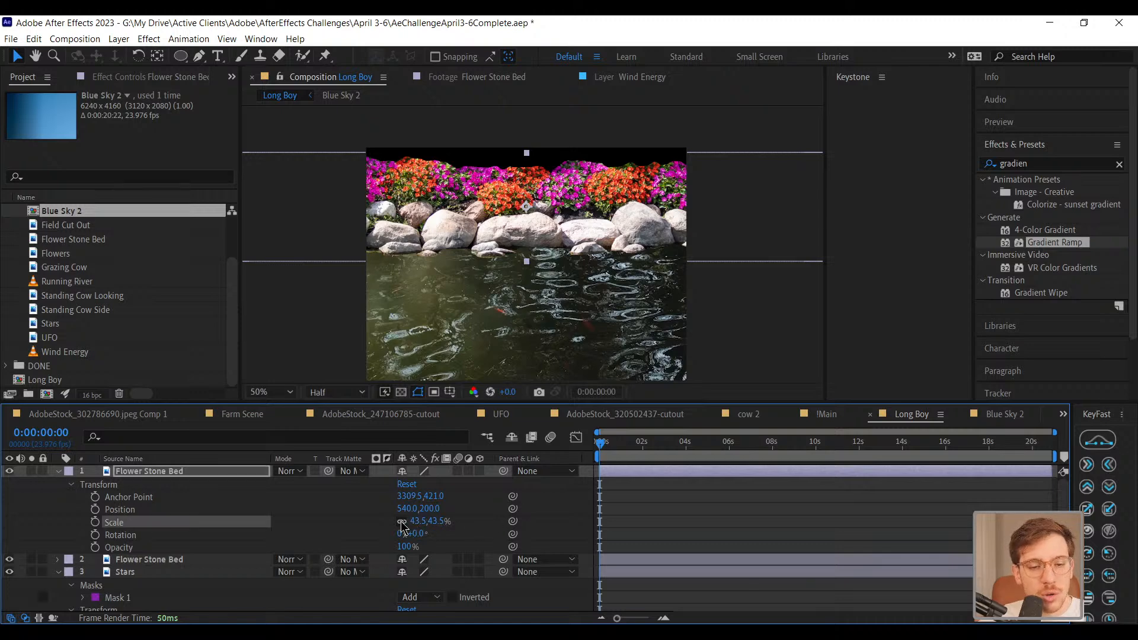
left_click(438, 521)
key("Left")
type("-")
key("Return")
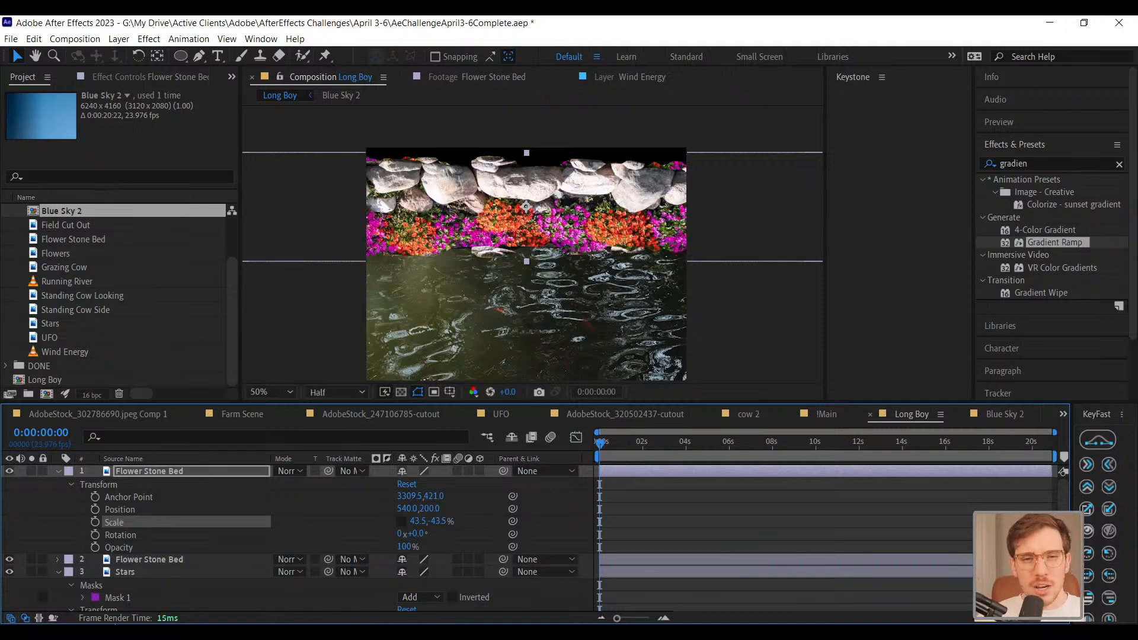
key("ctrl+z")
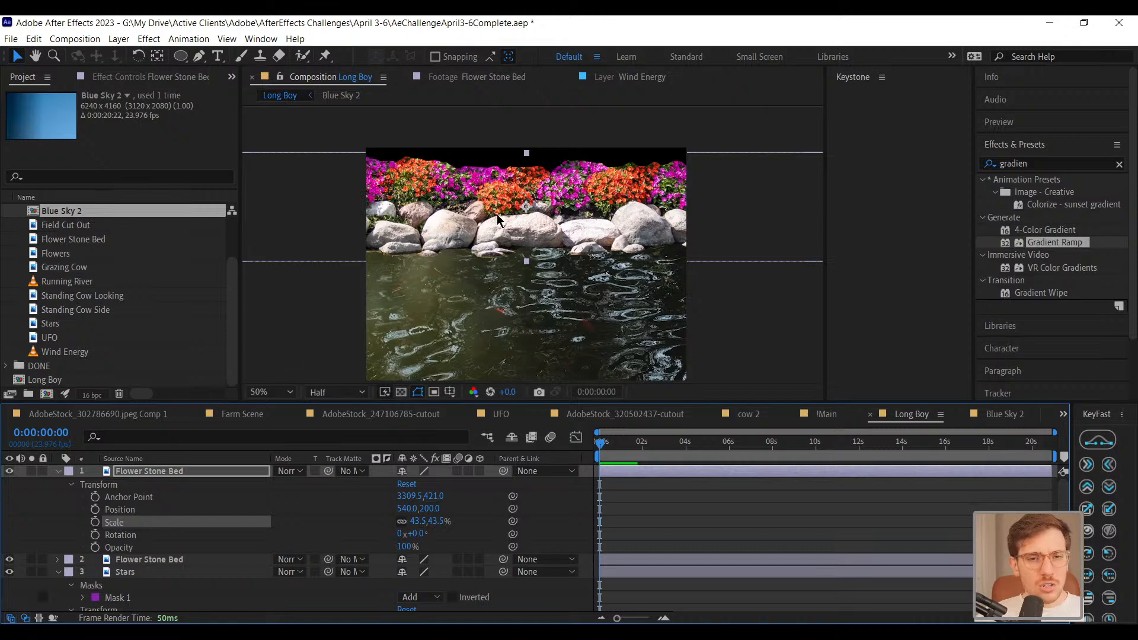
Flip the duplicate Flower Stone Bed layer vertically and move it straight down to position 540, 516 as a reflection below the rocks
right_click(478, 215)
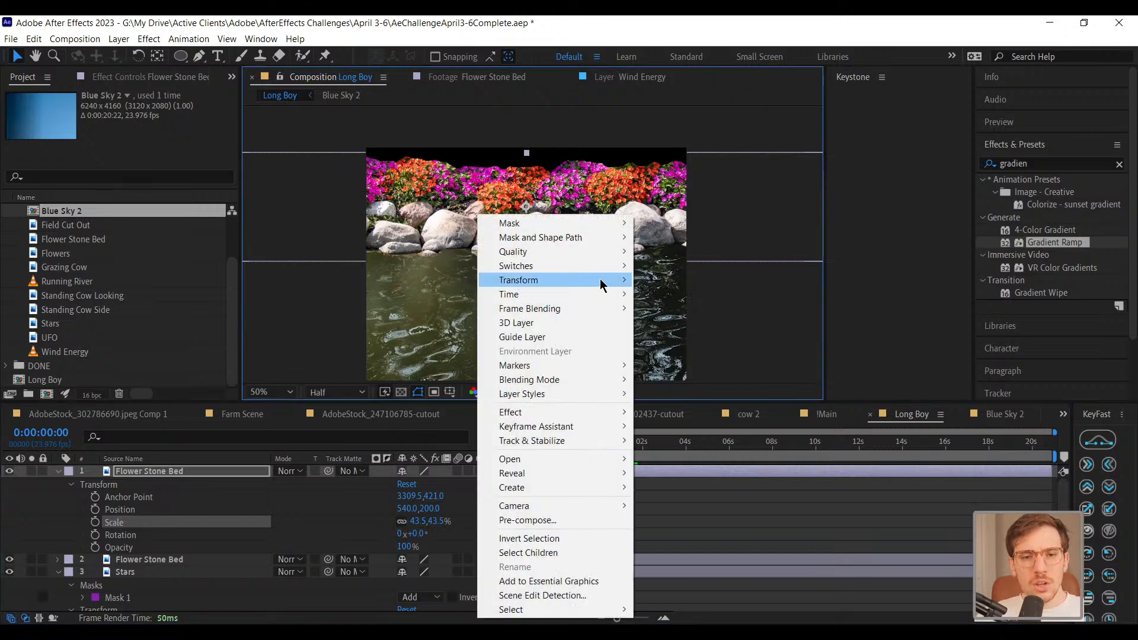
mouse_move(601, 283)
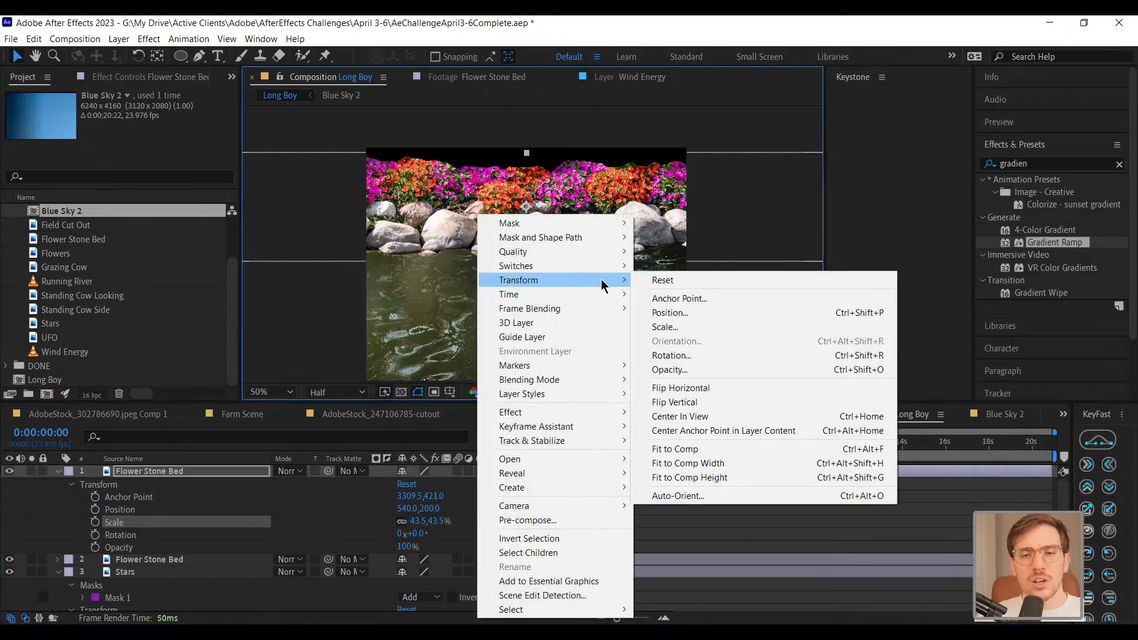
left_click(716, 405)
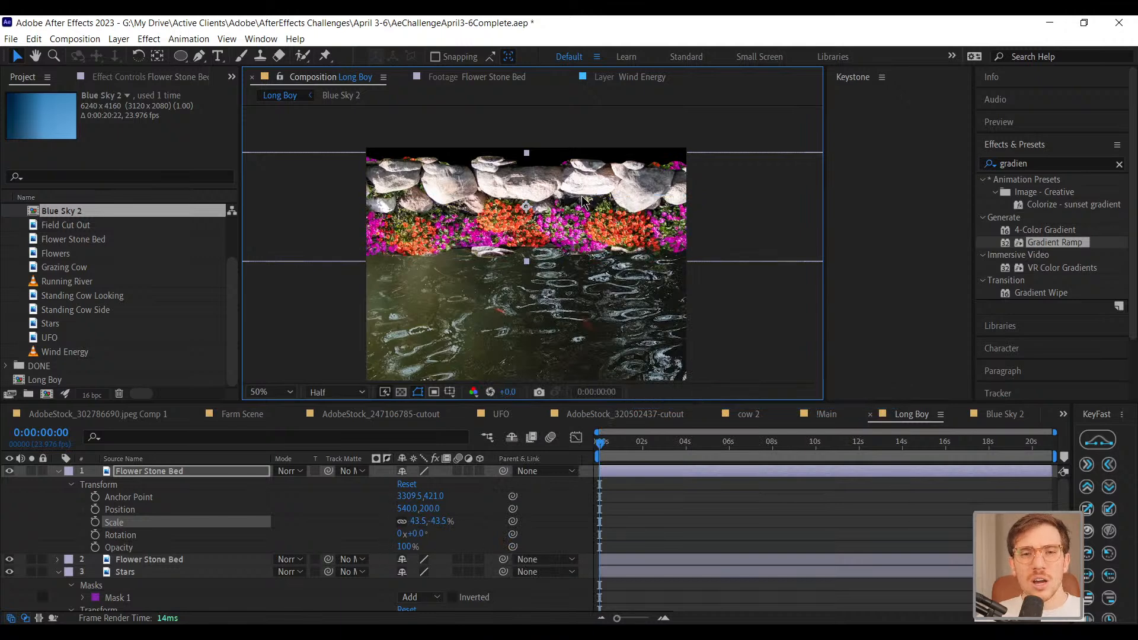
left_click_drag(581, 199, 575, 290)
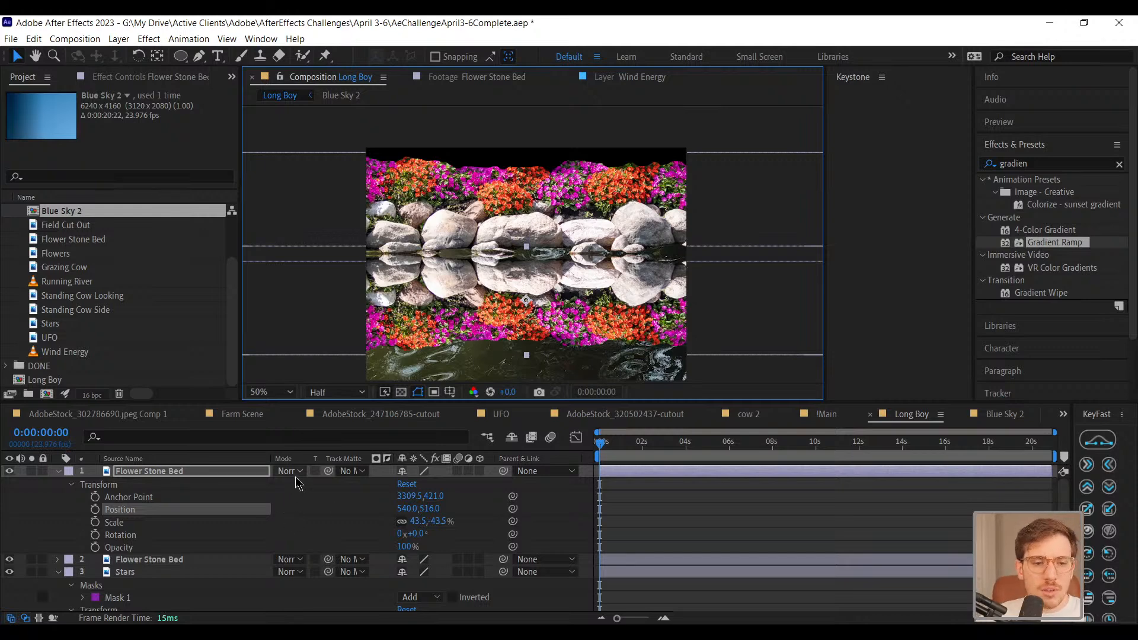
left_click(253, 471)
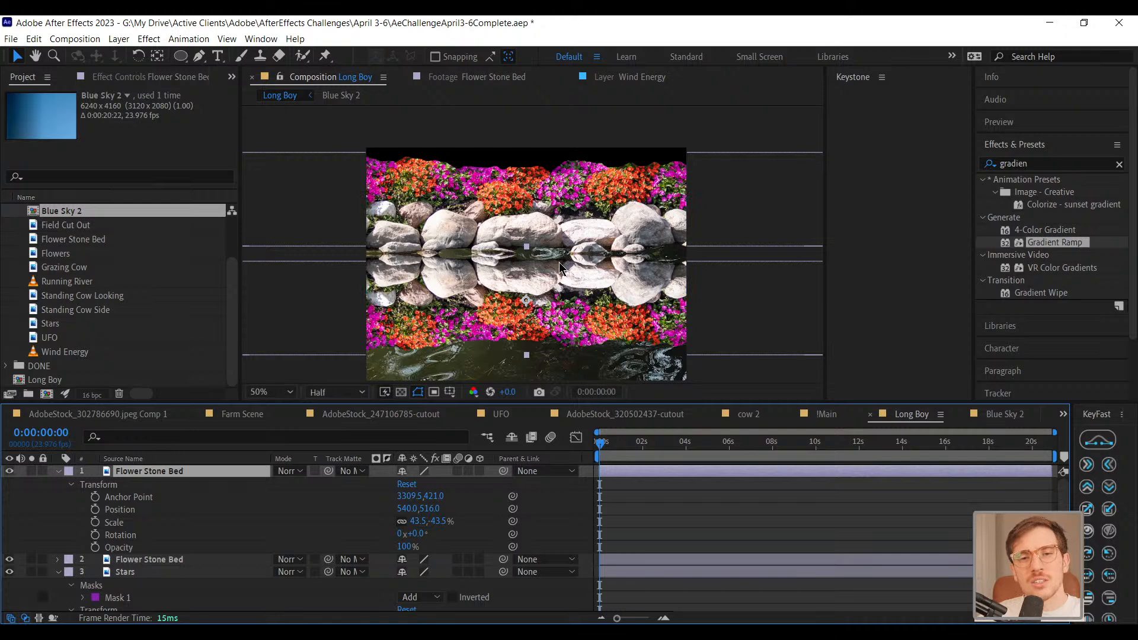
left_click(290, 473)
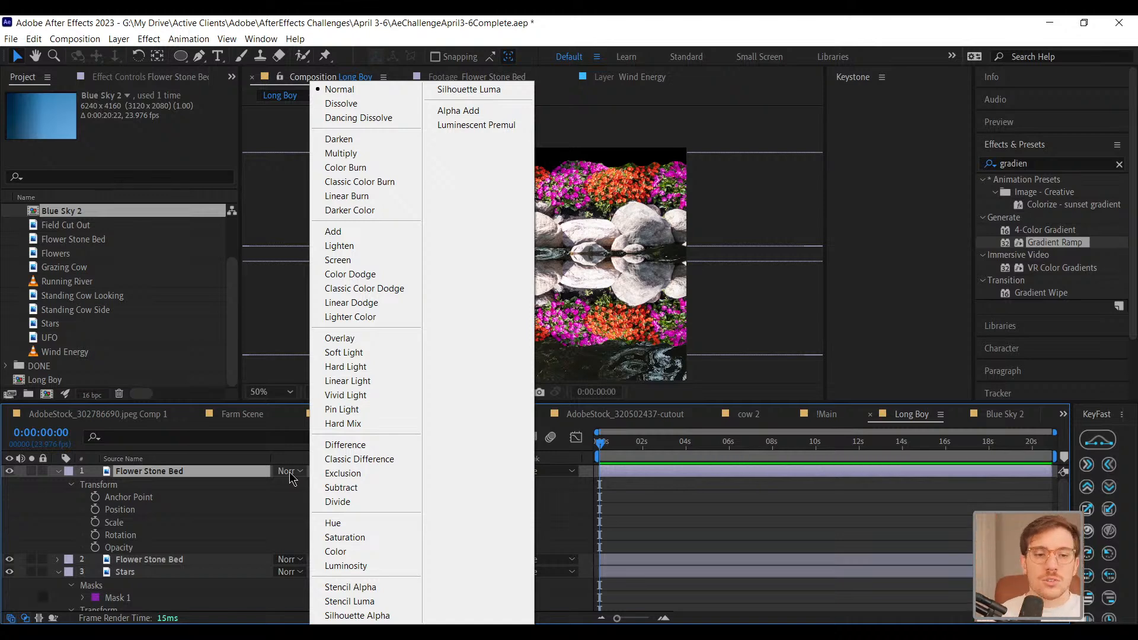
left_click(175, 483)
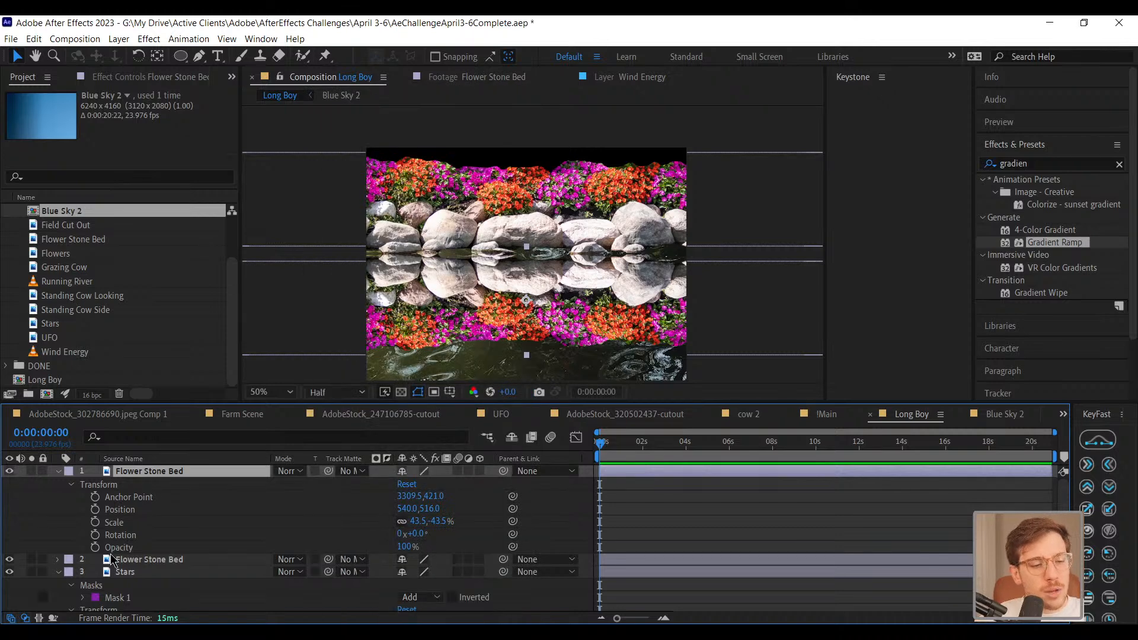
Collapse the Stars layer and move the flipped Flower Stone Bed layer beneath it, directly above Running River
left_click(59, 572)
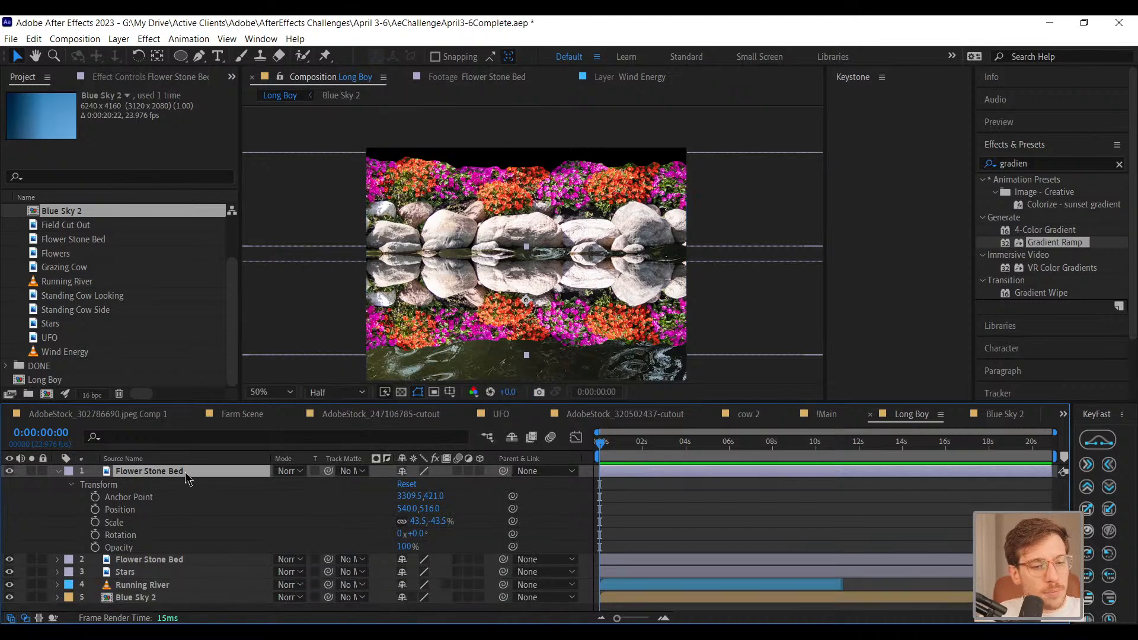
left_click_drag(197, 472, 200, 581)
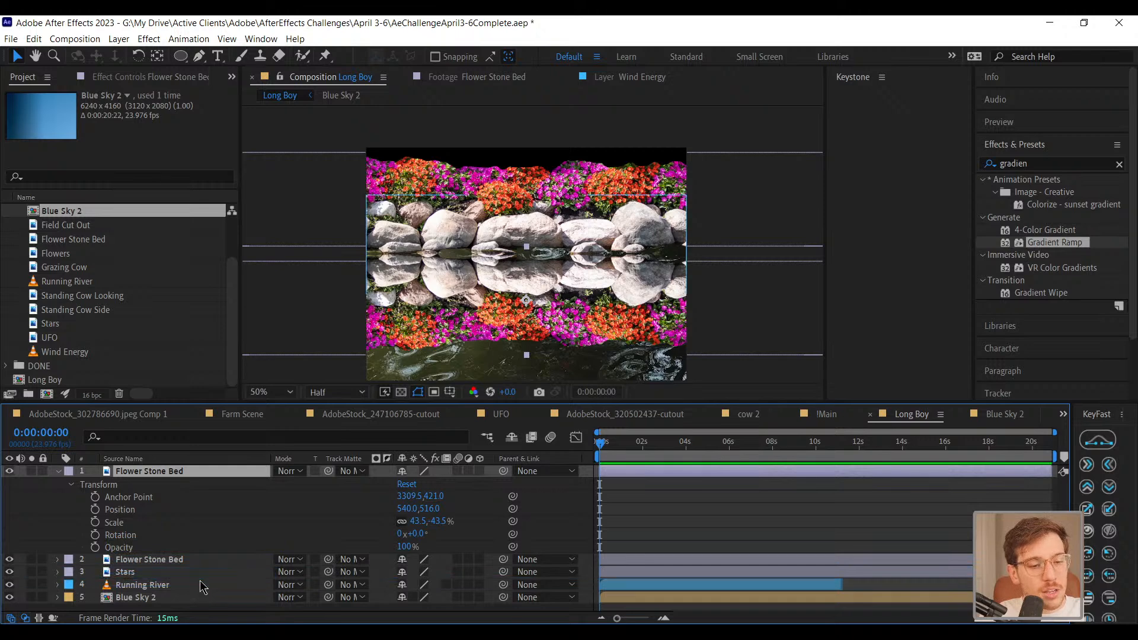
left_click(148, 588)
Set the blending mode of the flipped Flower Stone Bed layer to Soft Light
left_click(159, 497)
left_click(290, 498)
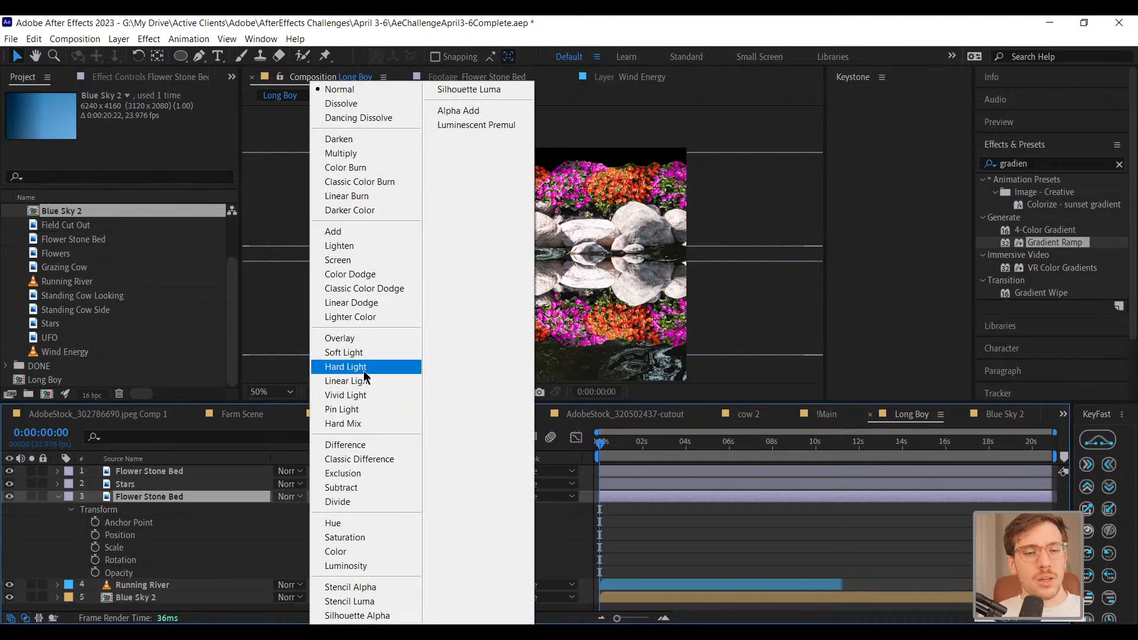
left_click(335, 352)
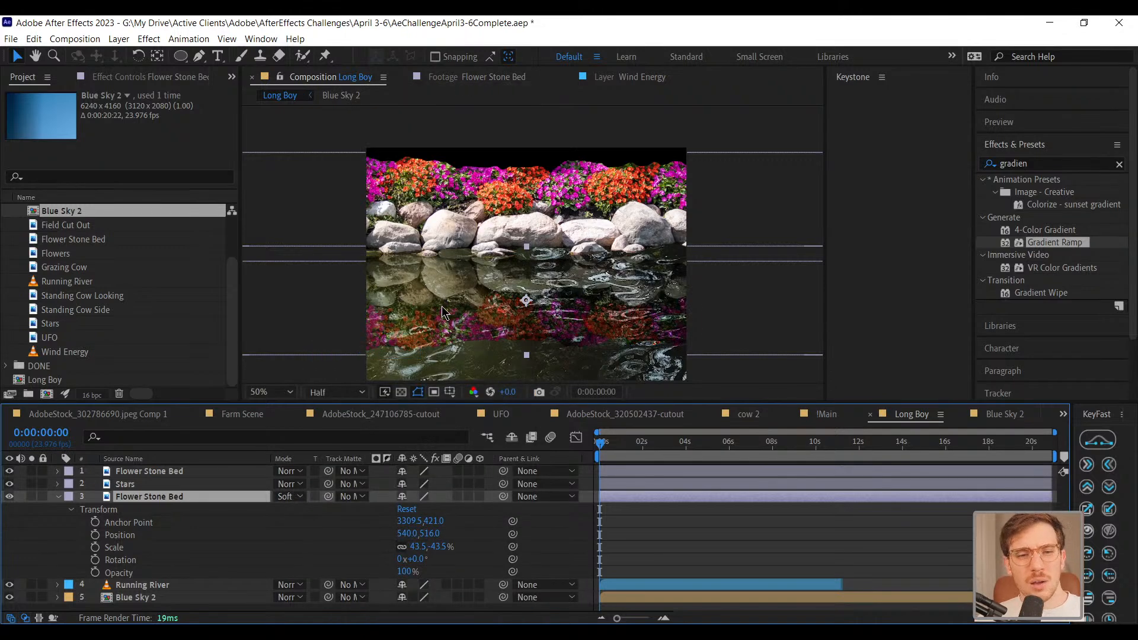
Play a close-up preview of the flower bed's reflection over the running river and stop it
key("slash")
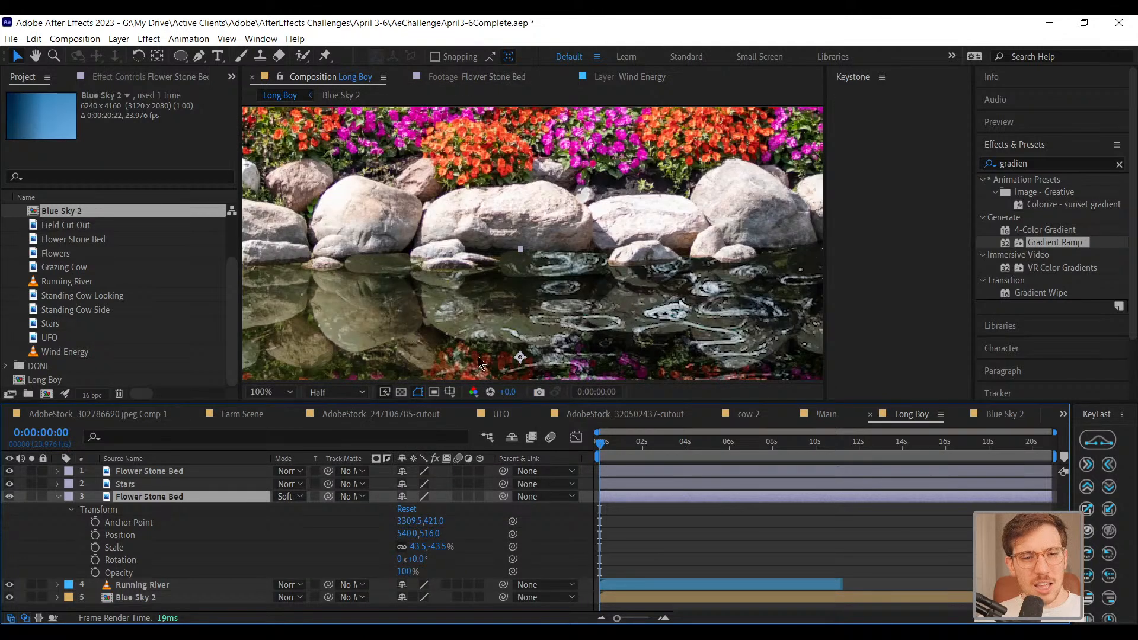
left_click_drag(428, 342, 596, 262)
key("space")
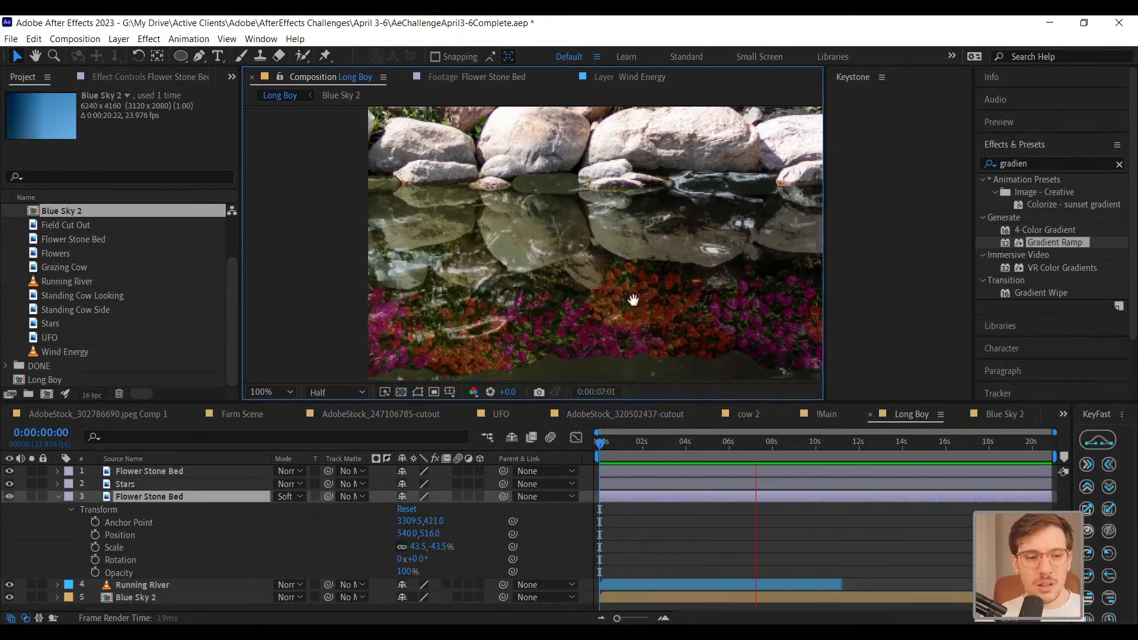
key("space")
left_click_drag(665, 282, 611, 296)
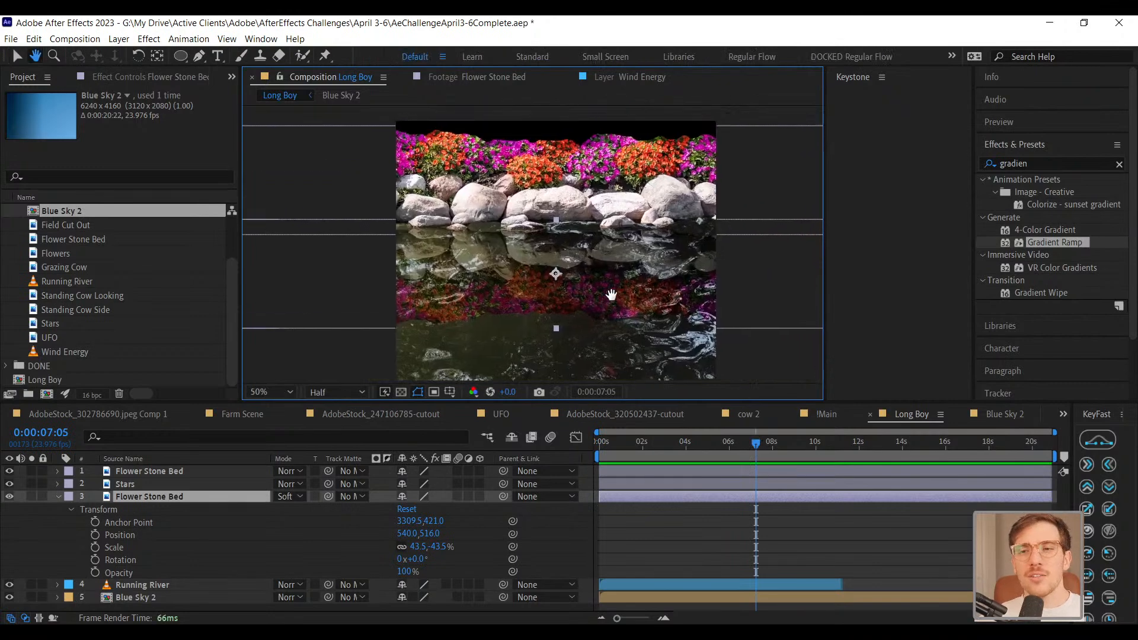
Search the effects for "rippl" and try to apply the Ripple text animation preset to the flipped Flower Stone Bed layer
left_click(1024, 165)
type("rippl")
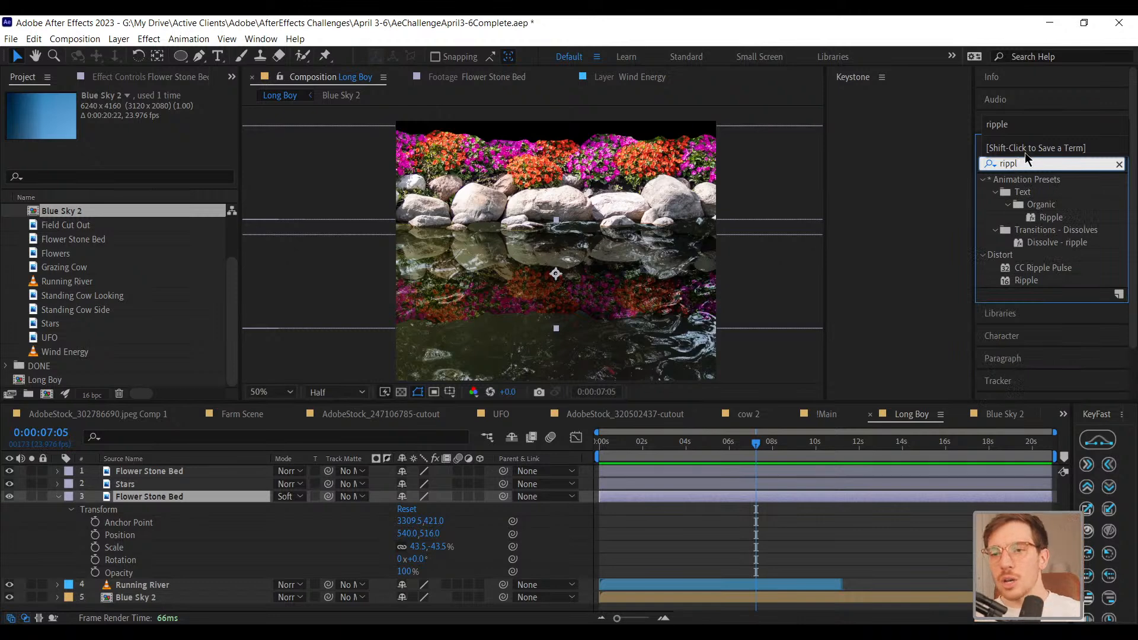
left_click(1056, 216)
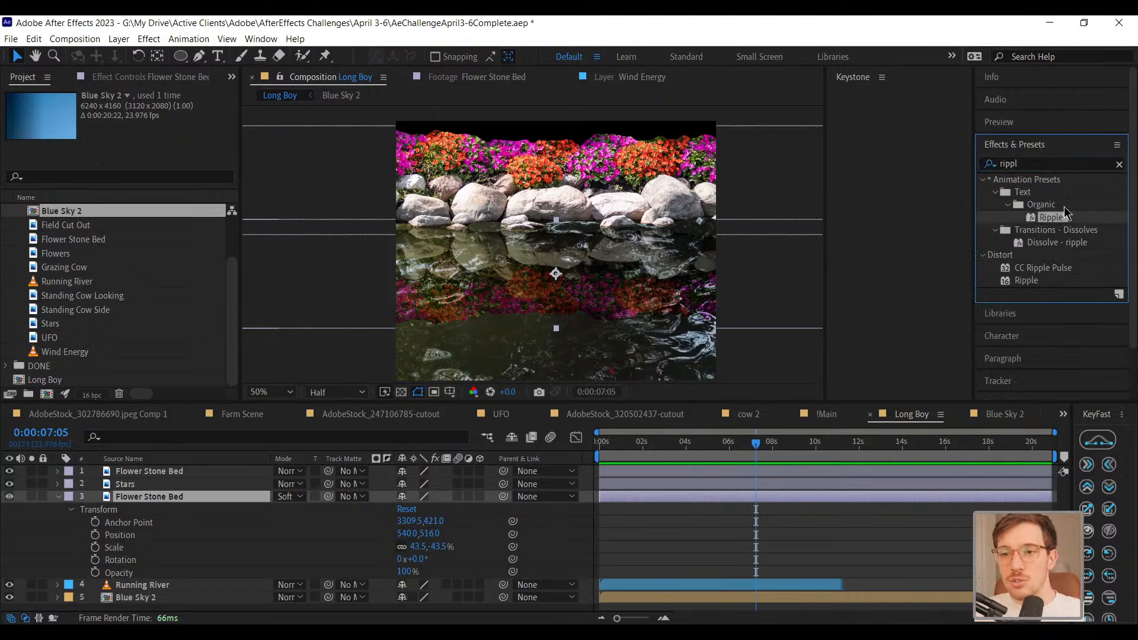
left_click_drag(1051, 218, 157, 498)
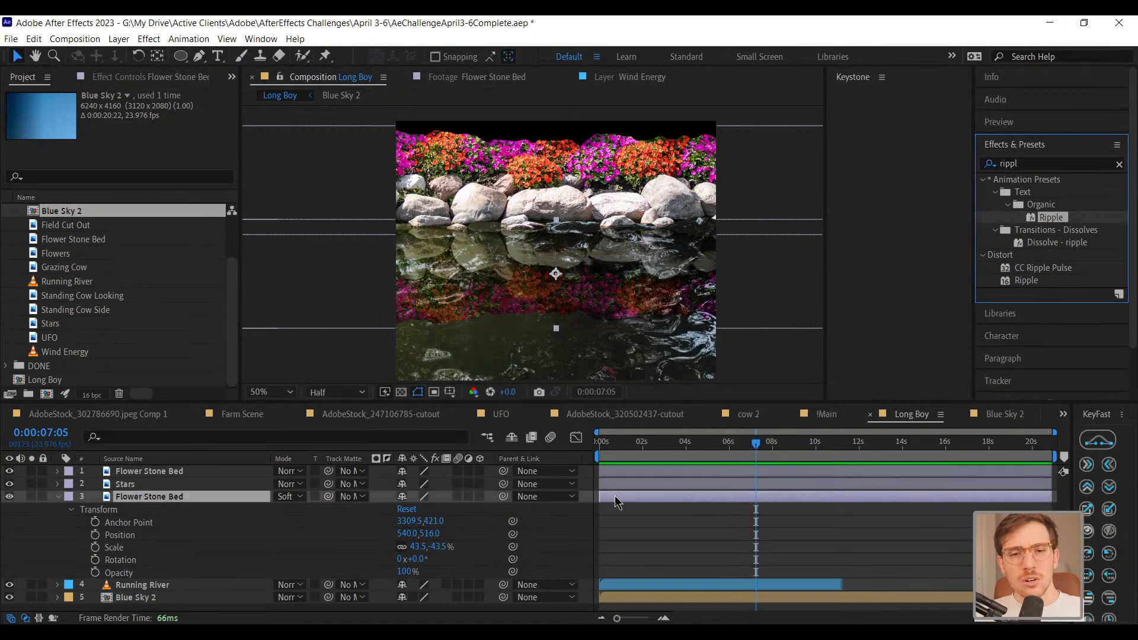
Preview the composition from its first frame to check the reflection's motion in the water
left_click_drag(634, 447, 515, 470)
key("space")
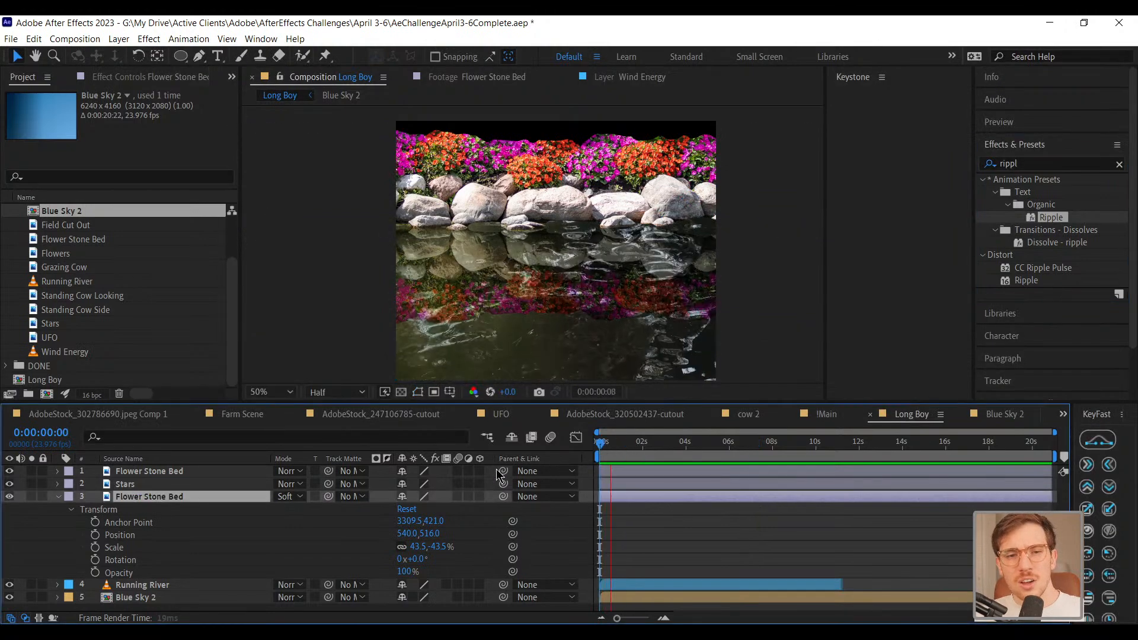
key("space")
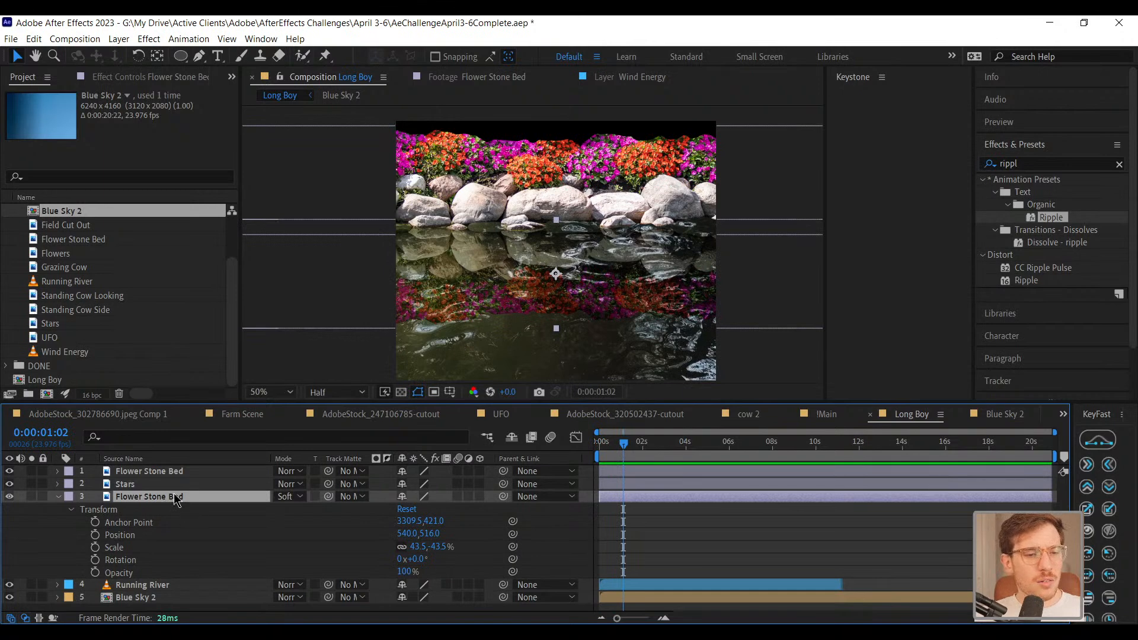
Apply the Distort Ripple effect to the flipped Flower Stone Bed layer
left_click(120, 78)
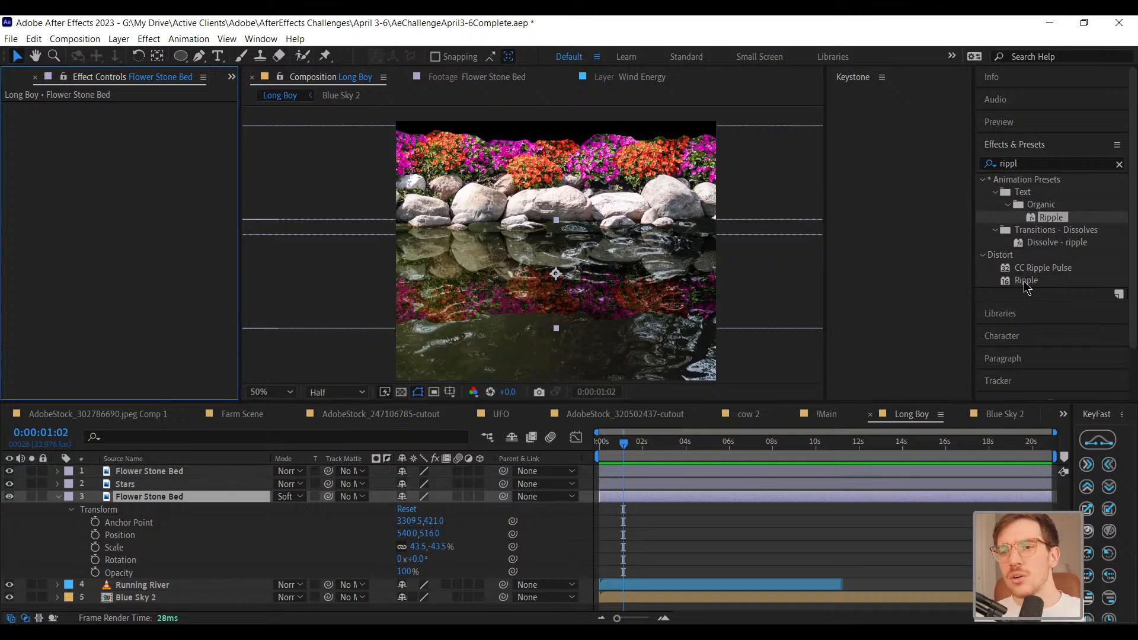
left_click(1023, 281)
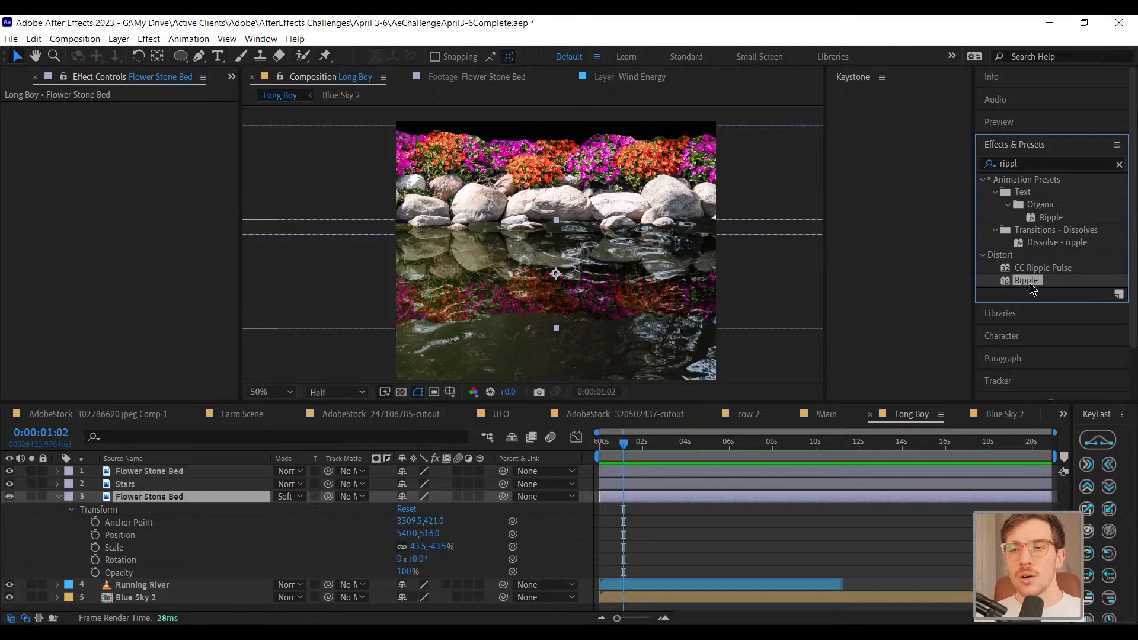
left_click_drag(1030, 282, 176, 502)
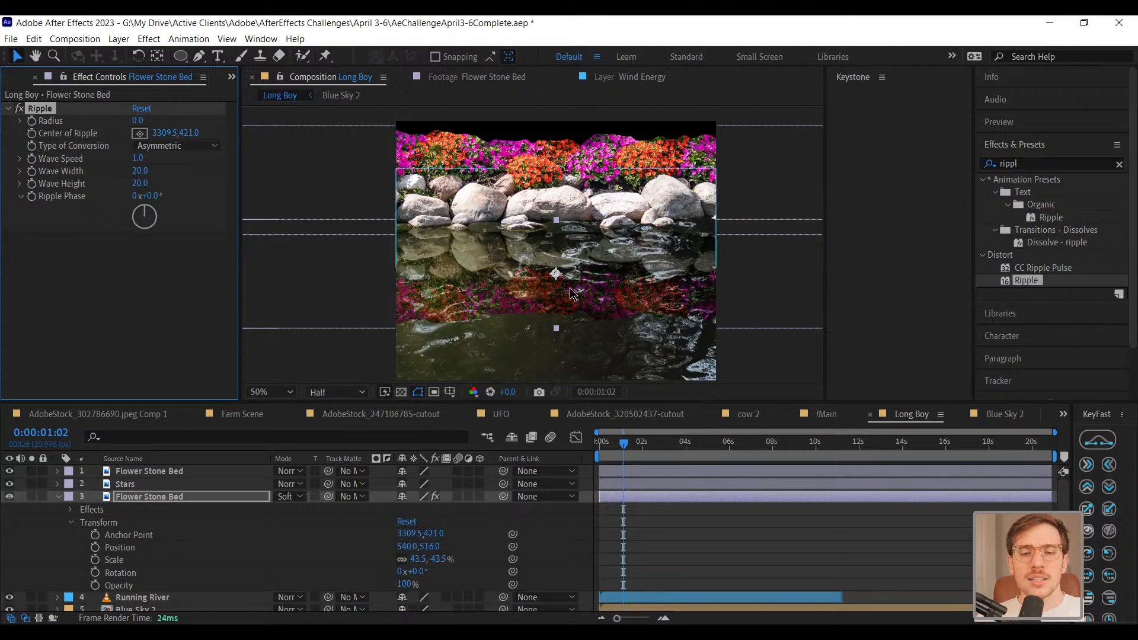
Preview the rippled reflection up close from the first frame, stop playback, and reselect the flipped Flower Stone Bed layer
scroll(543, 264, "up", 1)
left_click_drag(614, 444, 522, 449)
key("space")
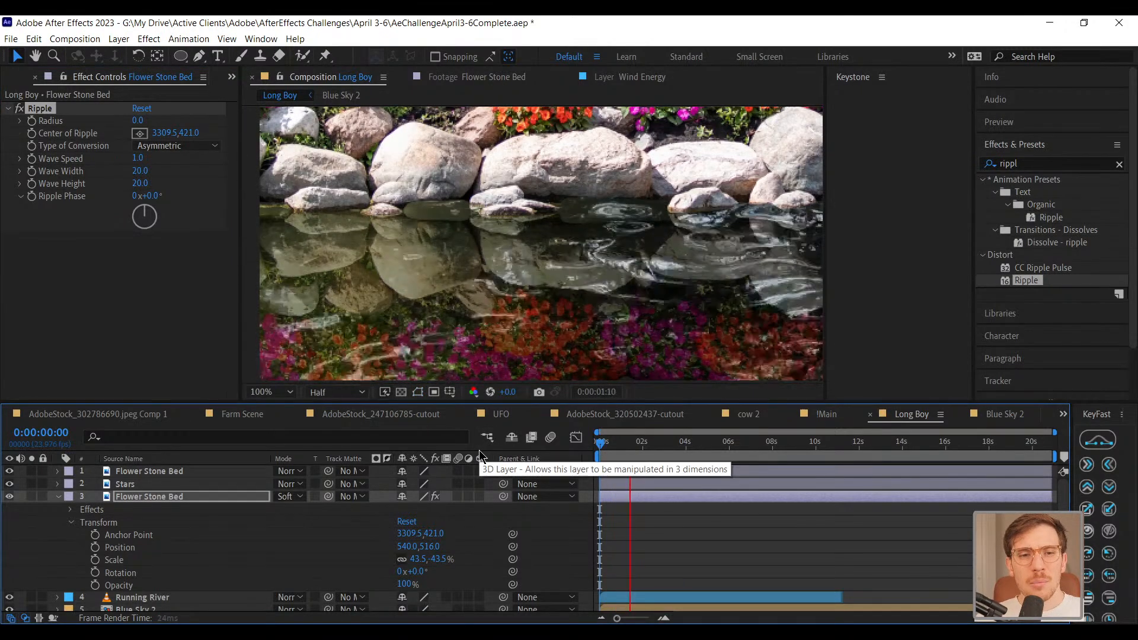
key("space")
left_click(143, 497)
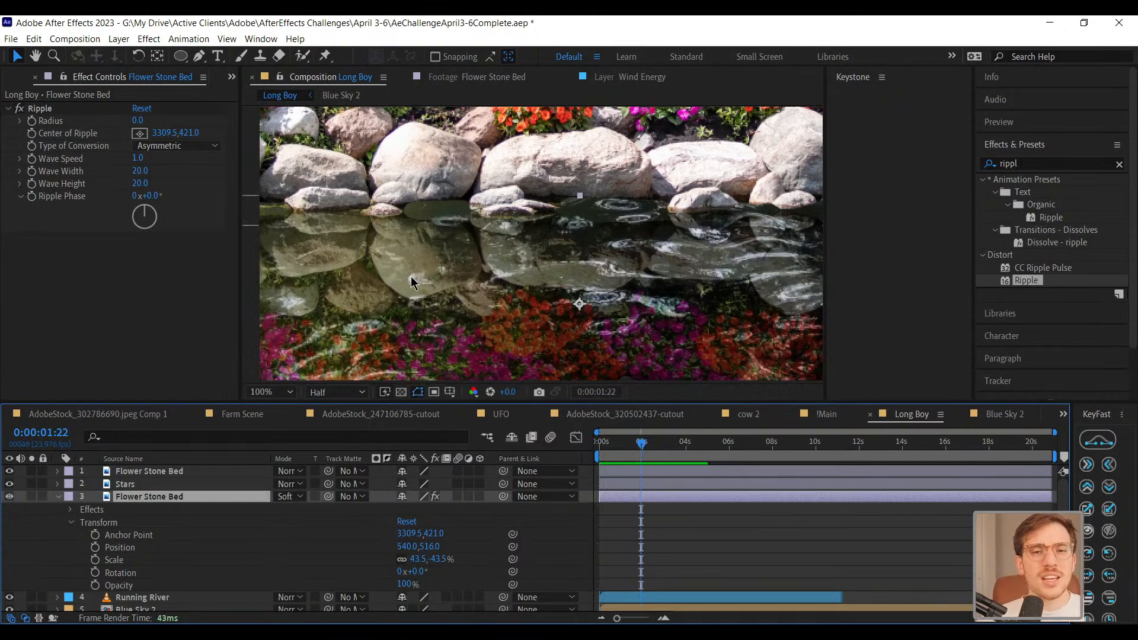
scroll(410, 276, "down", 1)
left_click_drag(140, 120, 153, 182)
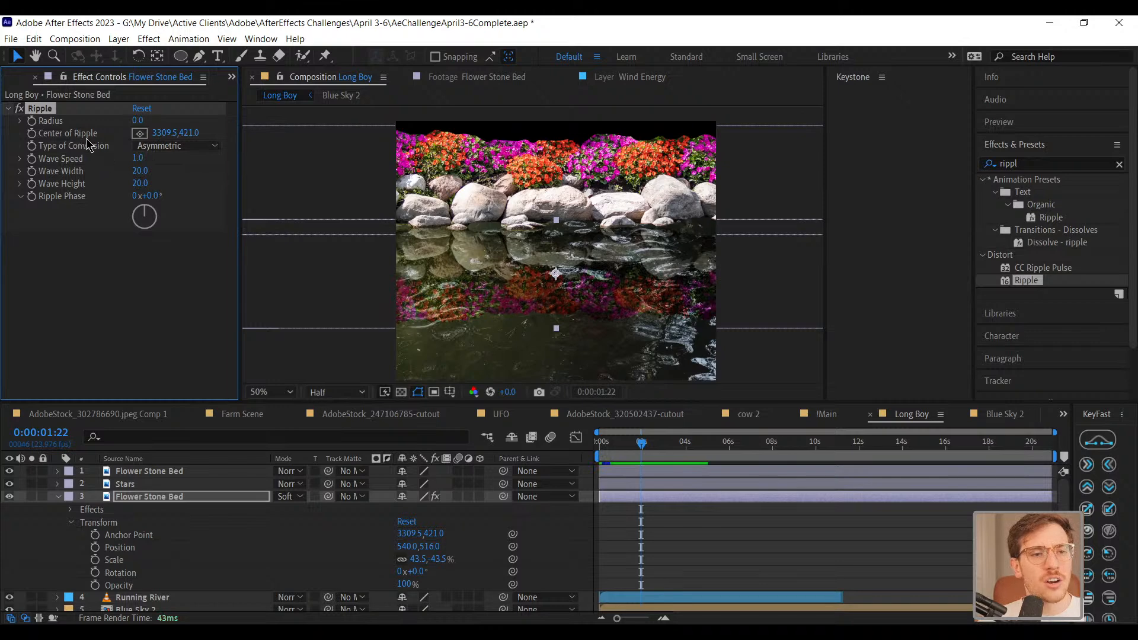
left_click(141, 136)
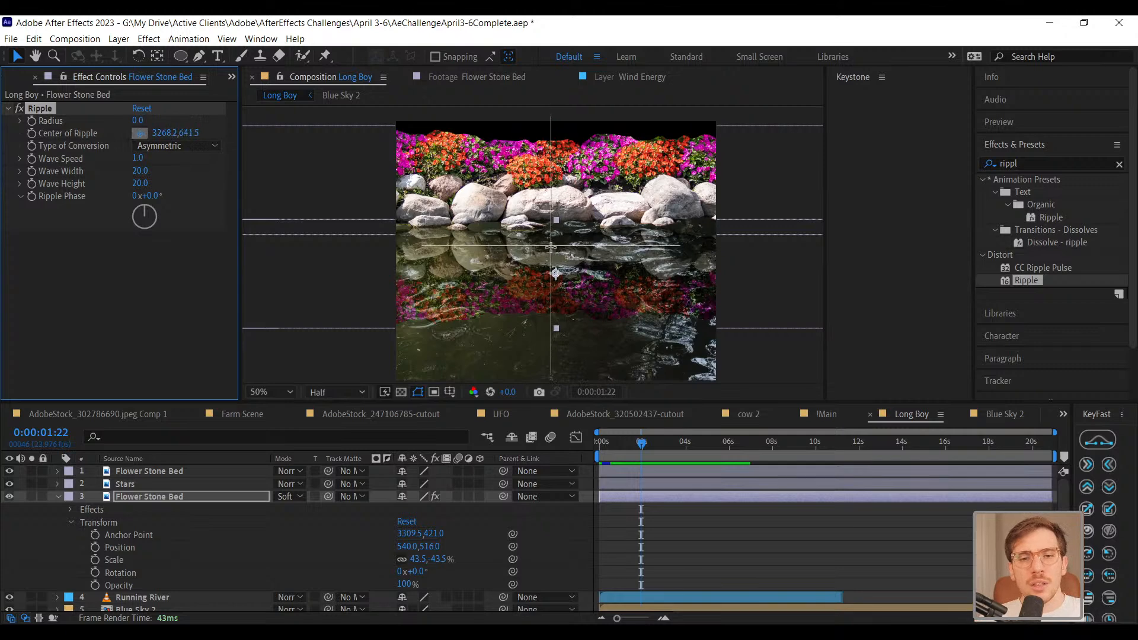
left_click(574, 341)
left_click_drag(574, 344, 578, 222)
key("ctrl+z")
scroll(572, 271, "down", 5)
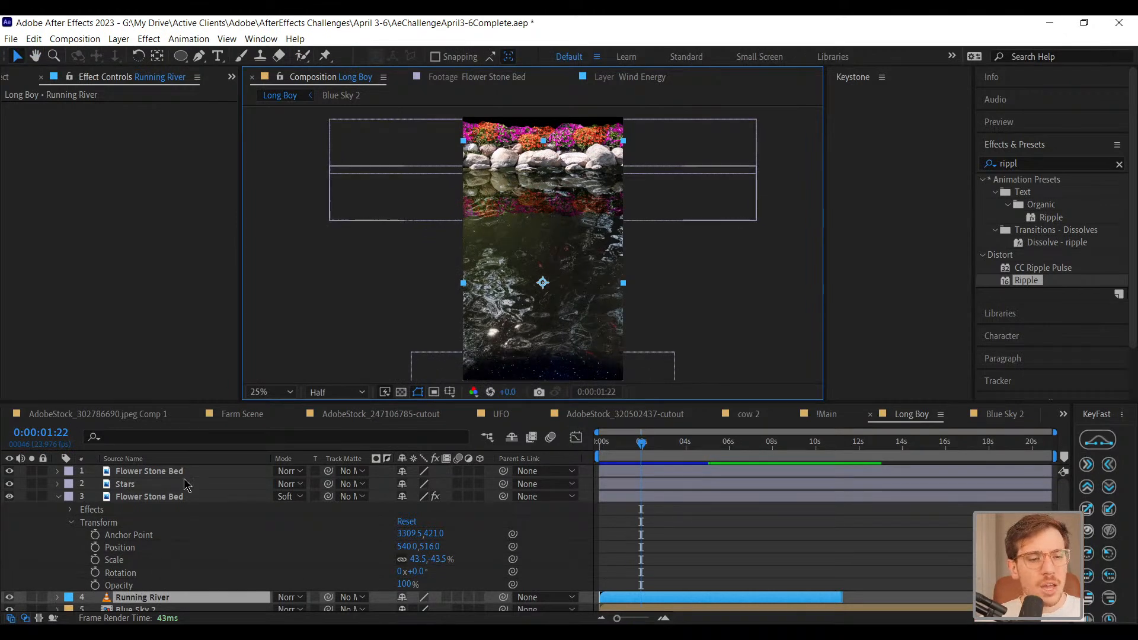
Place the flipped Flower Stone Bed's ripple center near the river's lower edge at about 3300, -2115 and set its radius to 97
left_click(181, 498)
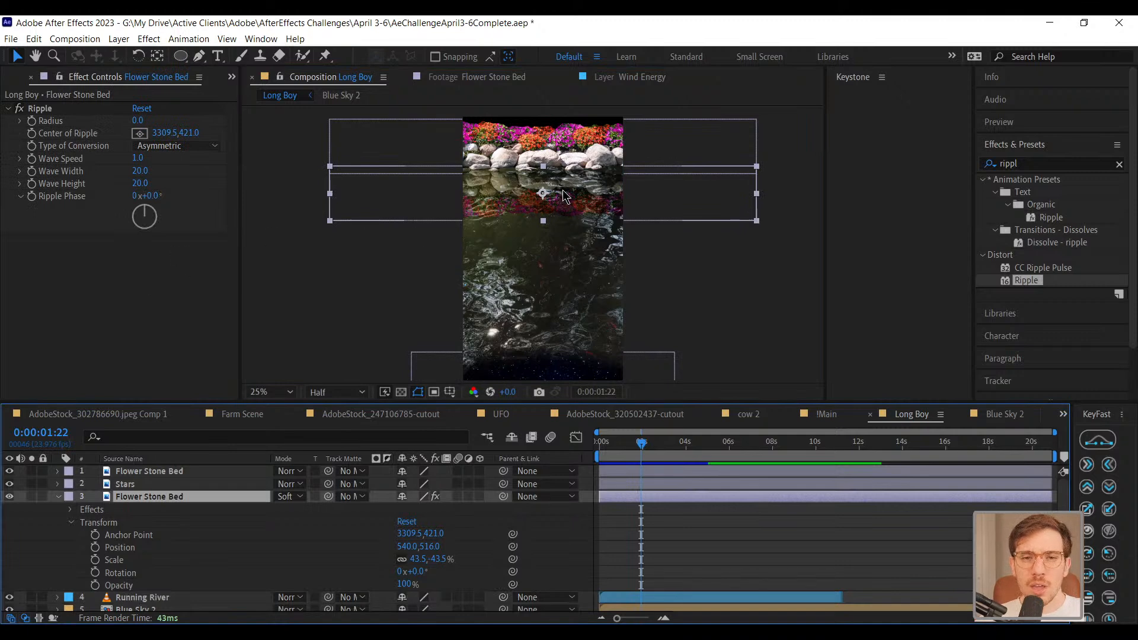
left_click(140, 134)
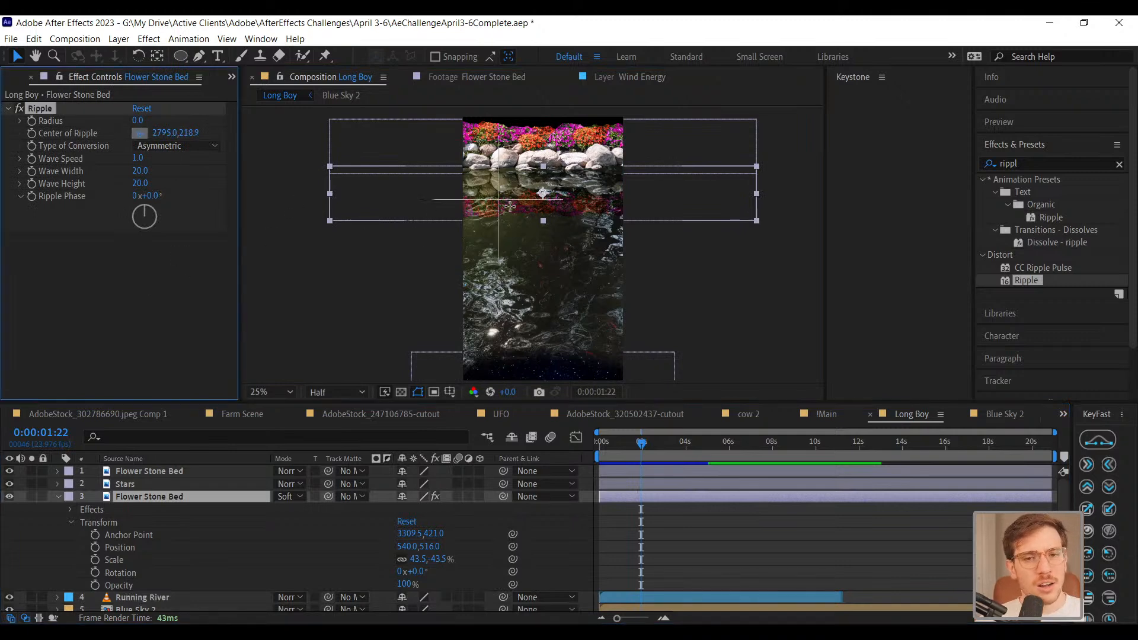
left_click(543, 166)
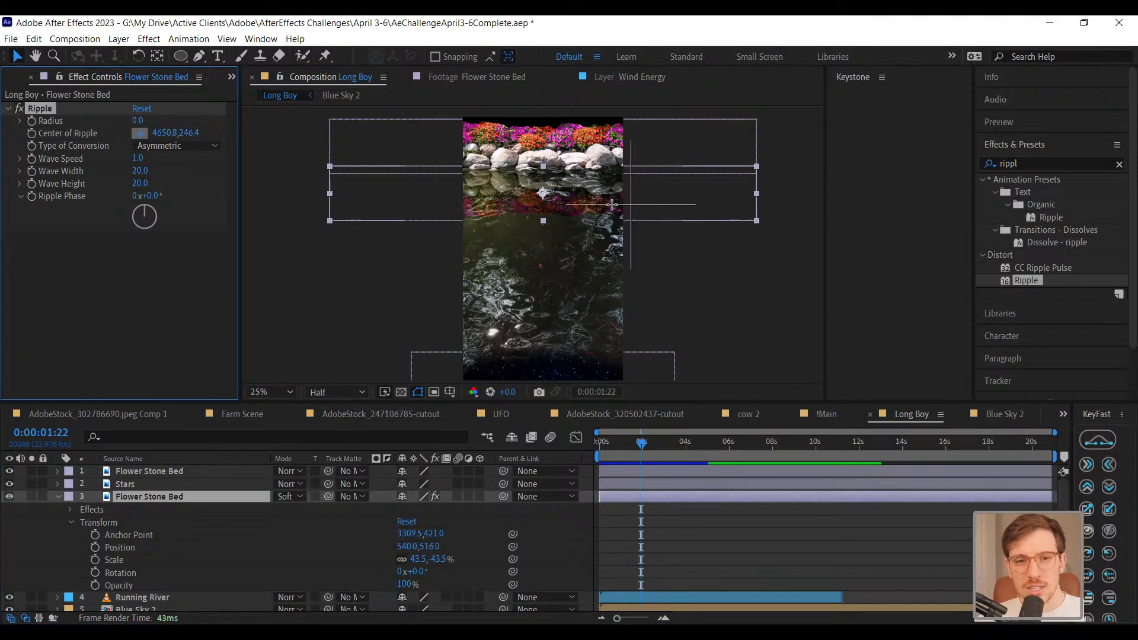
left_click(543, 357)
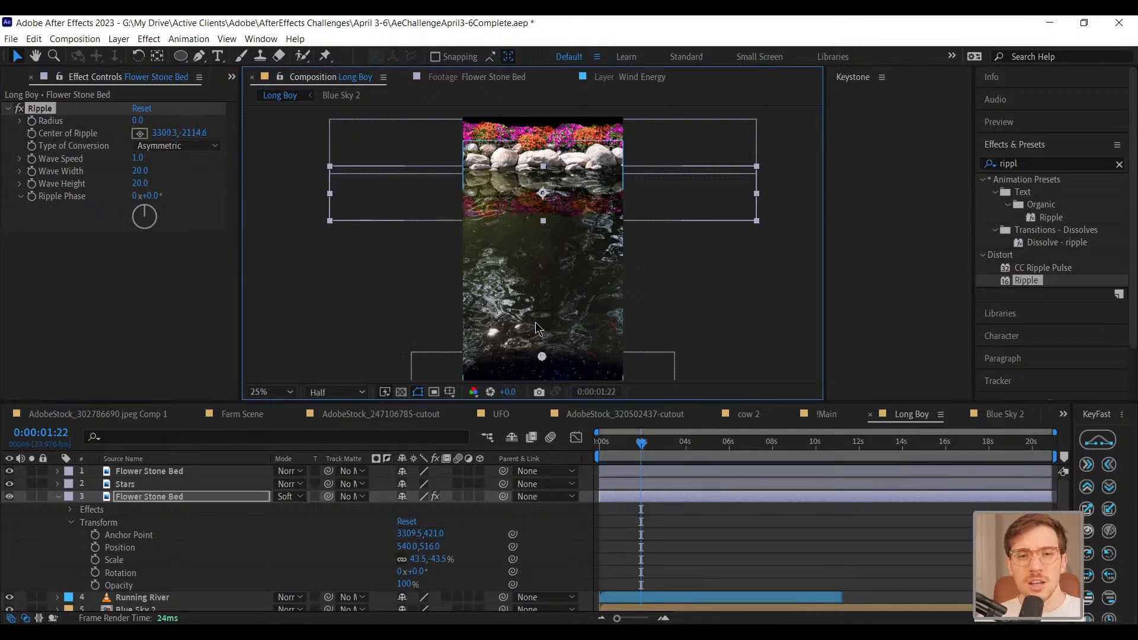
scroll(528, 198, "up", 2)
left_click_drag(539, 197, 540, 248)
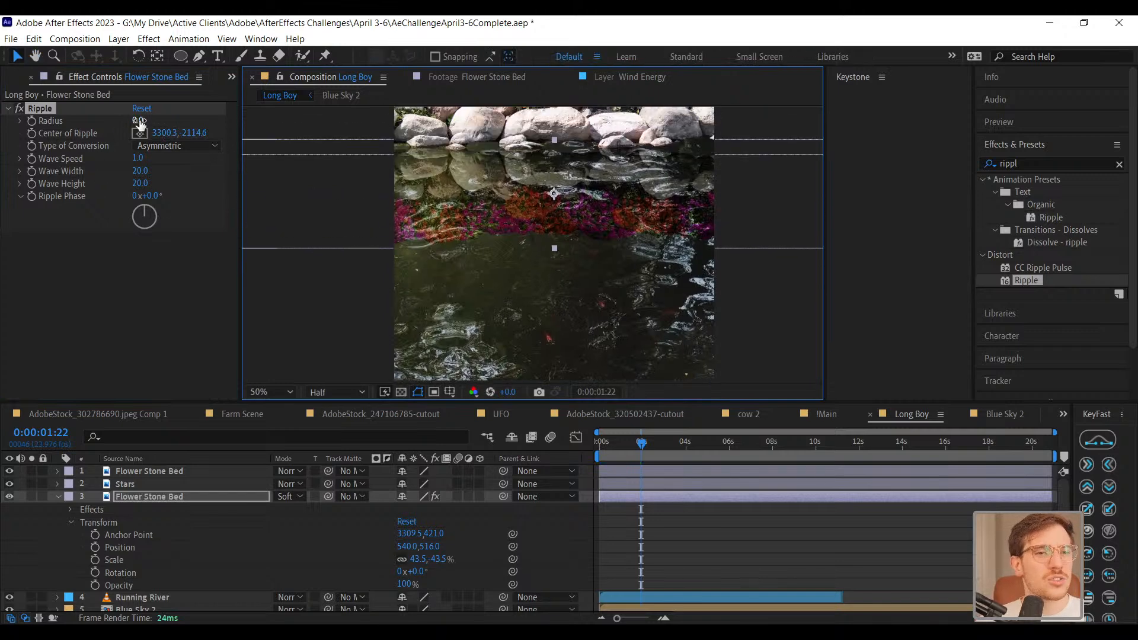
left_click_drag(150, 125, 253, 134)
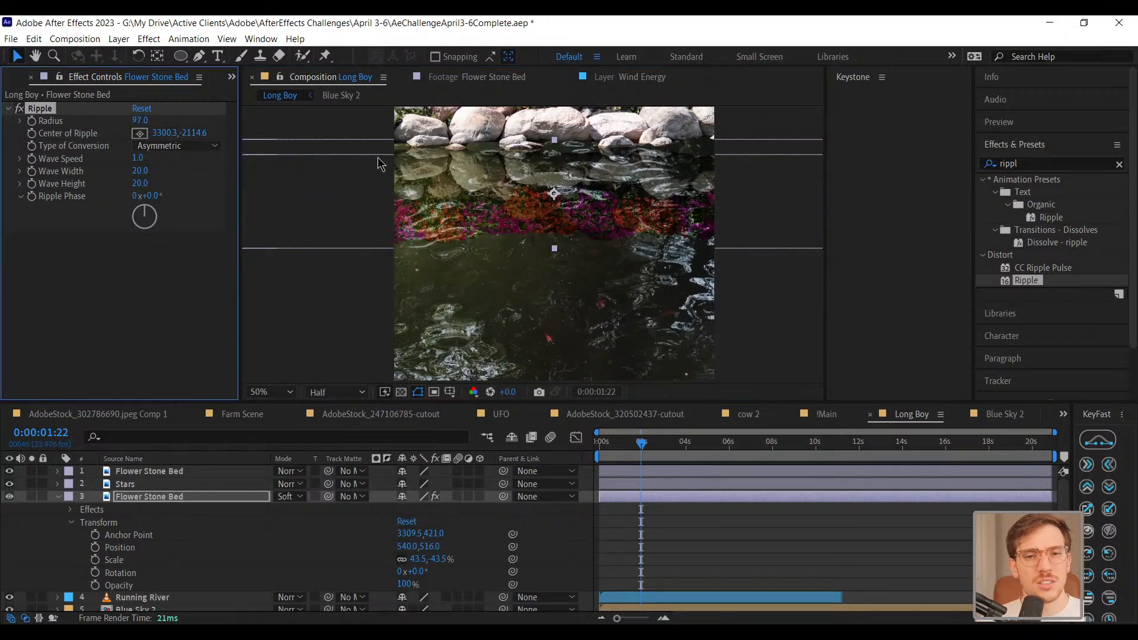
Inspect the reflected stones and flowers up close and preview the ripple motion from the first frame
scroll(527, 242, "up", 2)
left_click_drag(504, 238, 603, 340)
left_click_drag(548, 244, 564, 331)
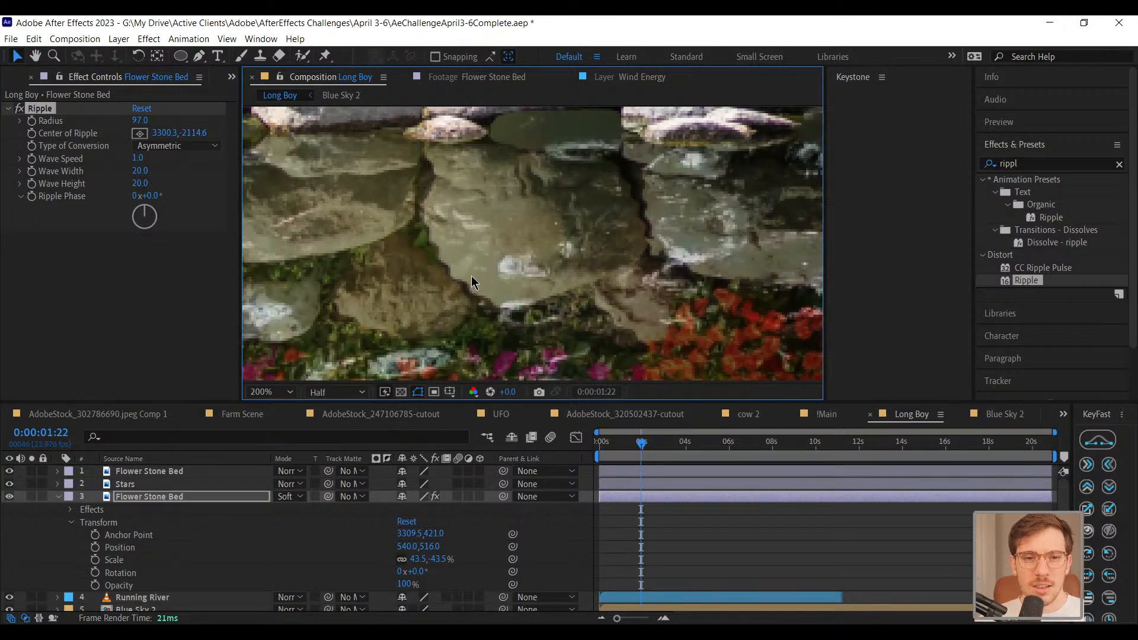
scroll(480, 260, "down", 2)
left_click_drag(631, 443, 487, 471)
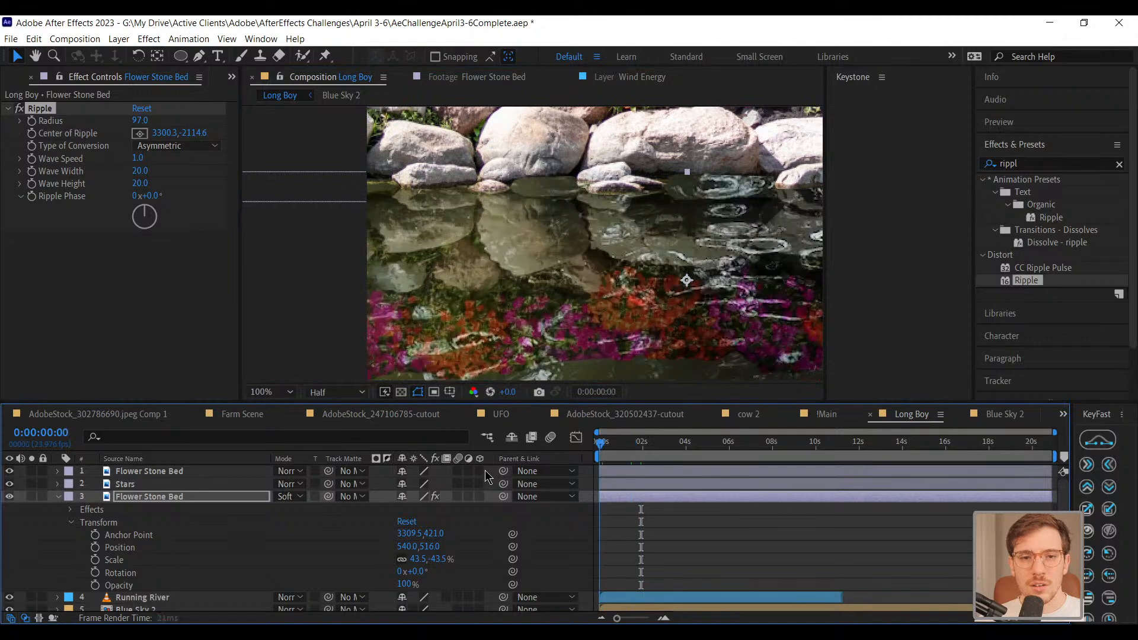
key("space")
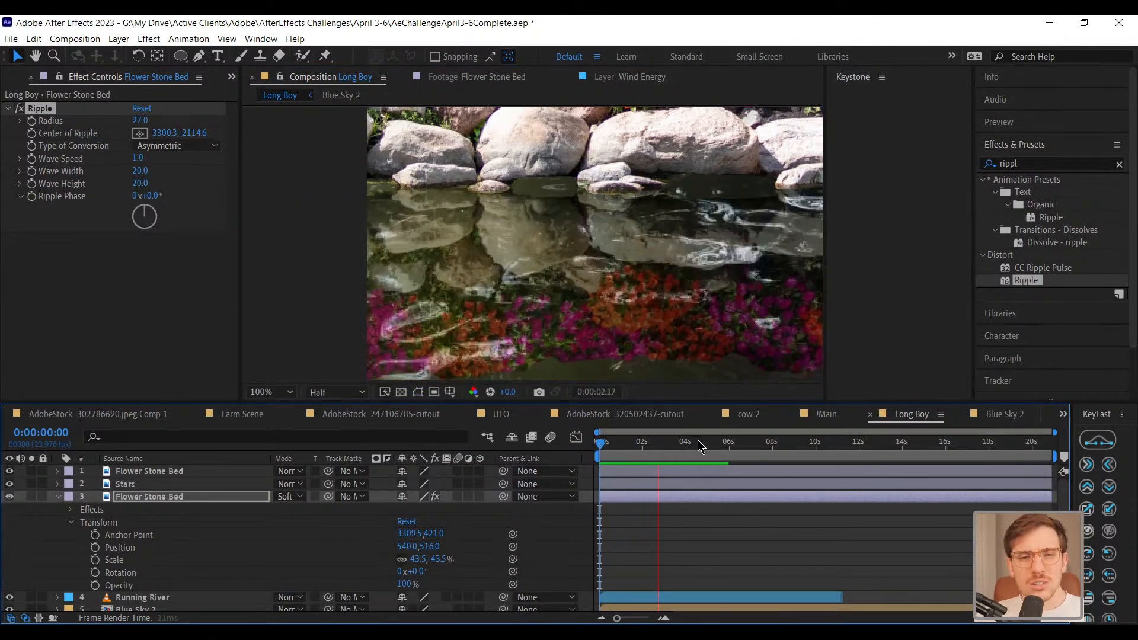
key("space")
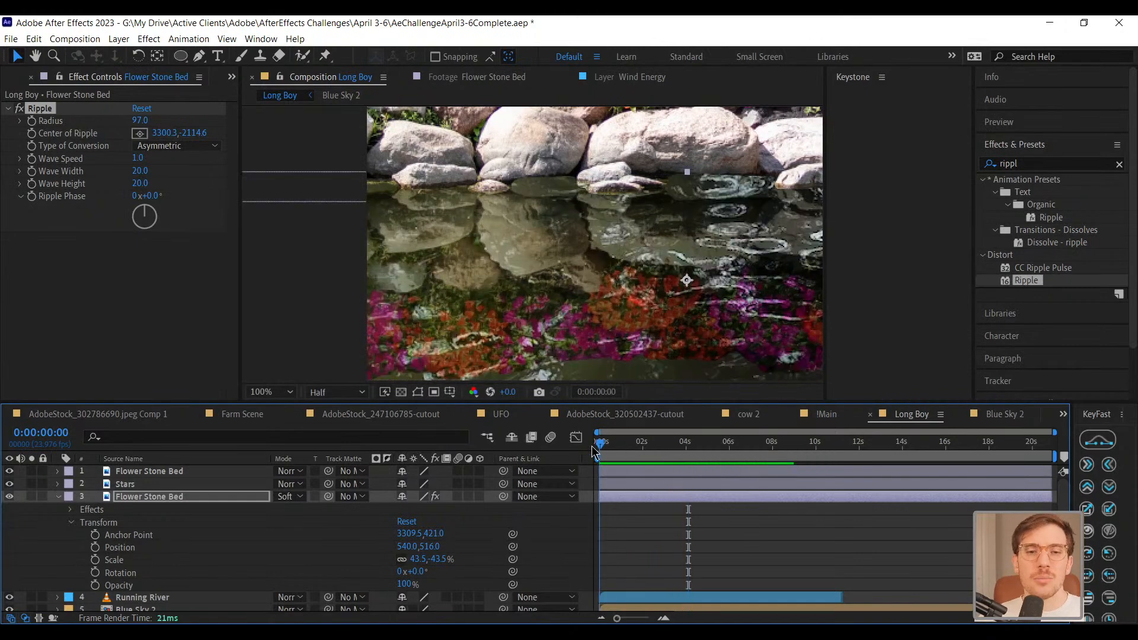
Set the Ripple effect's wave width to 36.3 and wave height to 69
left_click(608, 445)
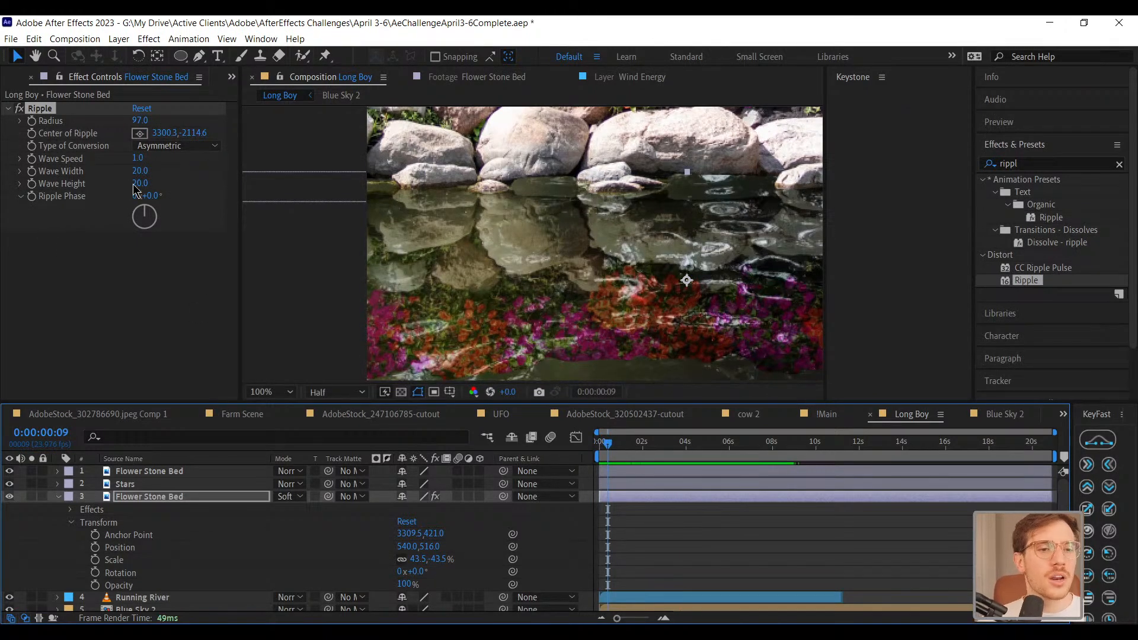
mouse_move(140, 172)
left_mouse_down()
mouse_move(190, 168)
mouse_move(63, 189)
mouse_move(146, 193)
left_mouse_up()
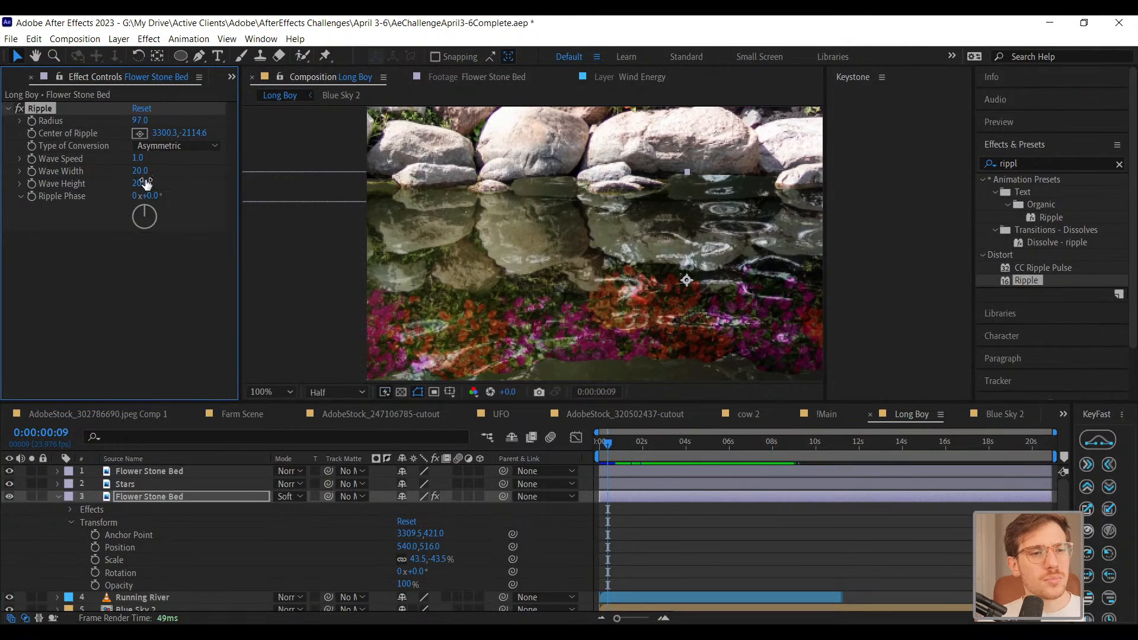
left_click_drag(152, 171, 206, 163)
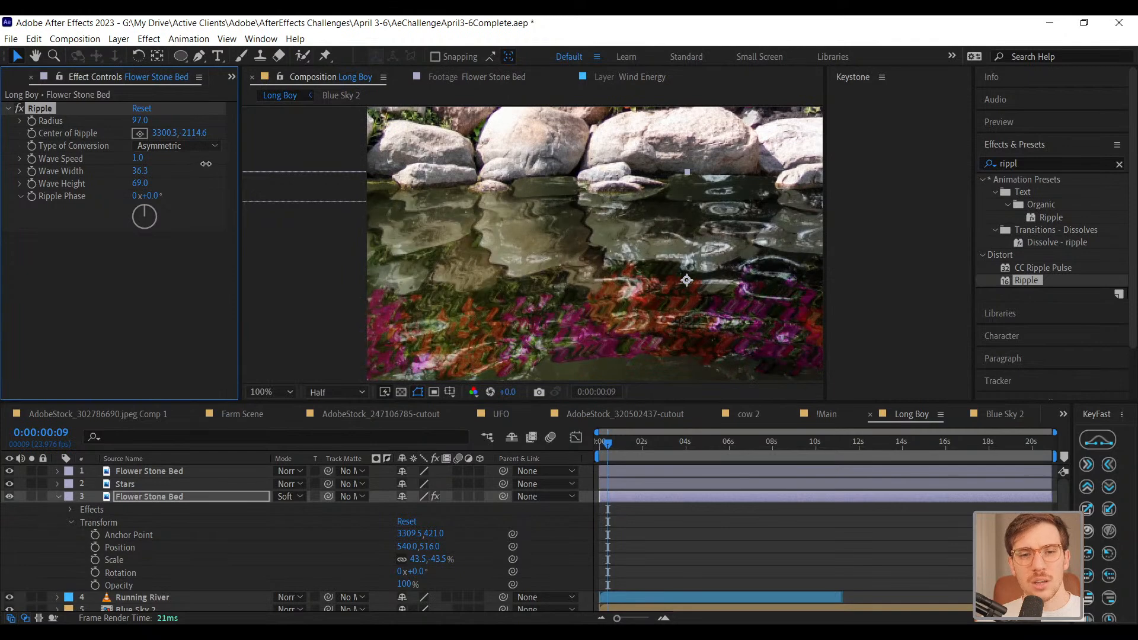
Preview the stronger ripple from the first frame, first up close and again with the whole flower bed in view
key("Home")
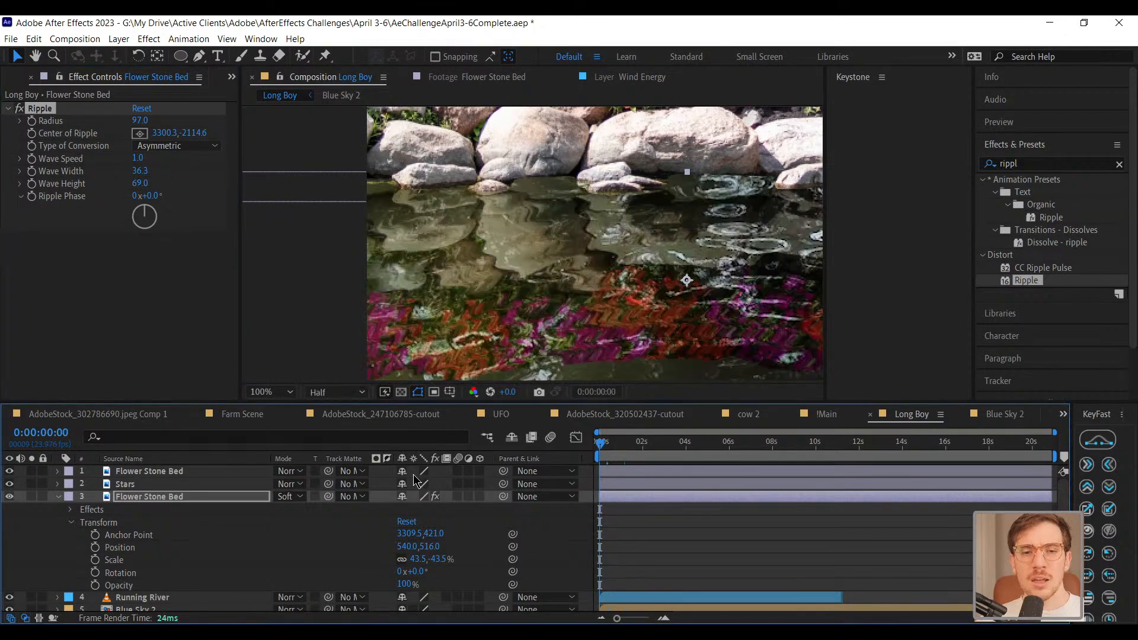
key("space")
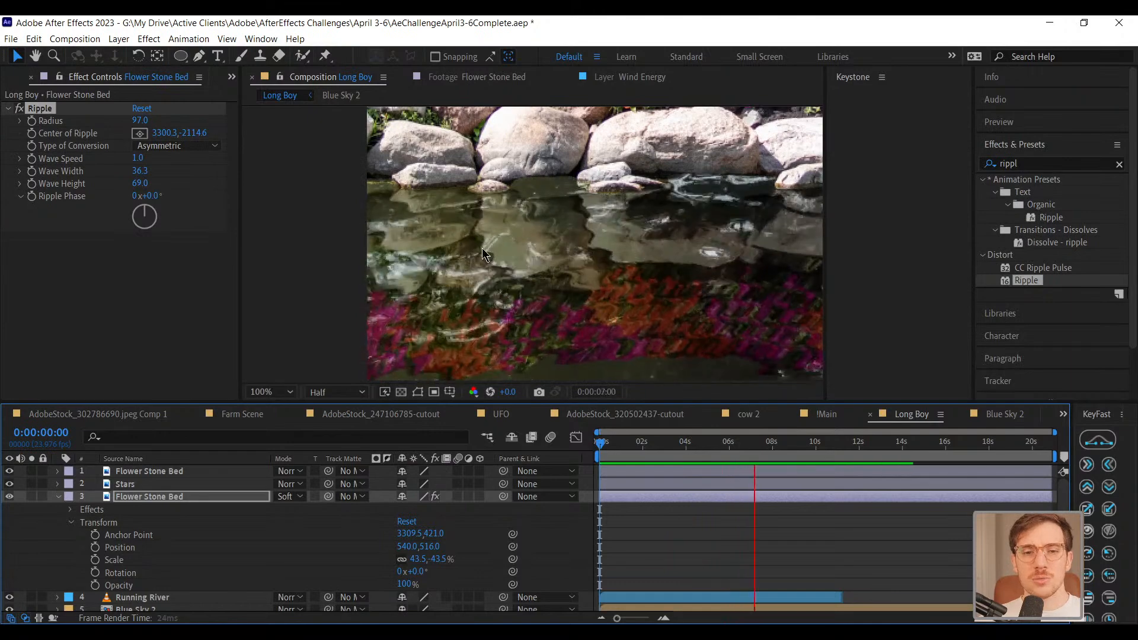
key("space")
scroll(563, 312, "down", 2)
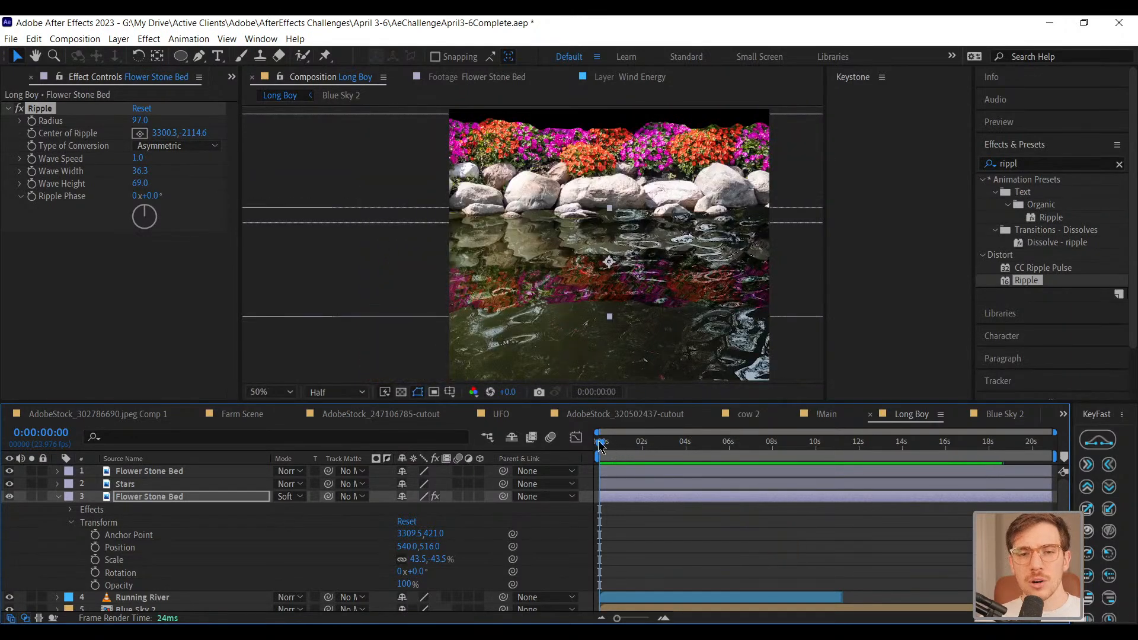
left_click_drag(673, 272, 588, 276)
key("space")
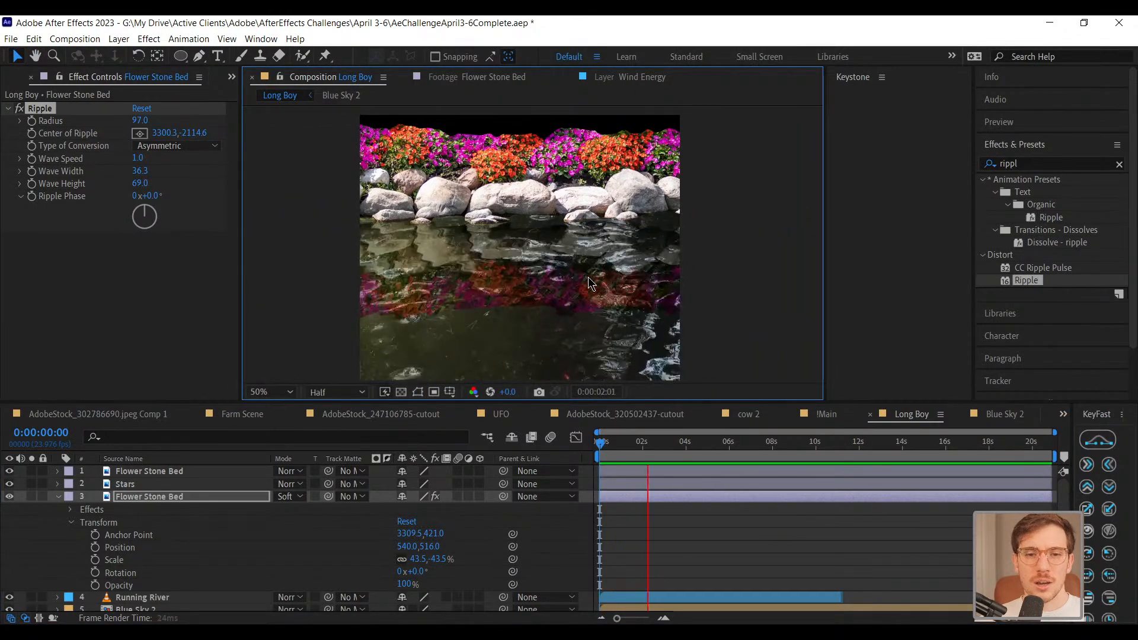
key("space")
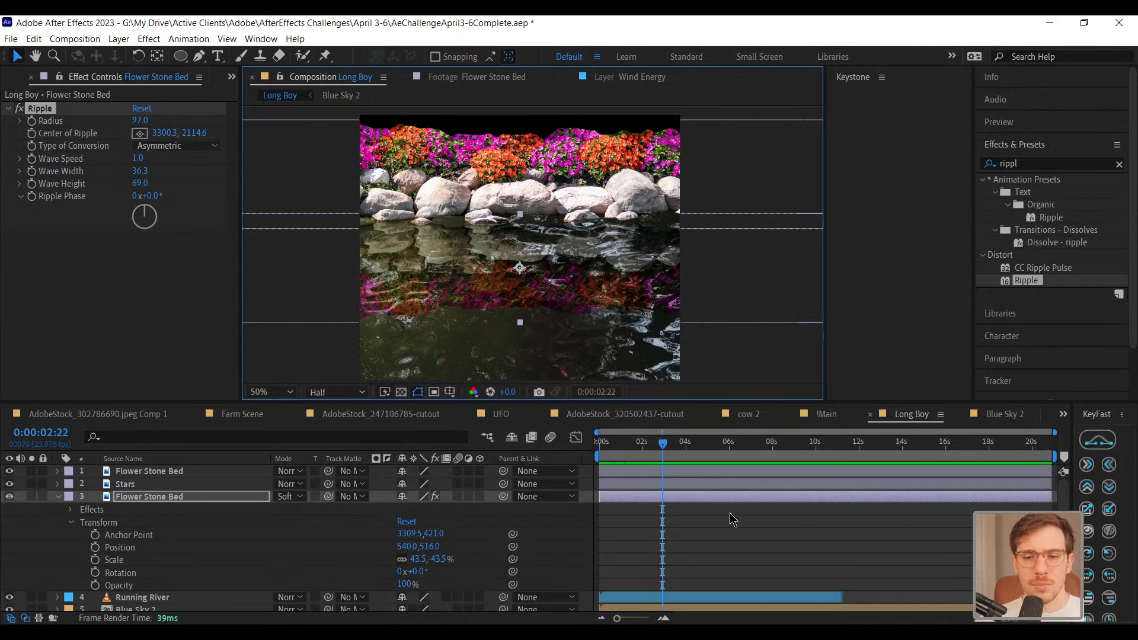
Examine the Running River footage and its transition into the star field below
left_click_drag(598, 293, 591, 148)
left_click_drag(541, 272, 569, 127)
left_click_drag(563, 300, 548, 249)
key("v")
left_click(520, 198)
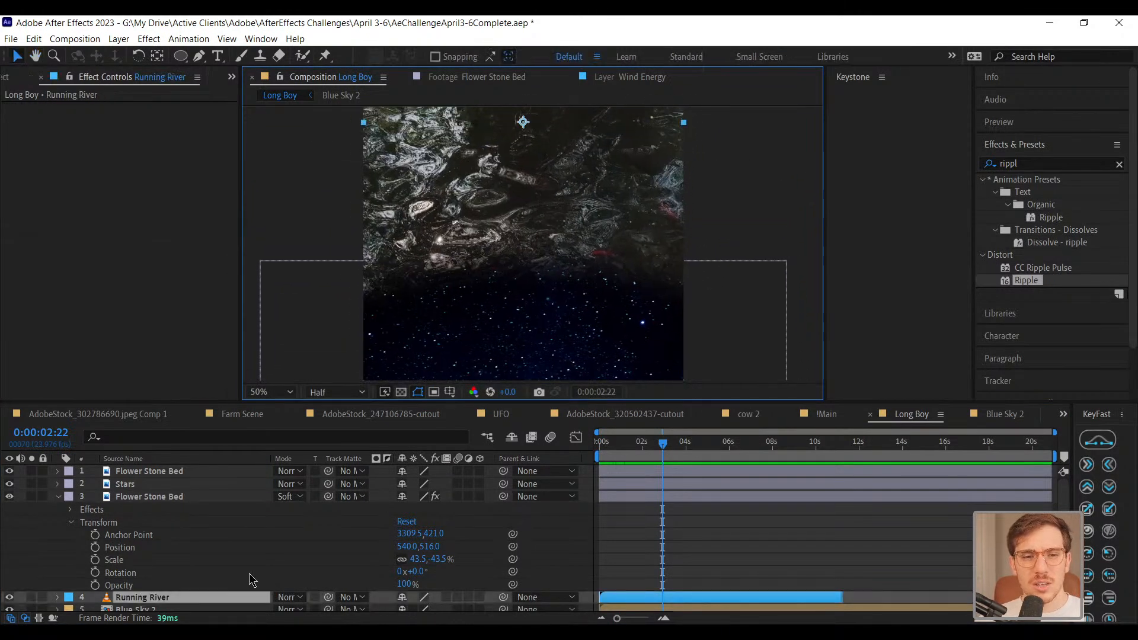
key("comma")
left_click_drag(611, 273, 603, 317)
scroll(568, 339, "up", 2)
key("h")
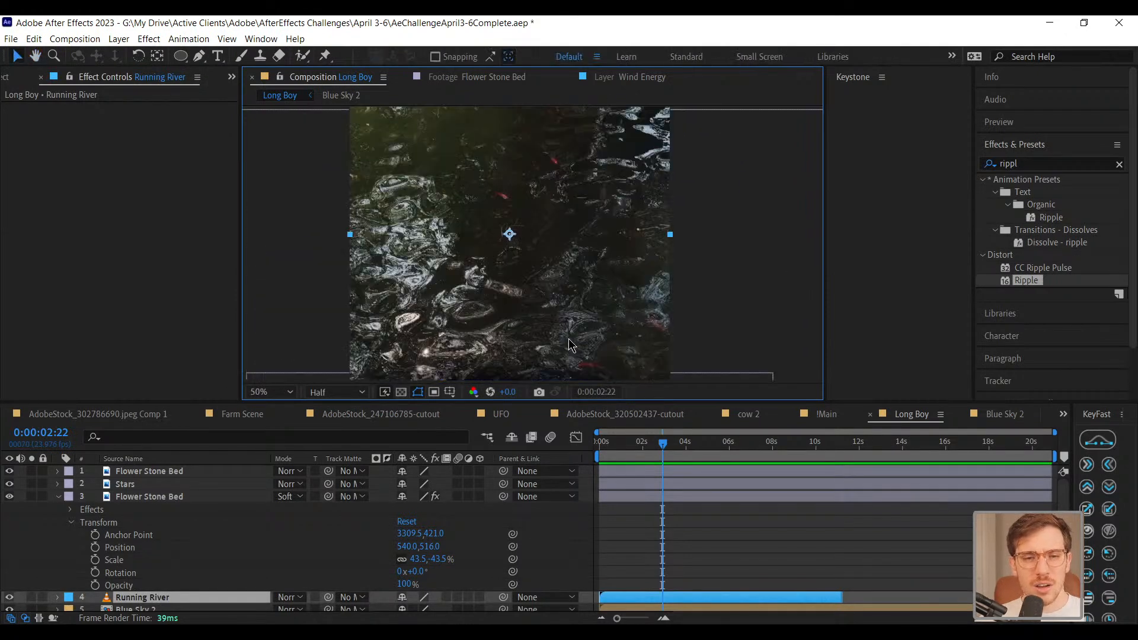
left_click_drag(512, 332, 552, 205)
left_click_drag(540, 270, 539, 251)
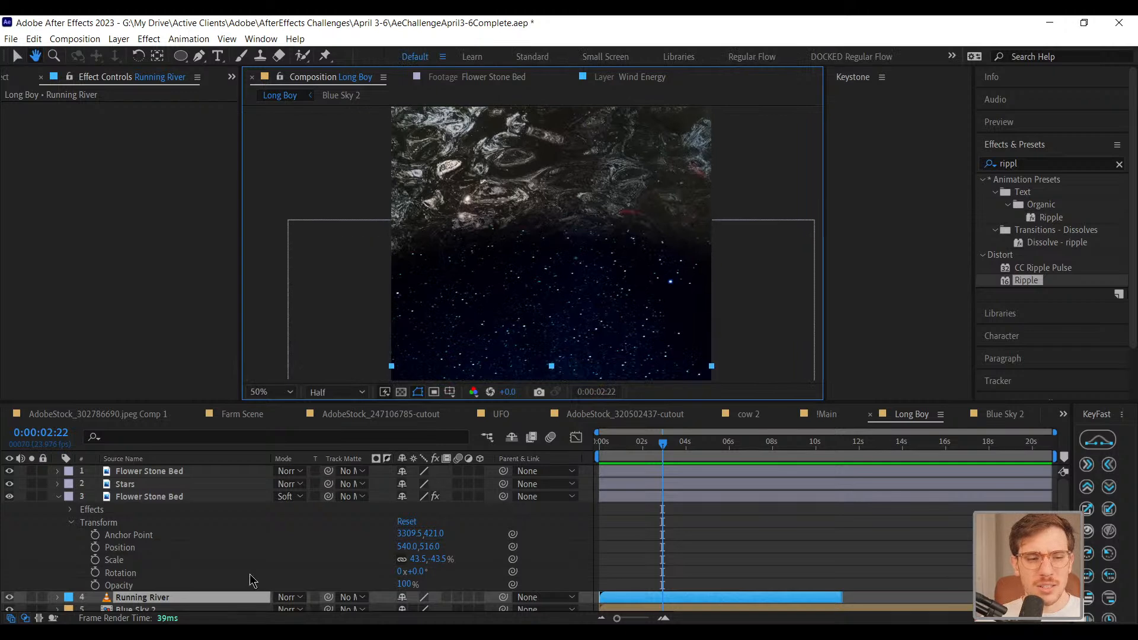
Duplicate the Running River layer and move the copy directly above the Stars layer
key("v")
left_click(198, 600)
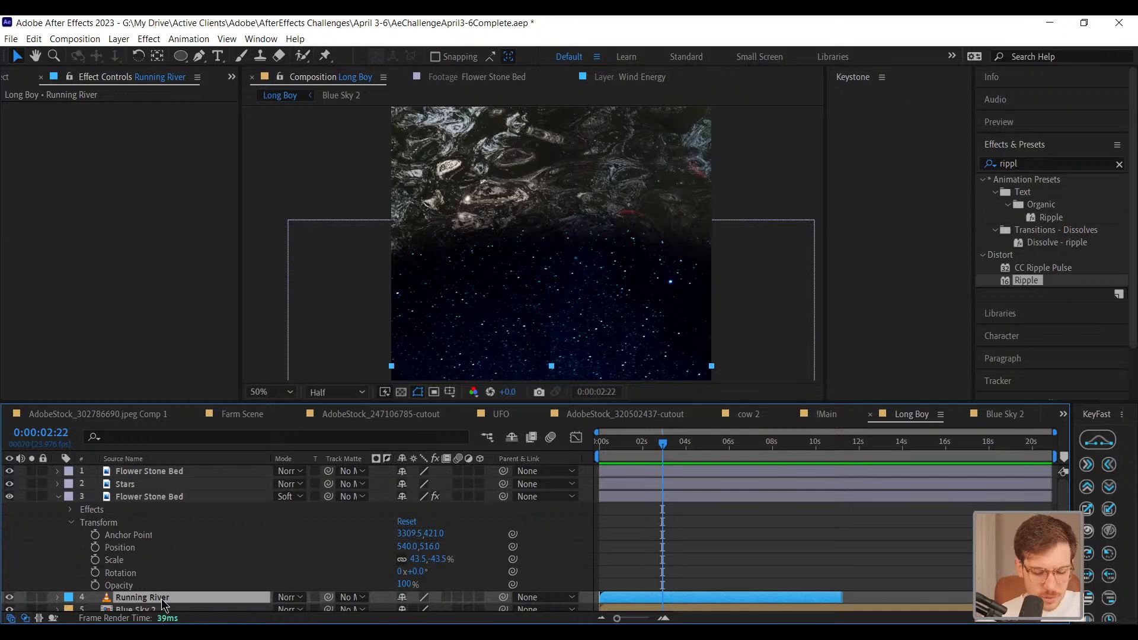
key("ctrl+d")
key("ctrl+bracketright")
key("ctrl+bracketright")
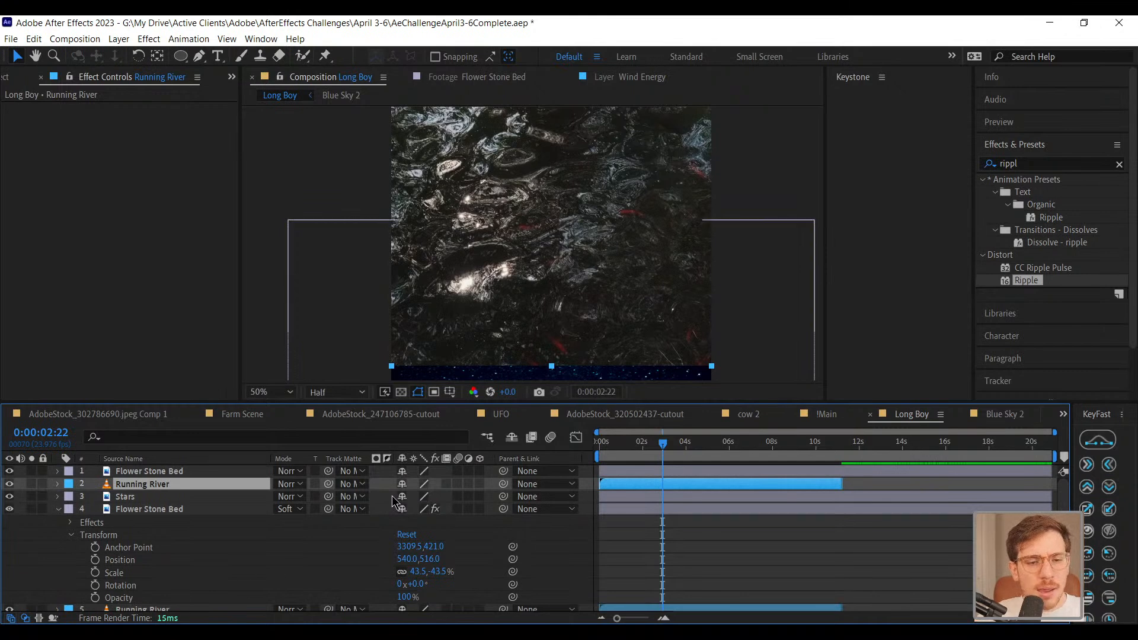
Set the Stars layer as the track matte of the duplicated Running River layer
left_click(139, 498)
left_click_drag(328, 486, 162, 502)
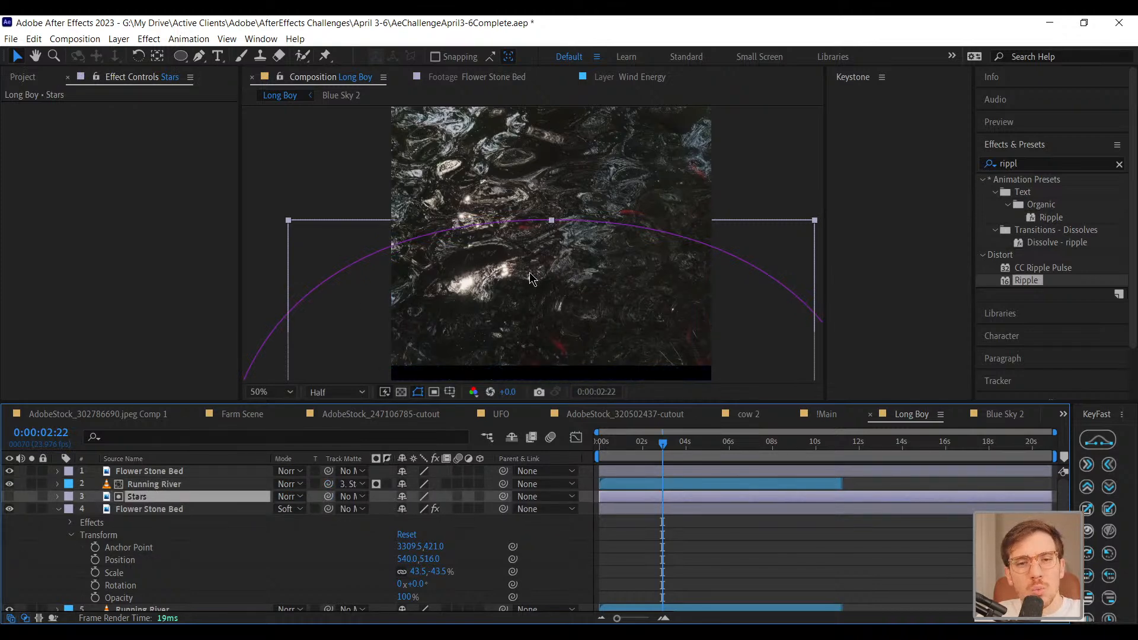
key("comma")
key("period")
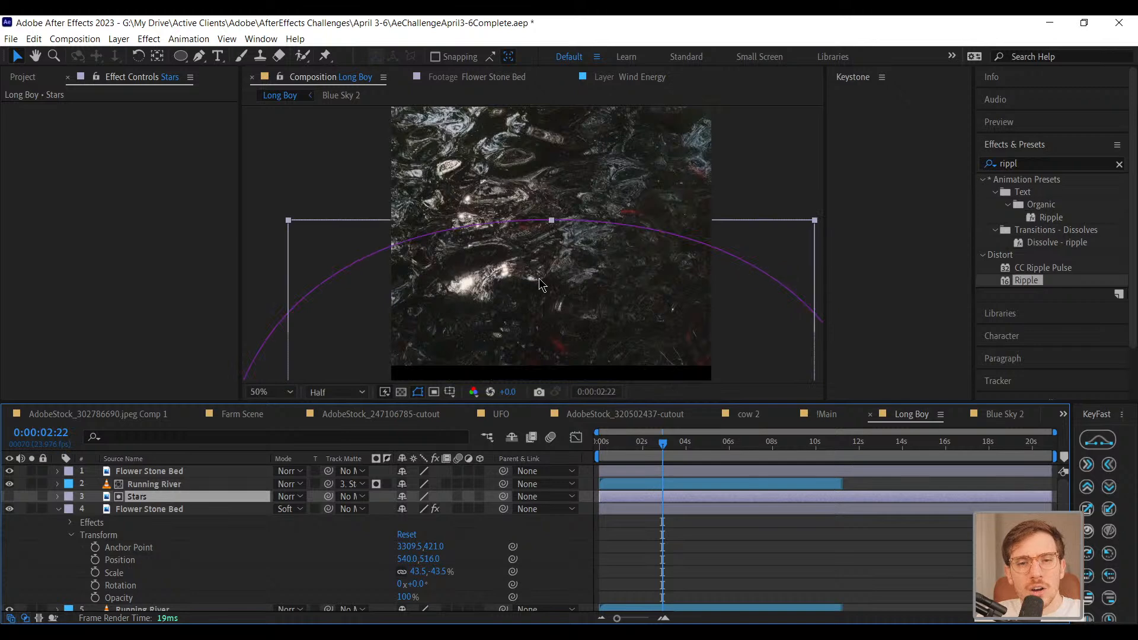
Set the blending mode of the Running River copy above Stars to Soft Light and inspect its lower edge
left_click(302, 501)
left_click(373, 355)
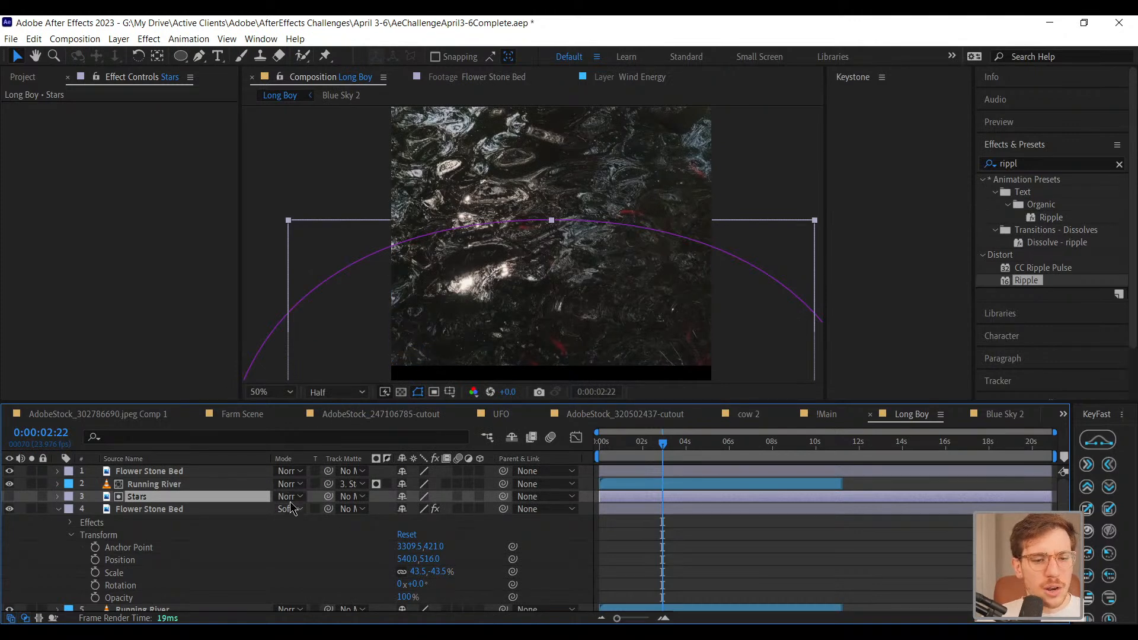
left_click(287, 485)
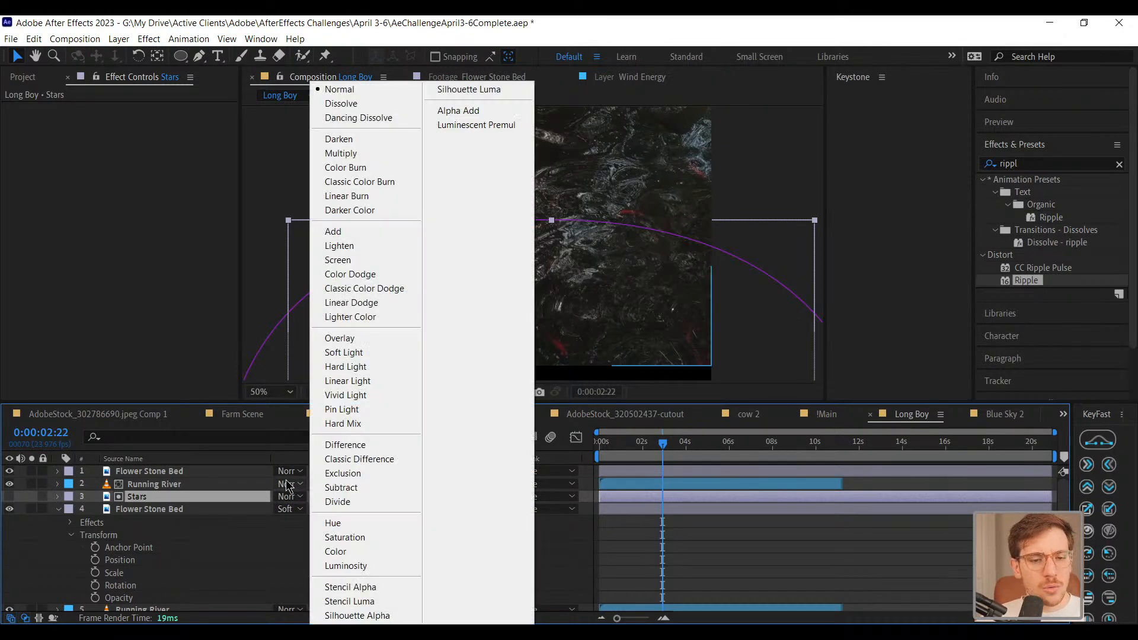
left_click(338, 352)
scroll(587, 299, "up", 4)
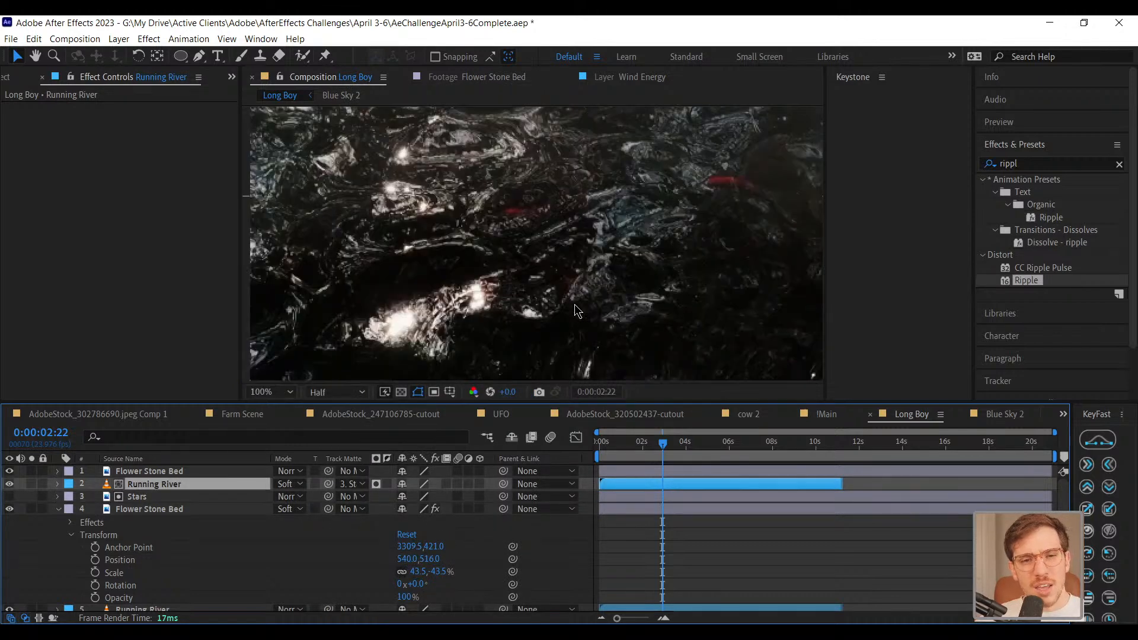
left_click_drag(437, 310, 399, 285)
scroll(444, 278, "down", 2)
scroll(457, 279, "down", 1)
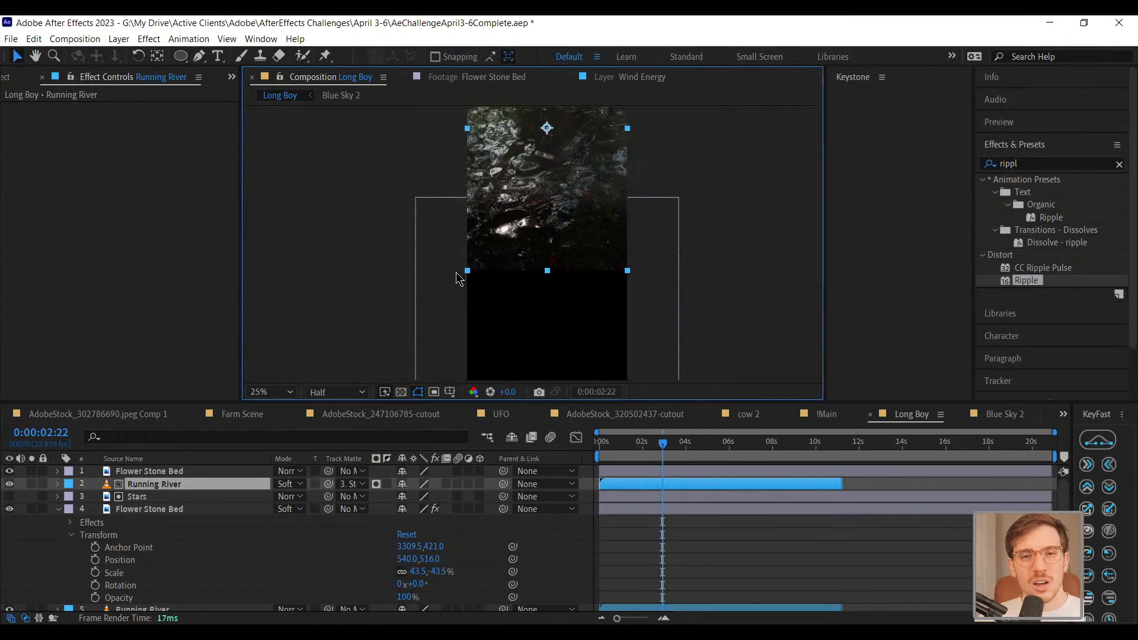
scroll(578, 276, "up", 1)
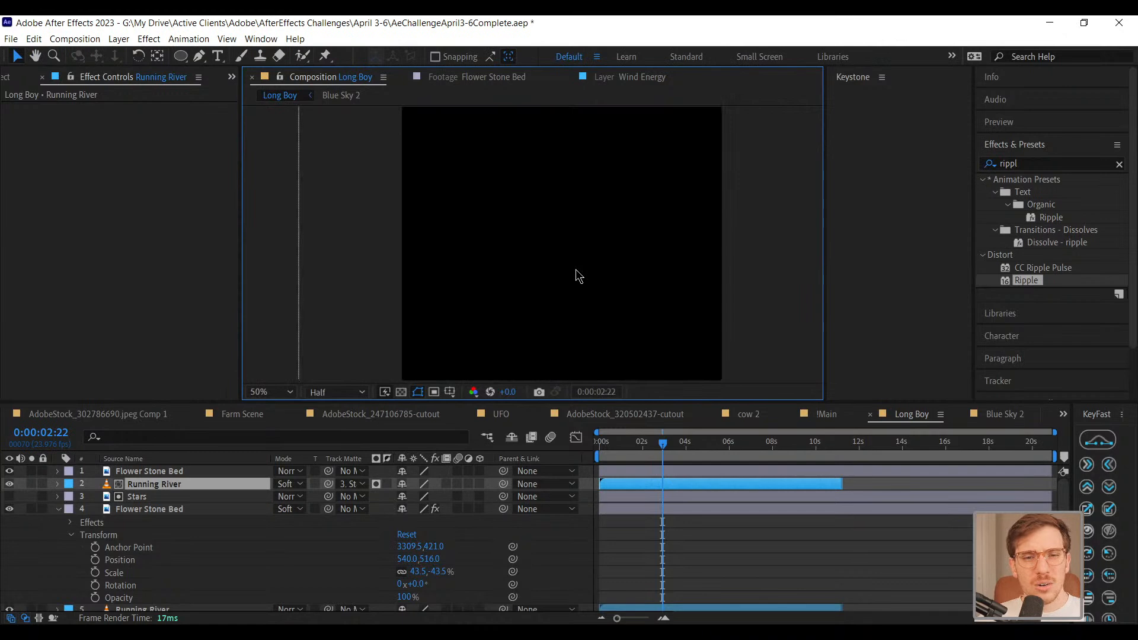
Turn the Stars layer's visibility back on
left_click(152, 498)
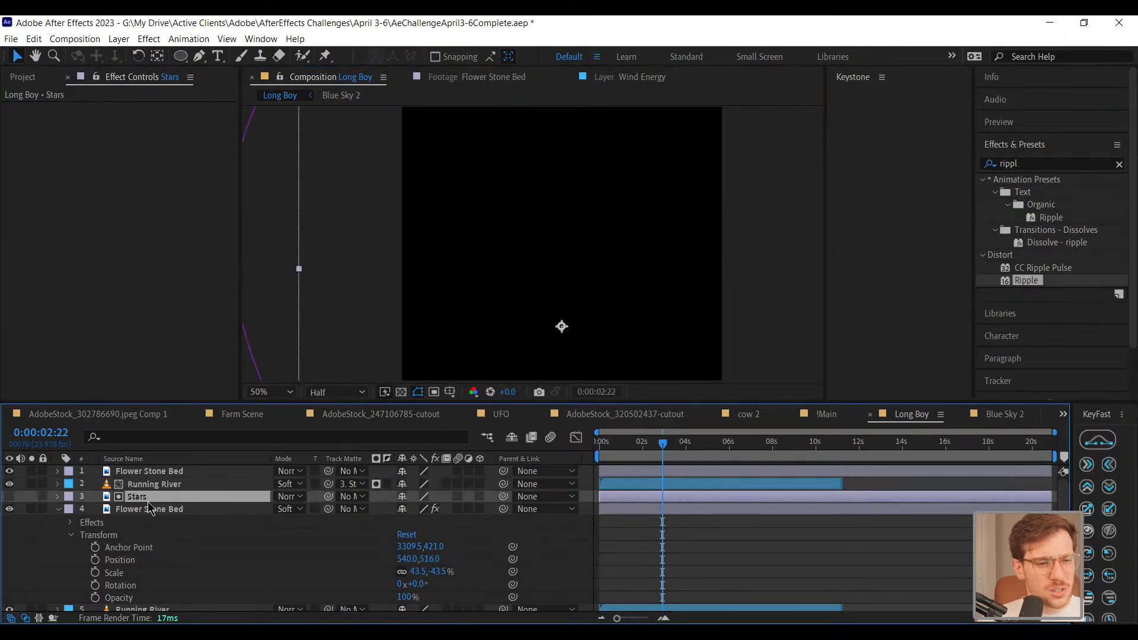
left_click(10, 497)
left_click_drag(590, 242, 549, 217)
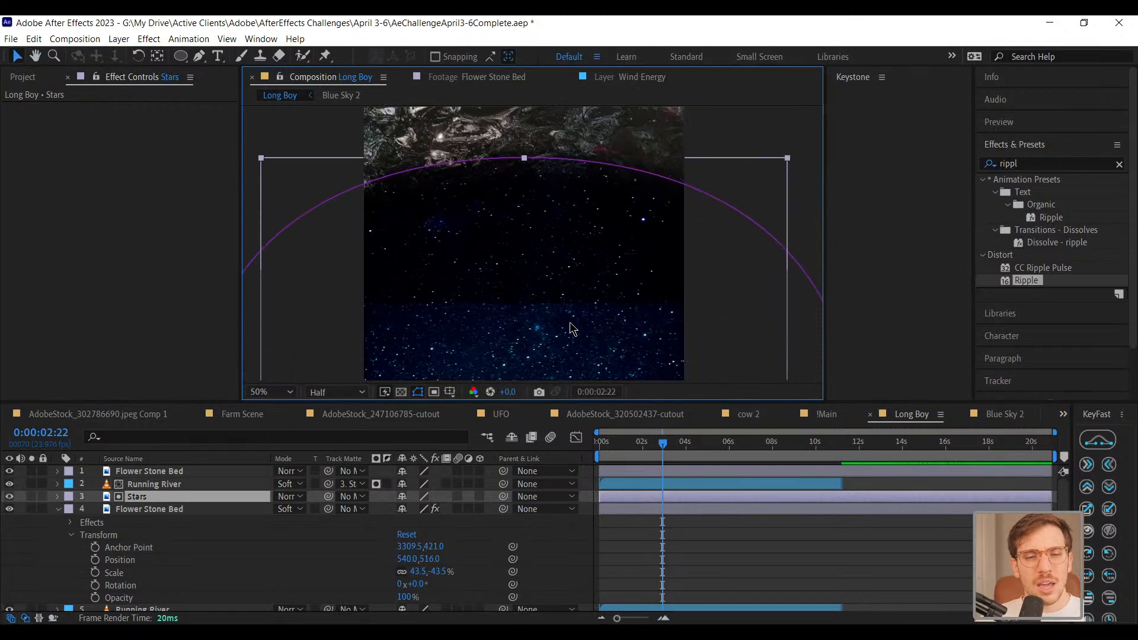
Preview the river-to-stars transition from the first frame with the whole star field in view
scroll(568, 321, "down", 2)
left_click_drag(592, 314, 584, 190)
scroll(591, 304, "down", 1)
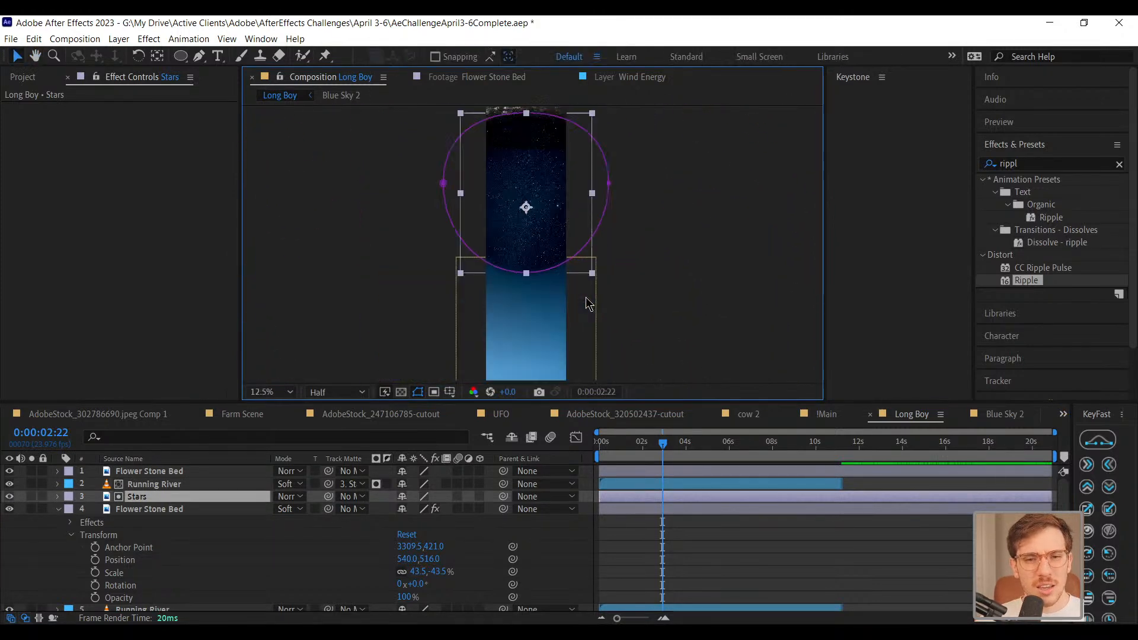
left_click(650, 524)
left_click_drag(616, 379, 597, 332)
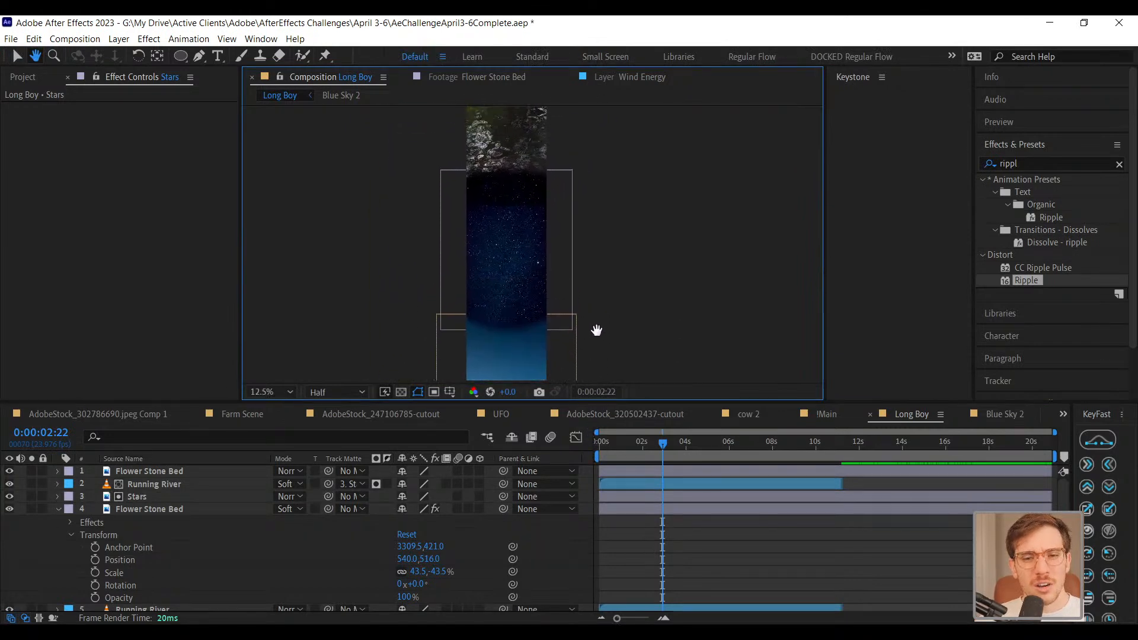
left_click_drag(632, 442, 550, 455)
key("space")
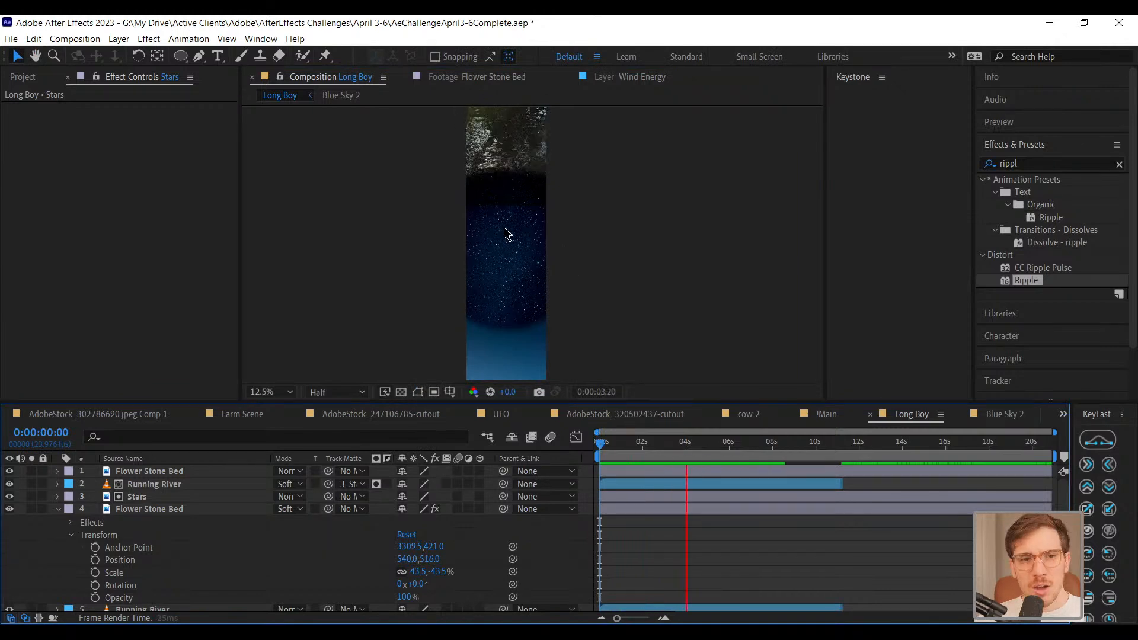
key("space")
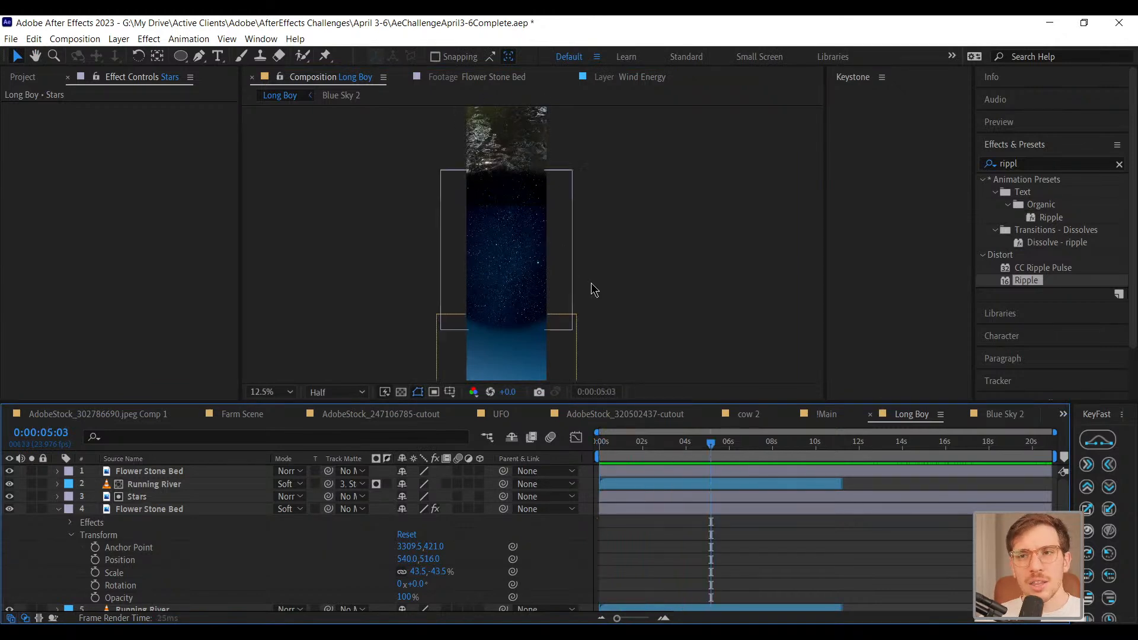
Locate the Long Boy composition in the project and add it as a layer to the empty !Main composition
left_click(826, 415)
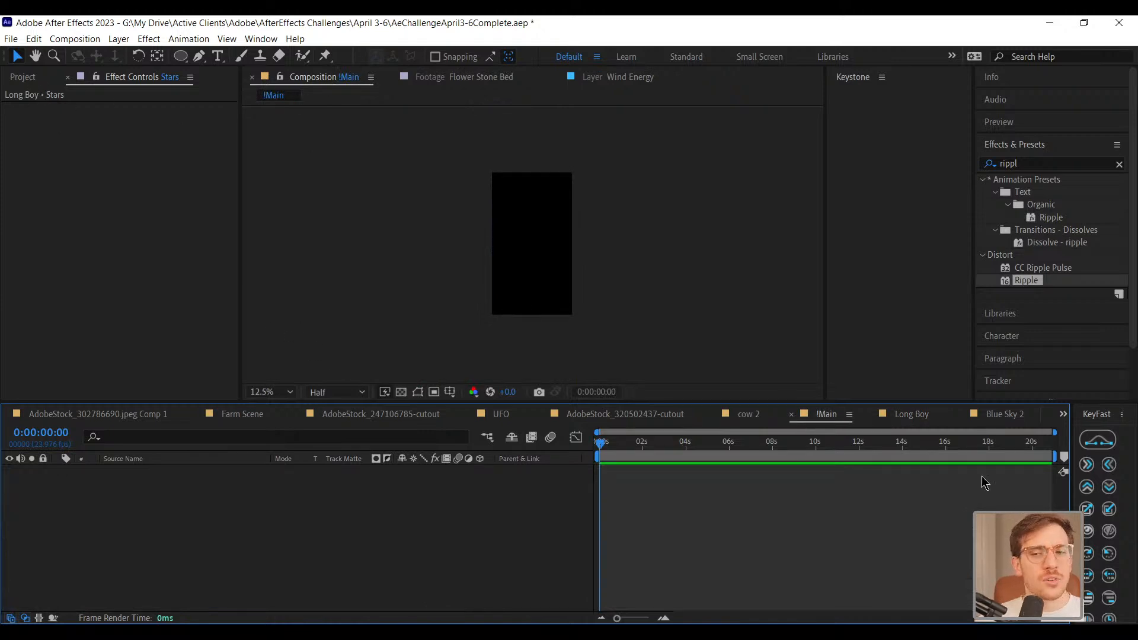
left_click(937, 417)
left_click(941, 415)
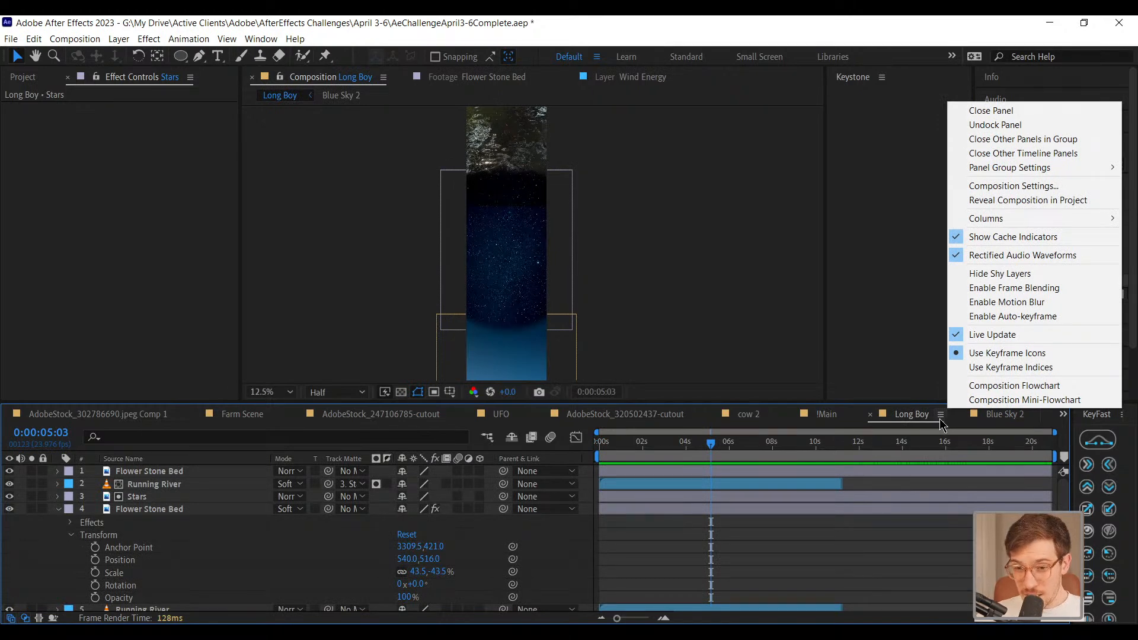
left_click(1017, 202)
left_click(825, 415)
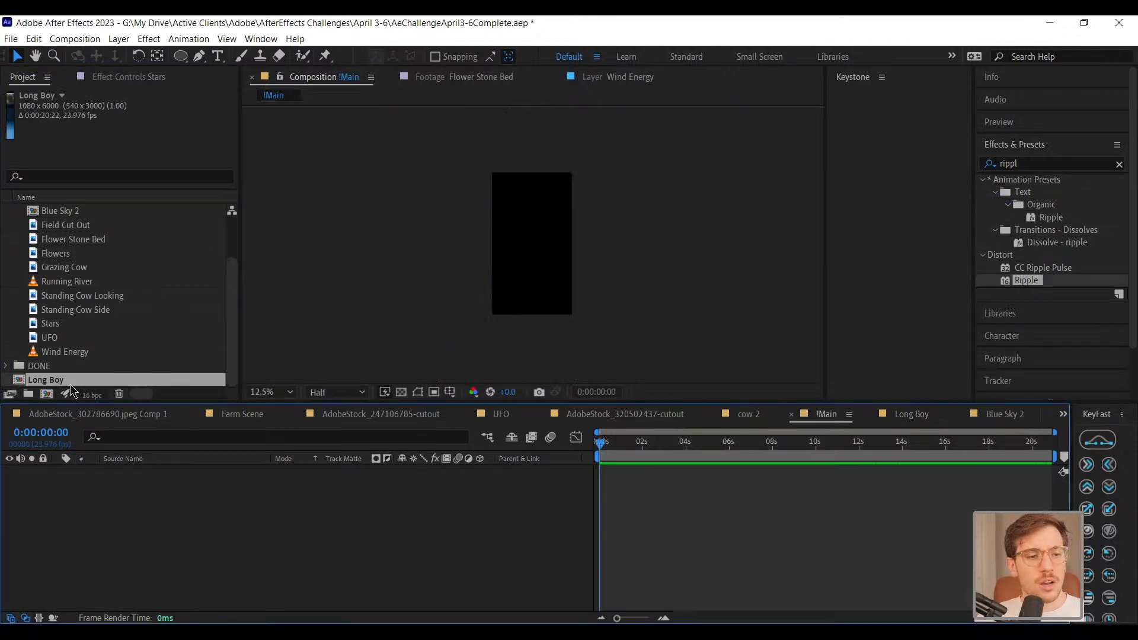
left_click_drag(56, 385, 110, 517)
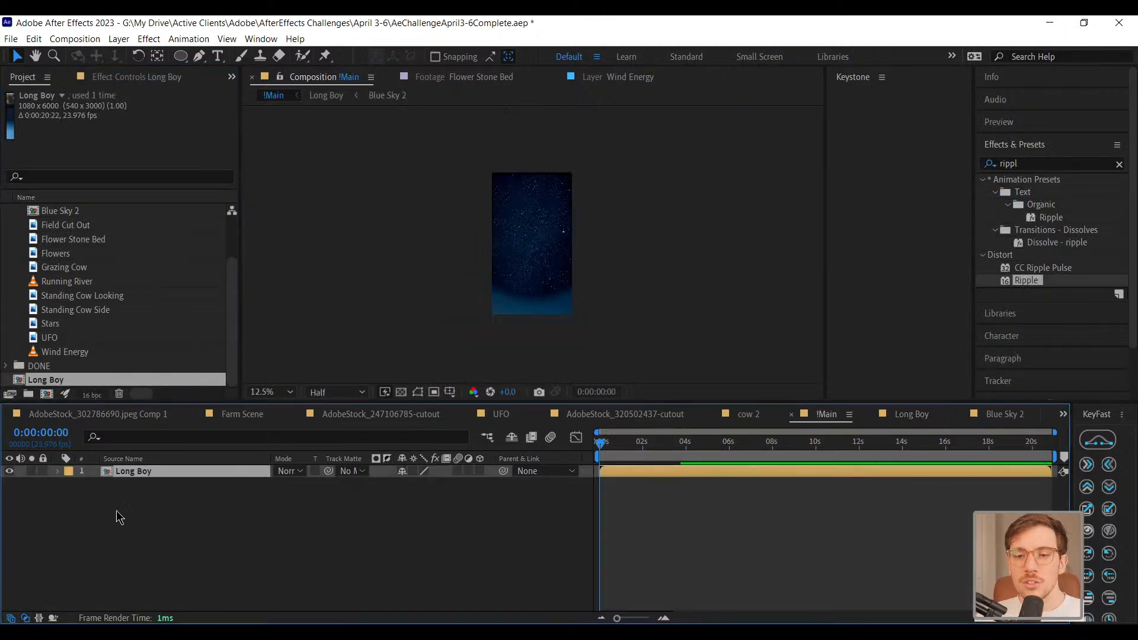
Show layer outlines in the !Main viewer and slide the Long Boy layer up and back to the middle of the frame
key("comma")
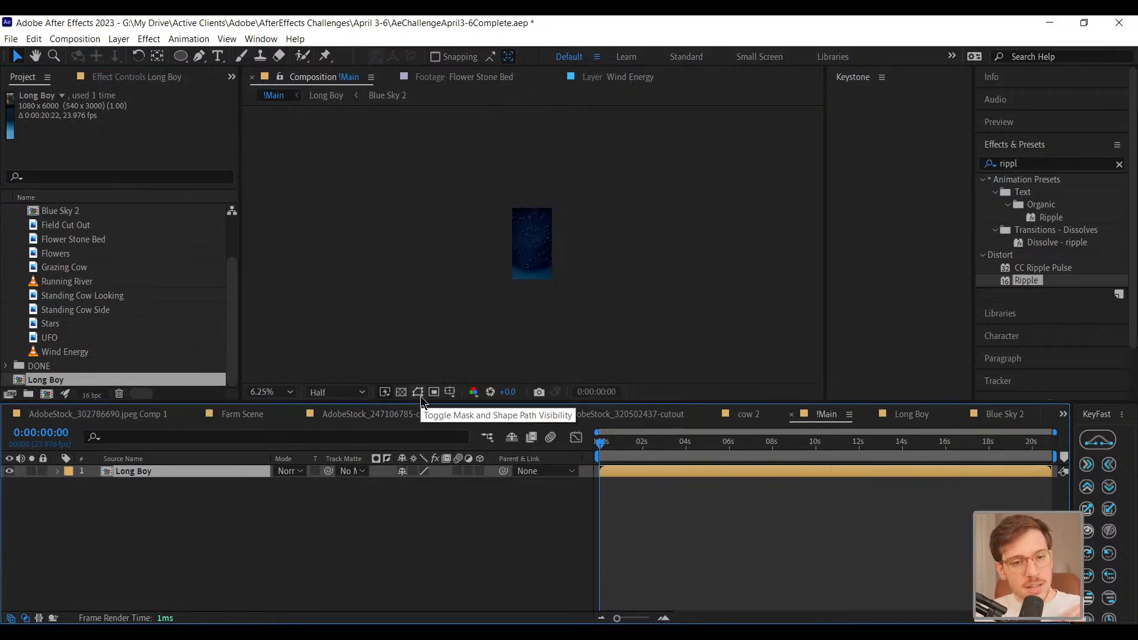
left_click(419, 396)
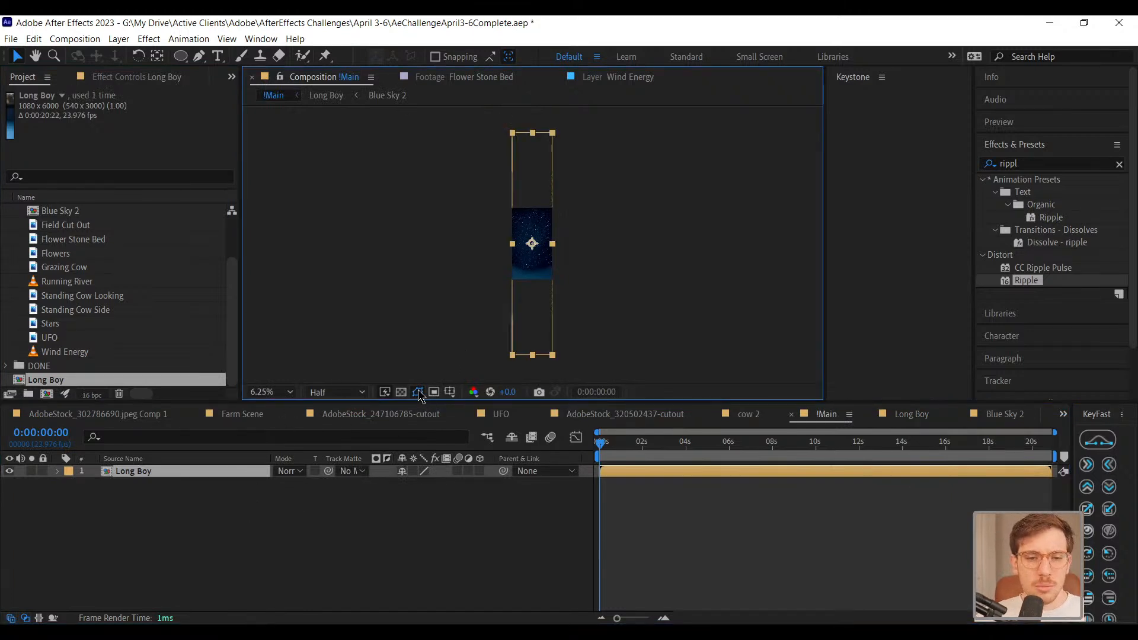
left_click_drag(527, 270, 515, 120)
key("period")
left_click_drag(510, 287, 509, 354)
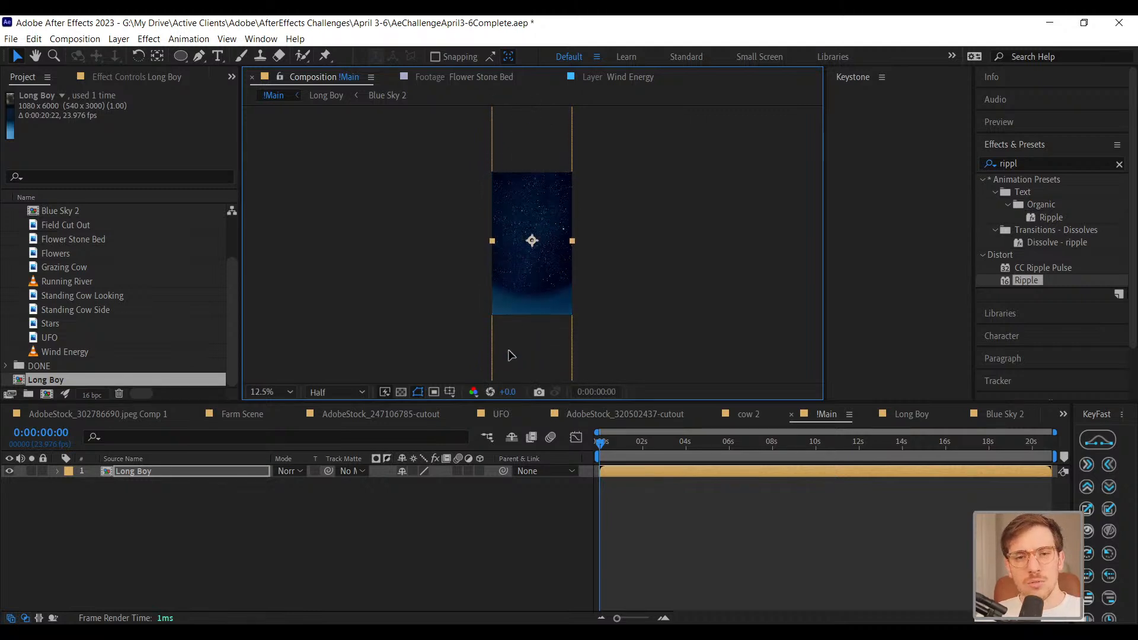
Slide the Long Boy layer vertically through the frame between blue sky and flower bed, ending with the river above the stars
left_click_drag(524, 183, 512, 273)
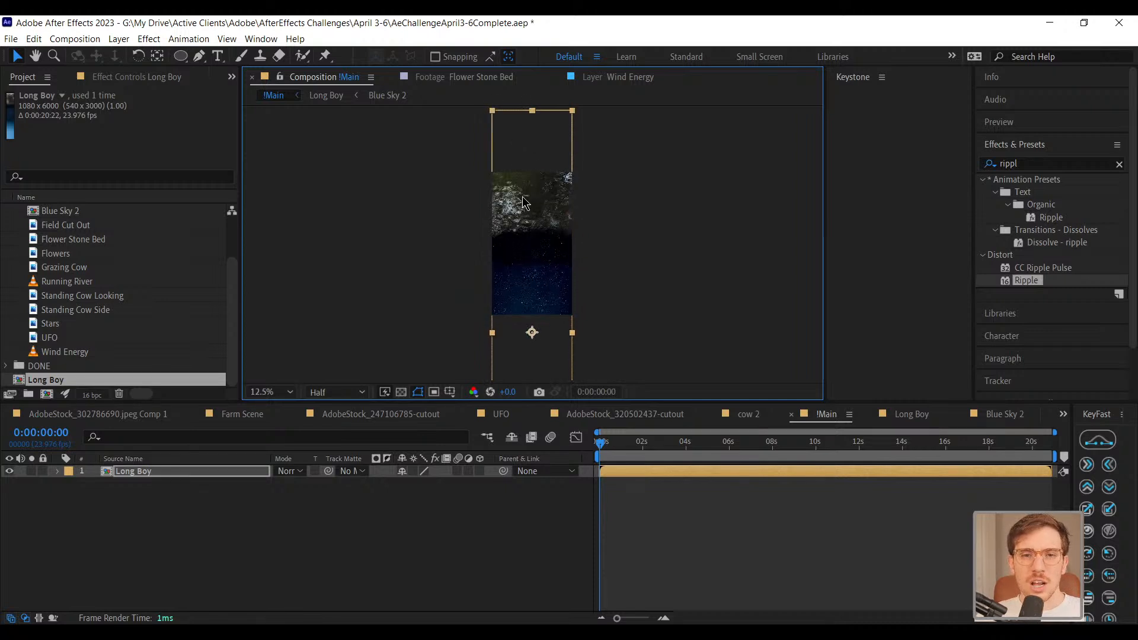
left_click_drag(525, 206, 520, 131)
left_click_drag(513, 227, 513, 122)
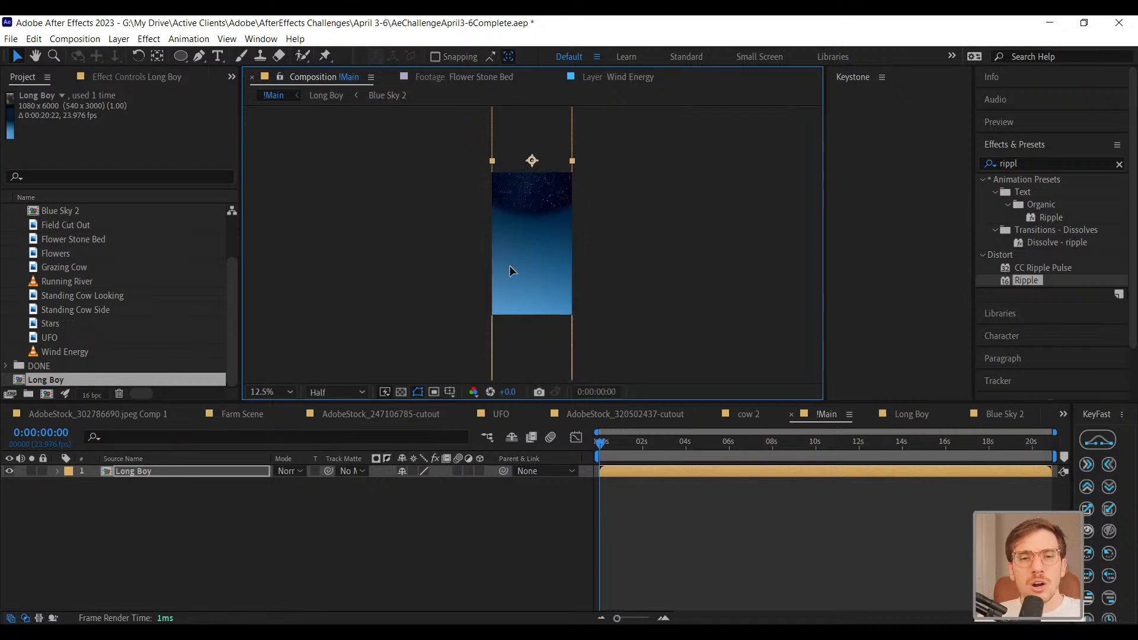
left_click_drag(510, 265, 508, 390)
mouse_move(535, 188)
left_mouse_down()
mouse_move(528, 376)
mouse_move(533, 183)
left_mouse_up()
left_click_drag(527, 249, 528, 107)
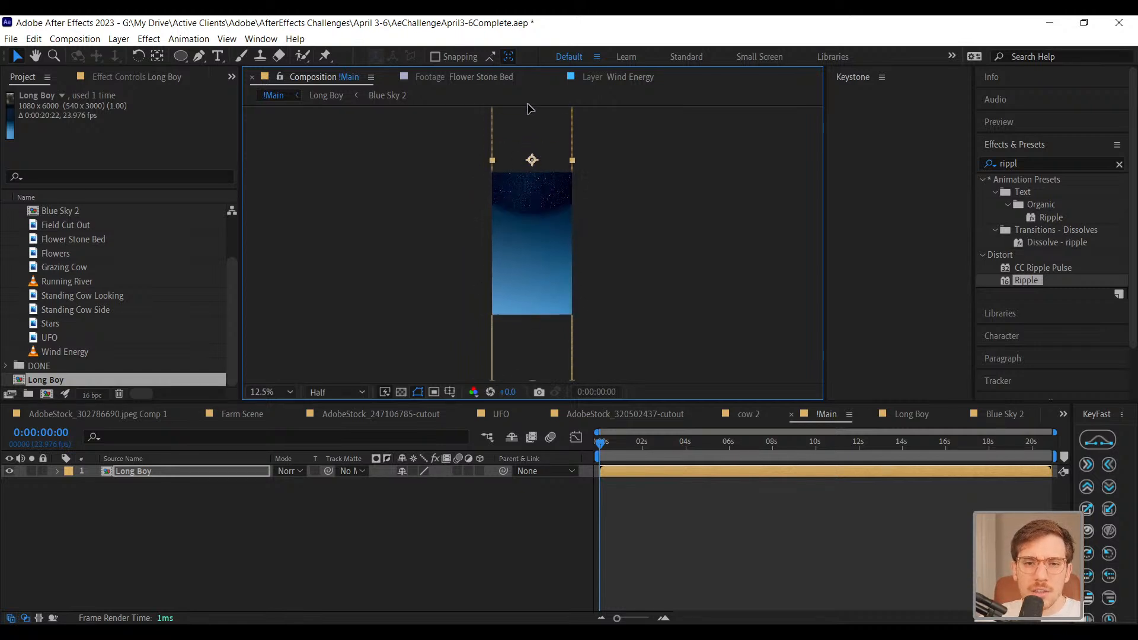
left_click_drag(529, 252, 528, 342)
left_click_drag(527, 180, 513, 343)
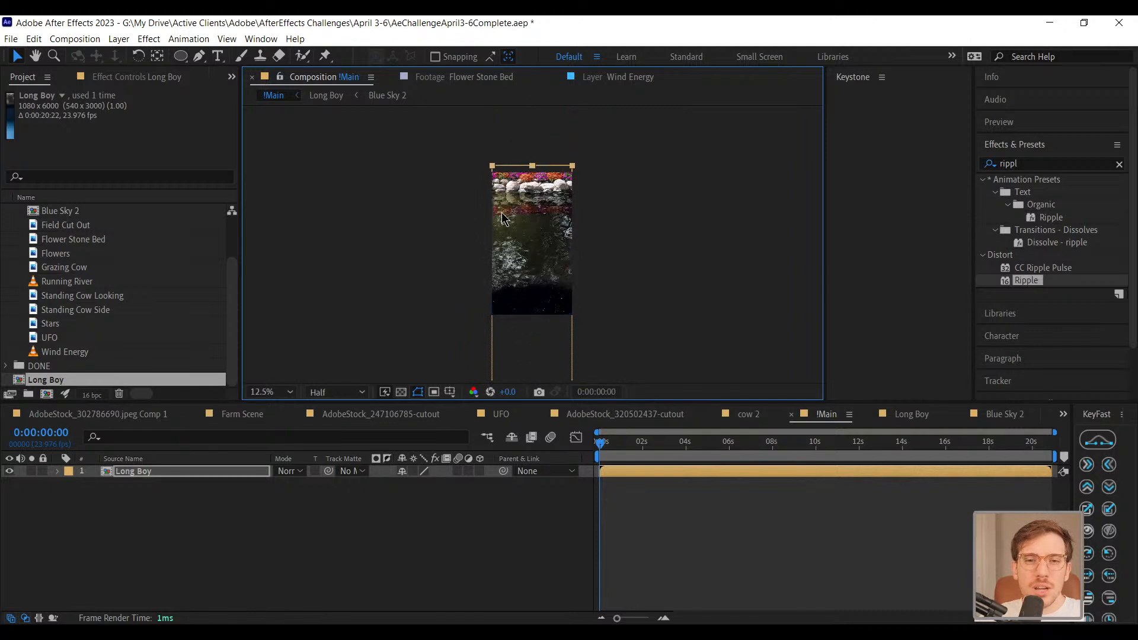
left_click_drag(542, 193, 540, 170)
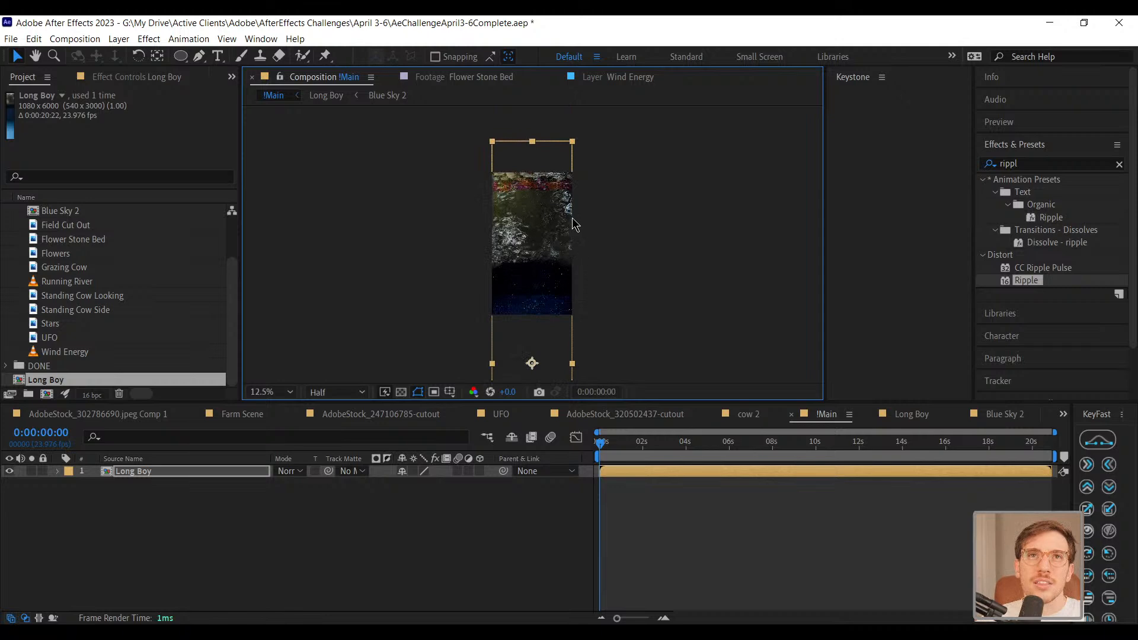